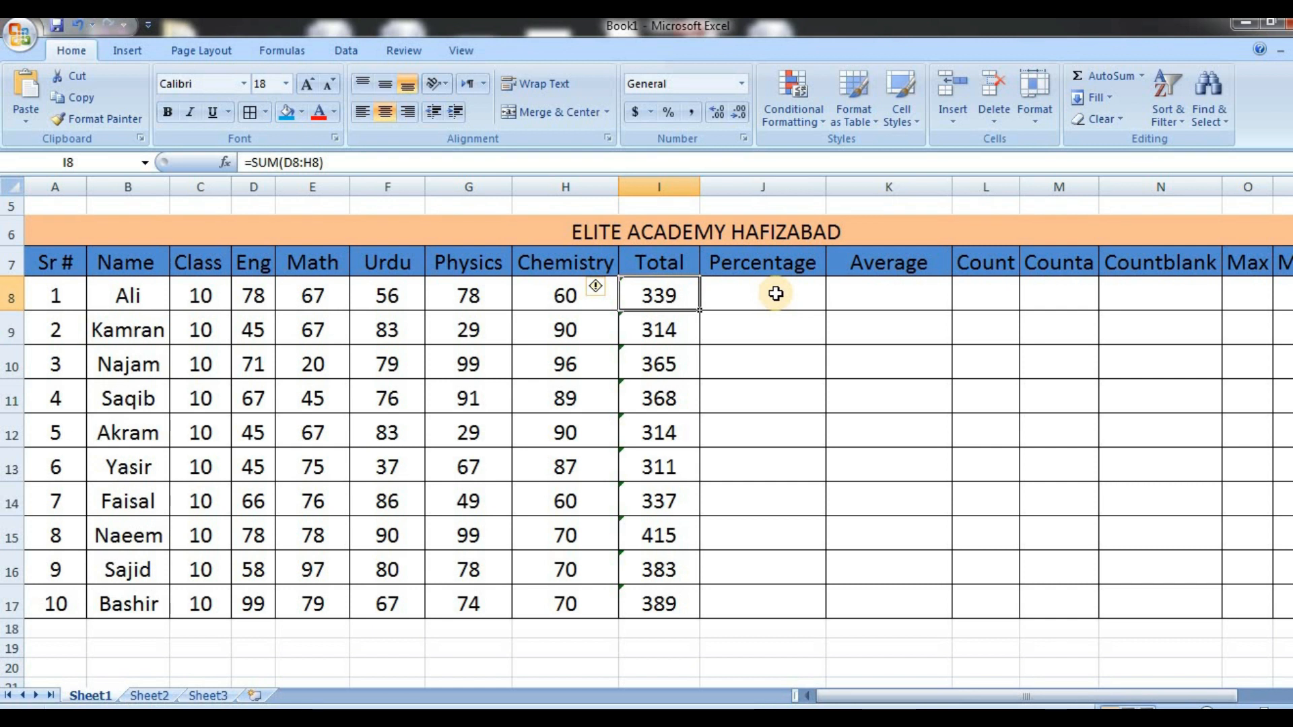
Calculate the first student's percentage in J8 with =I8/500*100 and fill the formula through J17
click(775, 293)
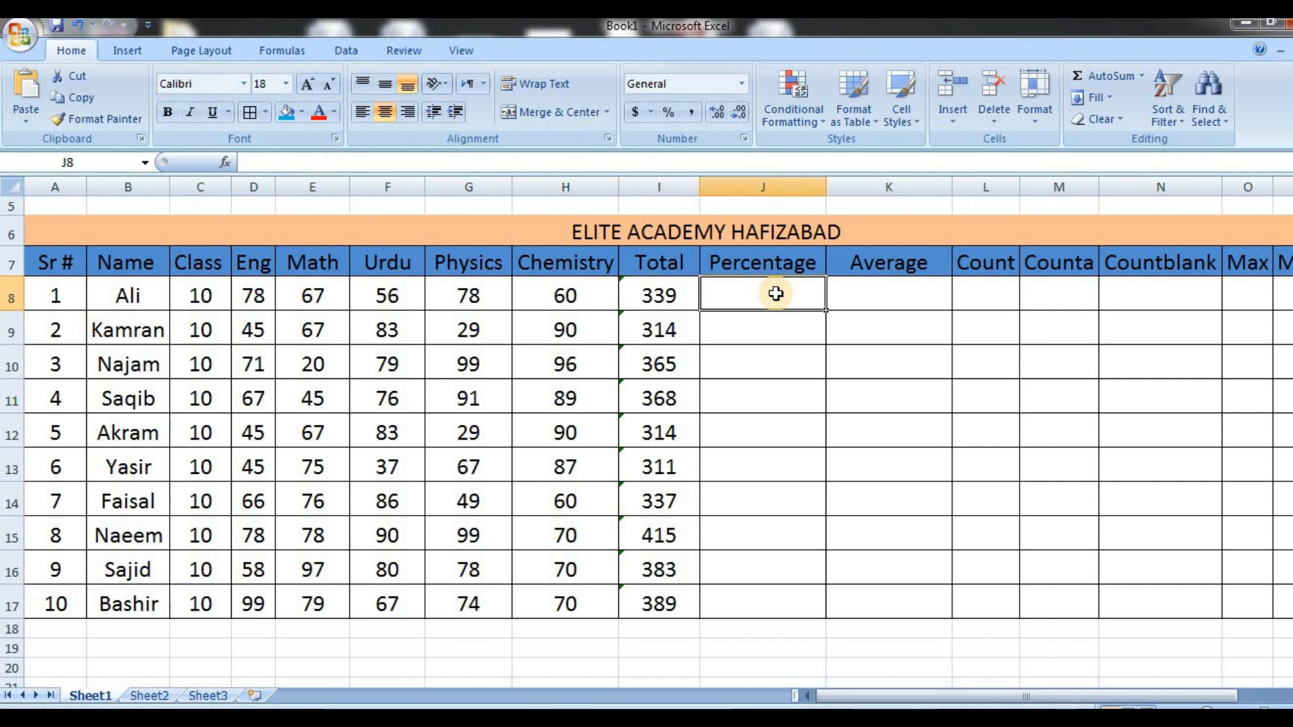
text(=)
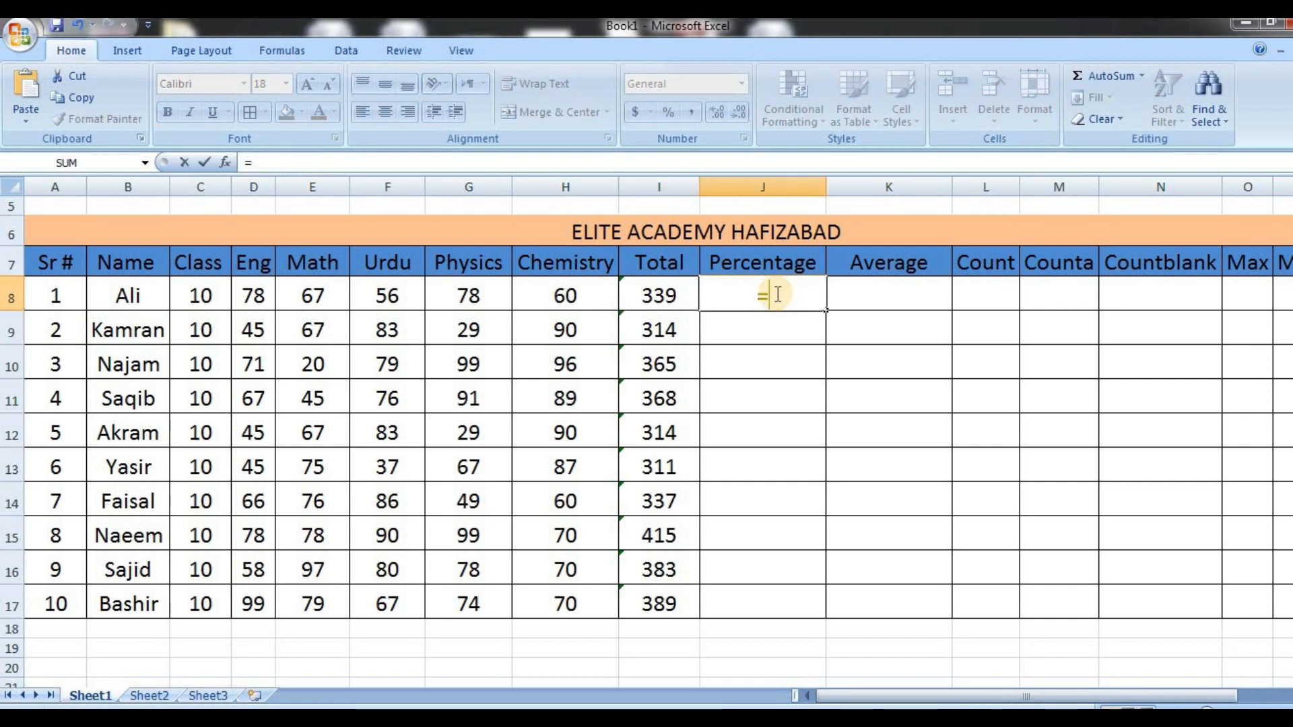
click(651, 300)
text(/)
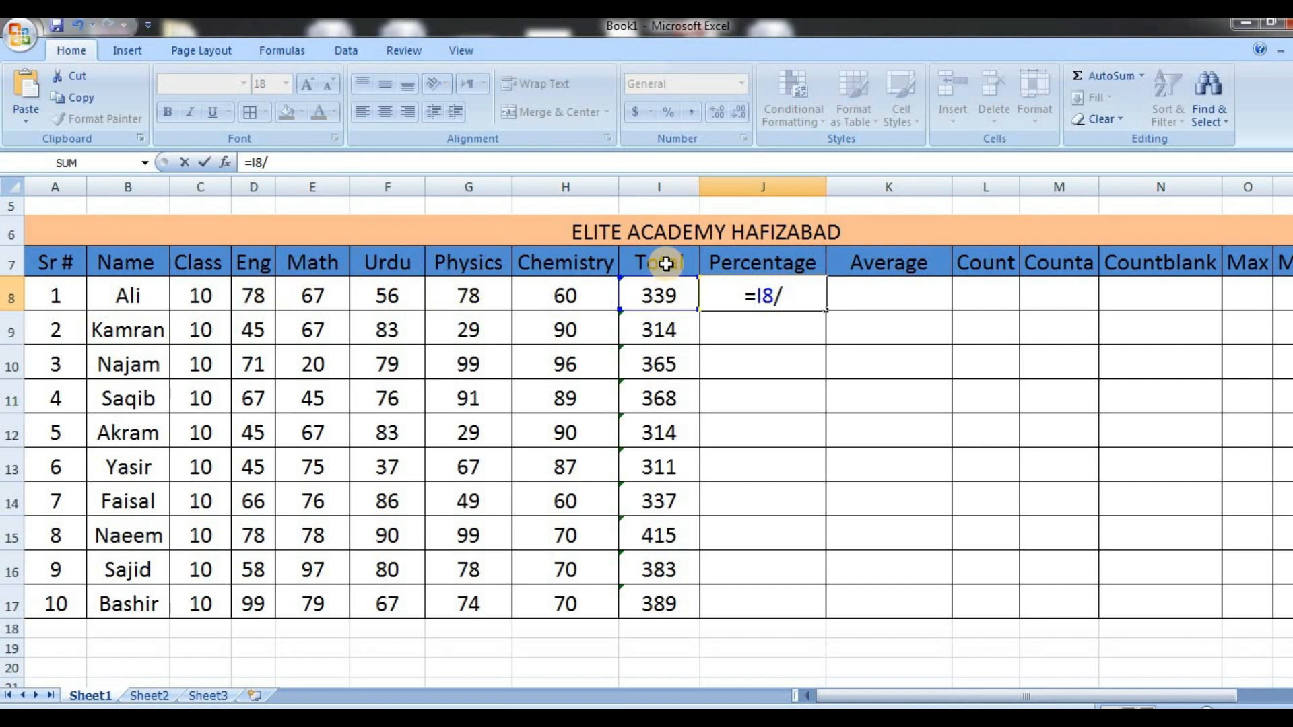
text(500)
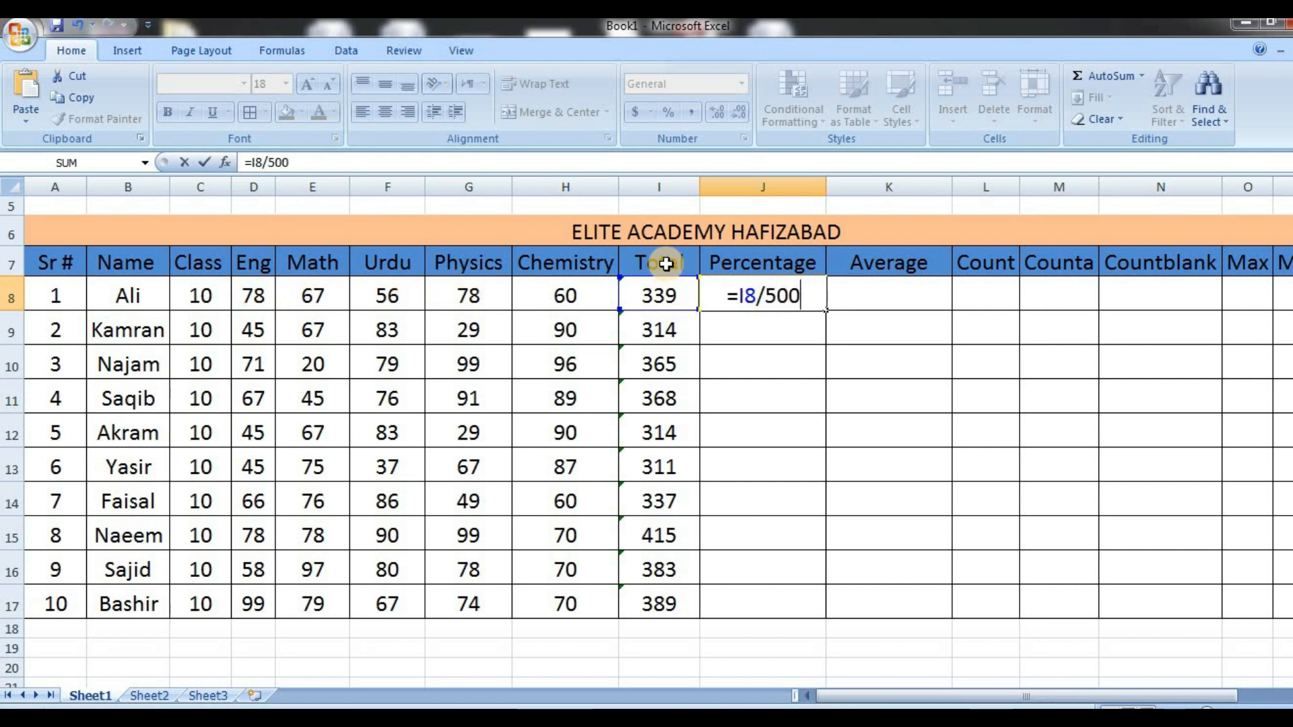
text(*)
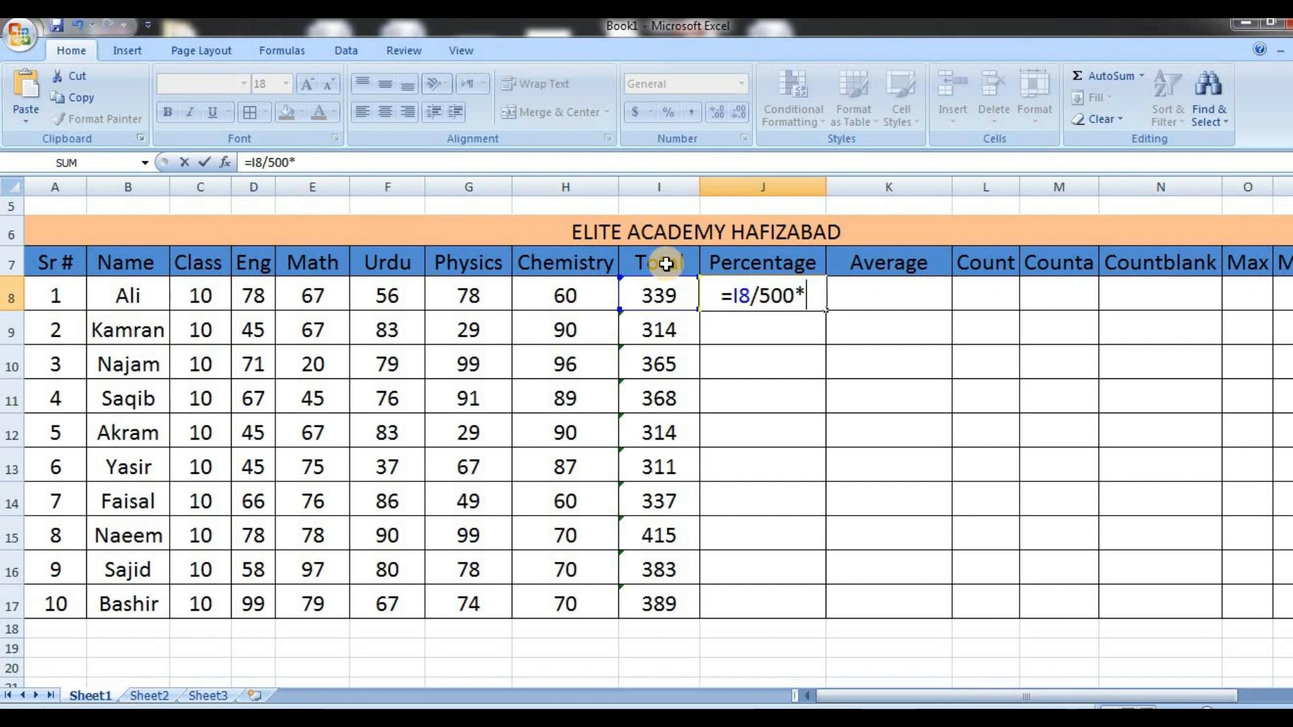
text(100)
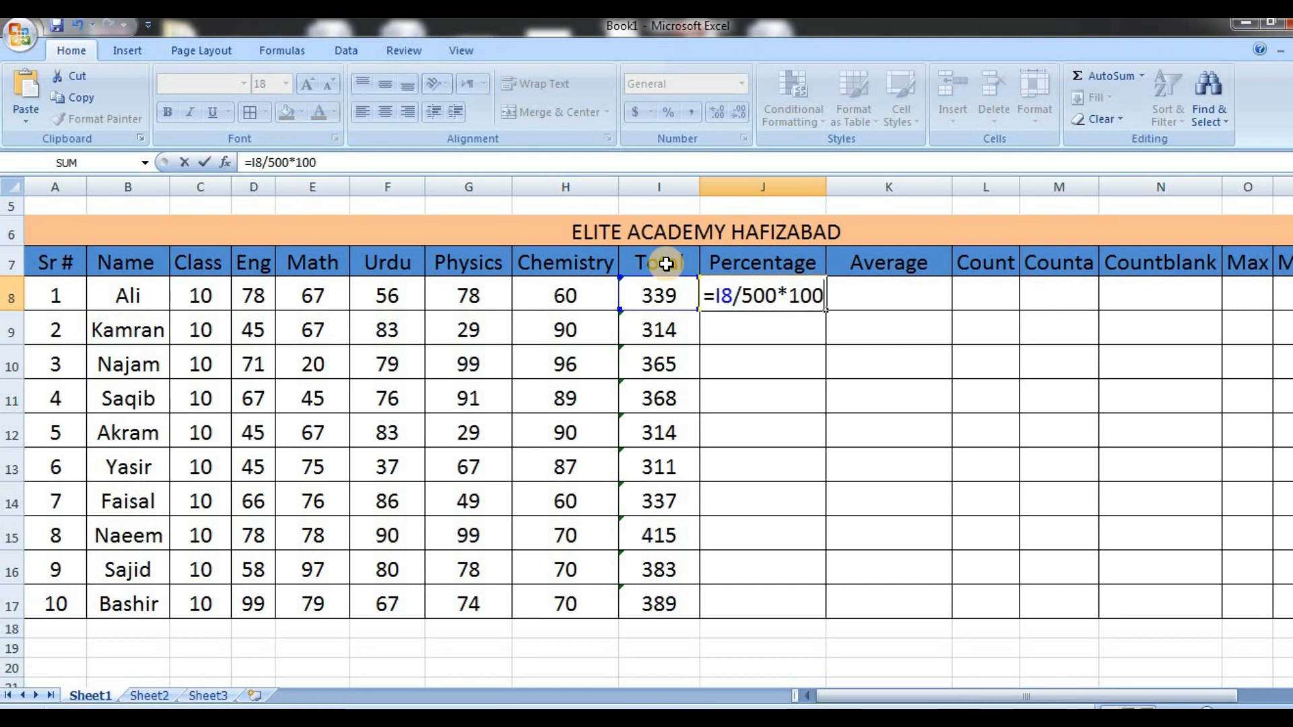
key(Return)
click(792, 304)
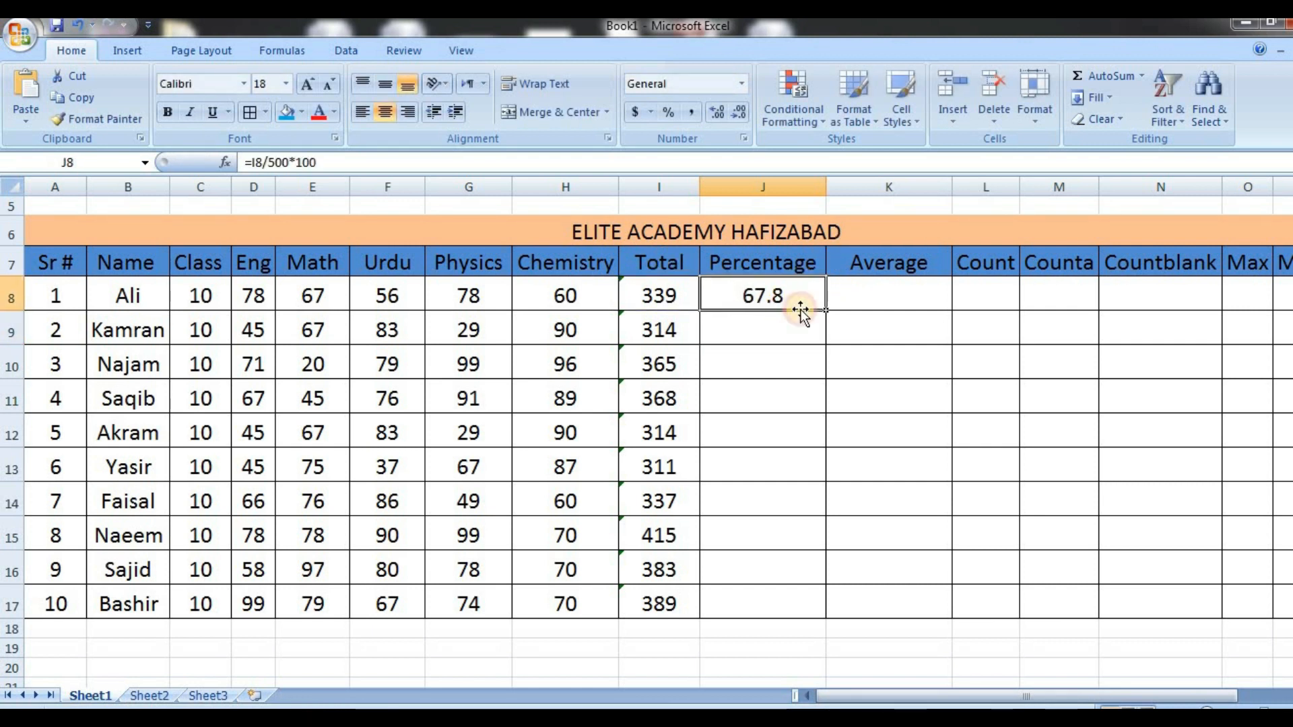
drag(827, 312, 827, 616)
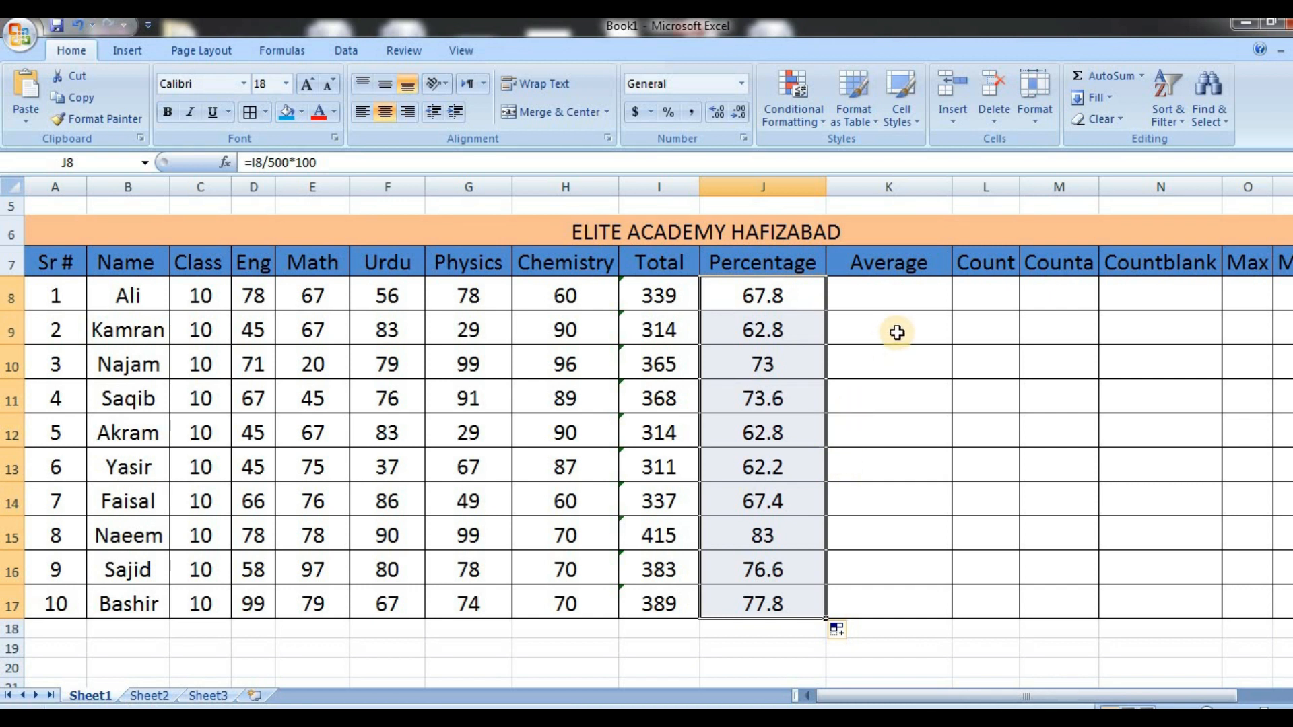
Enlarge the text of the names and ages table in I24:J28 to font size 20
click(867, 290)
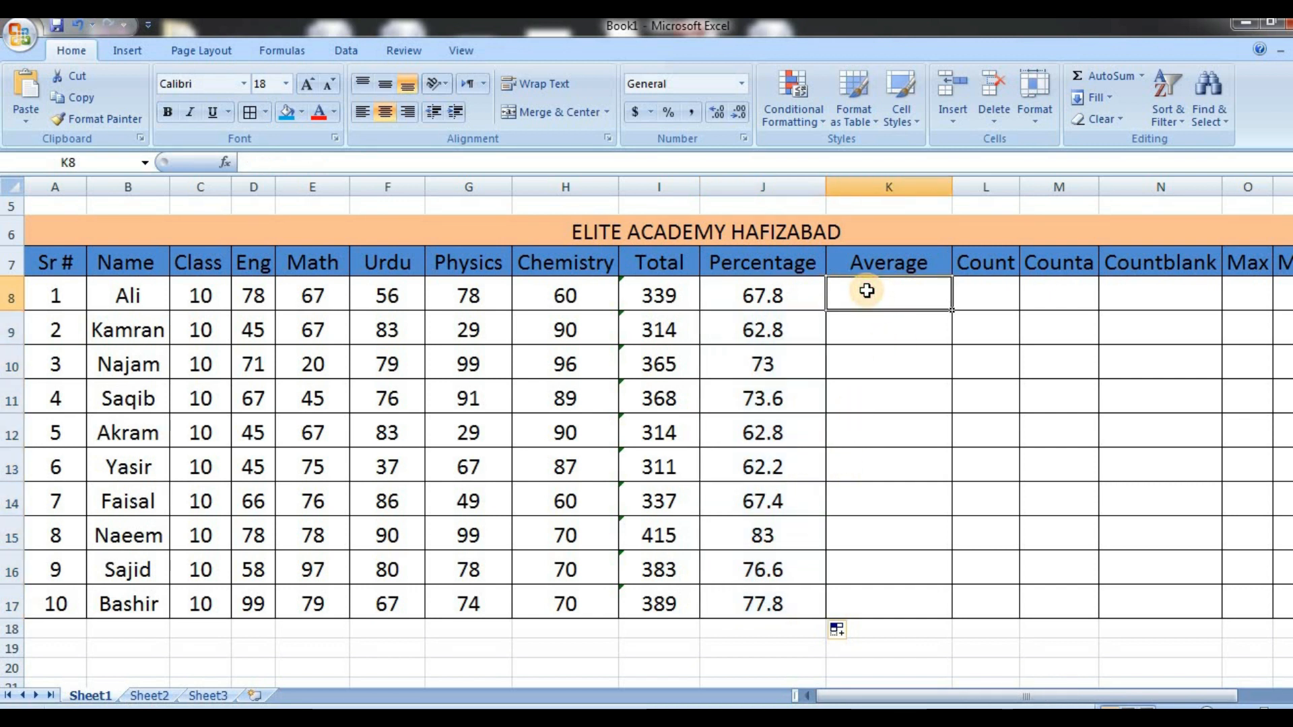
key(Down)
key(Down)
key(Down)
key(Down)
key(Down)
key(Down)
key(Down)
key(Down)
key(Down)
key(Down)
key(Down)
key(Down)
key(Down)
key(Down)
key(Down)
key(Down)
key(Down)
key(Down)
key(Down)
key(Down)
key(Down)
key(Down)
key(Down)
key(Down)
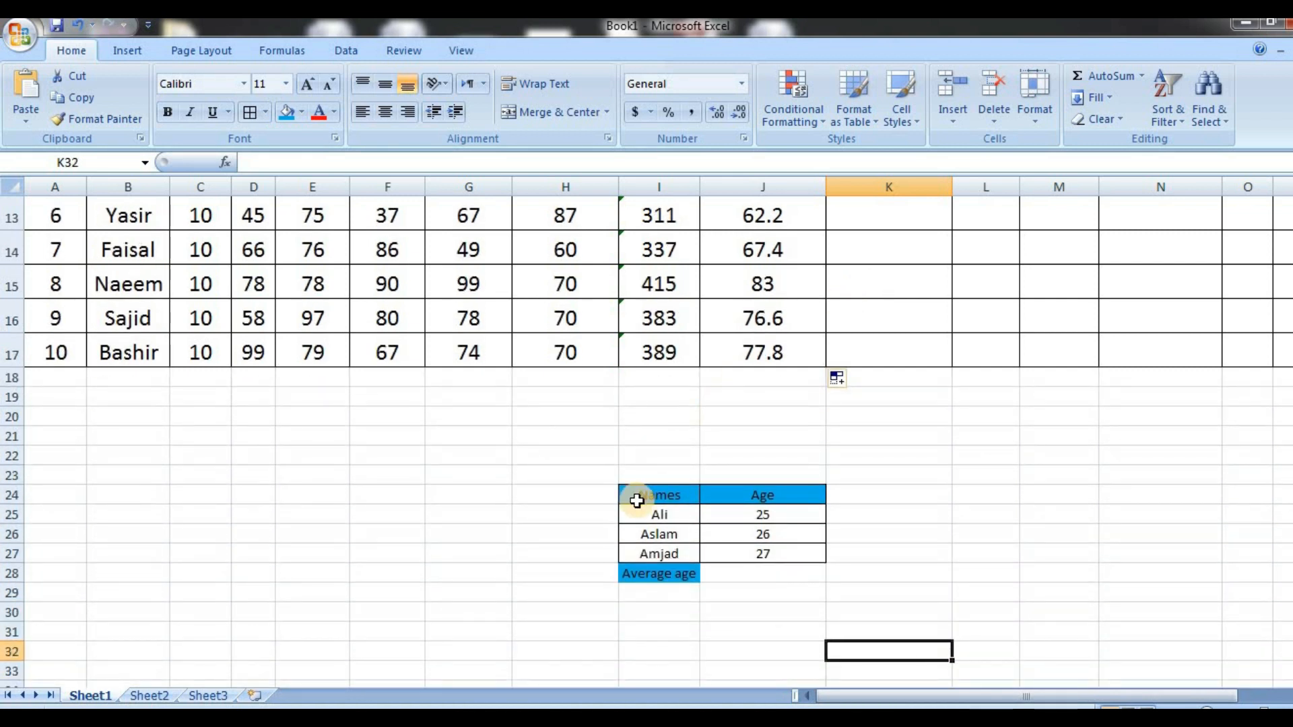
drag(650, 495, 789, 571)
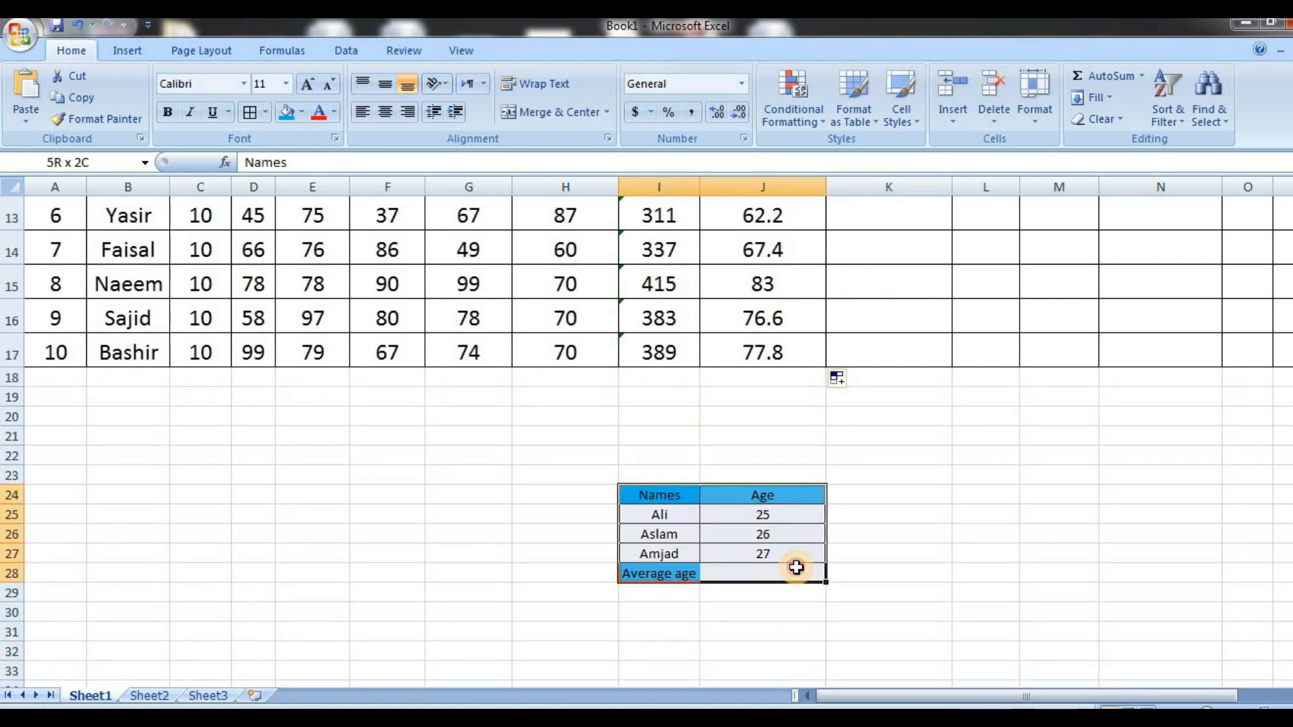
click(309, 86)
click(309, 86)
click(309, 86)
click(309, 86)
click(309, 86)
Widen column I so that the Average age label fits inside its cell
click(681, 537)
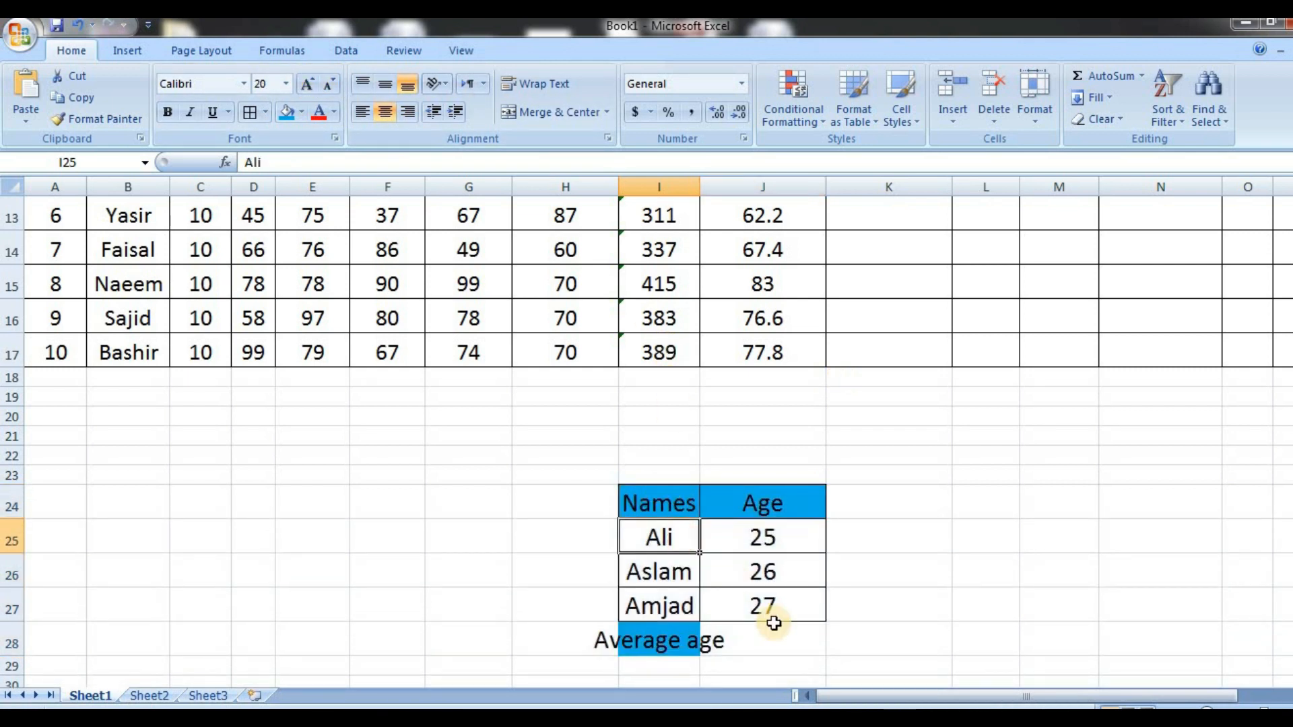
click(739, 535)
click(764, 639)
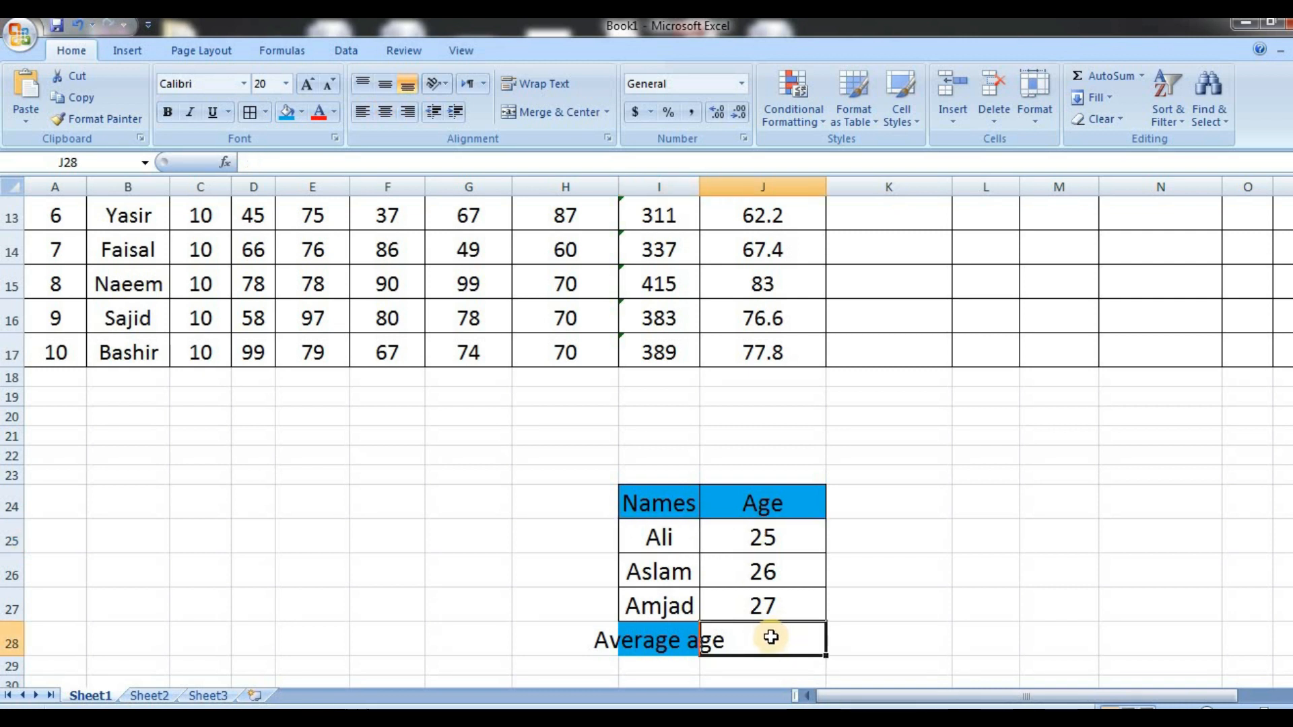
drag(699, 193, 762, 196)
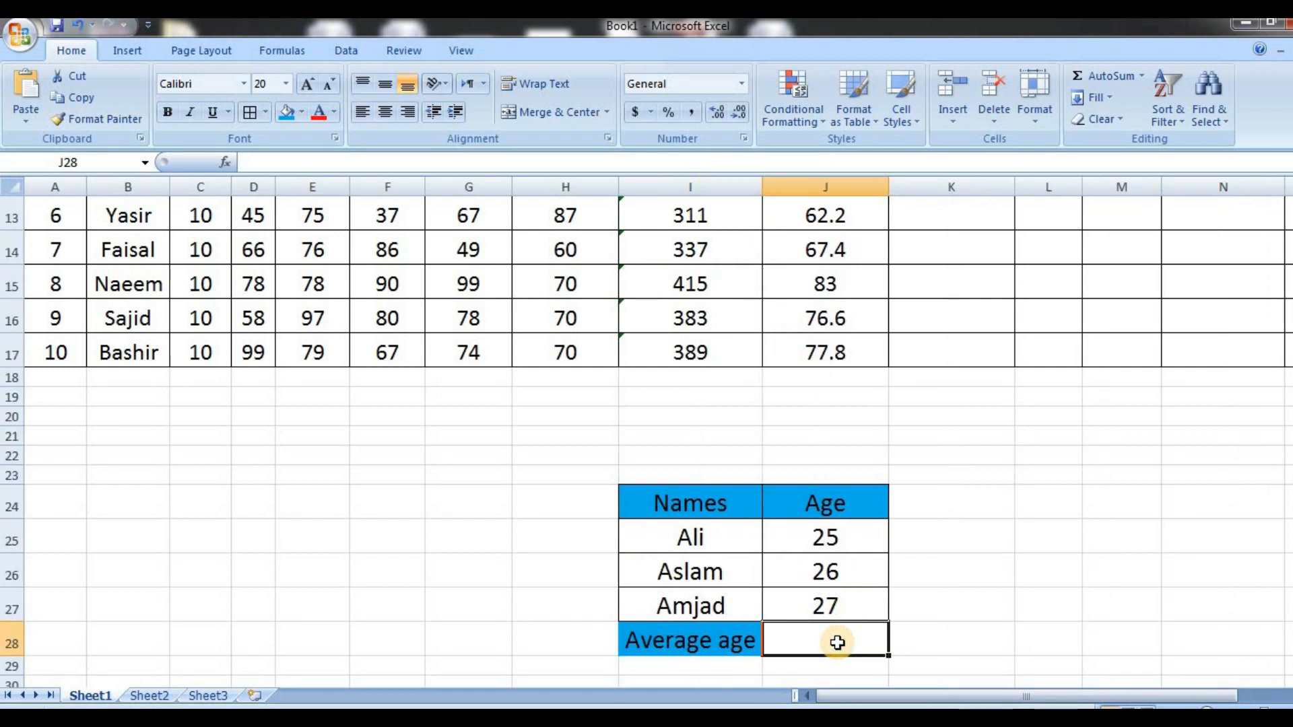
Calculate the average age in J28 with the formula =sum(J25:J27)/3
text(=)
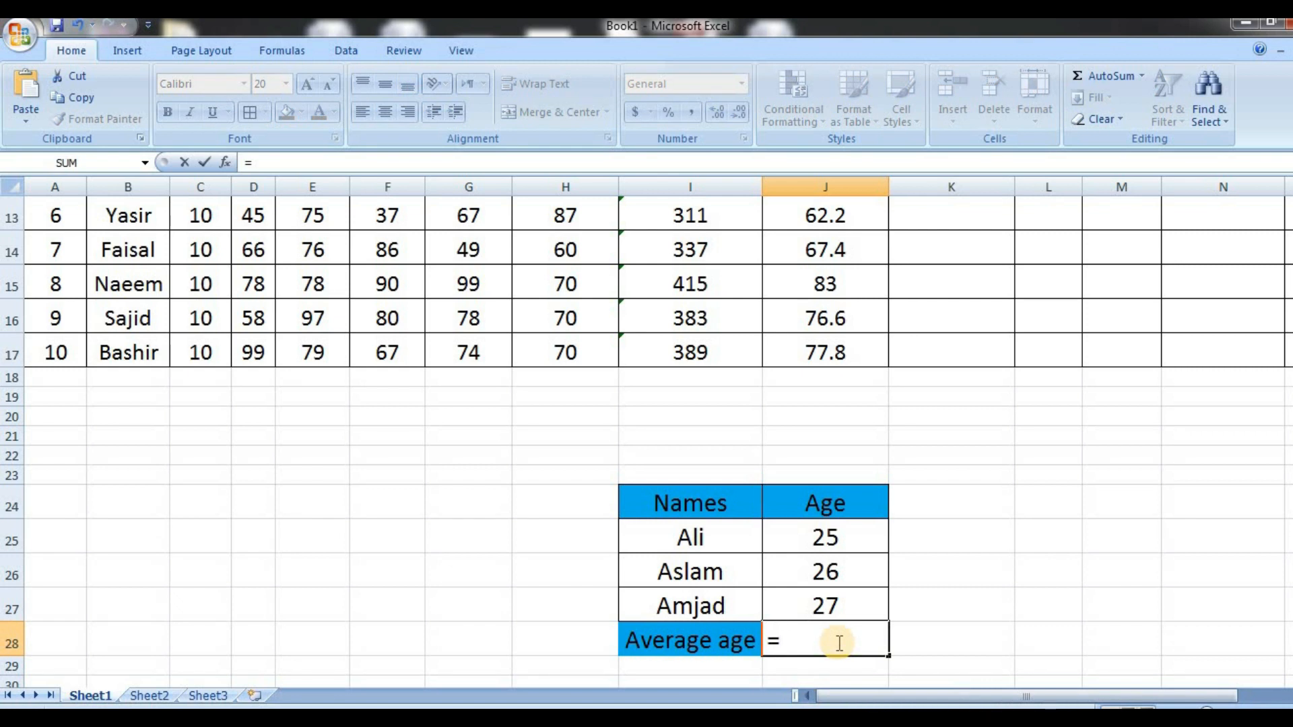
text(sum)
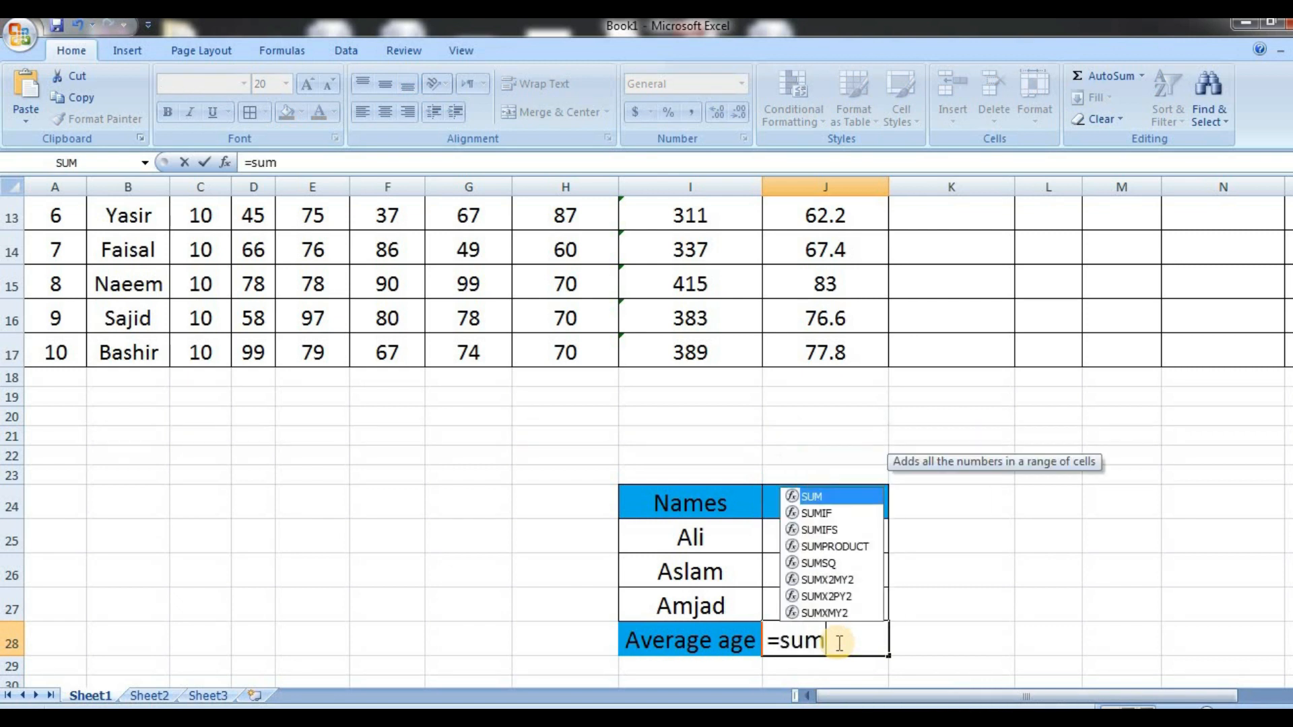
text(()
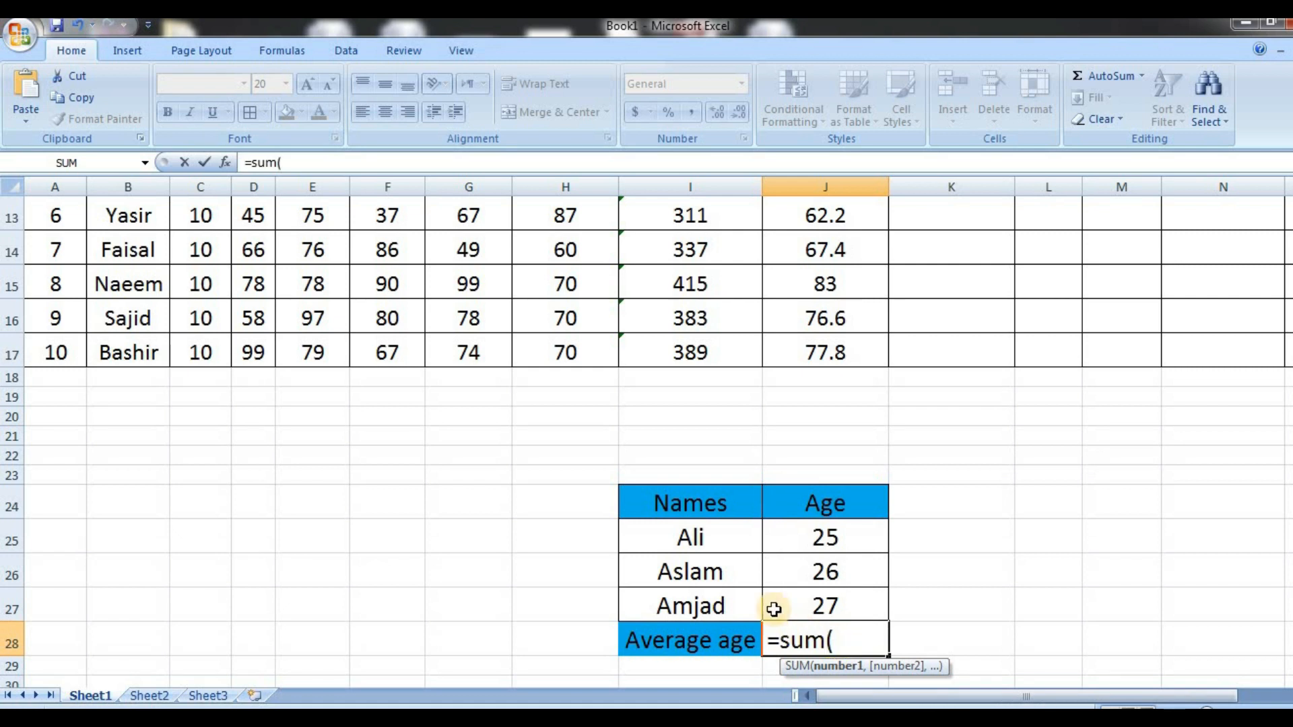
drag(797, 532, 797, 604)
text()/3)
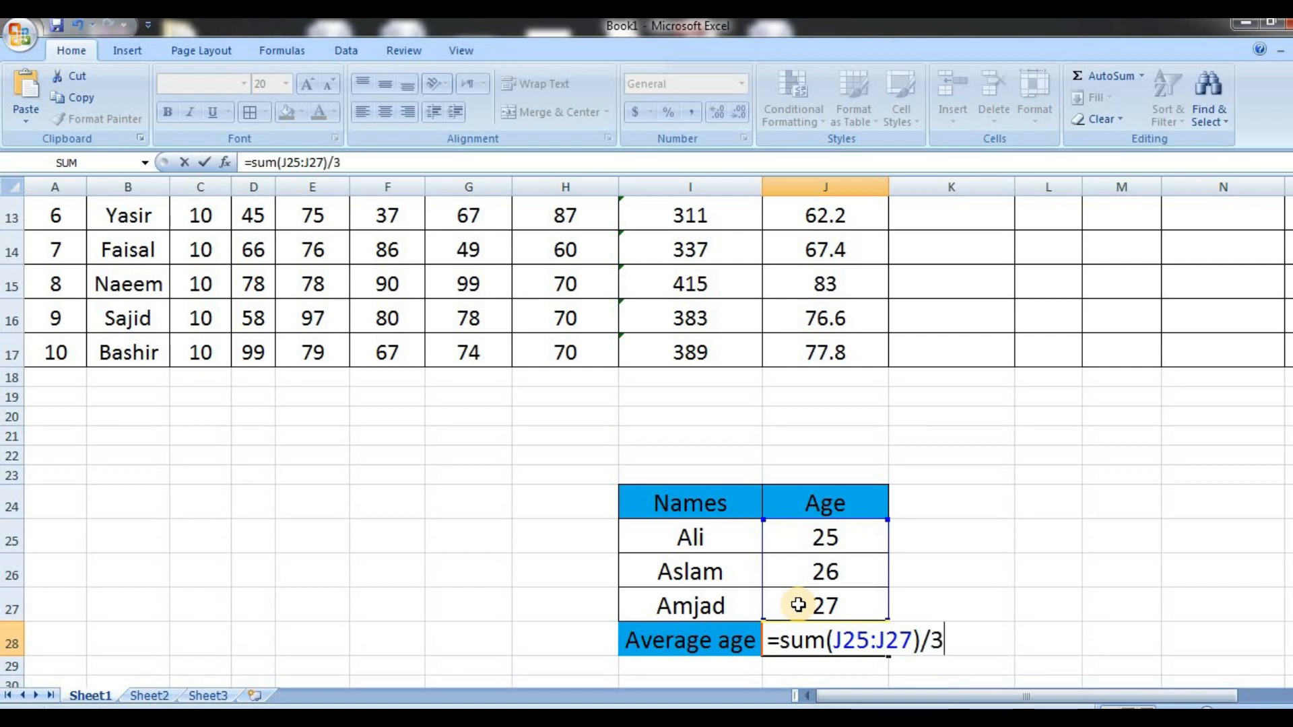
key(Return)
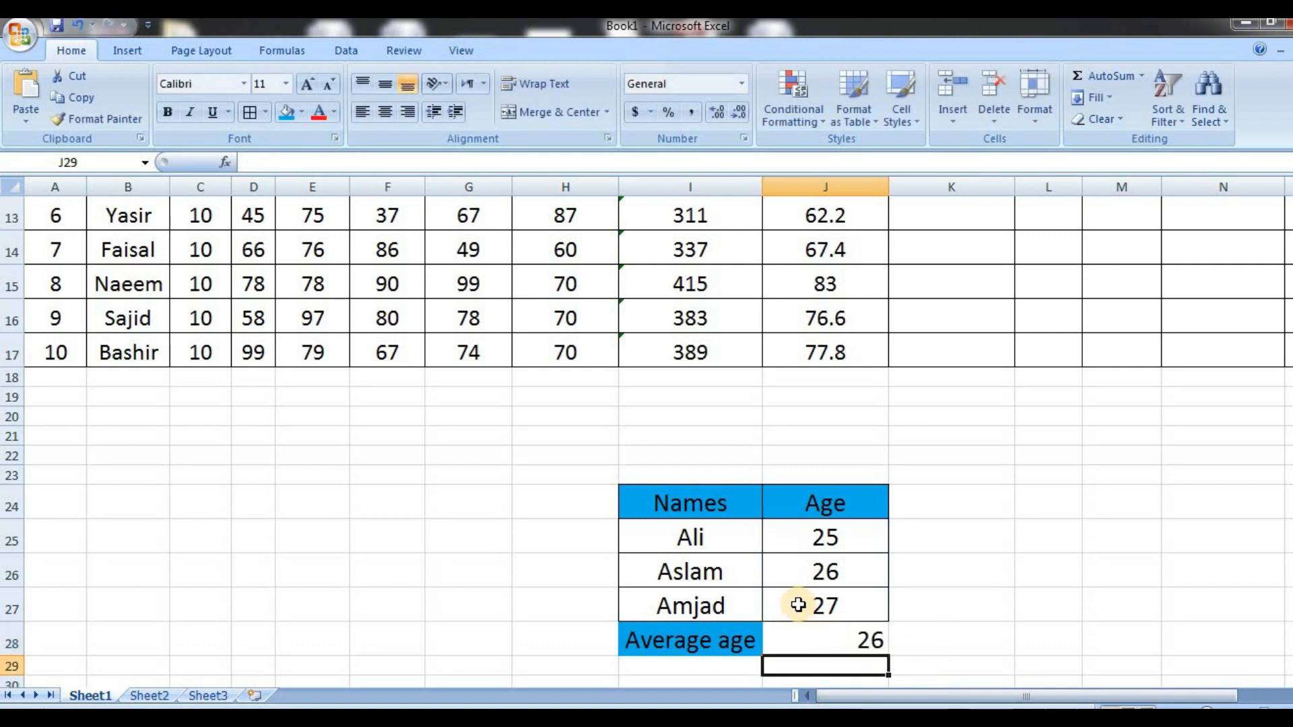
Delete the sum-based average age formula from J28
click(823, 642)
key(Delete)
click(1032, 667)
Calculate the average age in J28 with the AVERAGE function over J25:J27
click(851, 647)
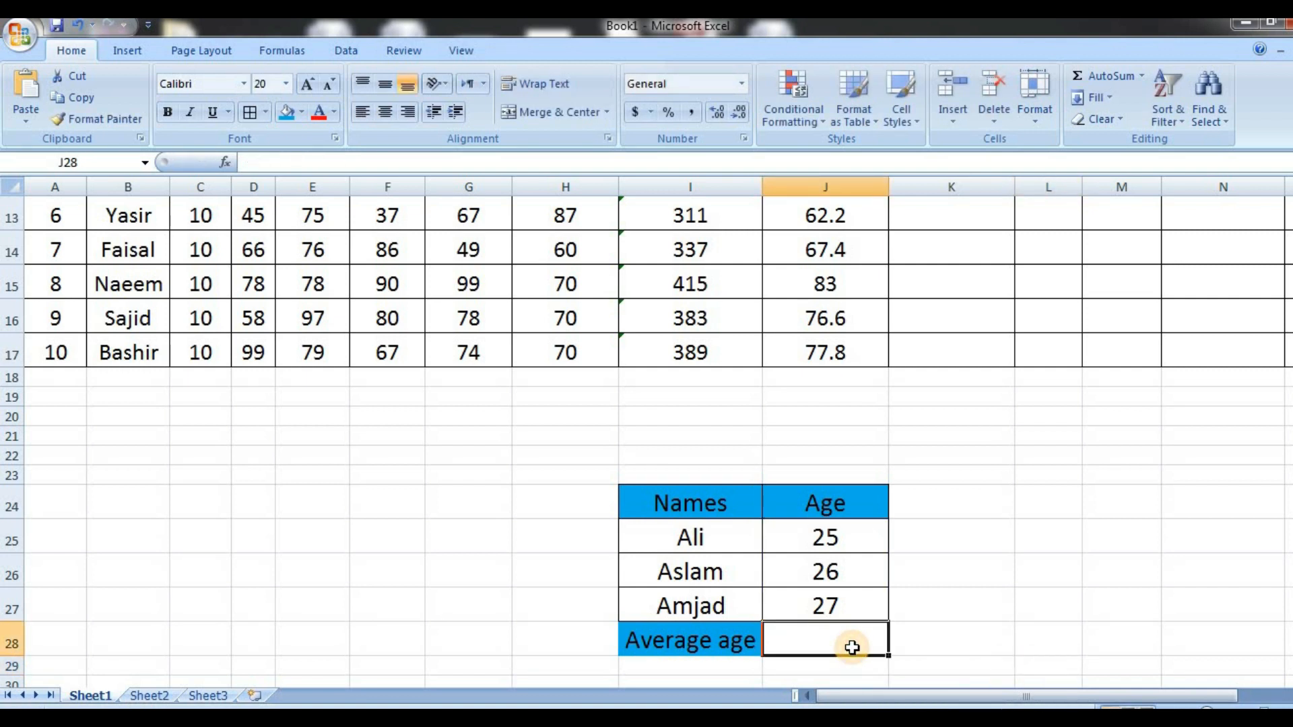
text(=ave)
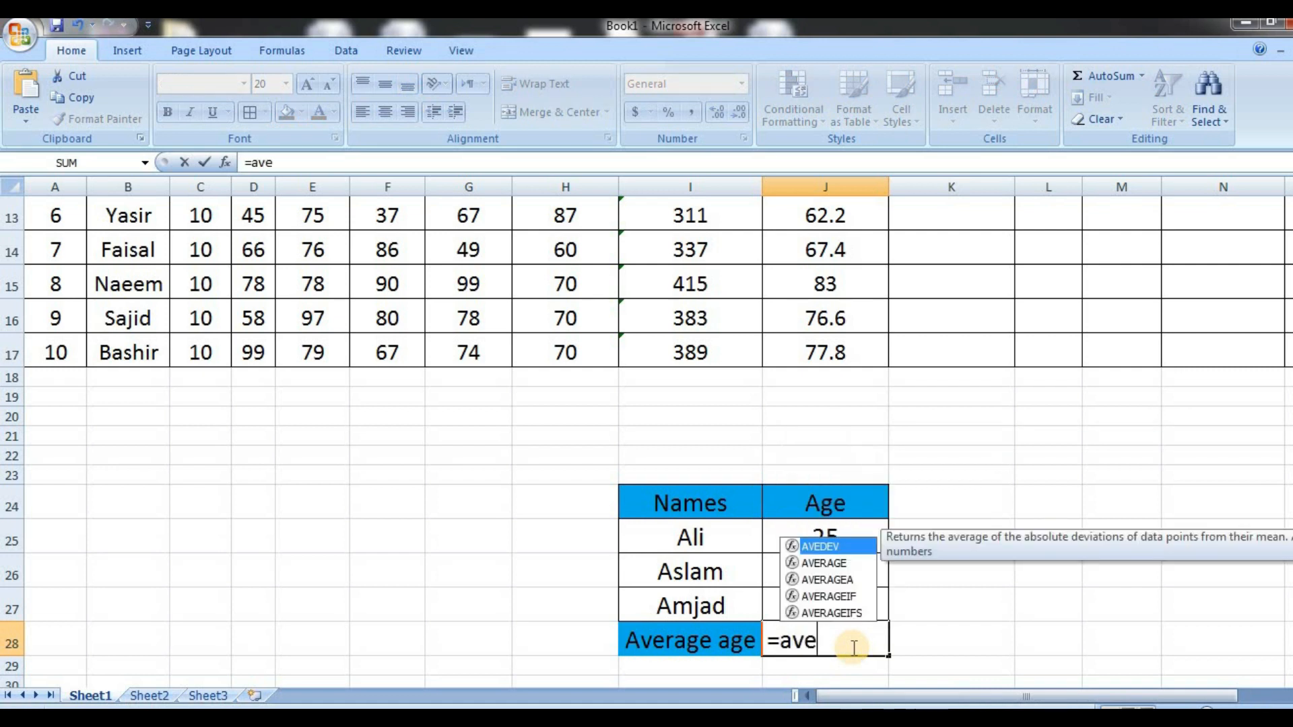
double_click(830, 565)
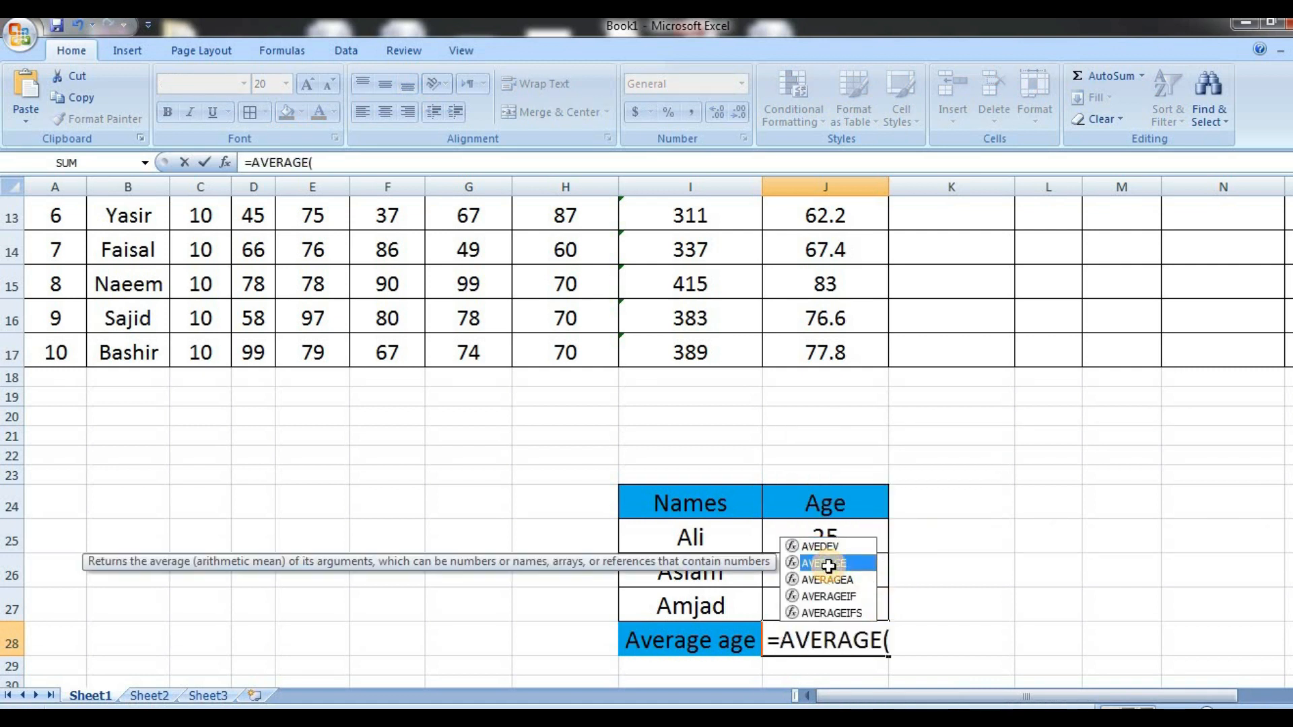
drag(802, 533, 816, 600)
key(Return)
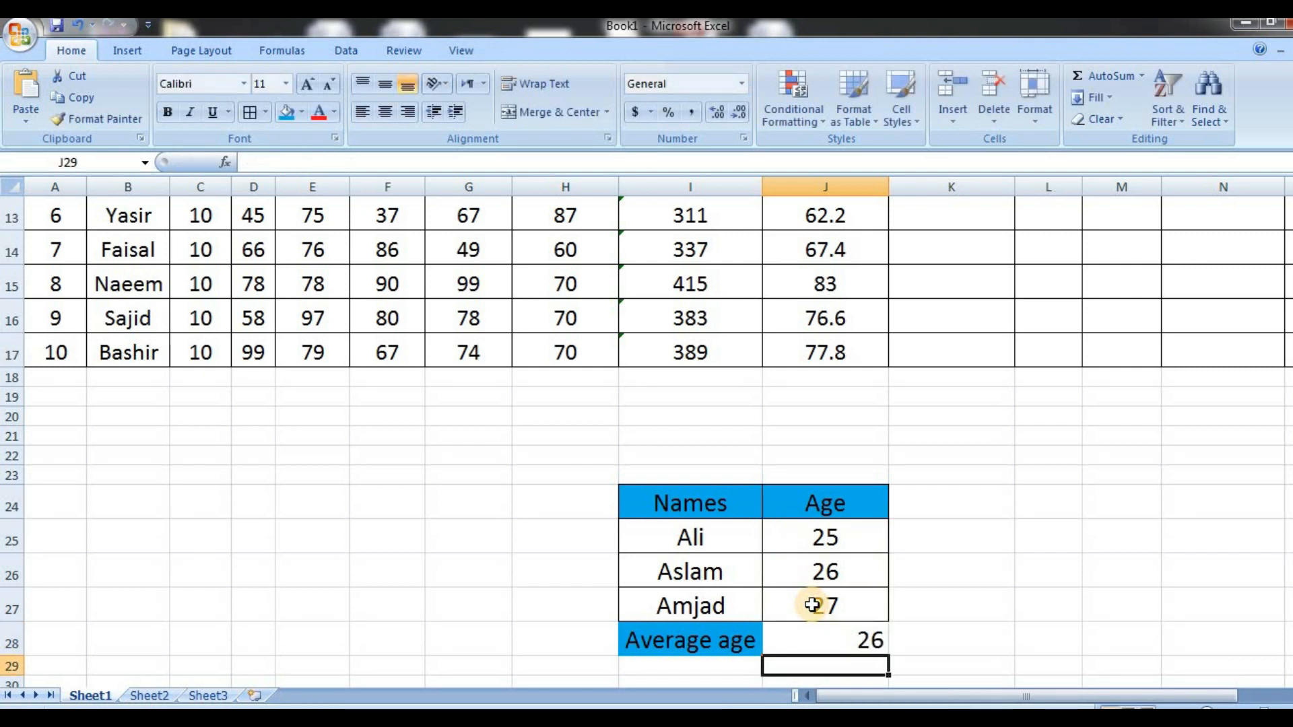
Calculate the first student's average marks in K8 with =AVERAGE(D8:H8) and fill the formula through K17
drag(1291, 412, 1292, 324)
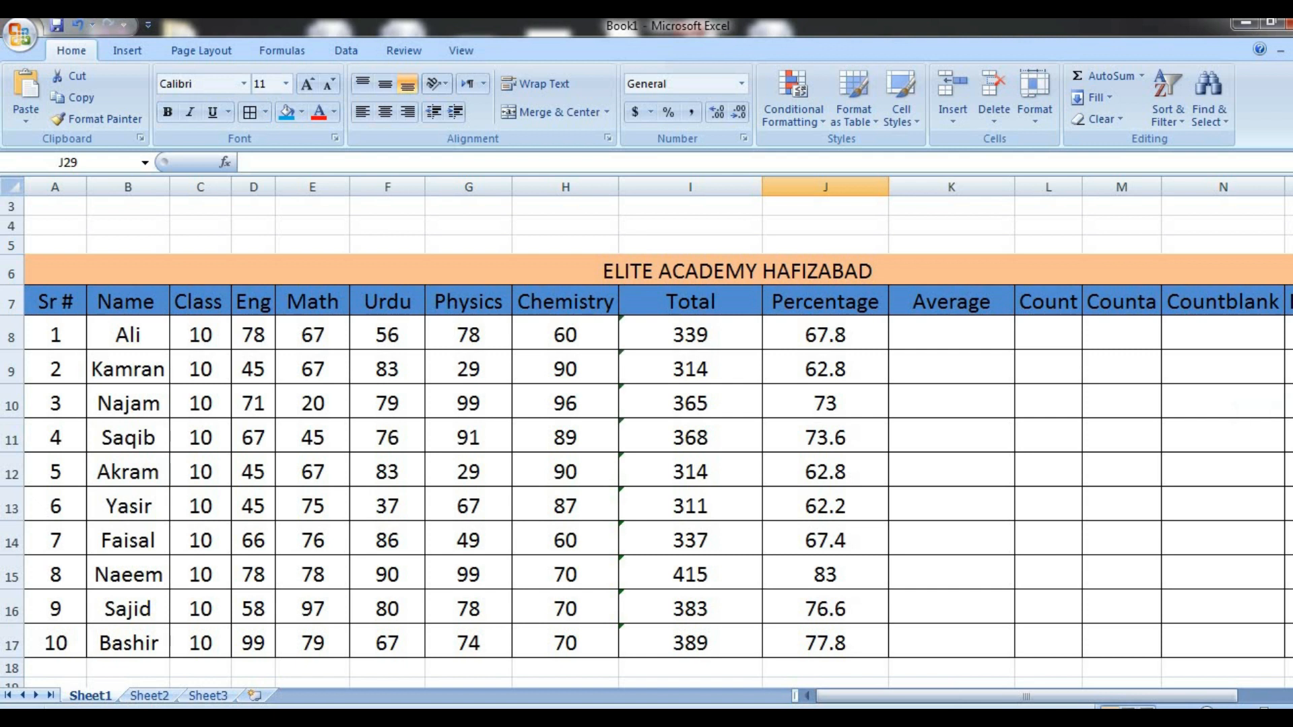
click(946, 330)
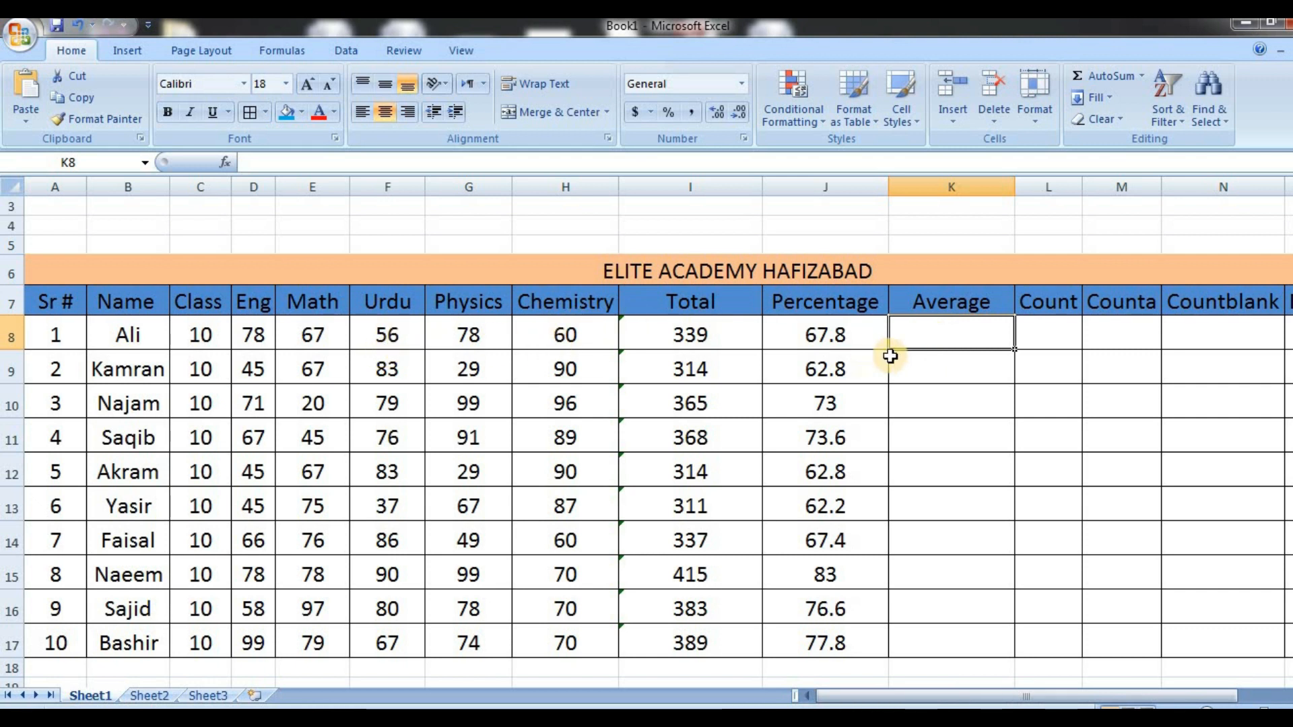
text(=avera)
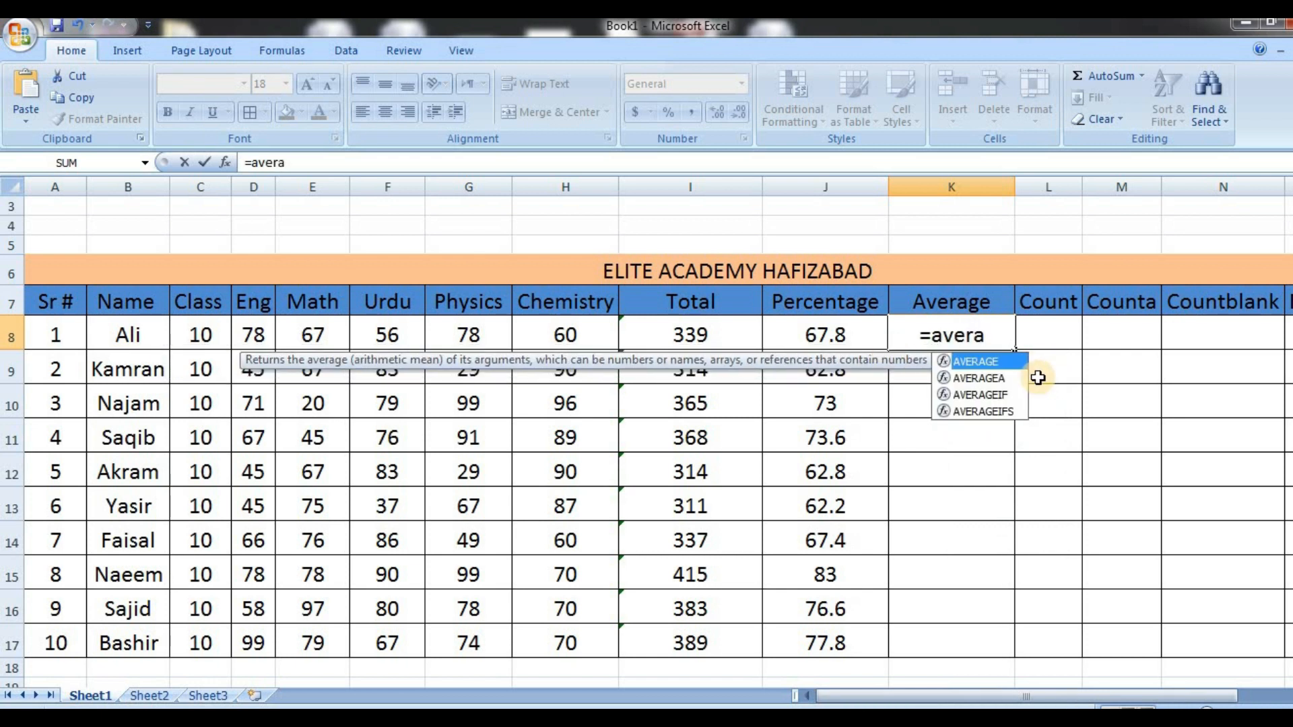
double_click(1002, 362)
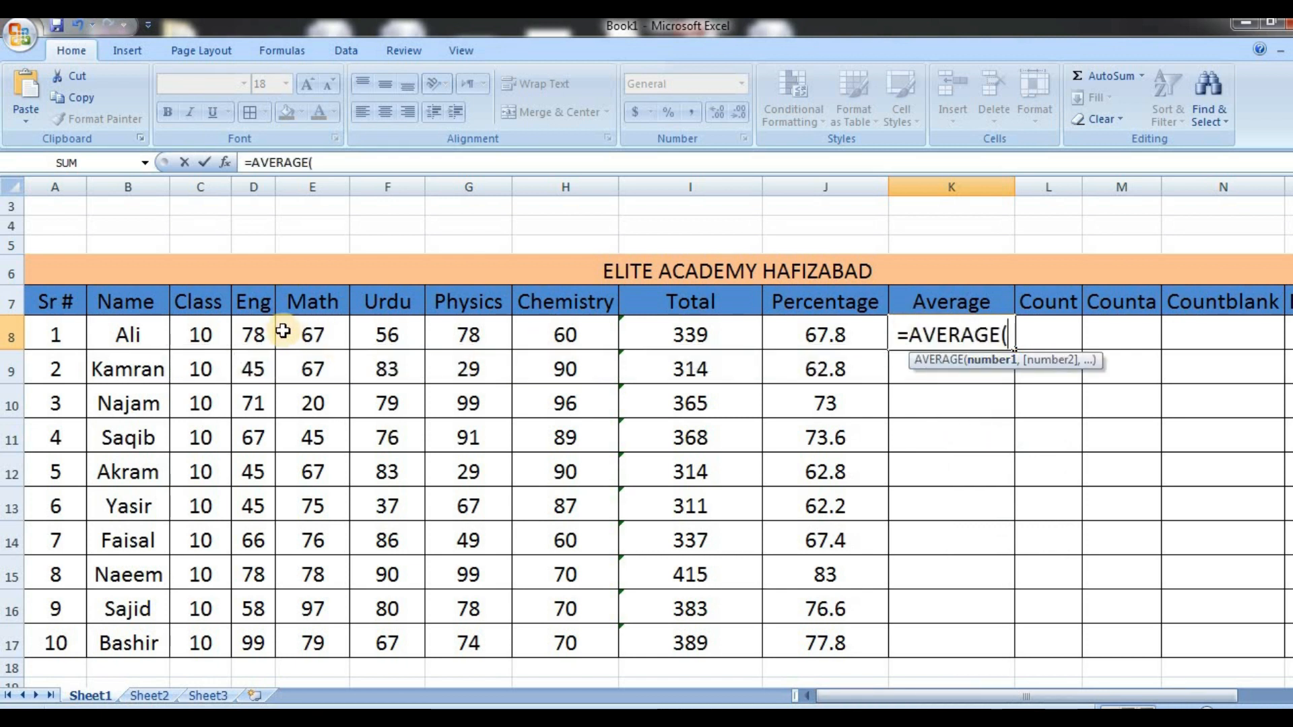
drag(256, 335, 574, 331)
key(Return)
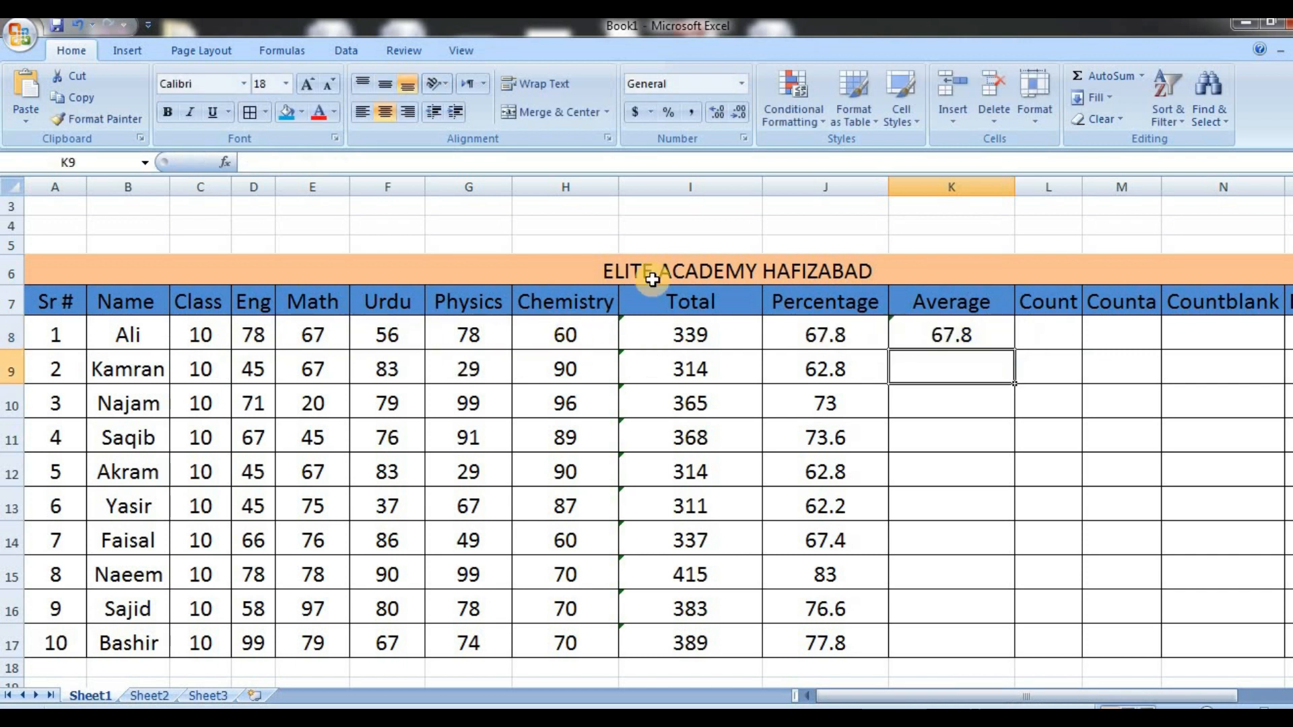
click(949, 322)
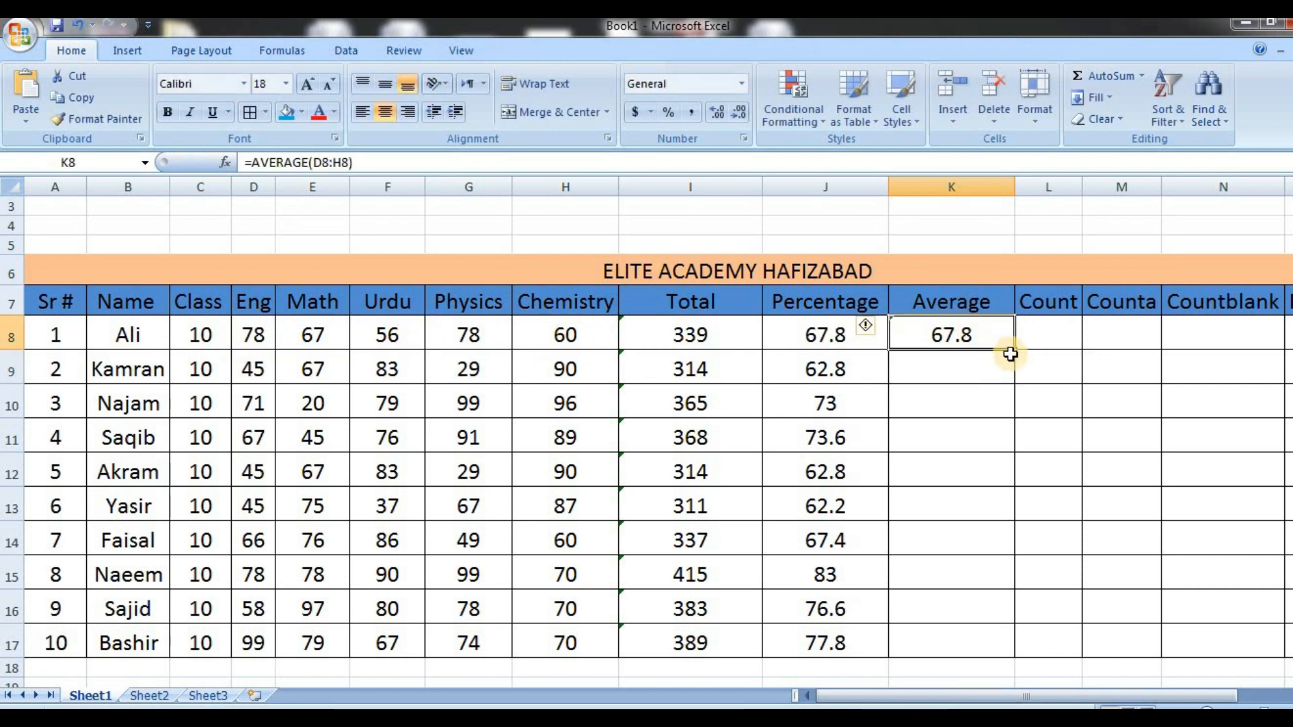
drag(1015, 351, 1014, 653)
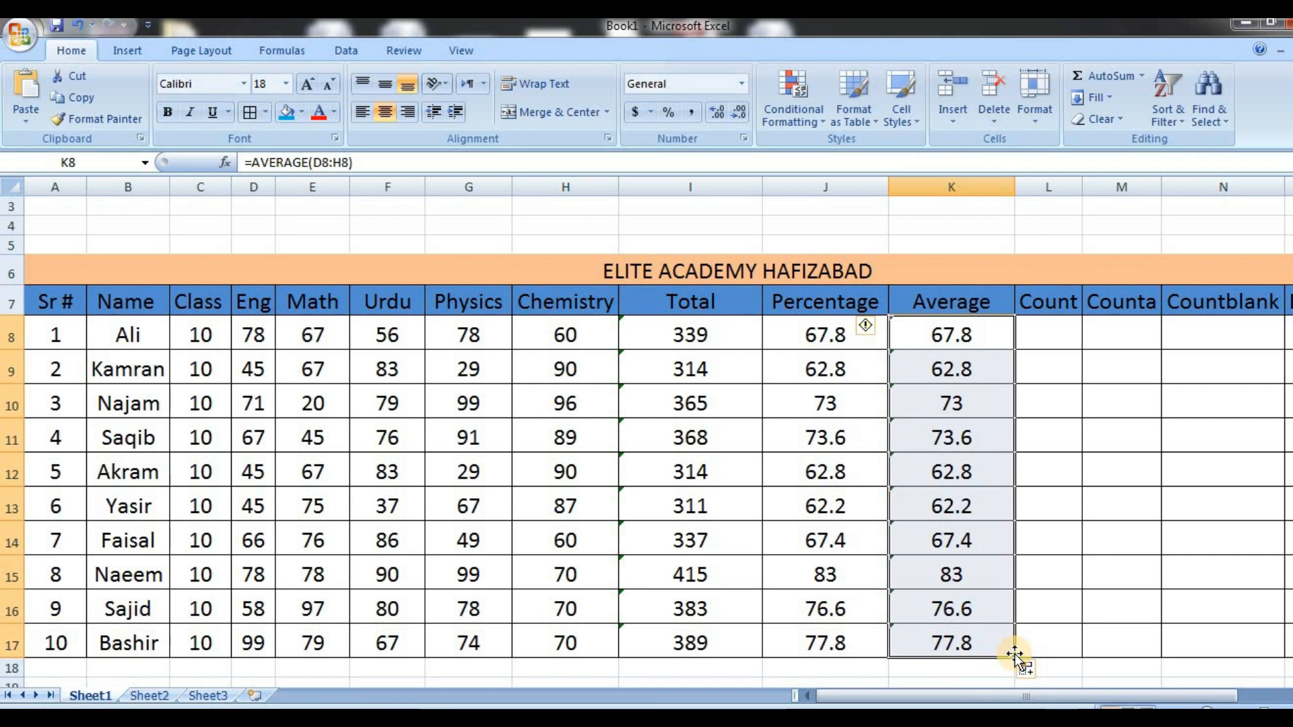
Count the first student's marks in L8 with =COUNT(D8:H8) and fill the formula down through L17
click(1049, 343)
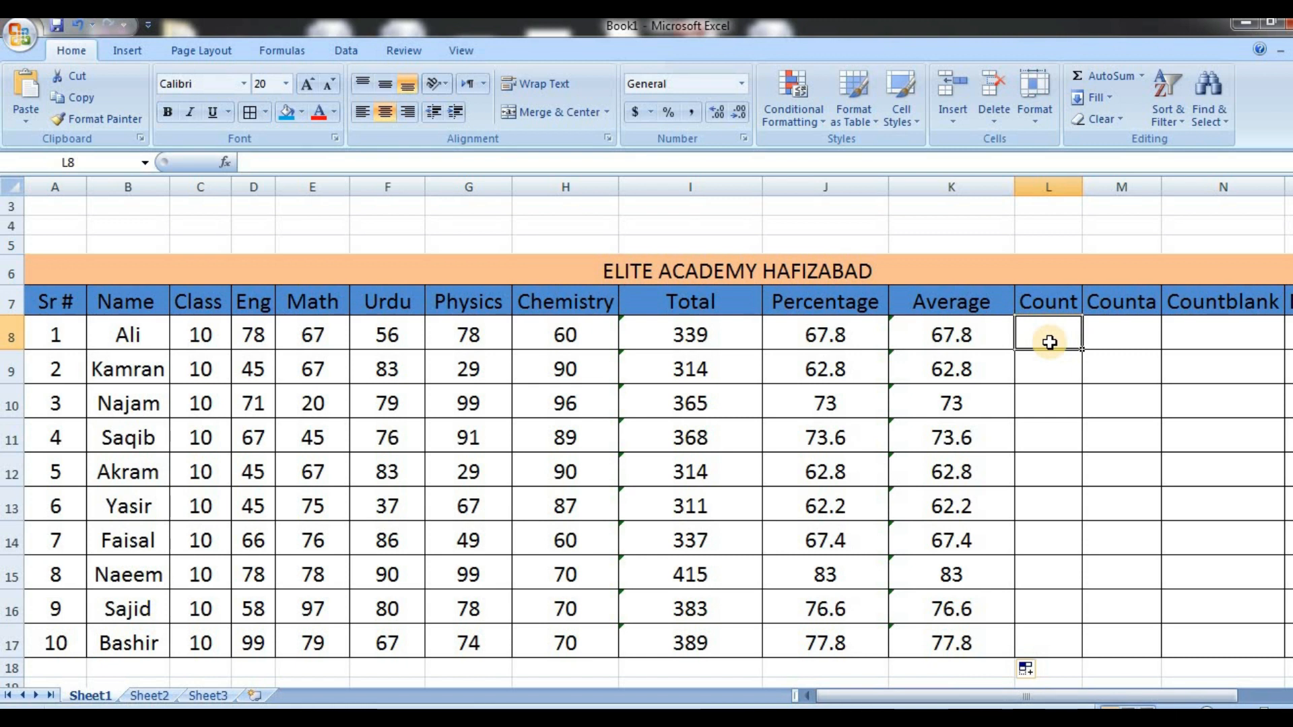
text(=)
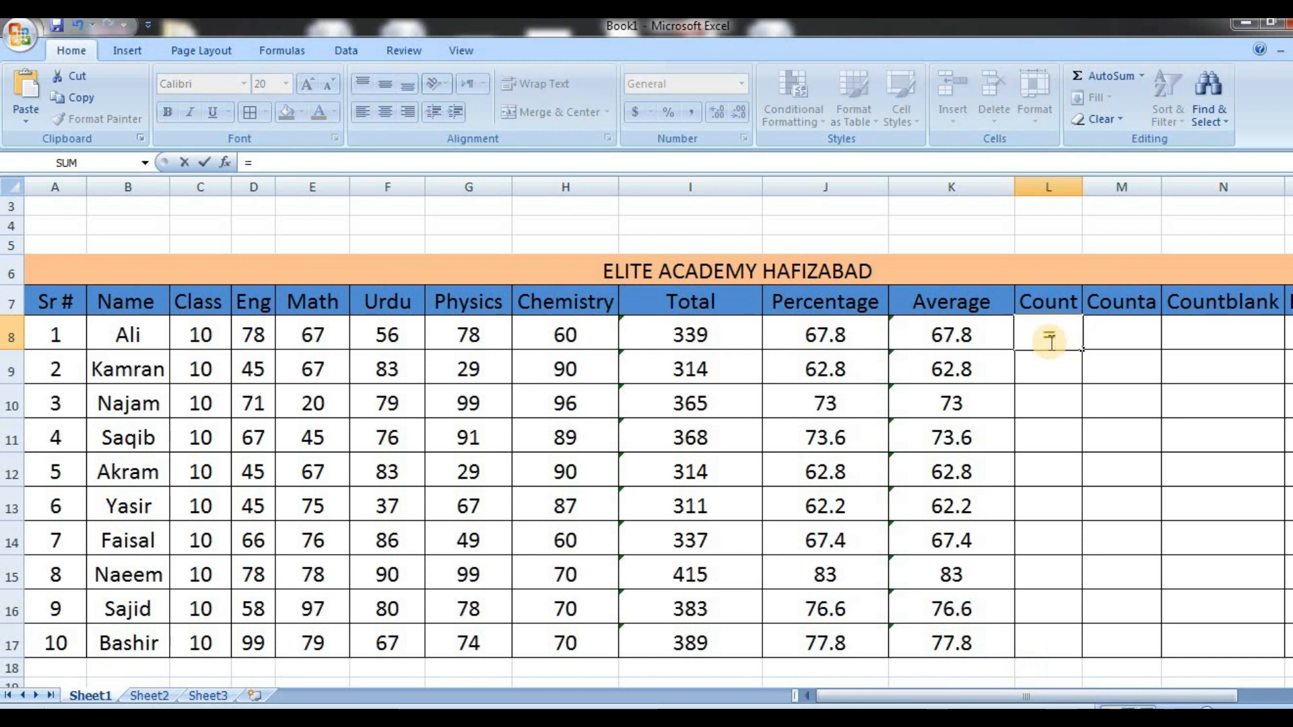
text(count)
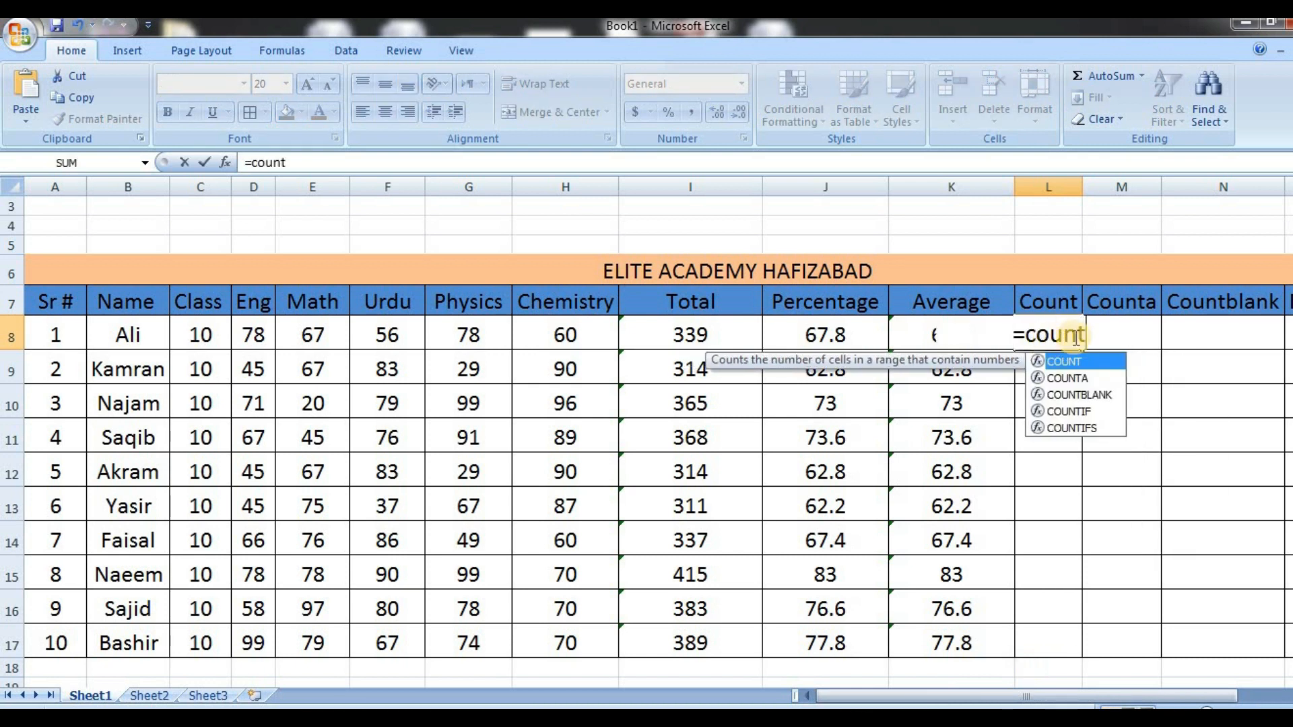
double_click(1085, 362)
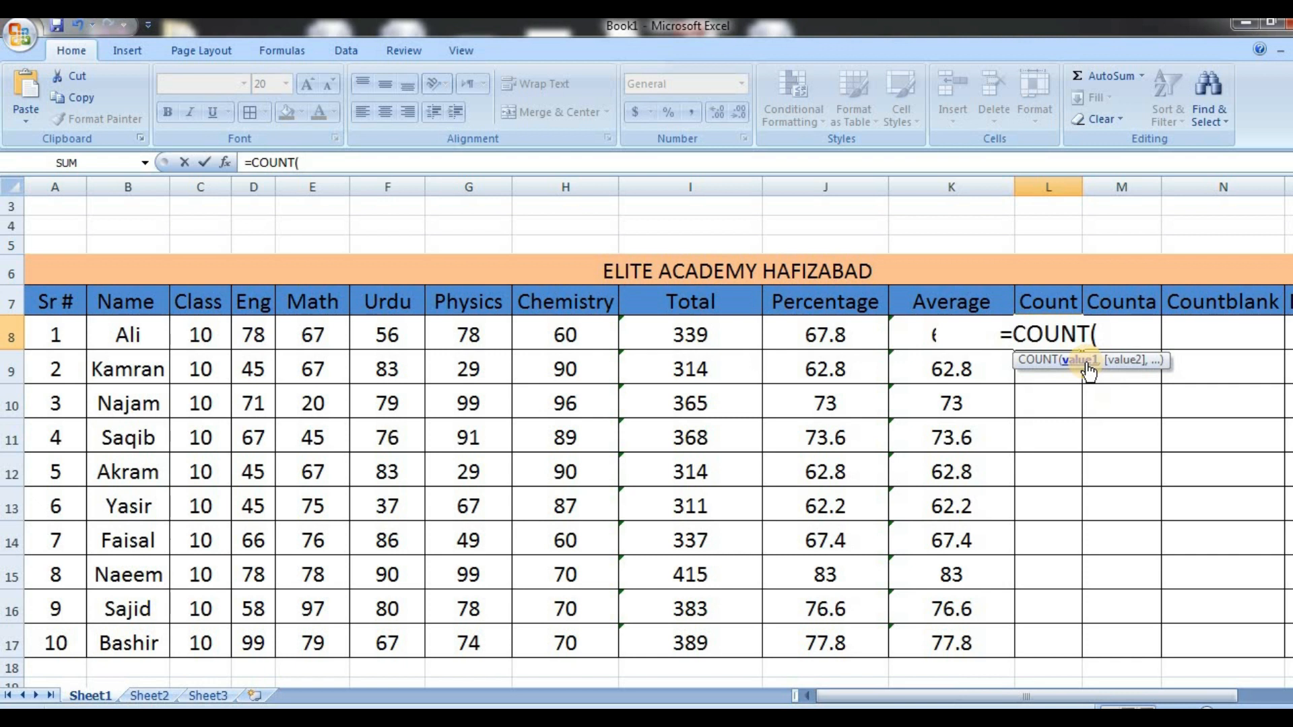
drag(254, 327, 572, 332)
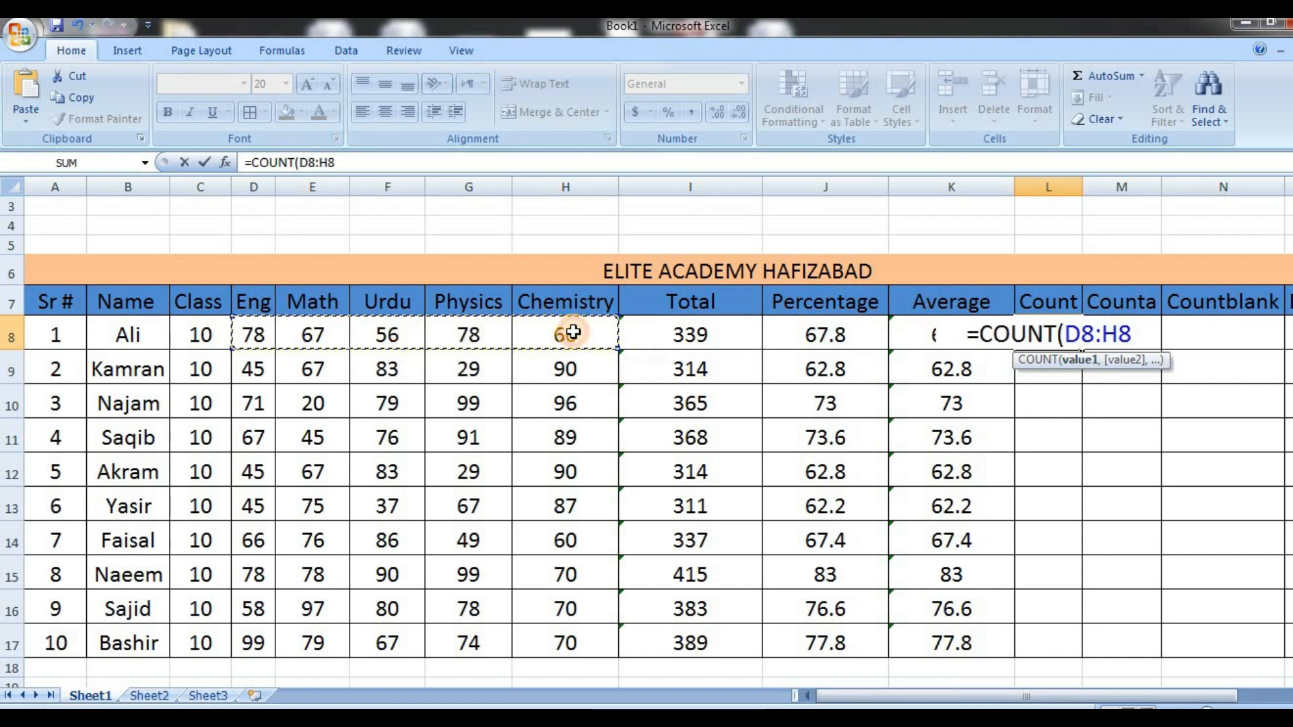
key(Return)
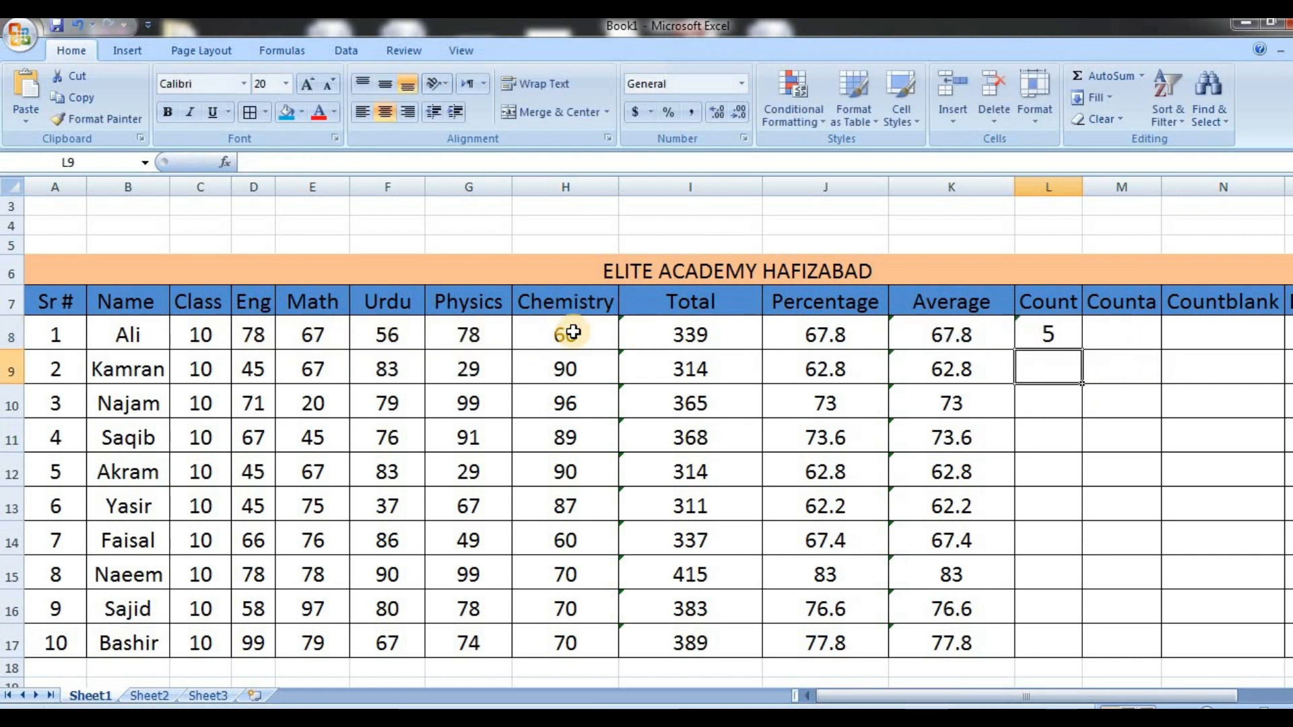
click(1055, 336)
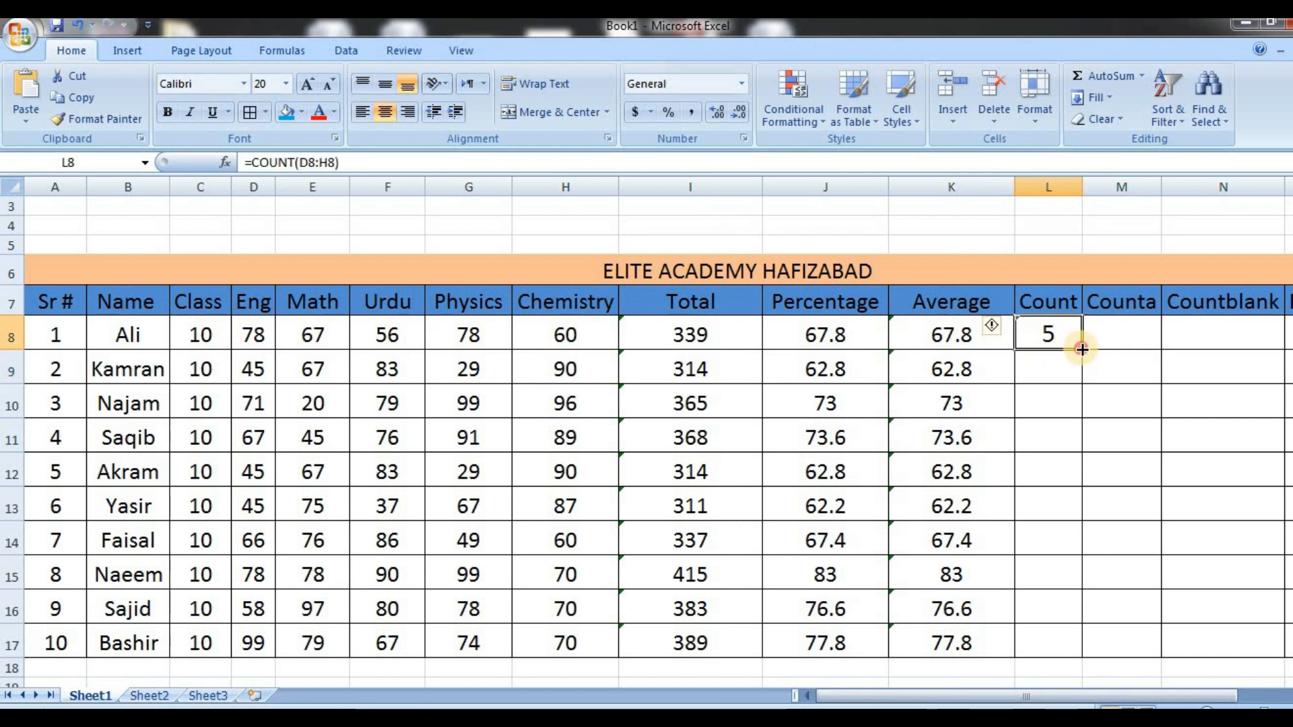
double_click(1082, 350)
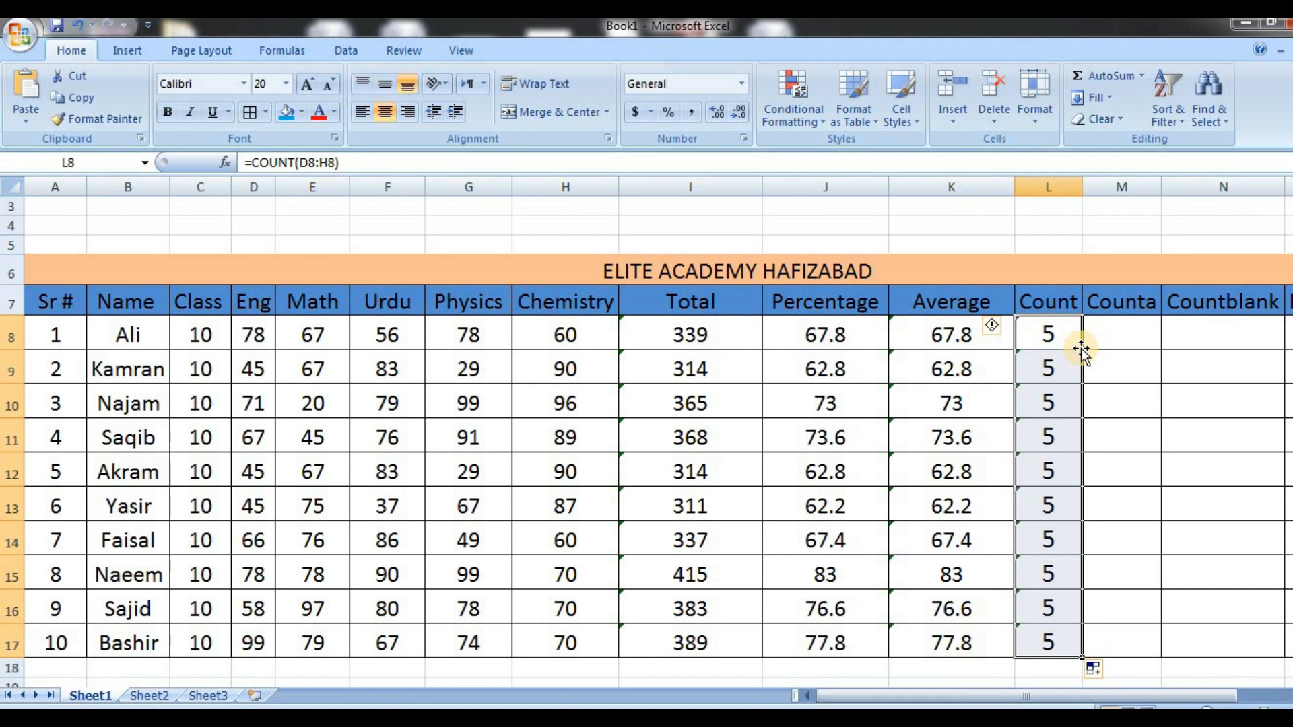
Examine the January 2023 attendance sheet on Sheet2, from its title and Date header across the daily entries to day 31
click(149, 696)
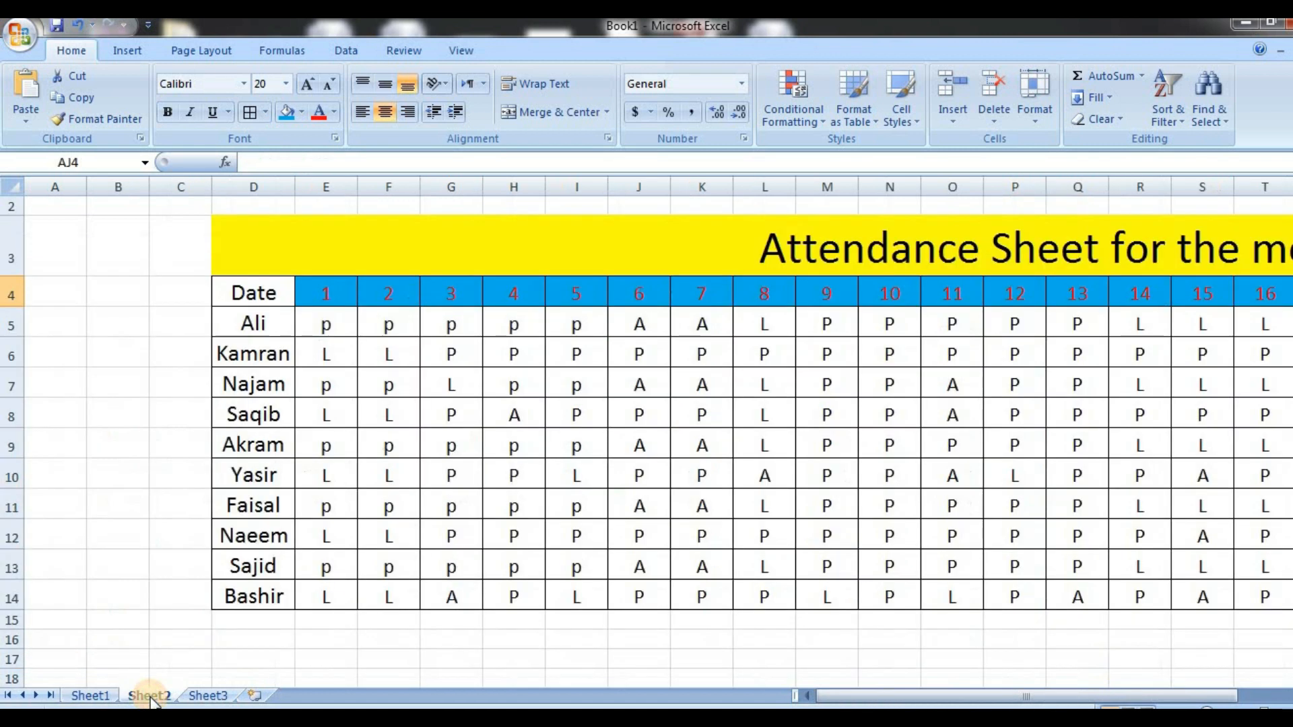
click(432, 244)
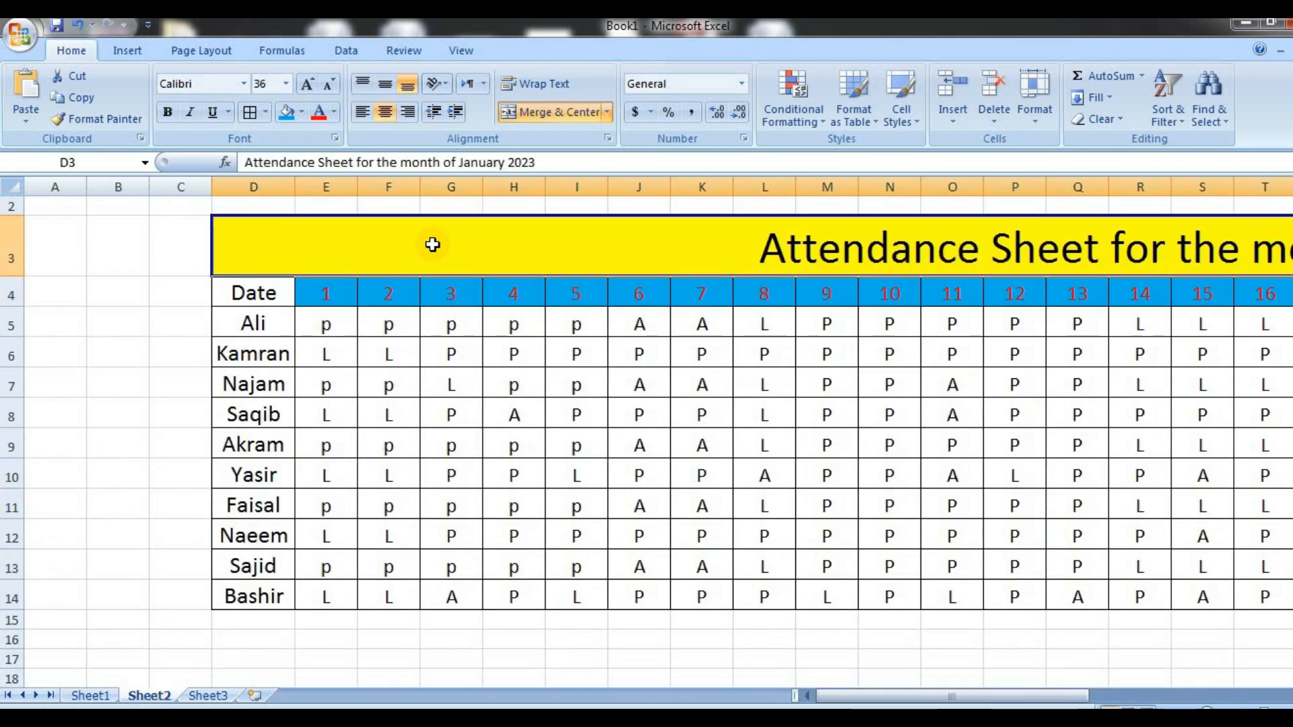
click(248, 290)
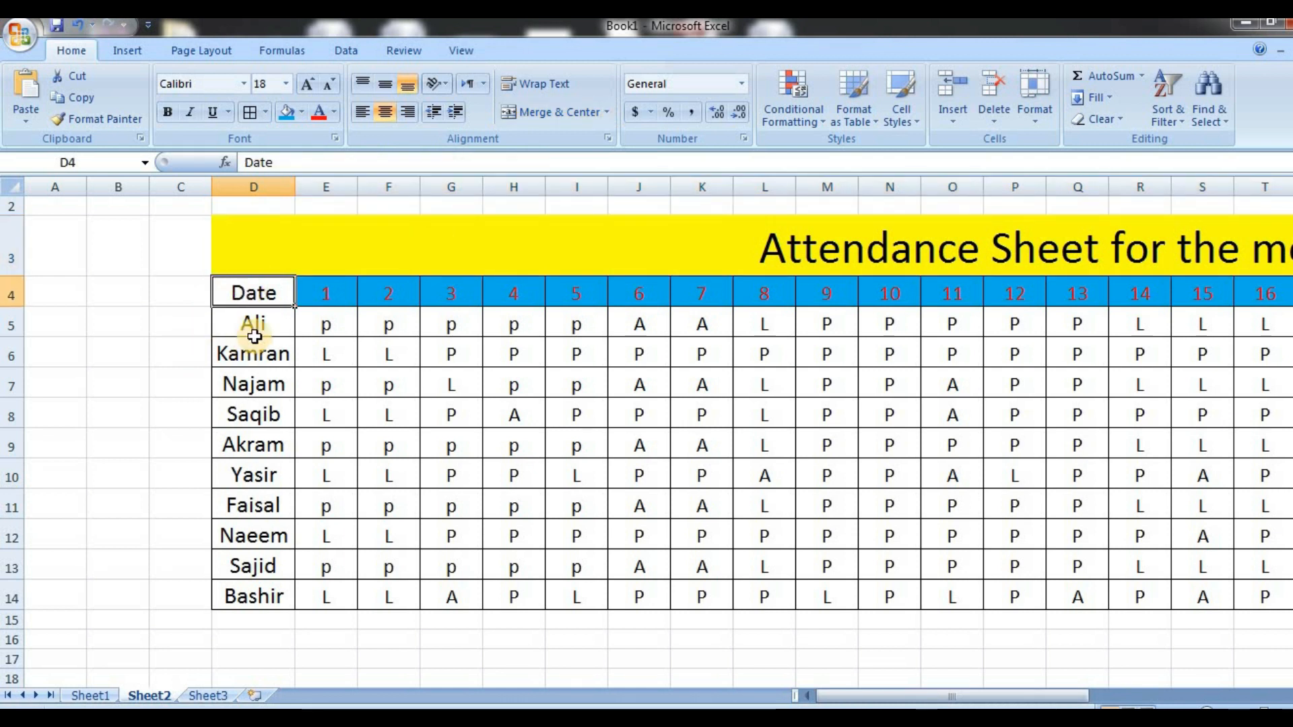
click(327, 329)
key(Right)
key(Right)
key(Right)
key(Right)
key(Right)
key(Right)
key(Right)
key(Right)
key(Right)
key(Right)
key(Right)
key(Right)
key(Right)
key(Right)
key(Right)
key(Right)
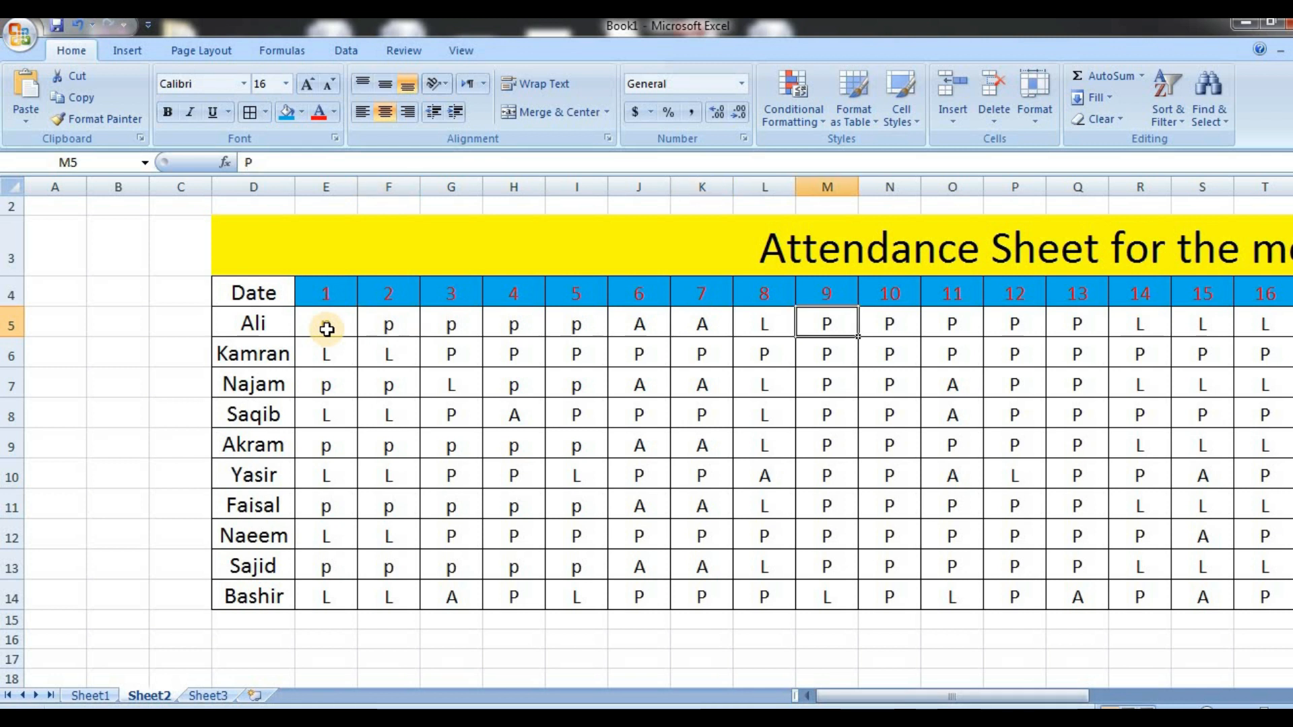
key(Right)
key(Right)
key(Right)
key(Right)
key(Right)
key(Right)
key(Right)
key(Right)
key(Right)
key(Right)
key(Right)
key(Right)
key(Right)
key(Right)
key(Right)
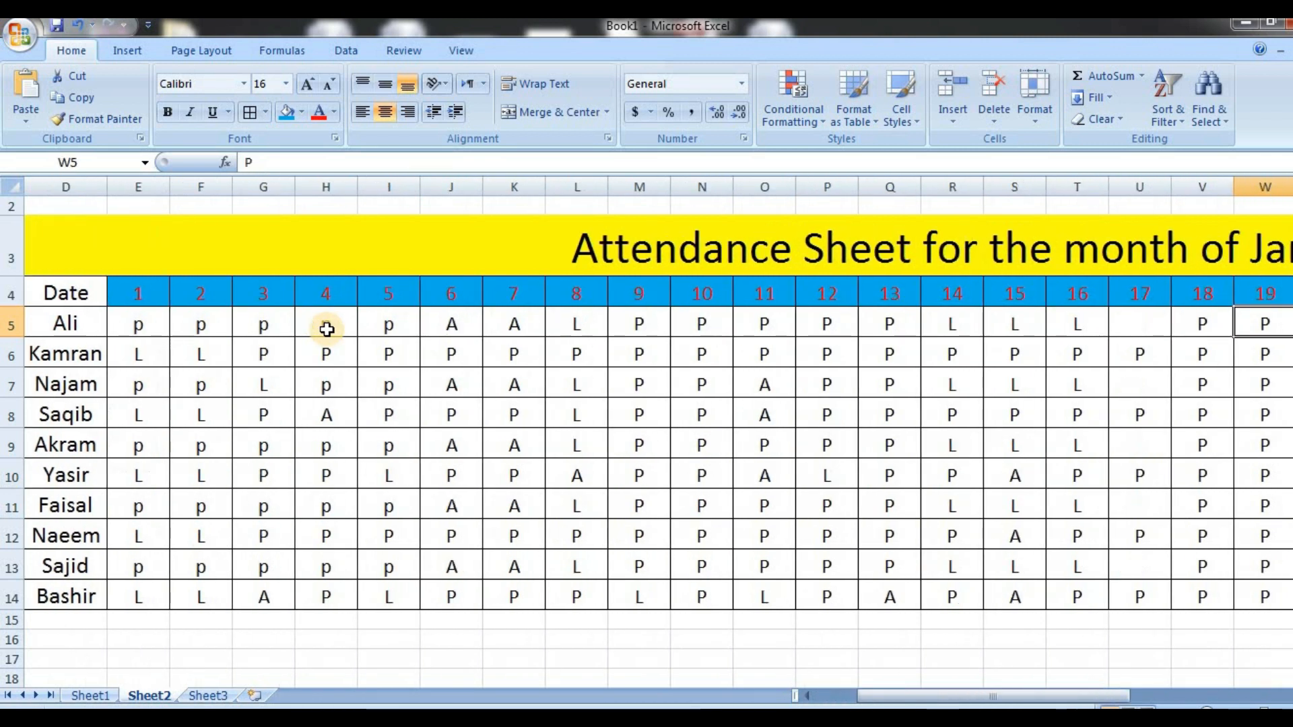
key(Right)
key(Right)
key(Right)
key(Right)
key(Right)
key(Right)
key(Right)
key(Right)
key(Right)
key(Right)
key(Right)
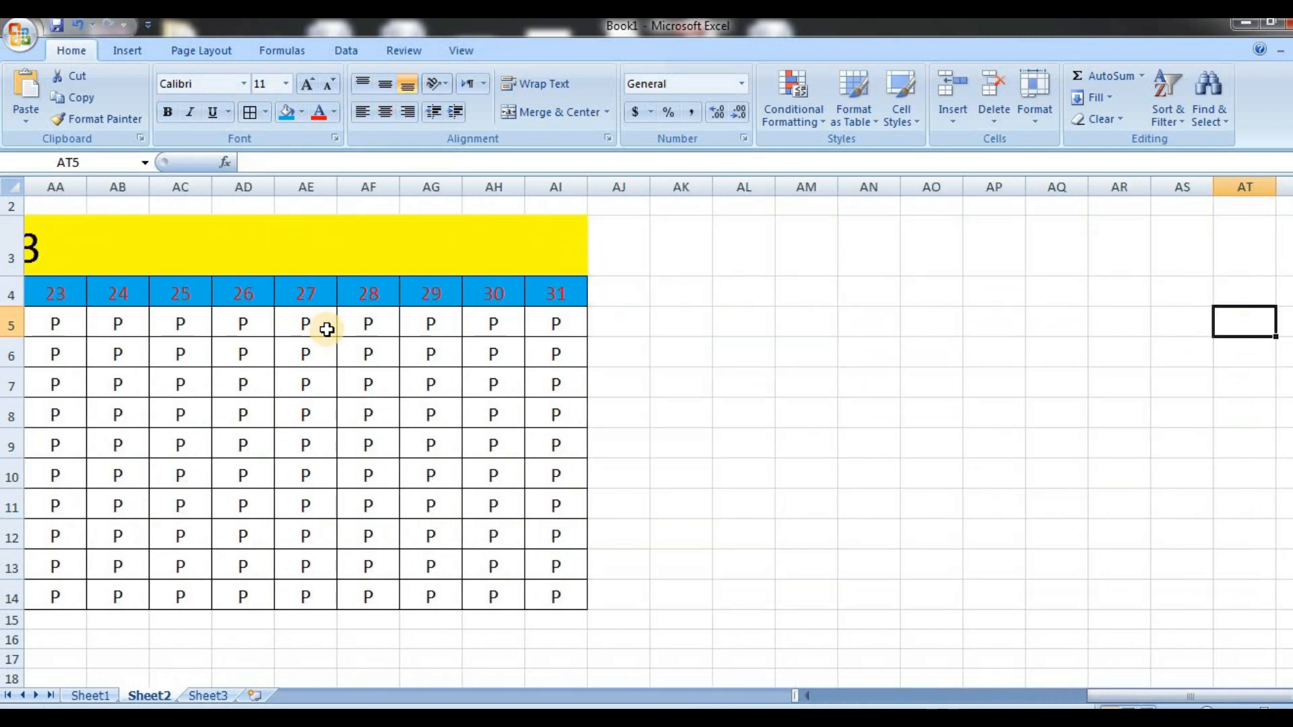
click(622, 292)
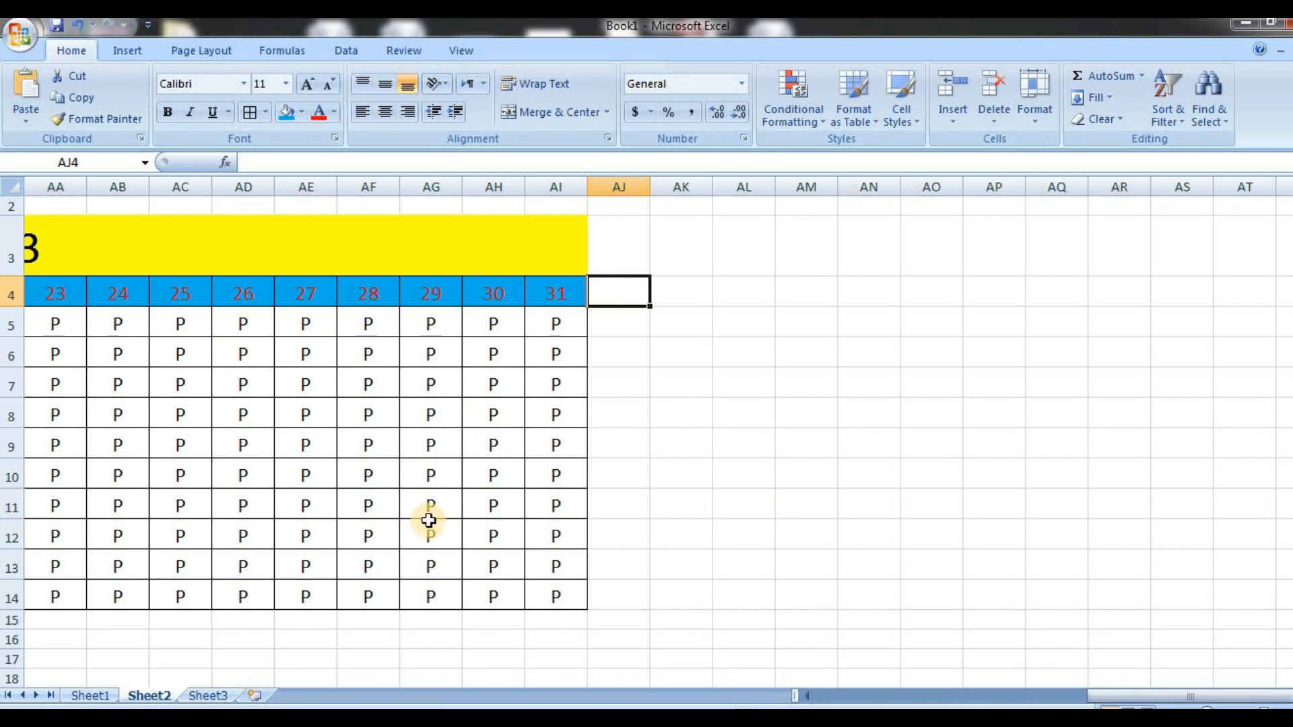
click(430, 515)
key(Left)
key(Left)
key(Left)
key(Left)
key(Left)
key(Left)
key(Left)
key(Left)
key(Left)
key(Left)
key(Left)
key(Left)
key(Left)
key(Left)
key(Left)
key(Left)
key(Left)
key(Left)
key(Left)
key(Left)
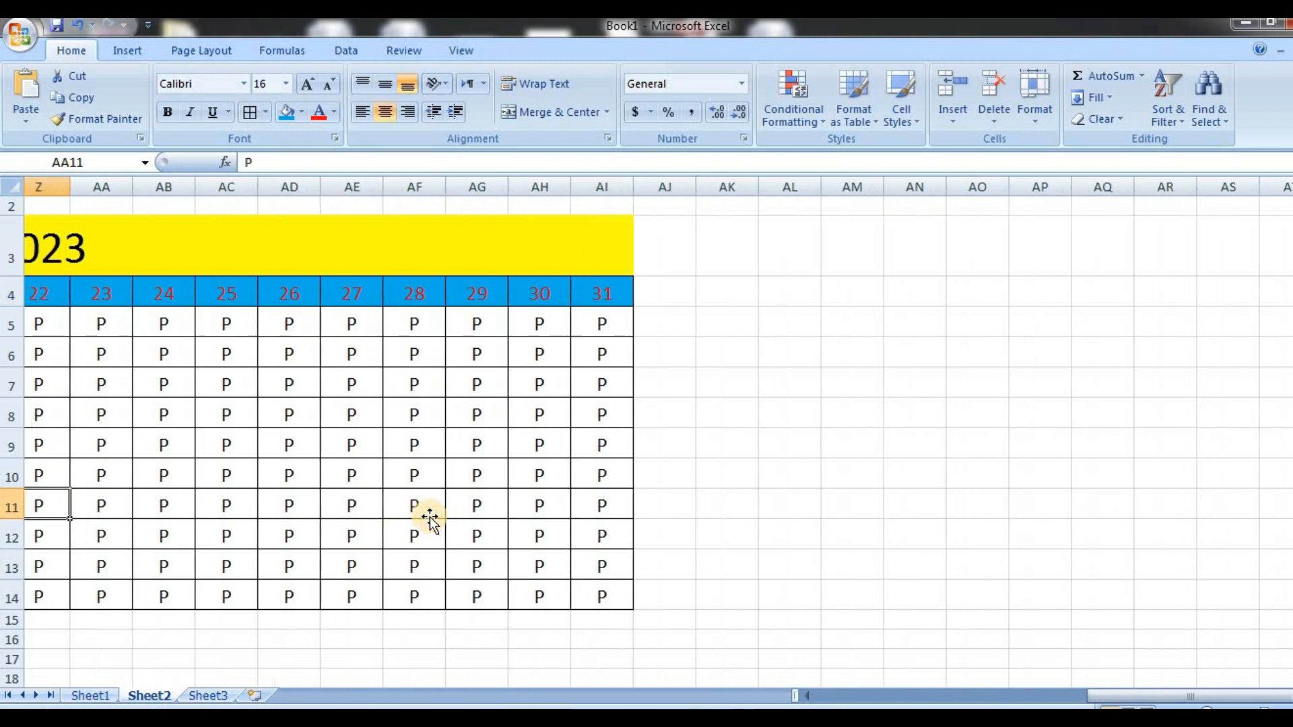
key(Left)
key(Left)
key(Left)
key(Left)
key(Left)
key(Left)
key(Left)
key(Left)
key(Left)
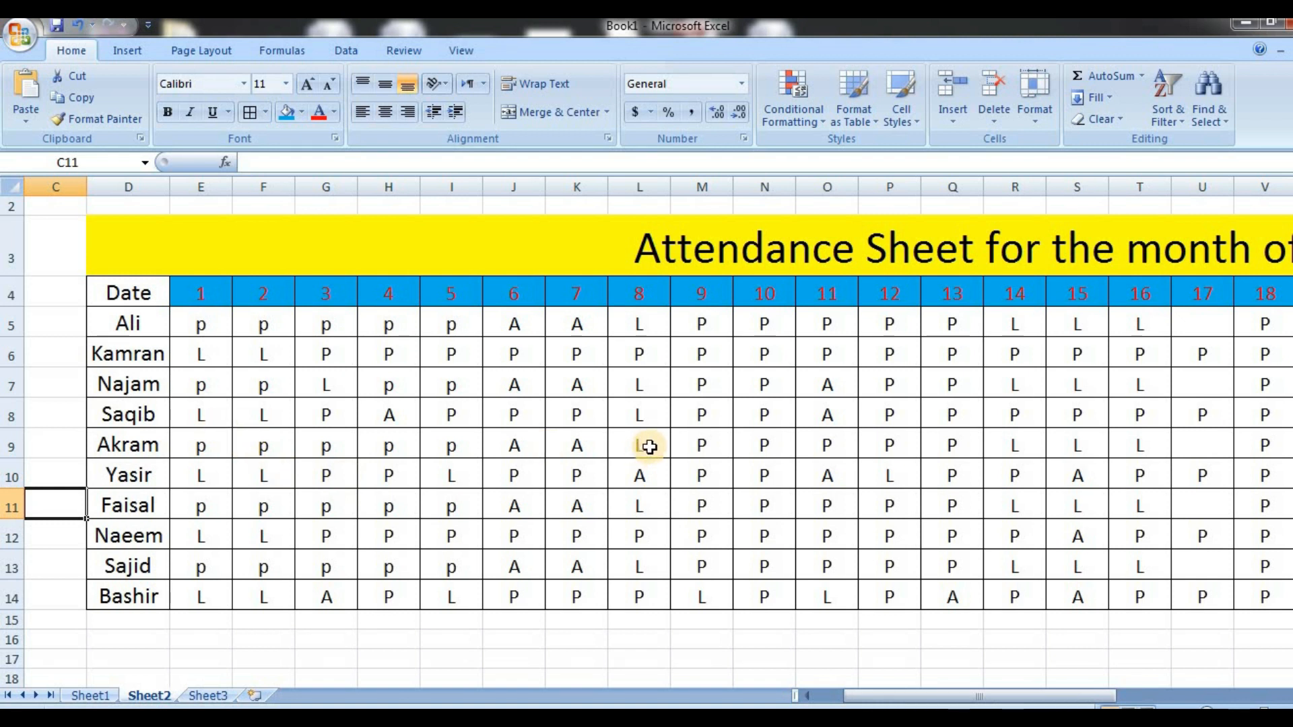
Return to Sheet1 and count the first student's non-empty mark cells in M8 with =COUNTA(D8:H8)
click(89, 696)
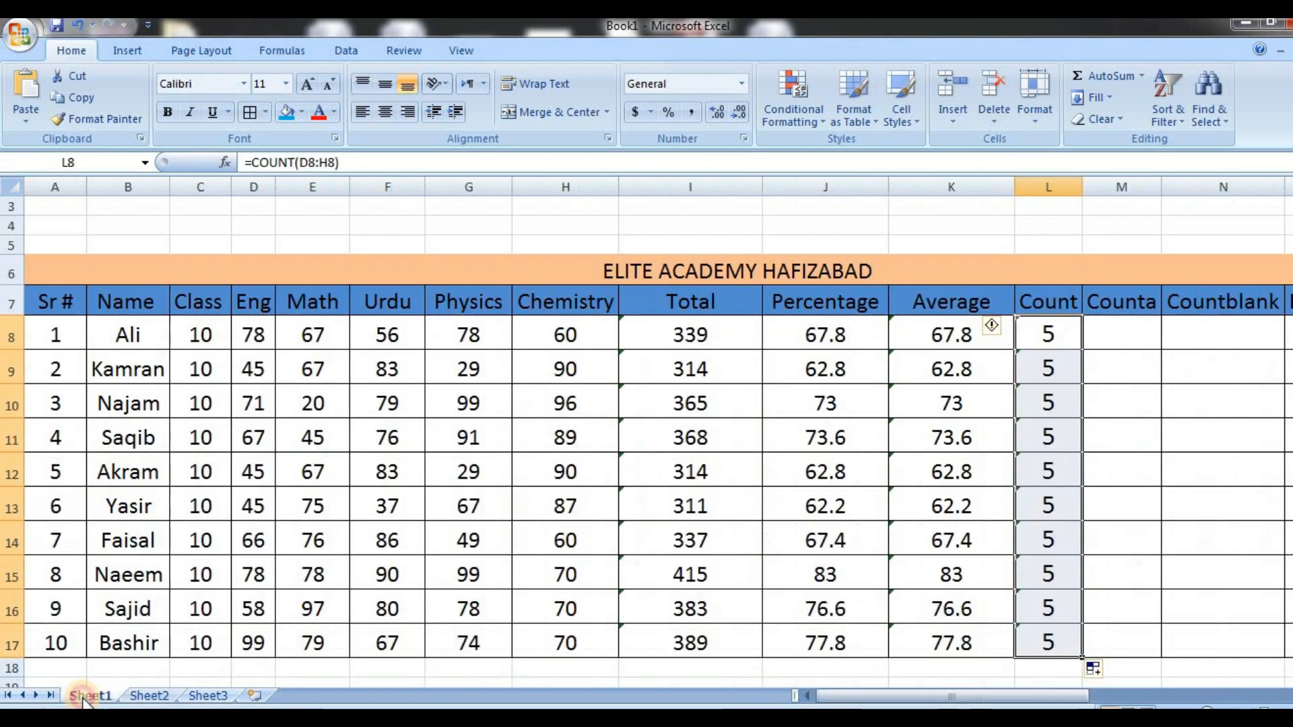
click(1126, 330)
text(=c)
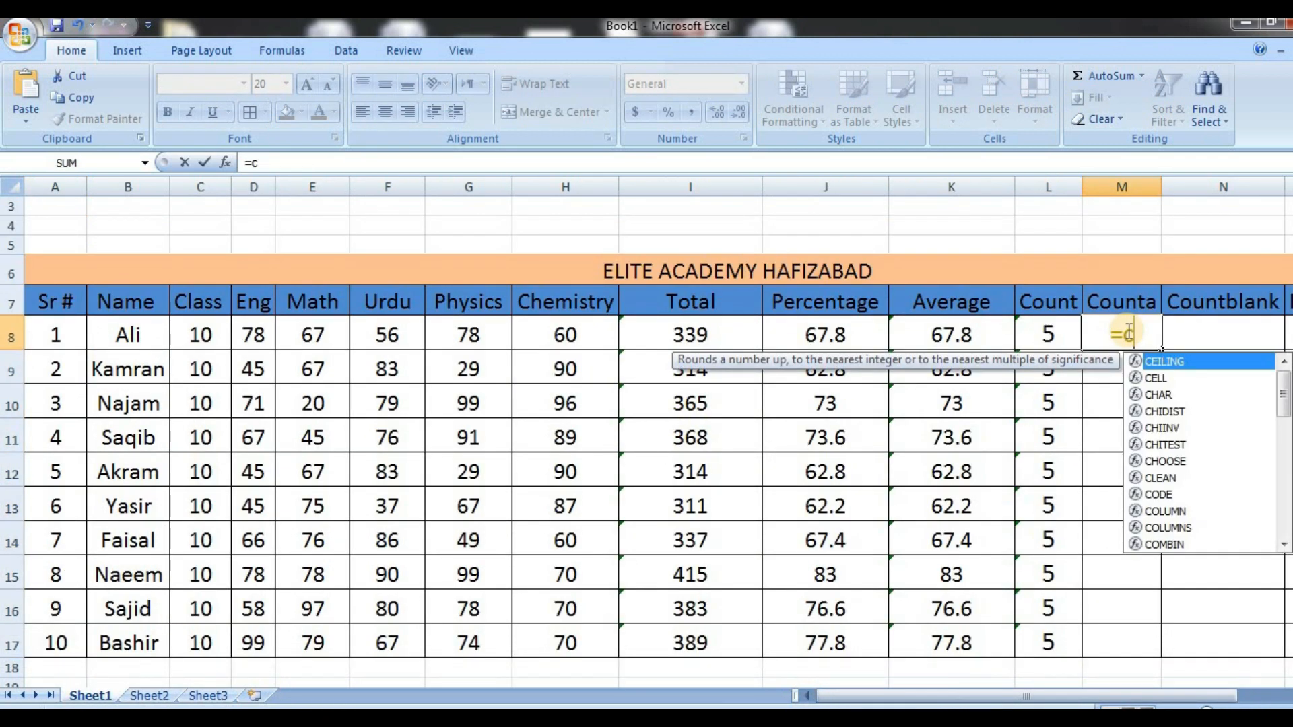
text(ount)
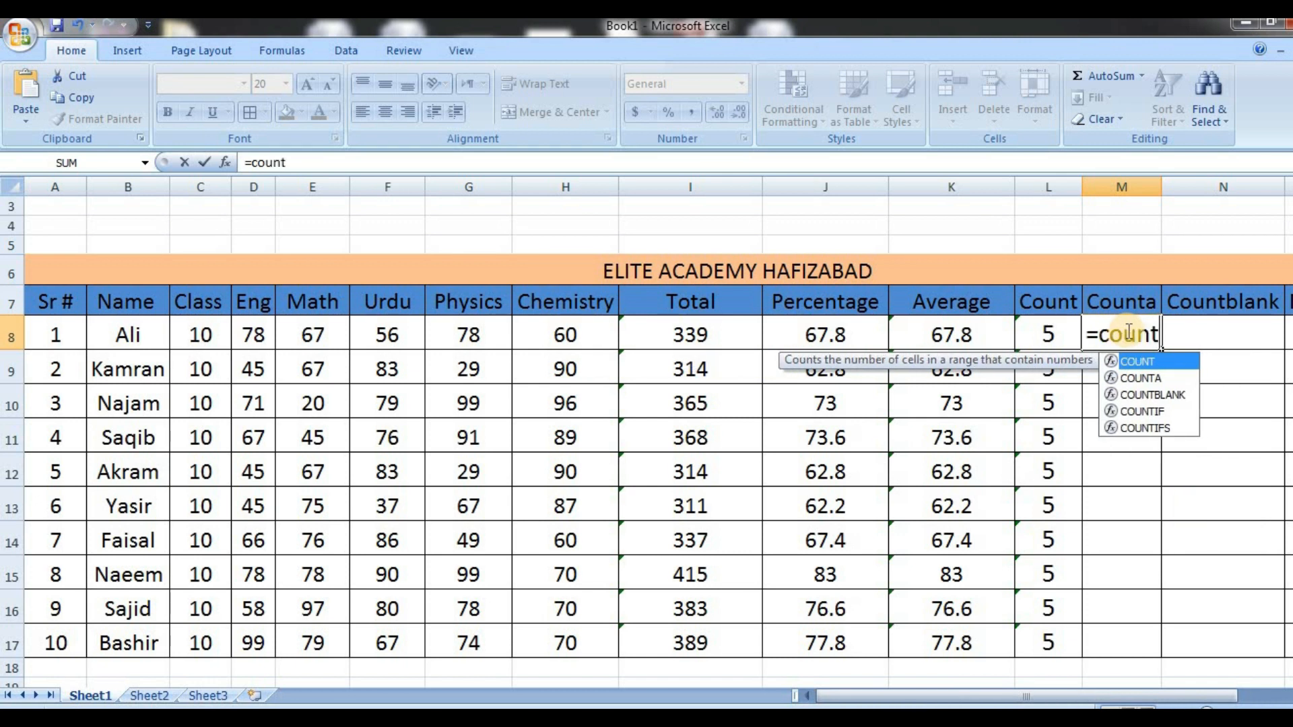
double_click(1153, 382)
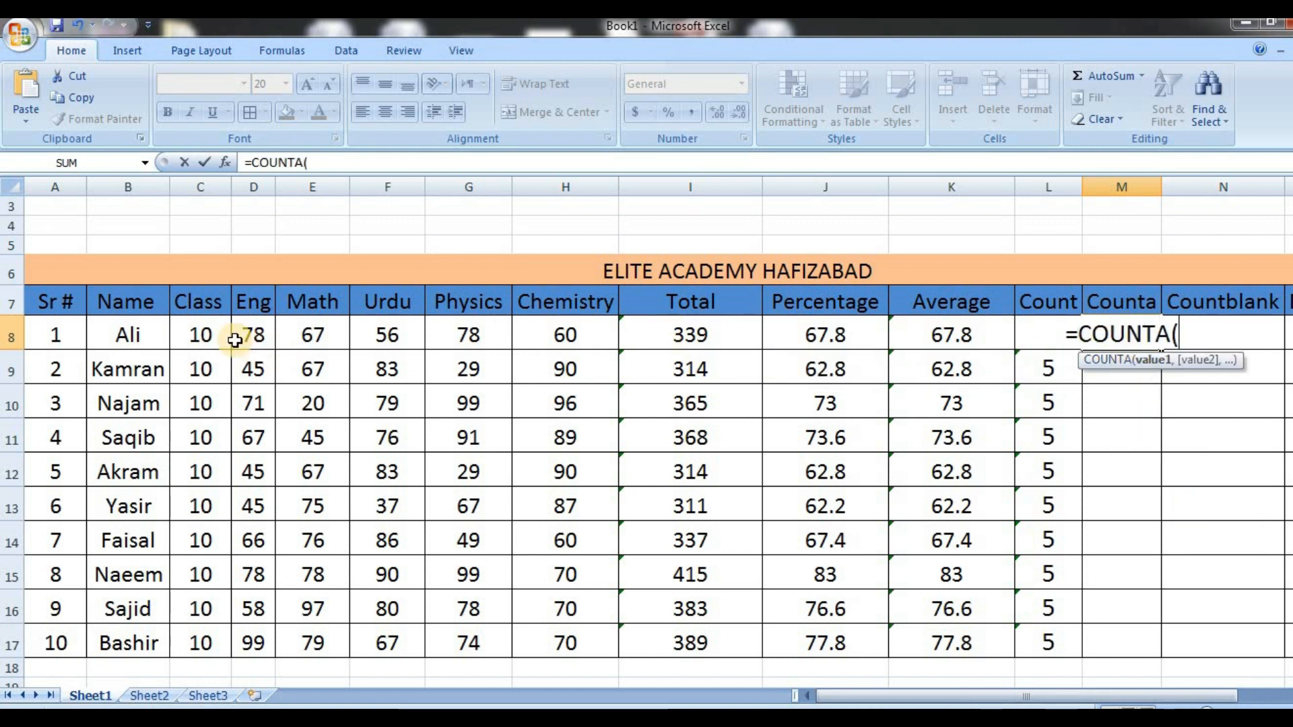
drag(249, 335, 562, 324)
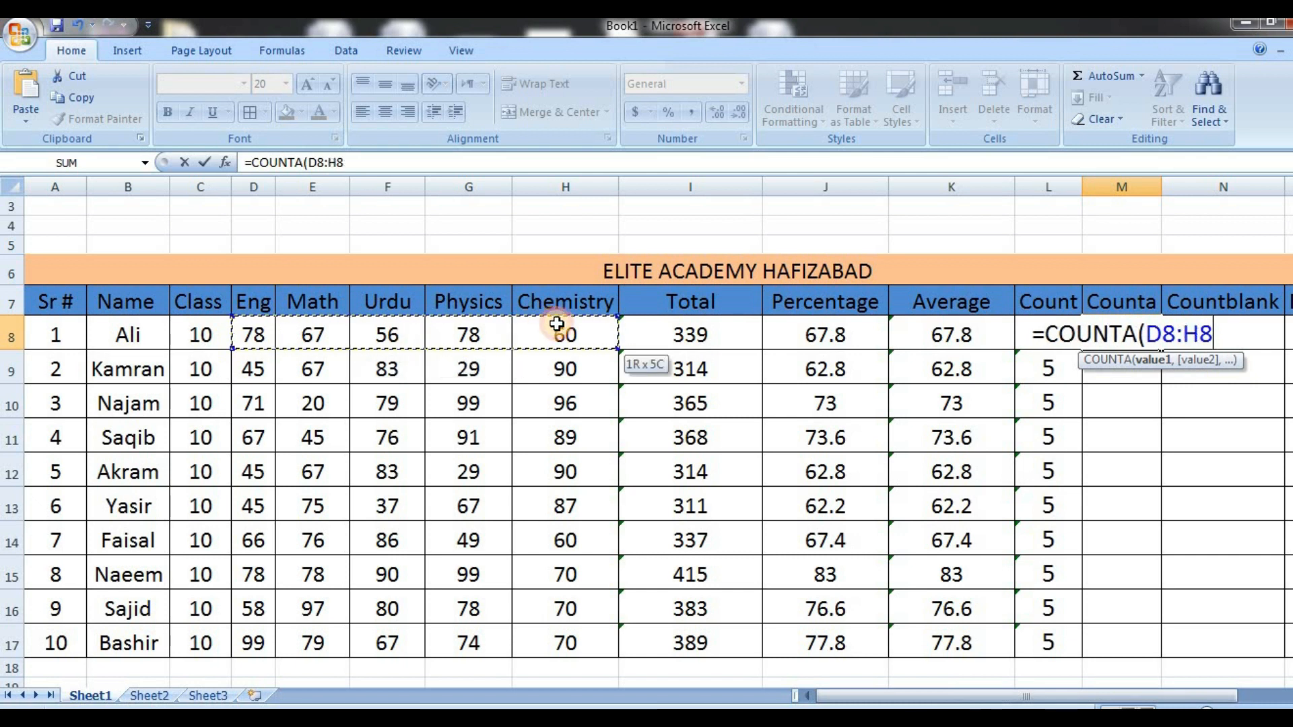
key(Return)
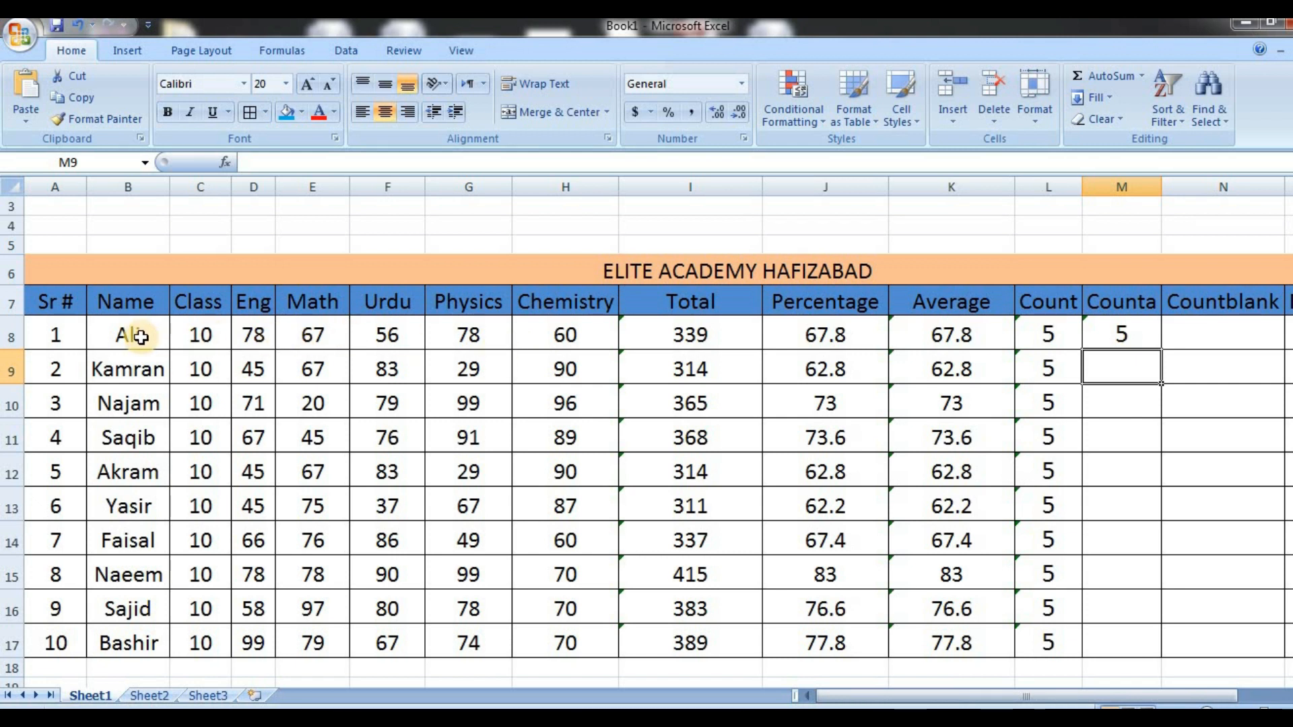
Replace the first student's Urdu mark in F8 with the letter A
click(401, 337)
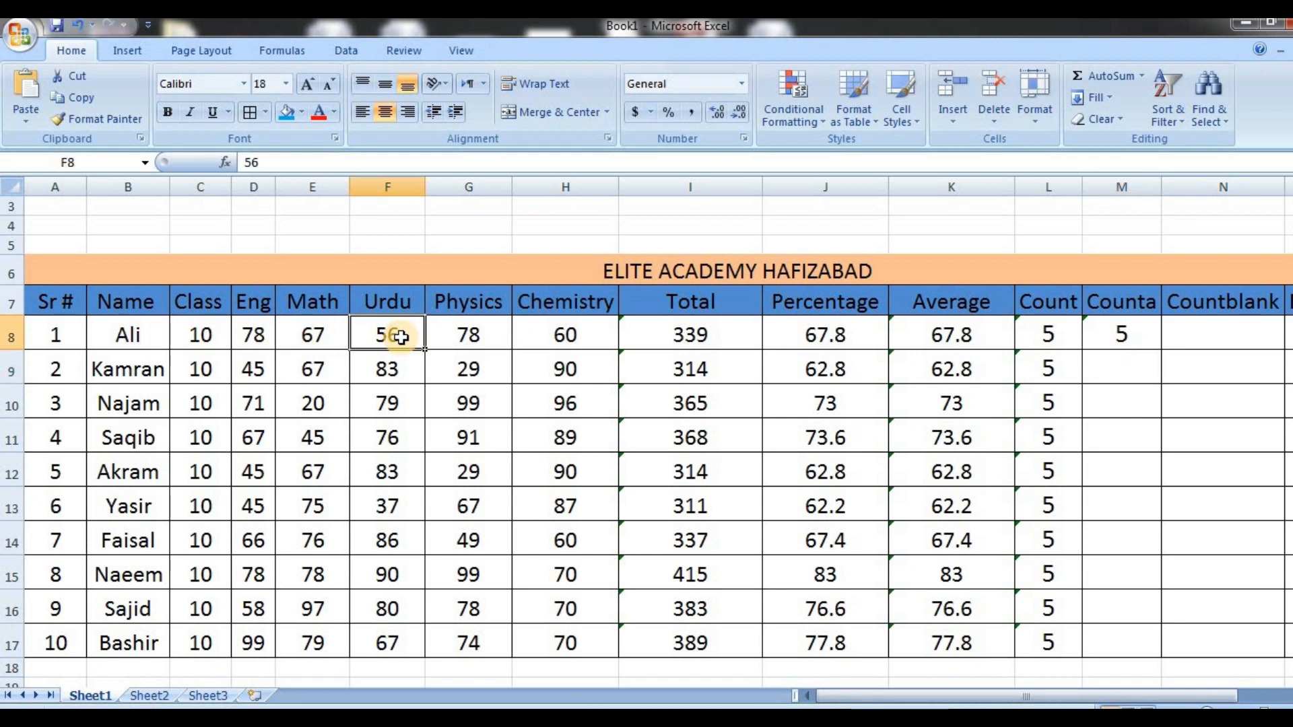
text(A)
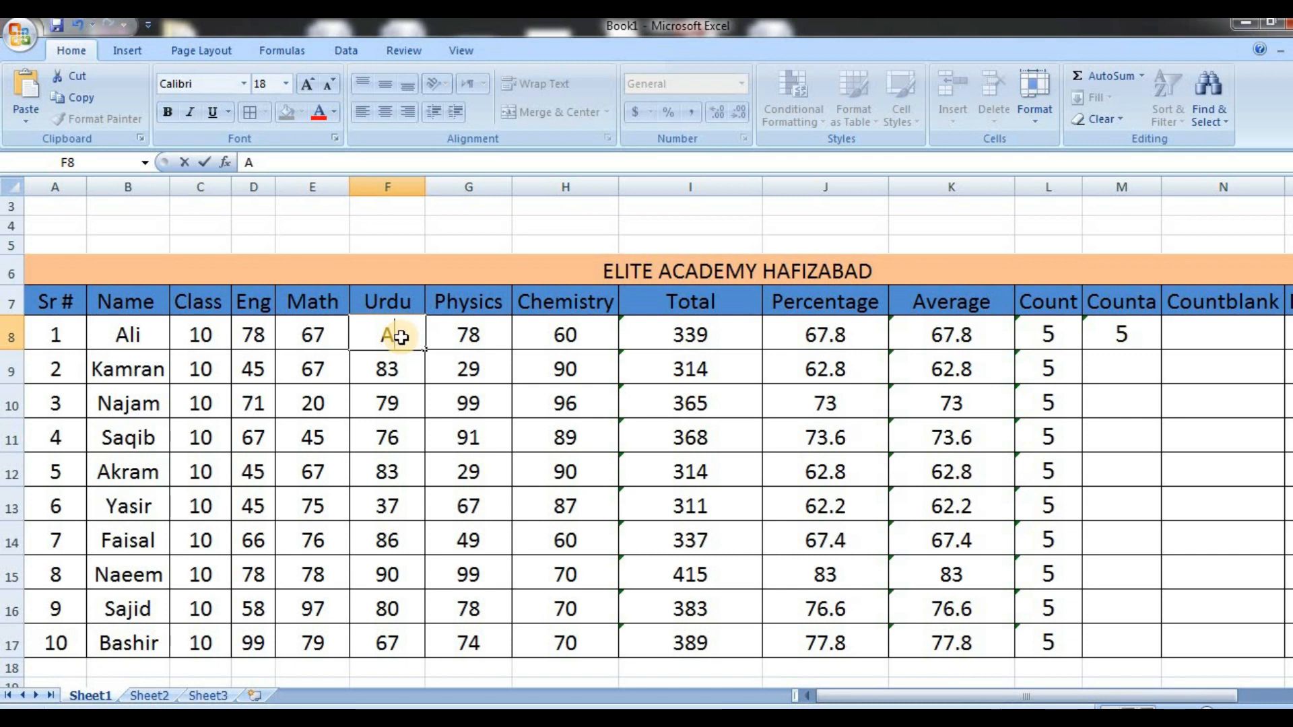
key(Return)
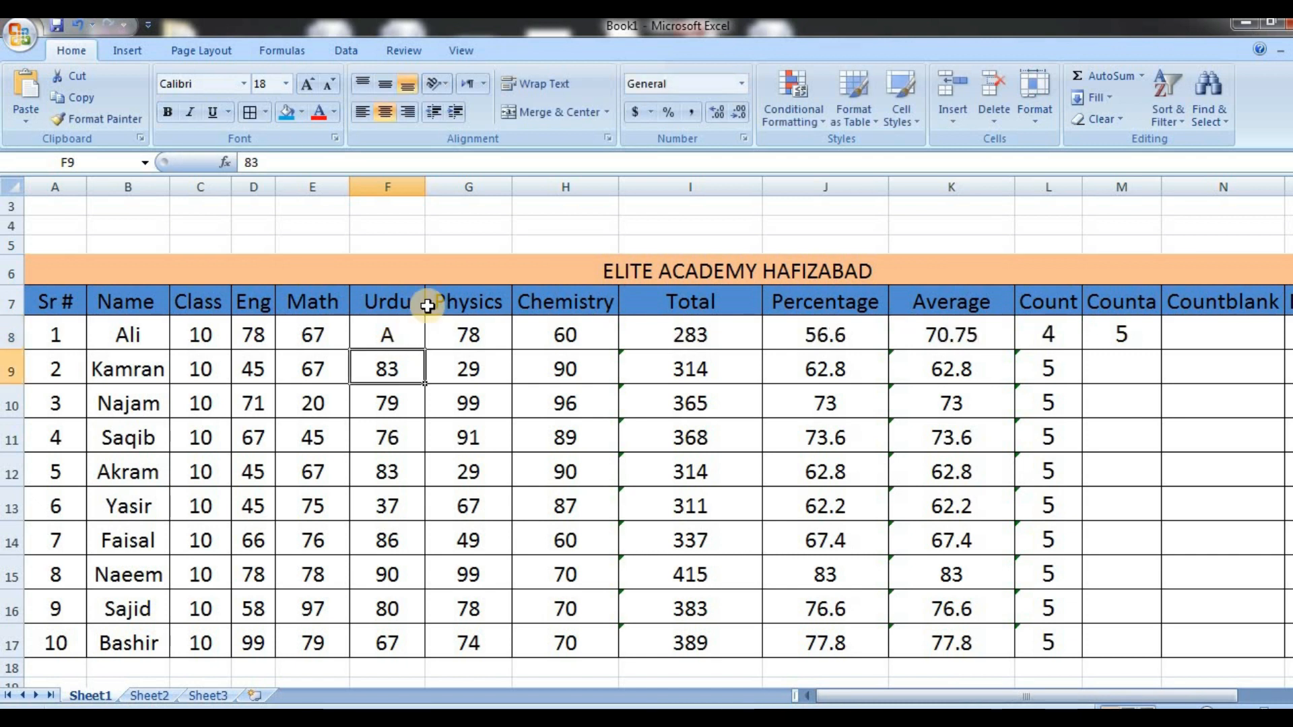
Inspect the COUNT formula in L8 and fill the COUNTA formula from M8 down through M17
click(1051, 332)
key(ctrl+shift+period)
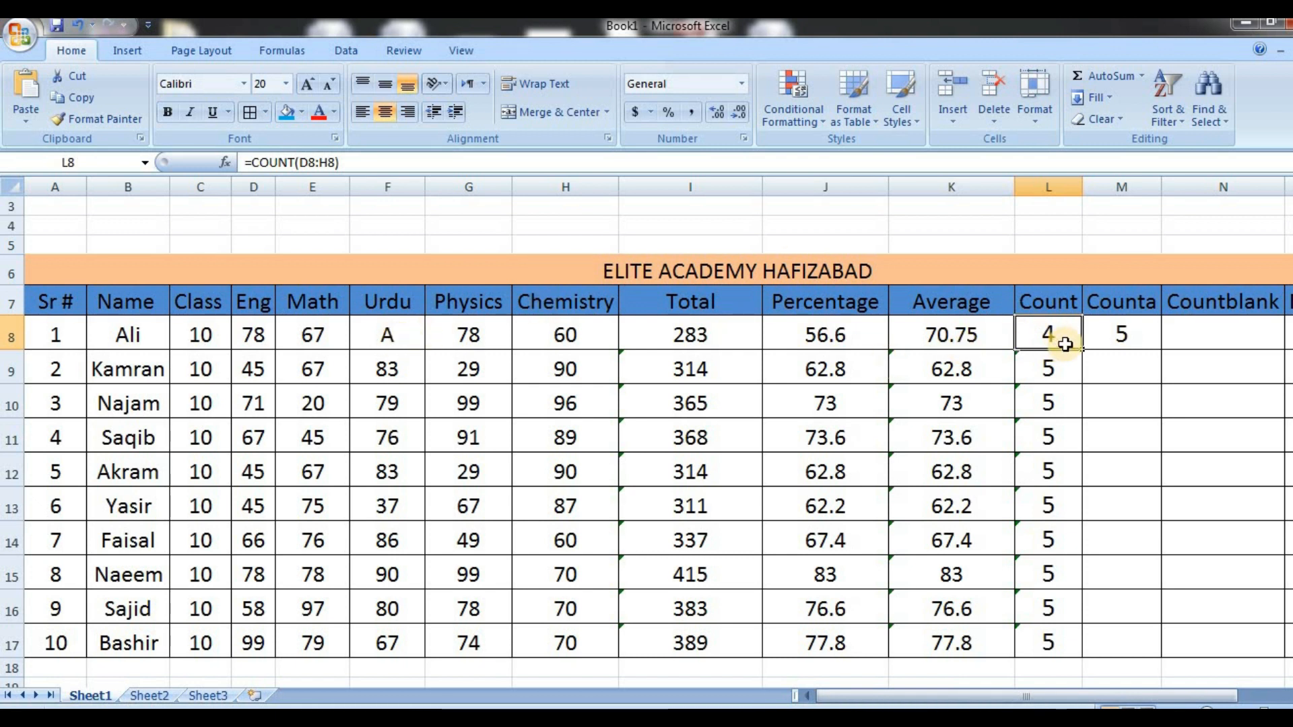
click(1135, 341)
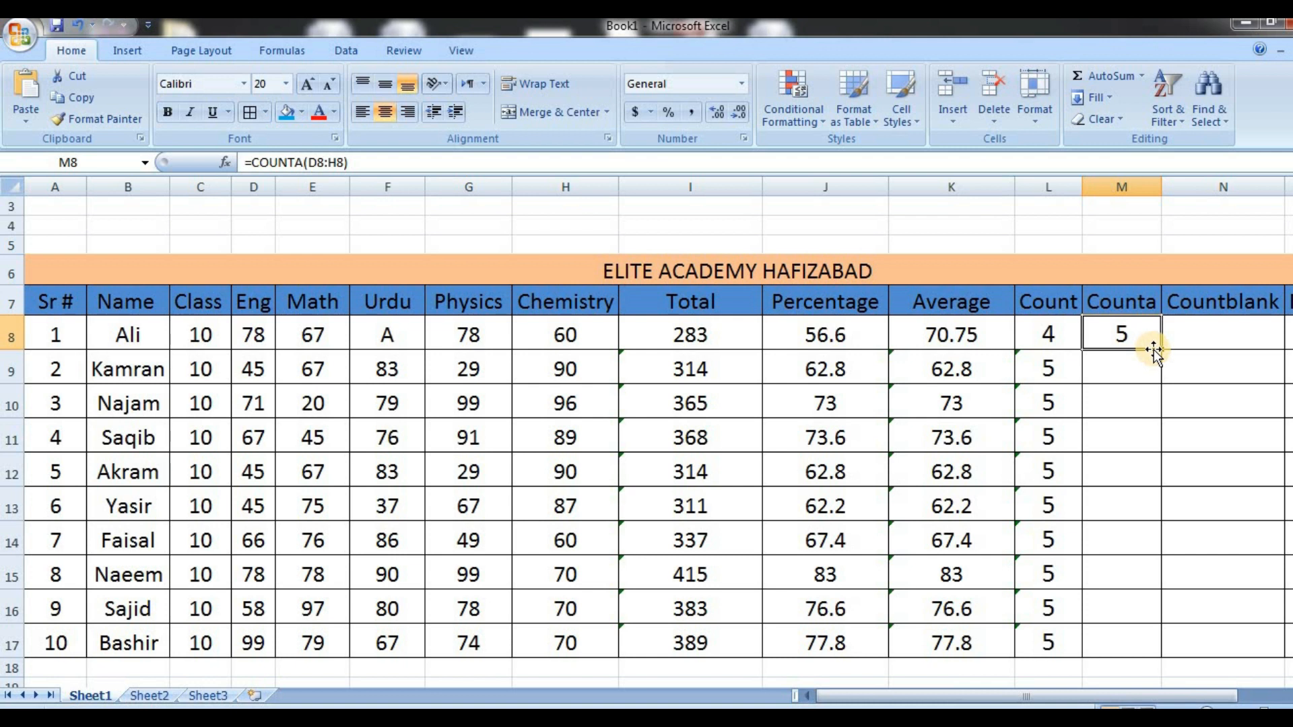
double_click(1162, 350)
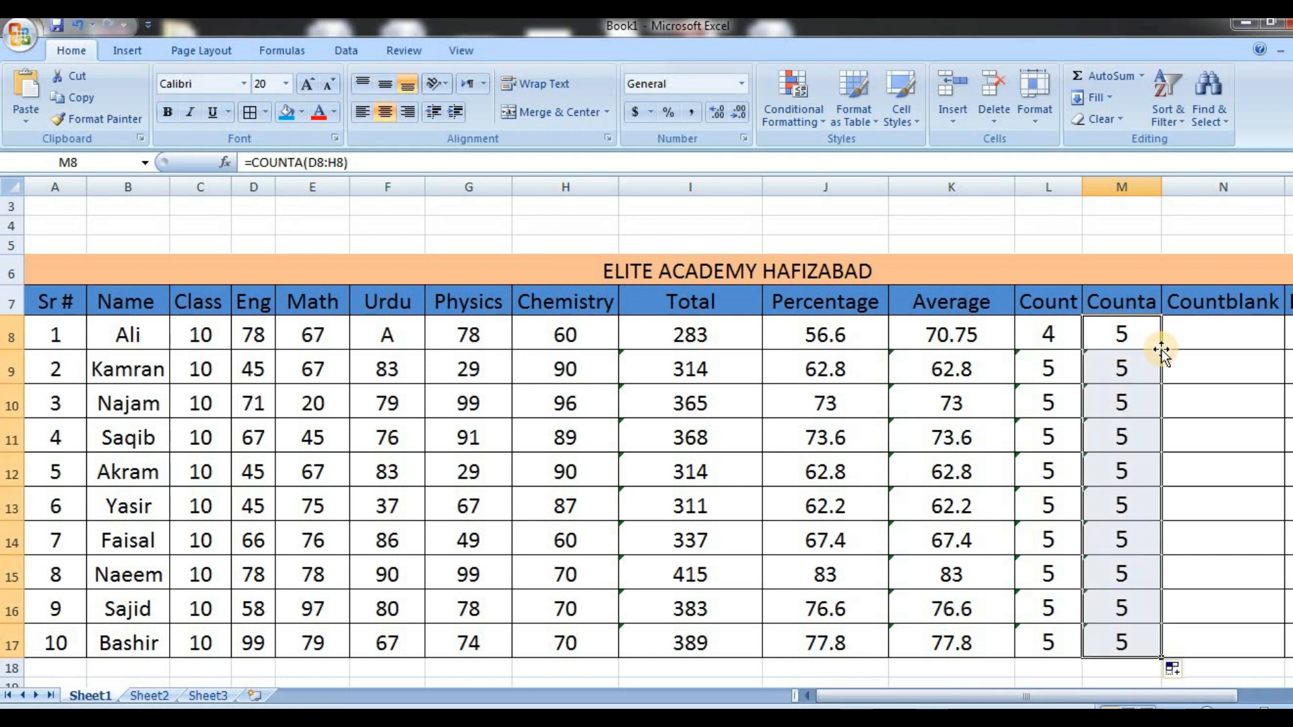
Add the header NO OF DAYS in AJ4 of the attendance sheet on Sheet2, beside the day 31 column
click(150, 697)
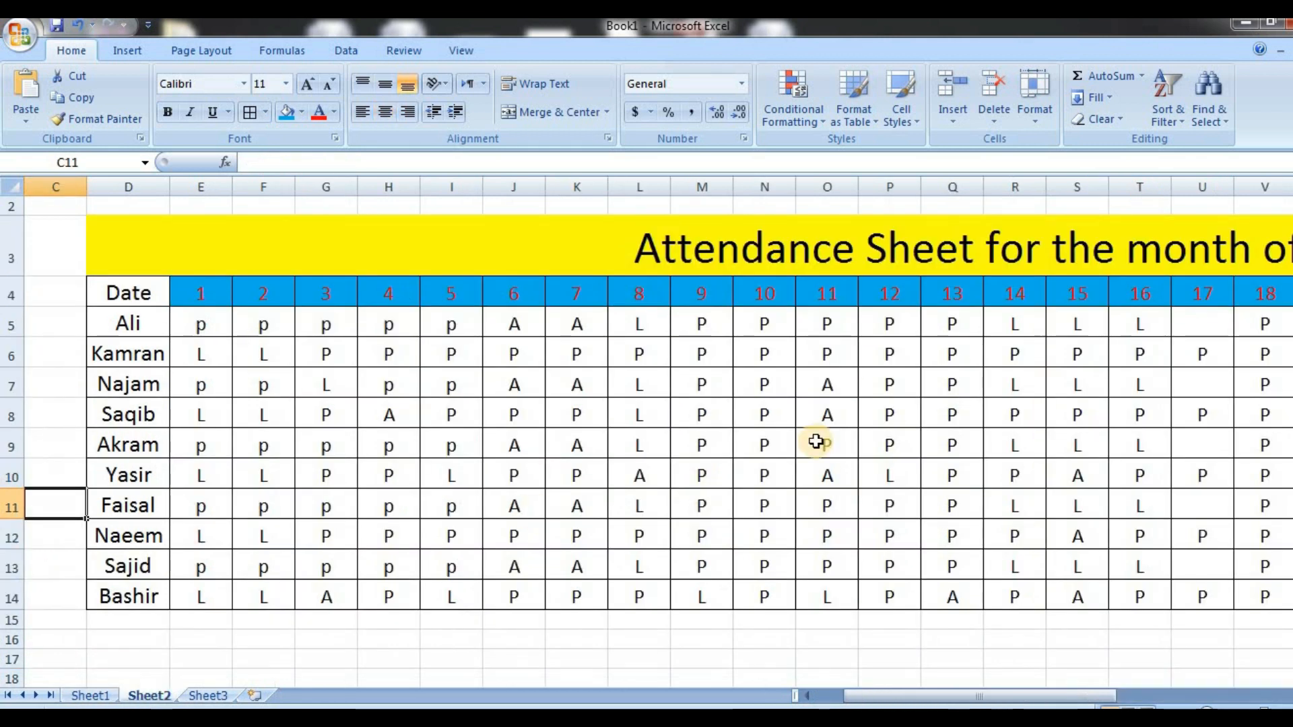
click(944, 407)
key(Right)
key(Right)
key(Right)
key(Right)
key(Right)
key(Right)
key(Right)
key(Right)
key(Right)
key(Right)
key(Right)
key(Right)
key(Right)
key(Right)
key(Right)
key(Right)
key(Right)
key(Right)
key(Right)
key(Right)
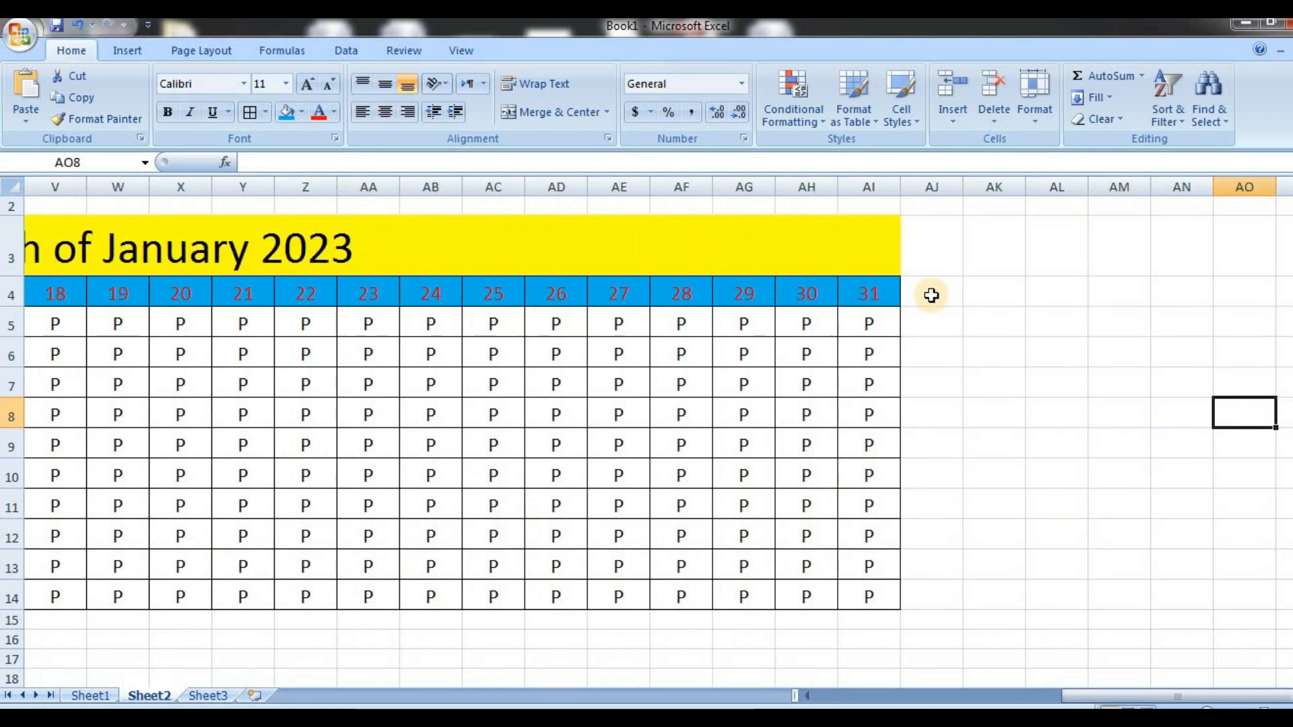
click(931, 295)
text(c)
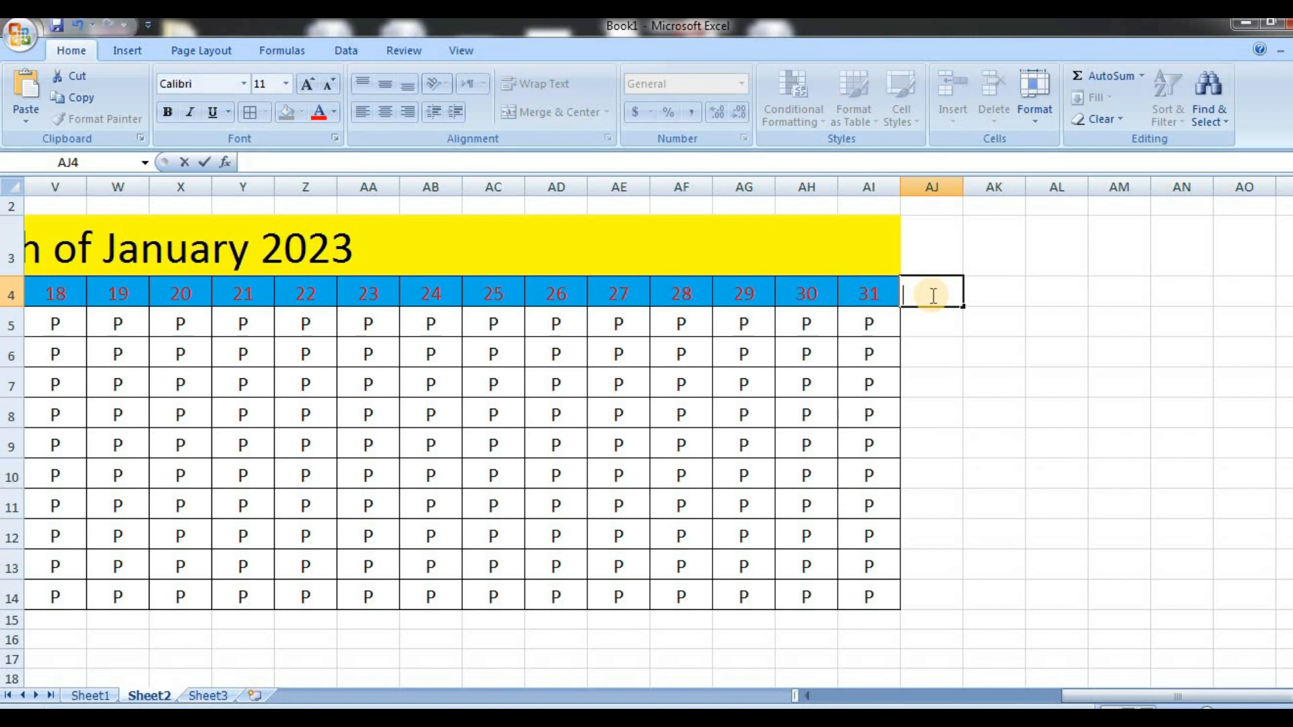
text(N)
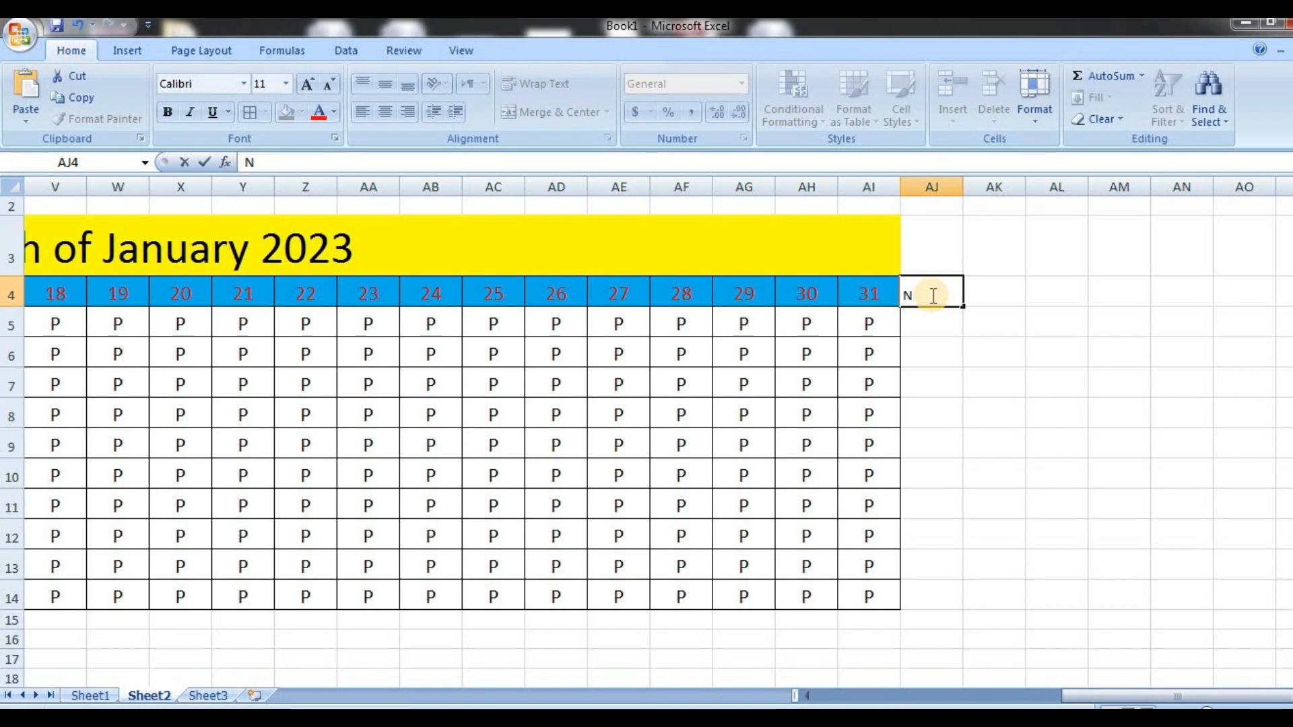
text(O OF DY)
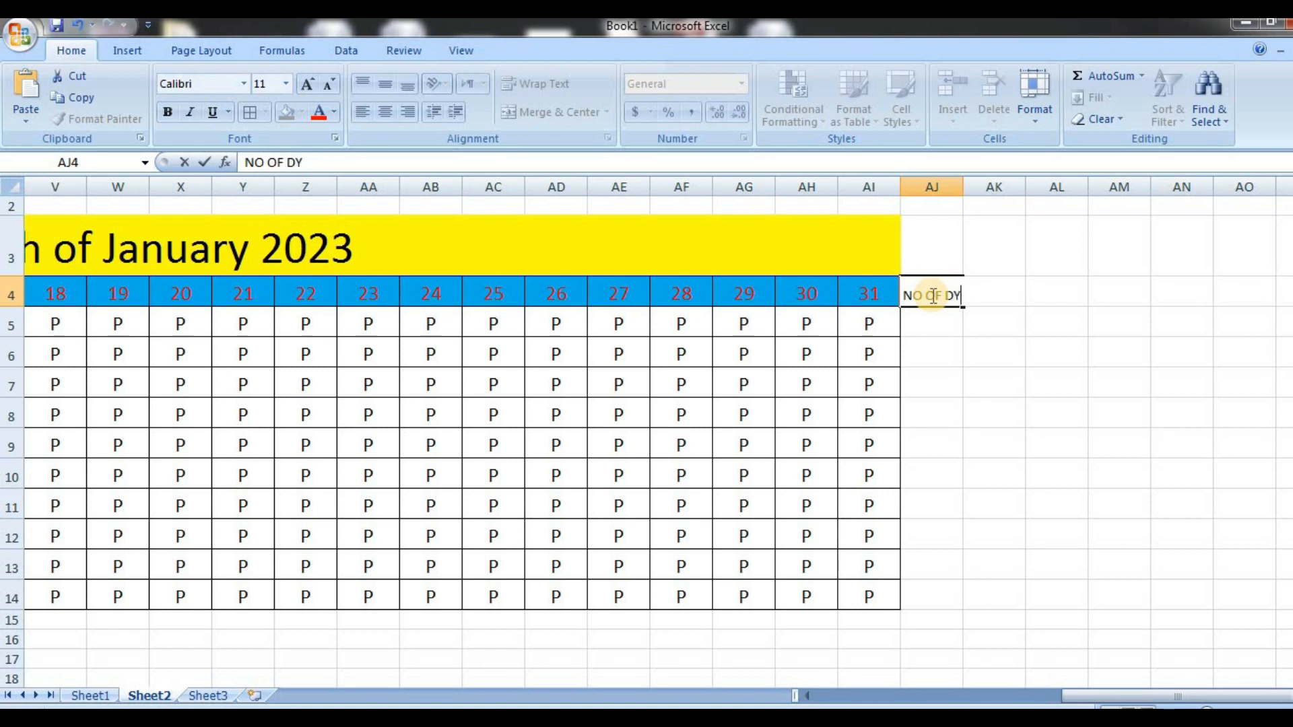
key(BackSpace)
key(BackSpace)
text(AYS)
key(Return)
click(931, 293)
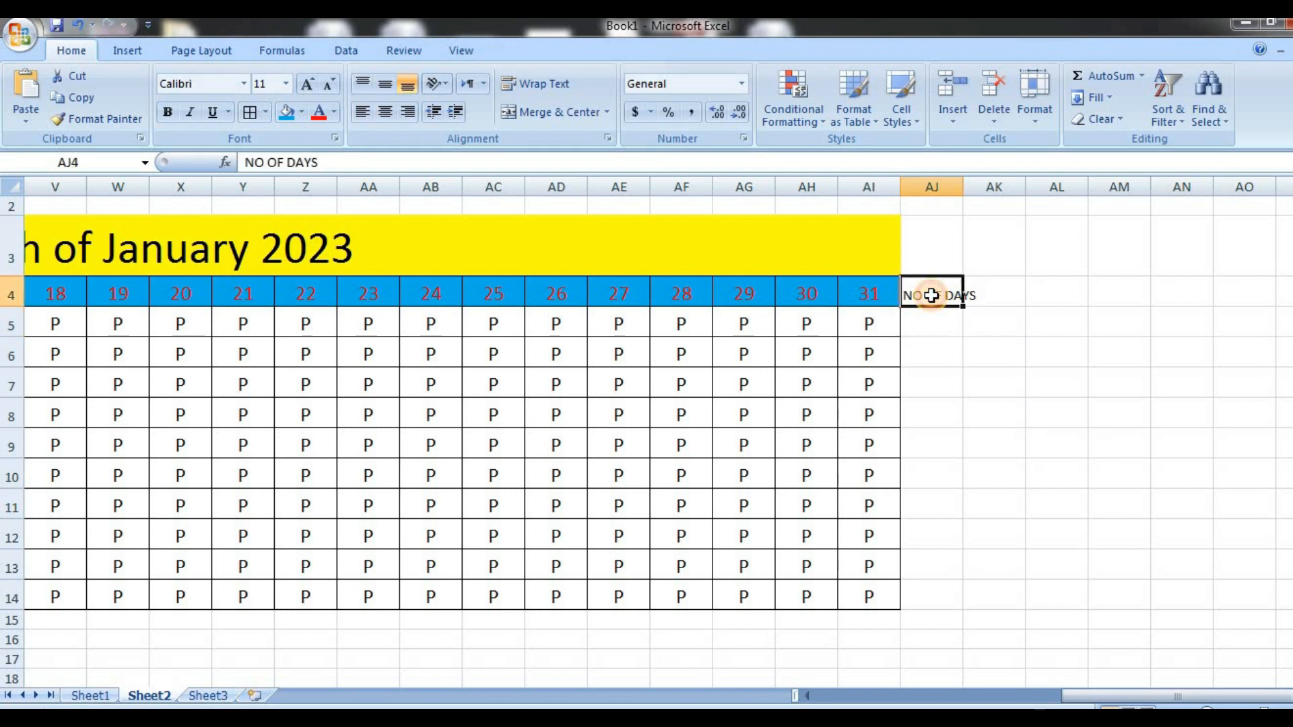
Count the first student's non-empty attendance cells in AJ5 with =COUNTA(E5:AI5)
click(941, 324)
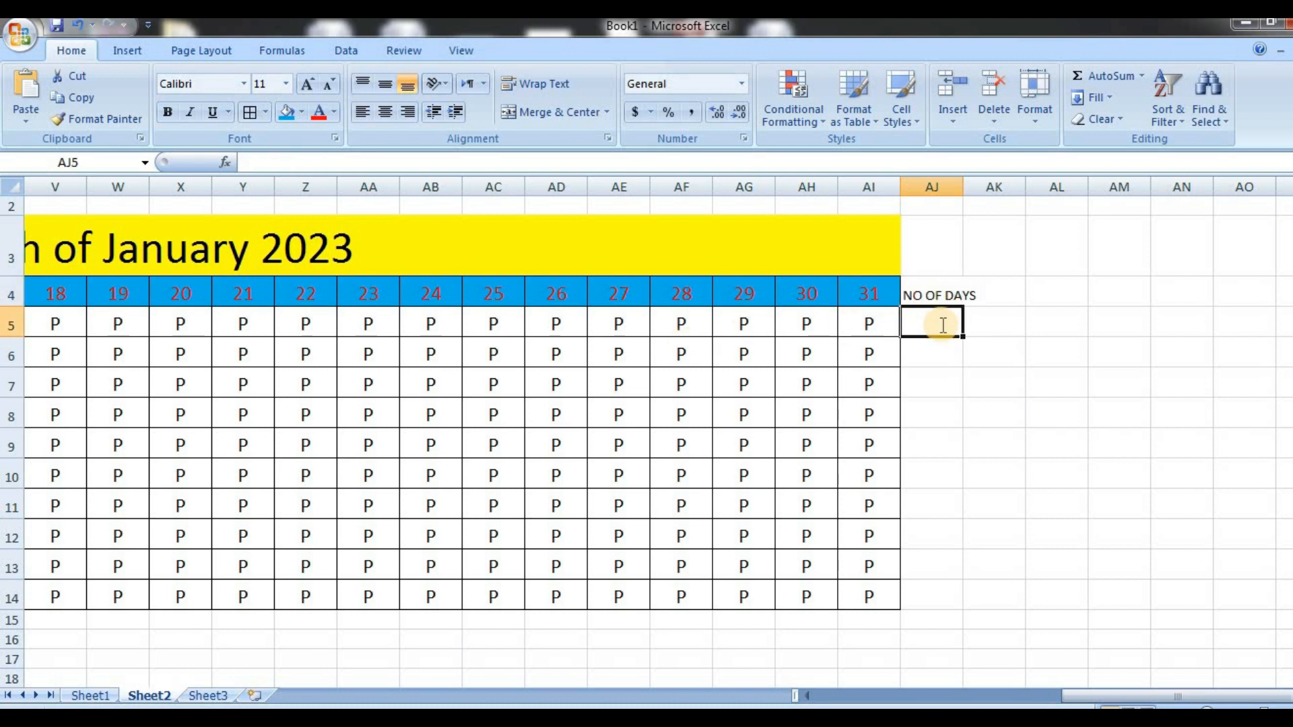
text(=COUNTA)
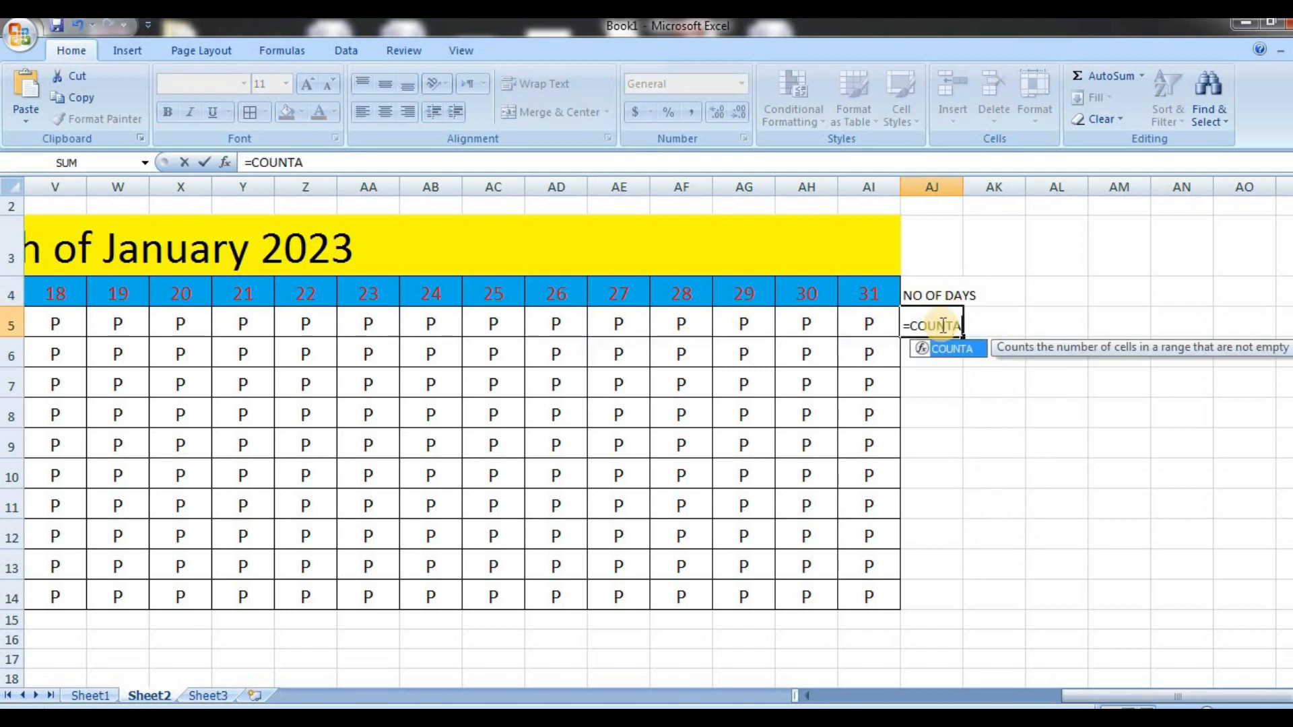
double_click(963, 359)
key(Left)
key(Left)
key(Left)
key(Left)
key(Left)
key(Left)
key(Left)
key(Left)
key(Left)
key(Left)
key(Left)
key(Left)
key(Left)
key(Left)
key(Left)
key(Left)
key(Left)
key(Left)
key(Left)
key(Left)
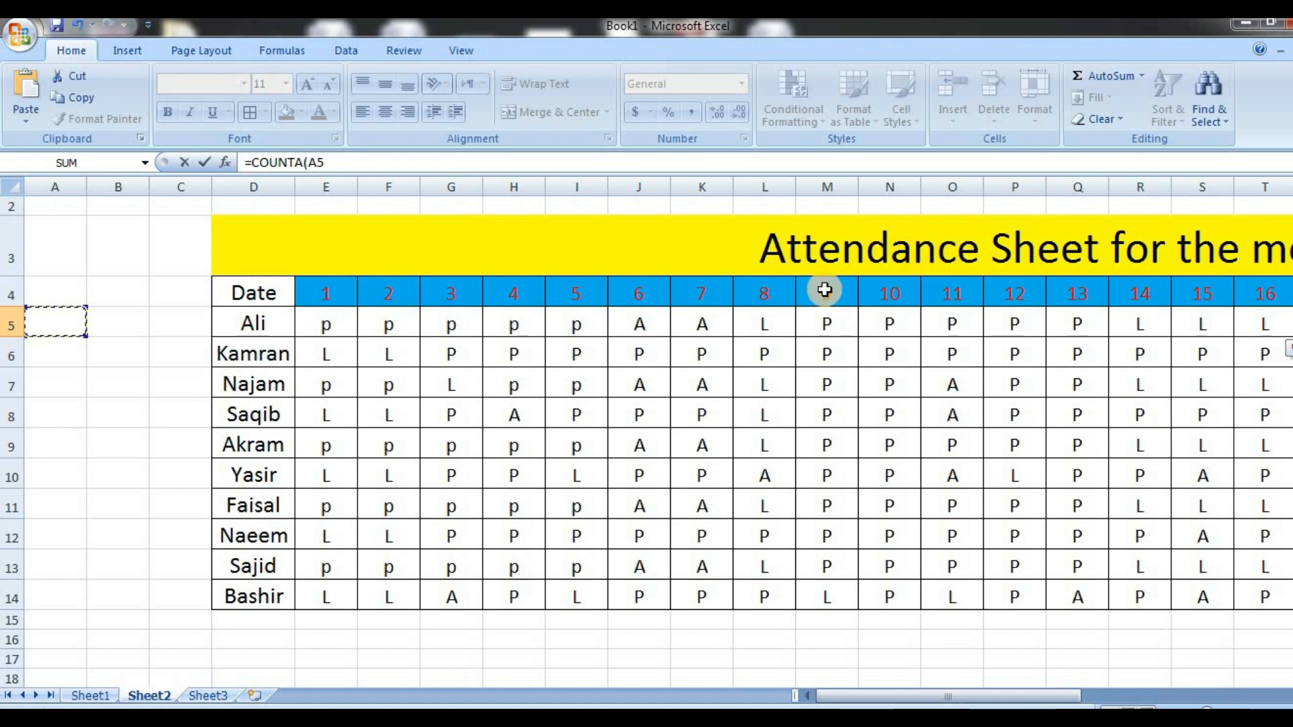
drag(329, 324, 1105, 321)
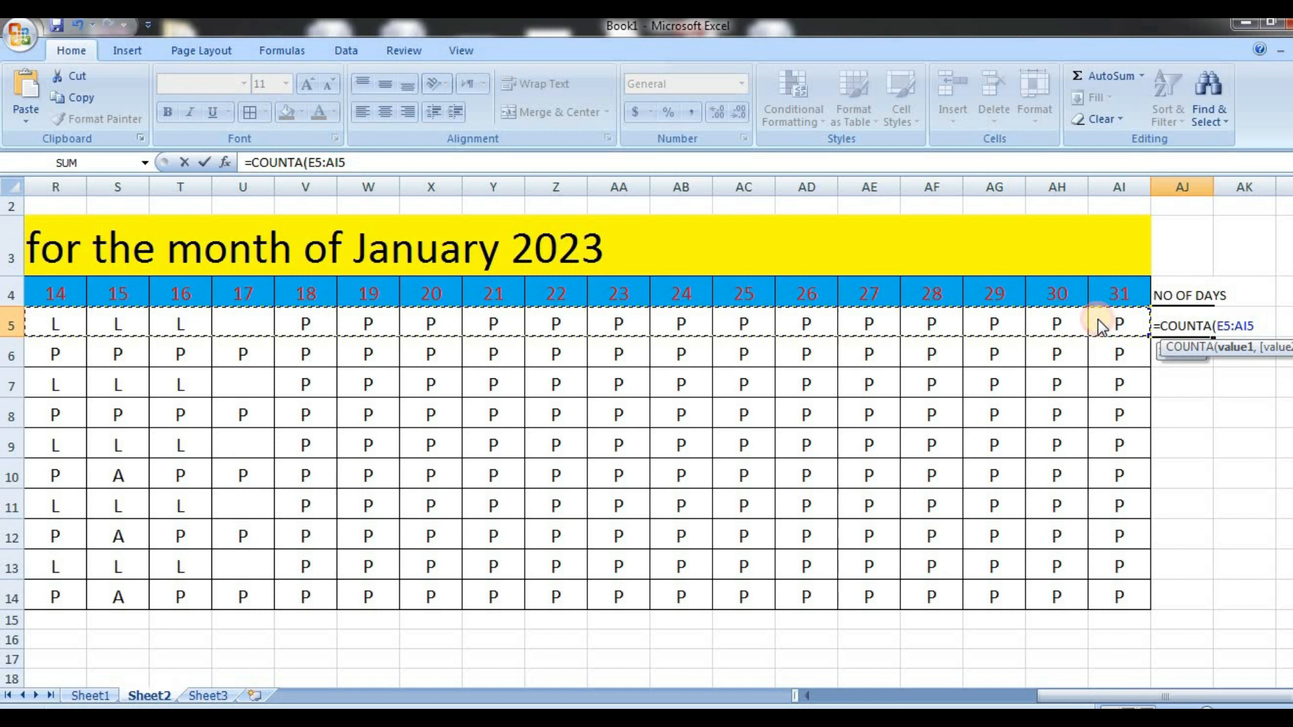
key(Return)
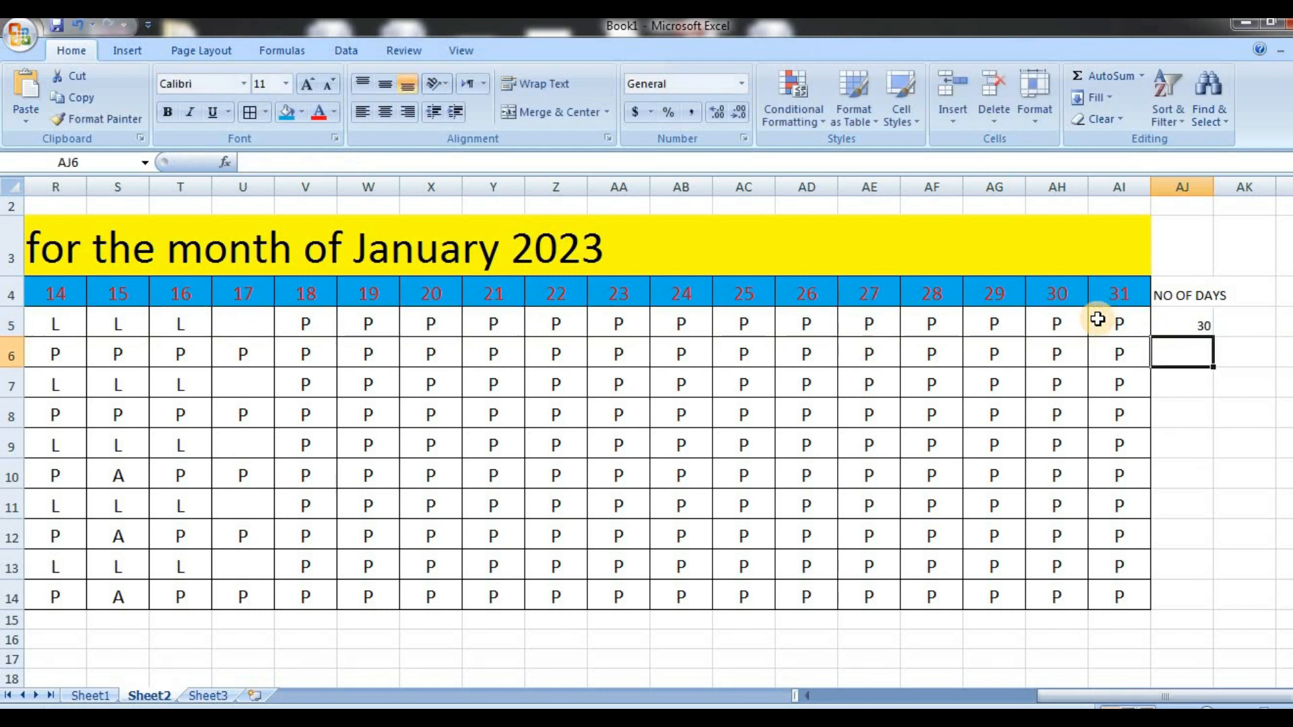
Fill the COUNTA formula from AJ5 down through AJ14 and autofit column AJ to its header
click(1181, 317)
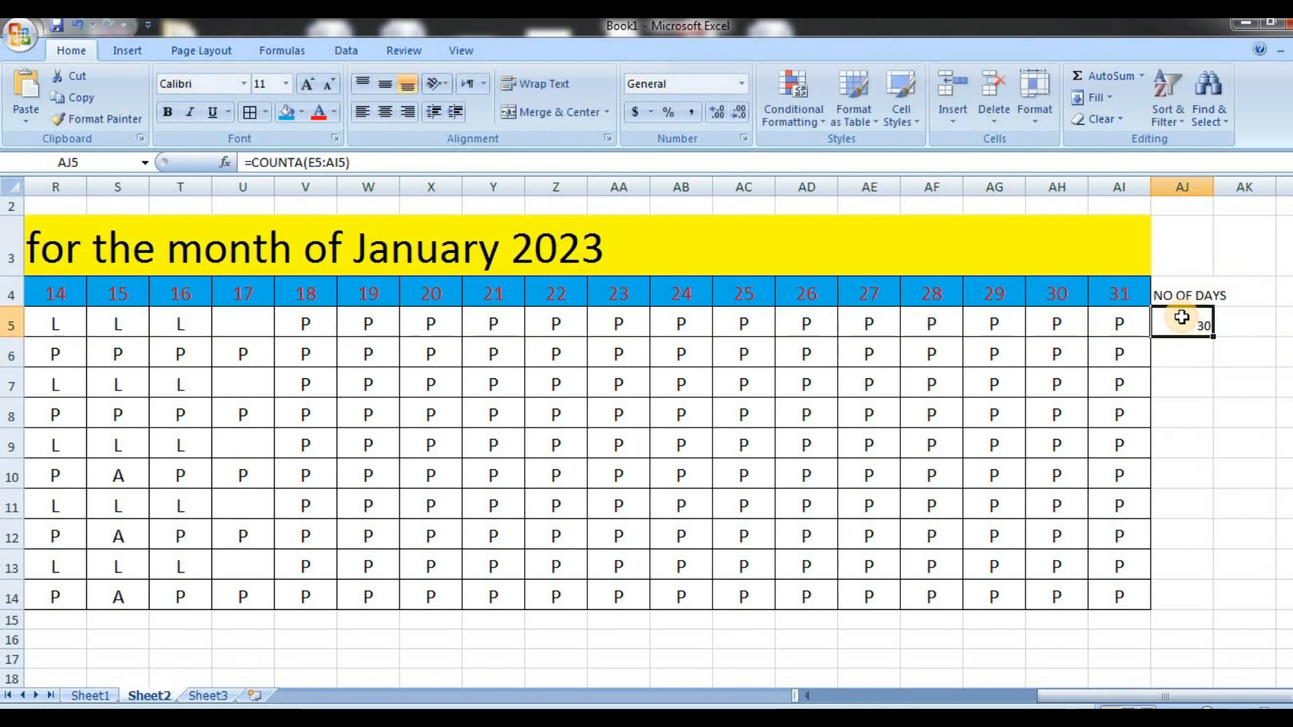
drag(1215, 338, 1206, 604)
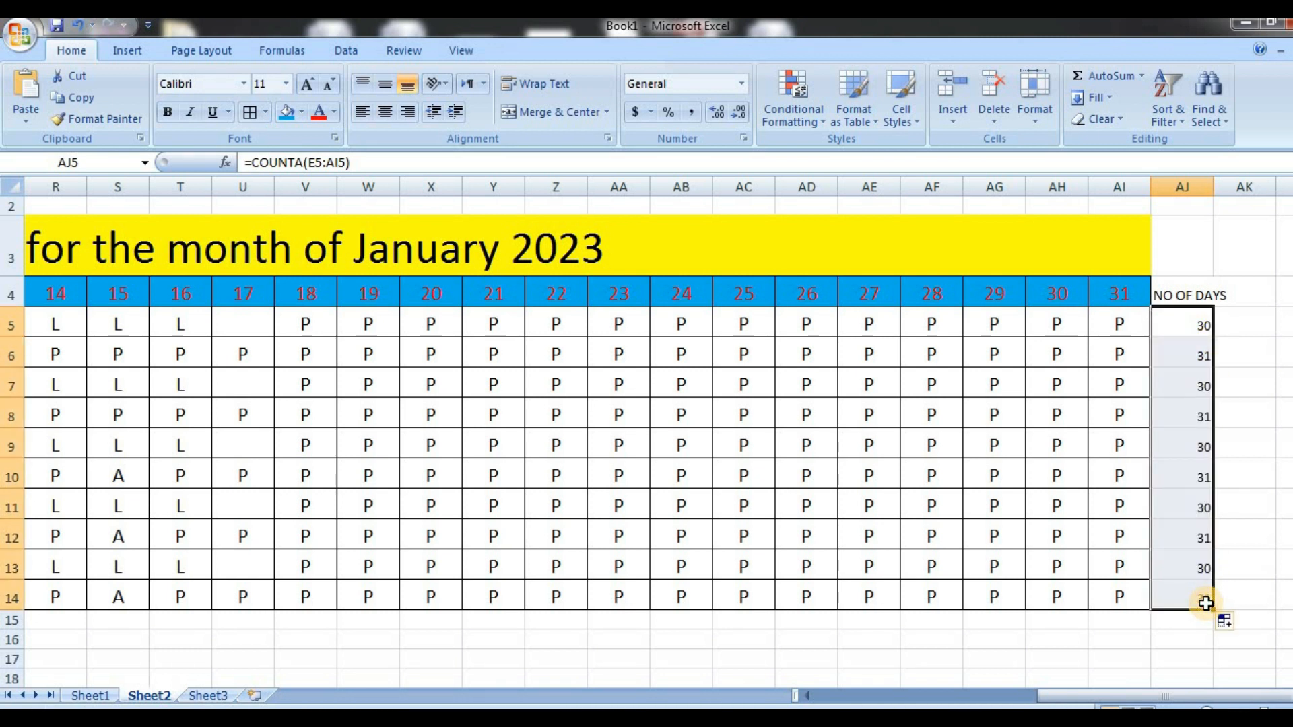
double_click(1217, 187)
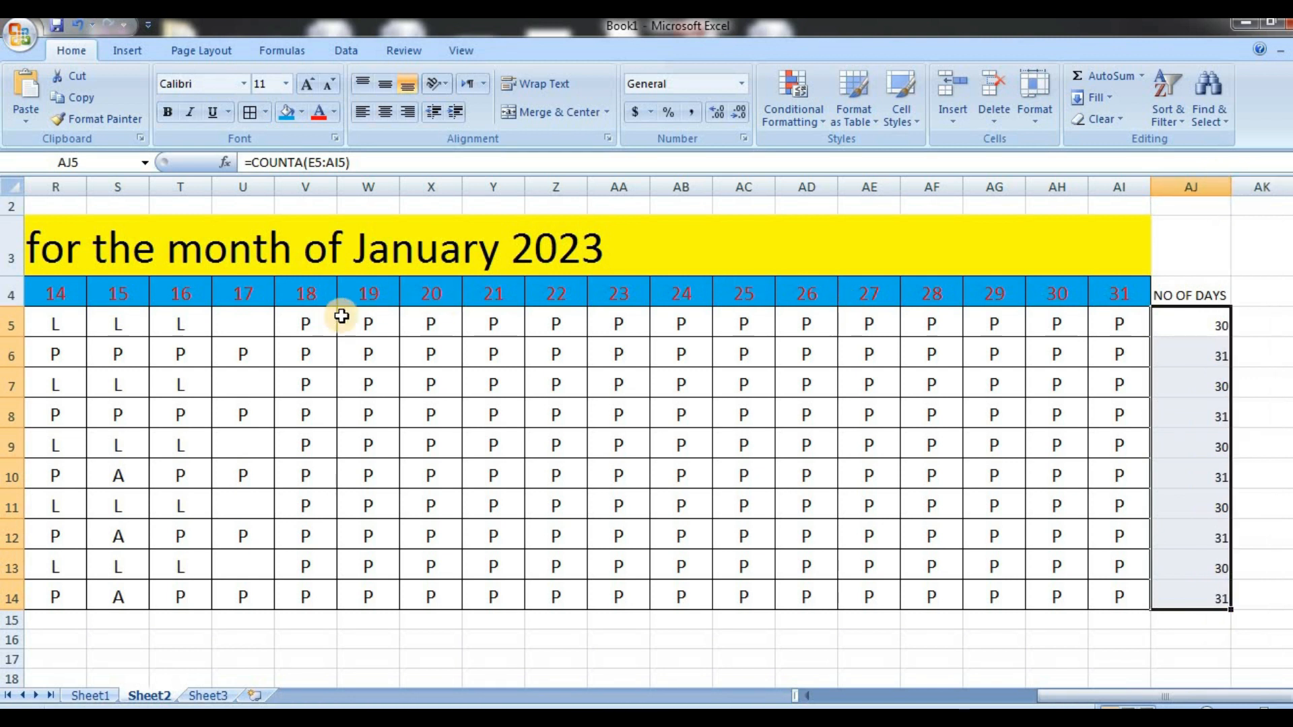
click(447, 326)
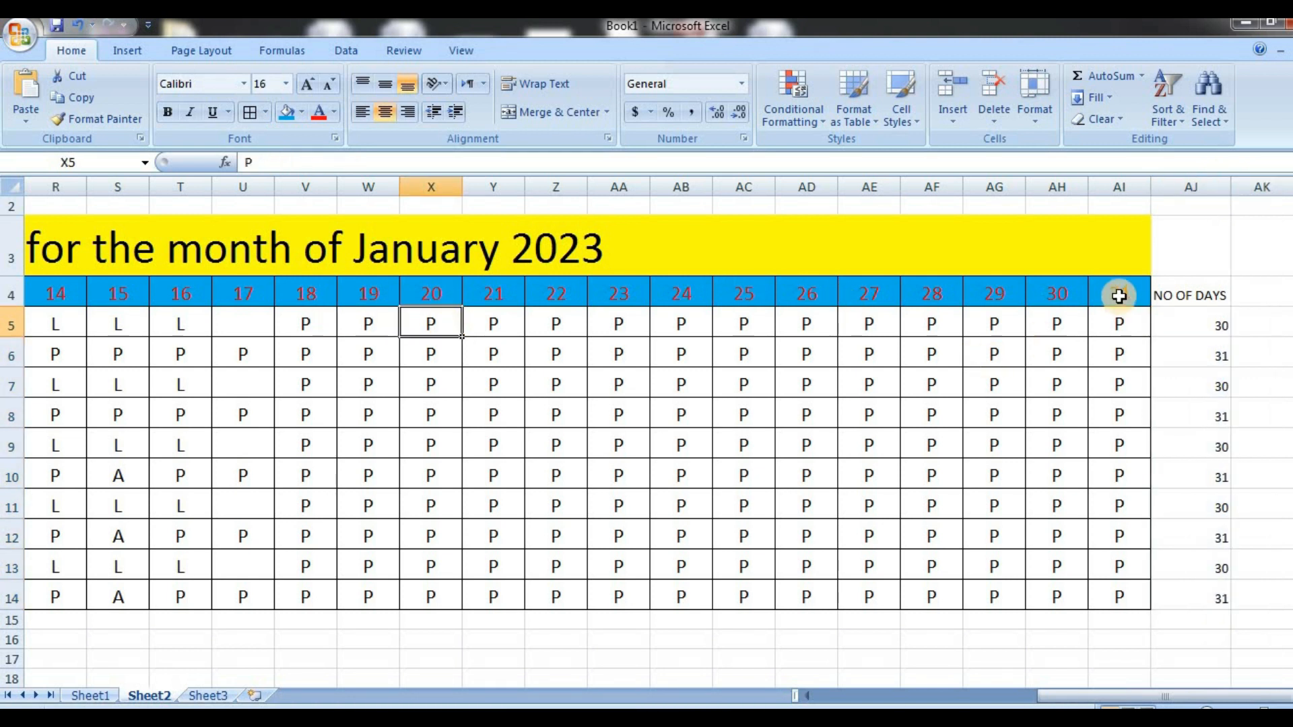
Enlarge the font of AJ4:AO14 to 20 and autofit the NO OF DAYS column's width
drag(1179, 286, 1095, 596)
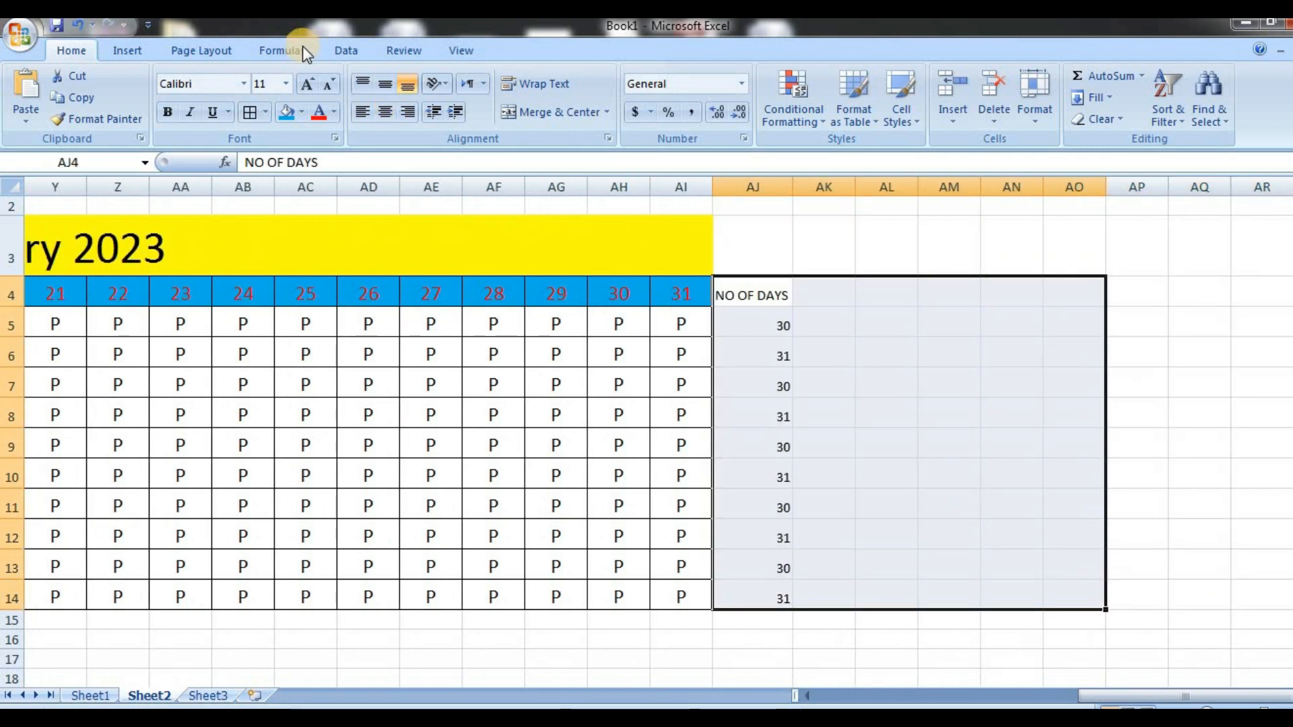
click(306, 86)
click(306, 86)
click(306, 86)
click(306, 86)
click(306, 86)
click(760, 258)
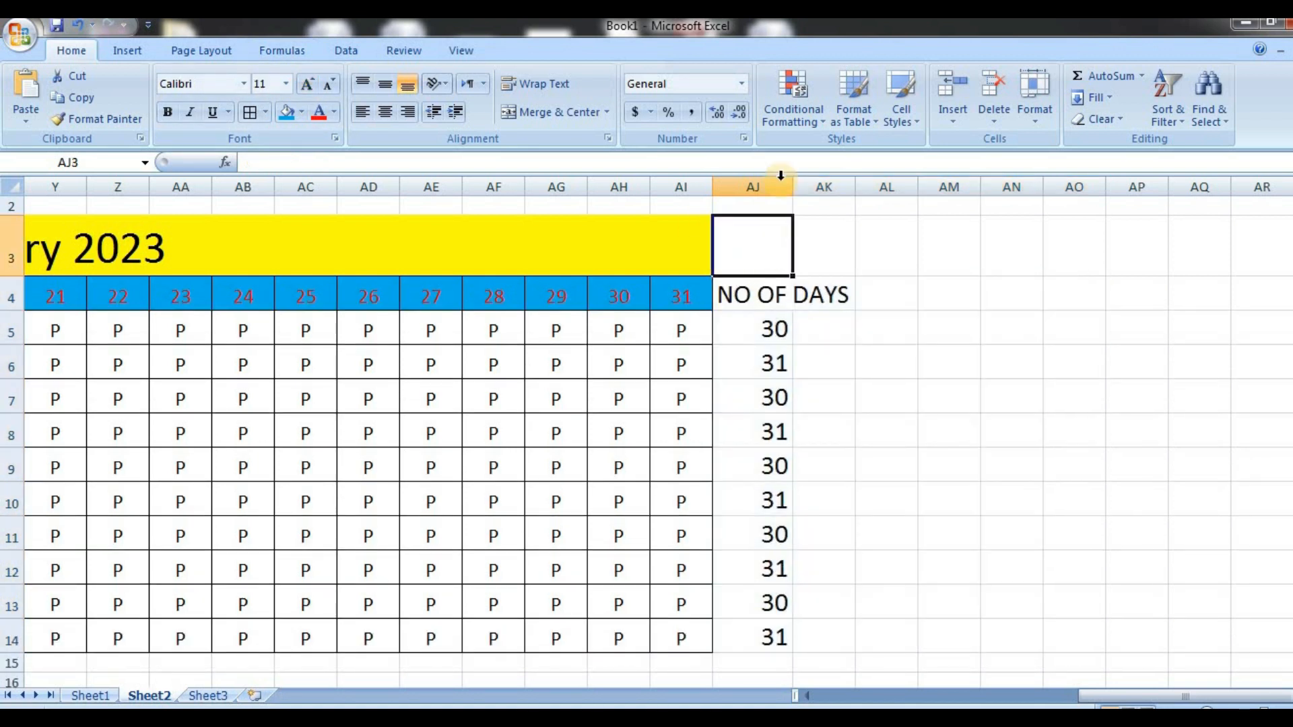
drag(792, 186, 792, 187)
double_click(793, 186)
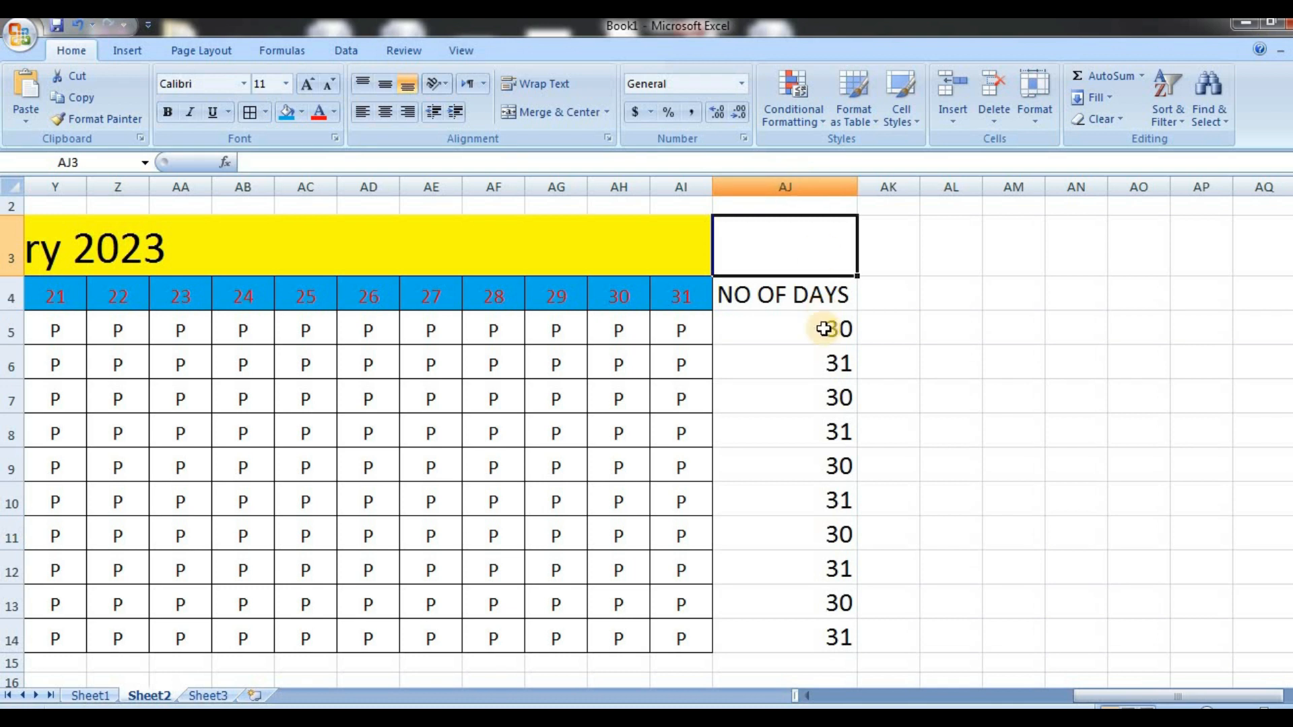
Center the NO OF DAYS column and the empty columns beside it horizontally, from row 4 to row 15
drag(731, 295, 1252, 658)
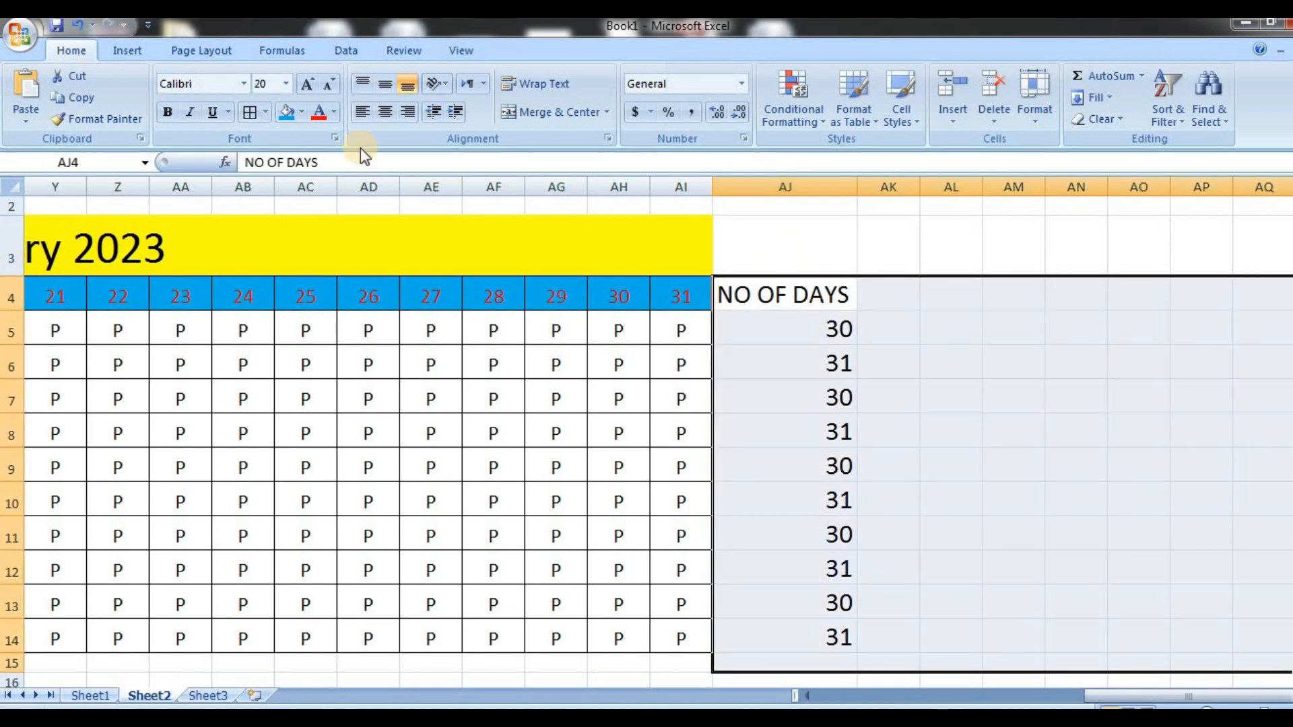
click(386, 114)
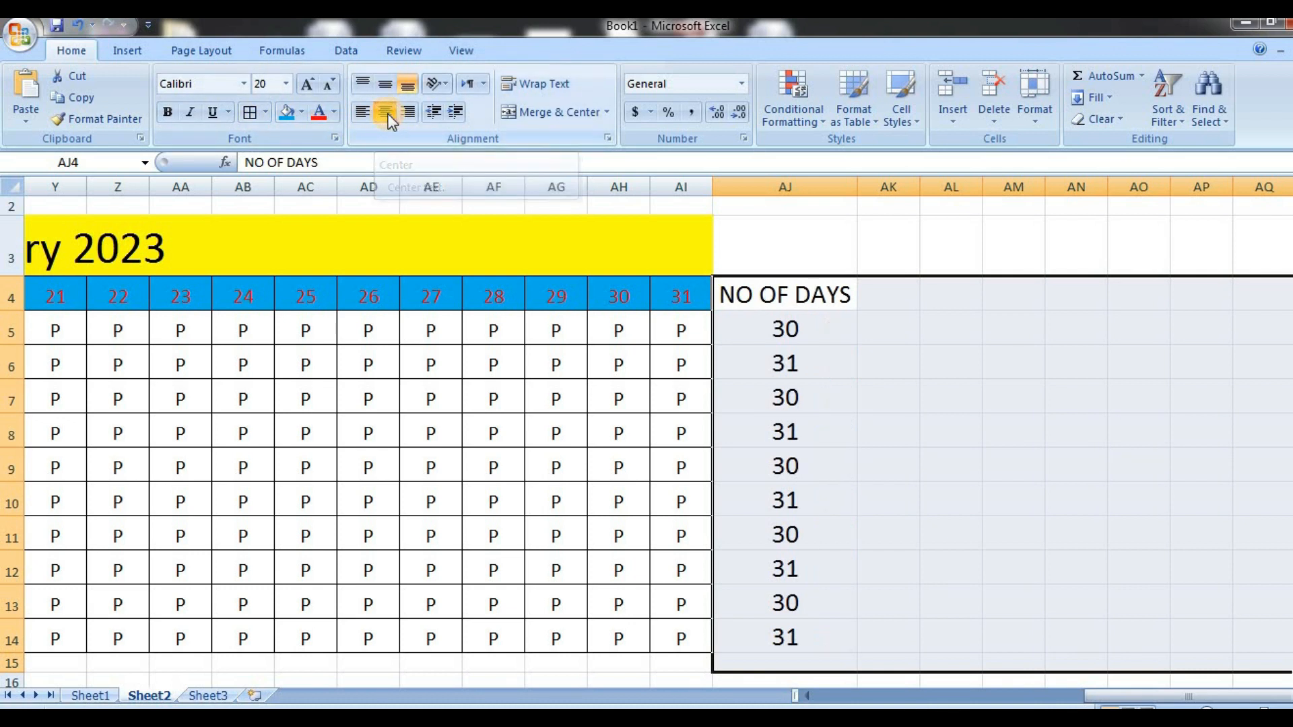
click(881, 306)
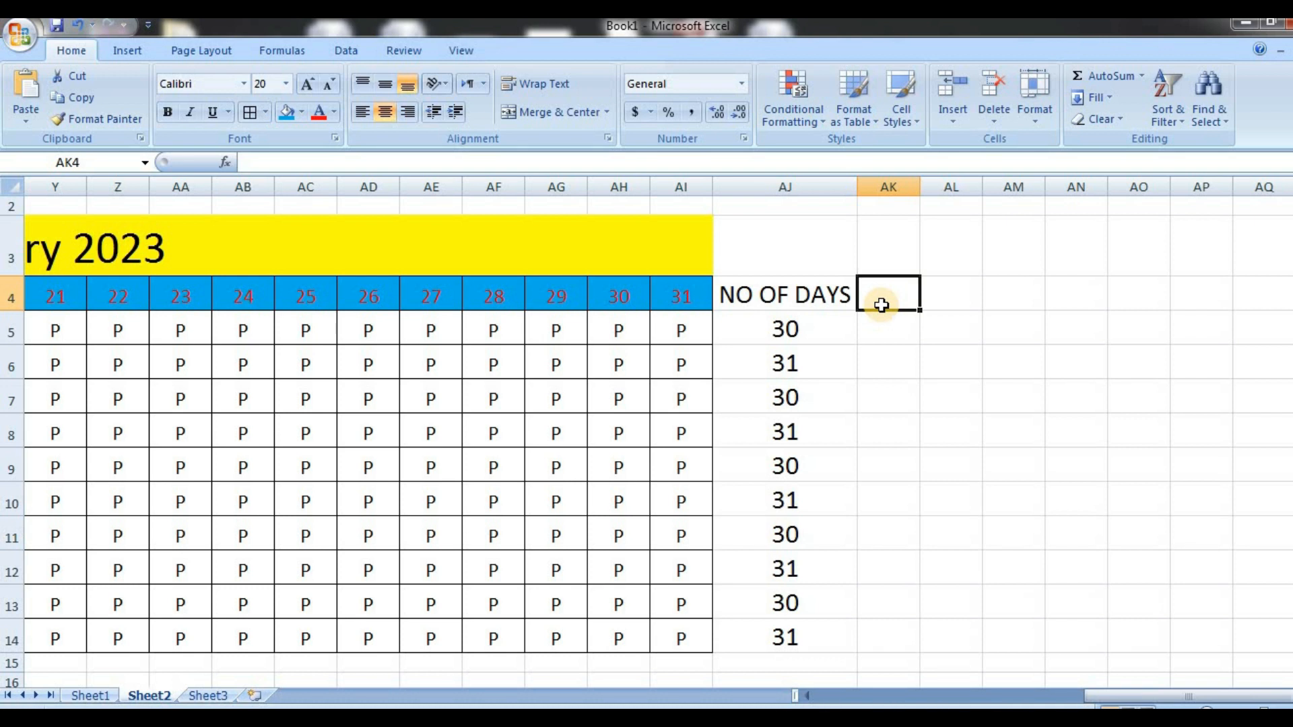
Inspect the COUNTA formula in AJ5 and add the header BLANK in AK4
click(768, 341)
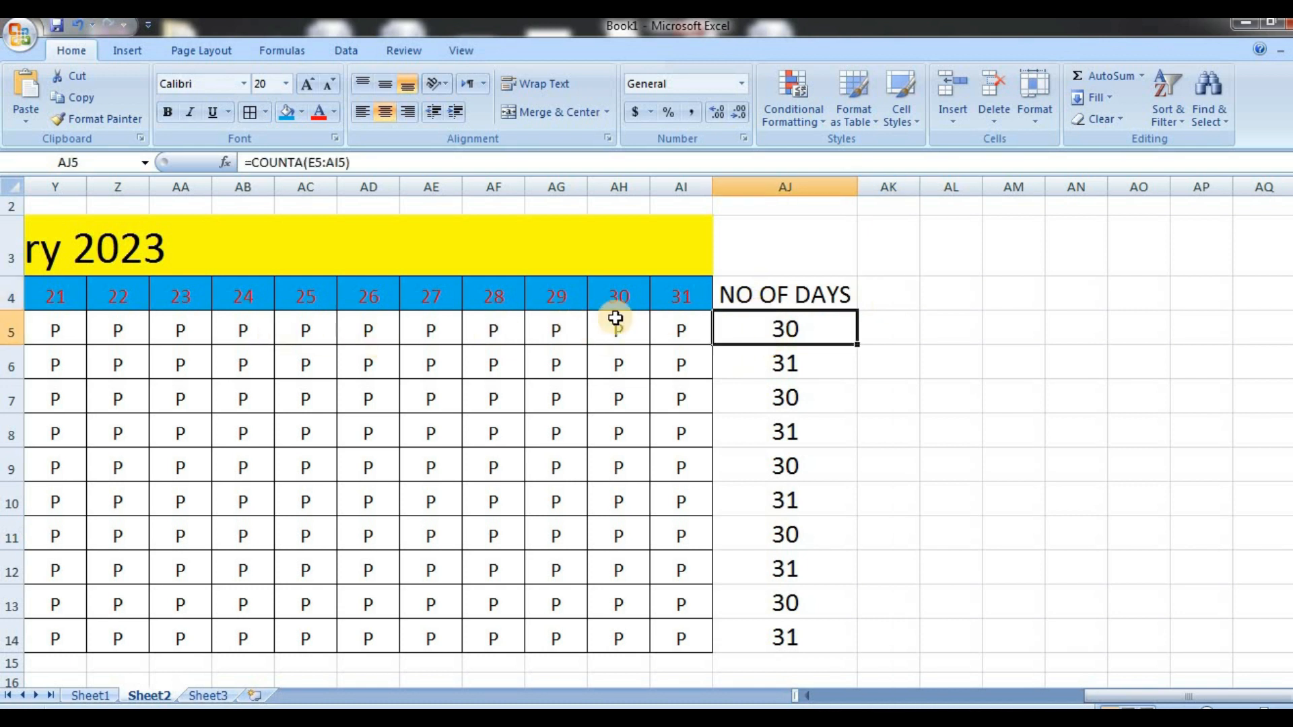
click(900, 284)
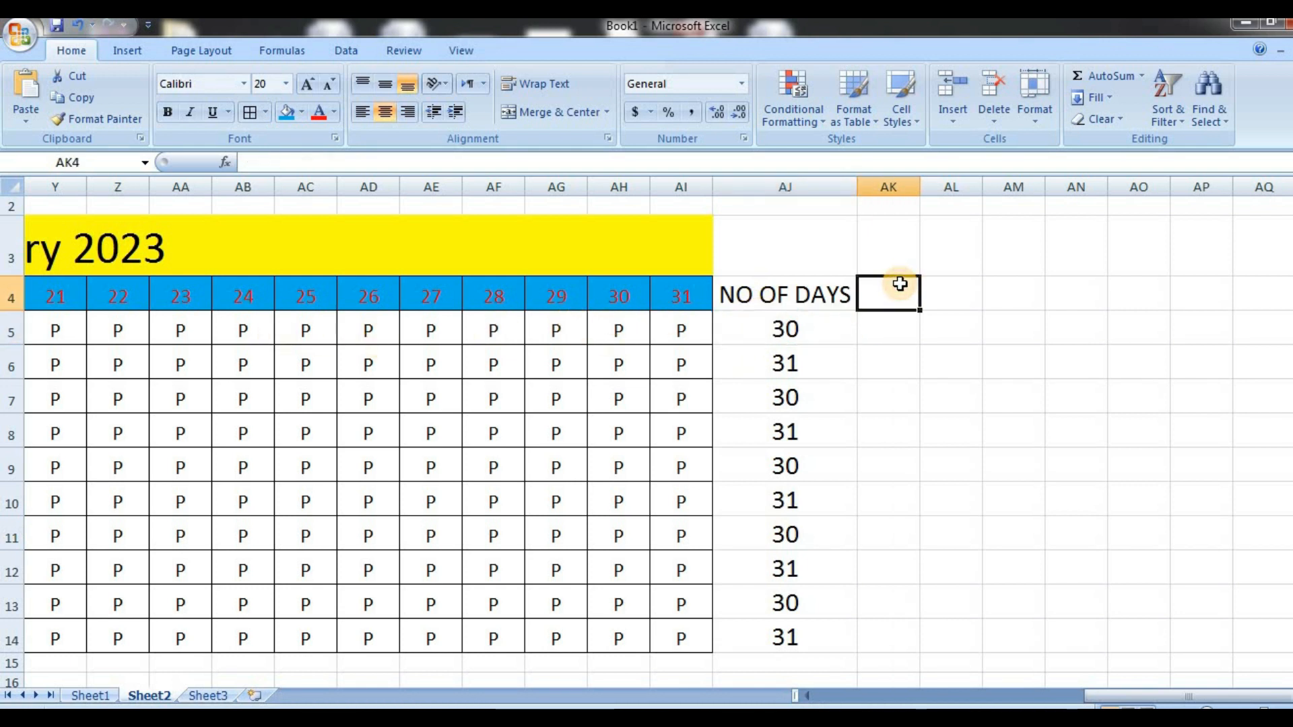
text(BLANK)
key(Return)
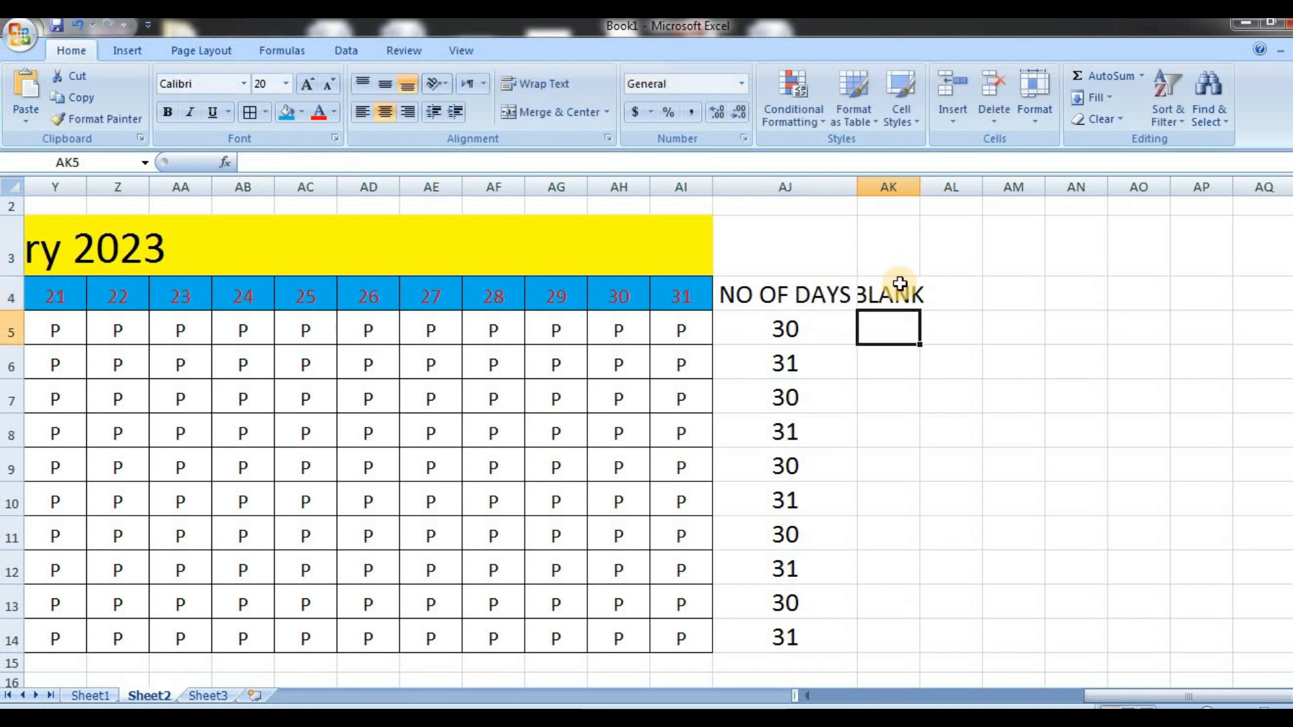
Count the first student's empty attendance cells in AK5 with =COUNTBLANK(E5:AI5)
text(=COUN)
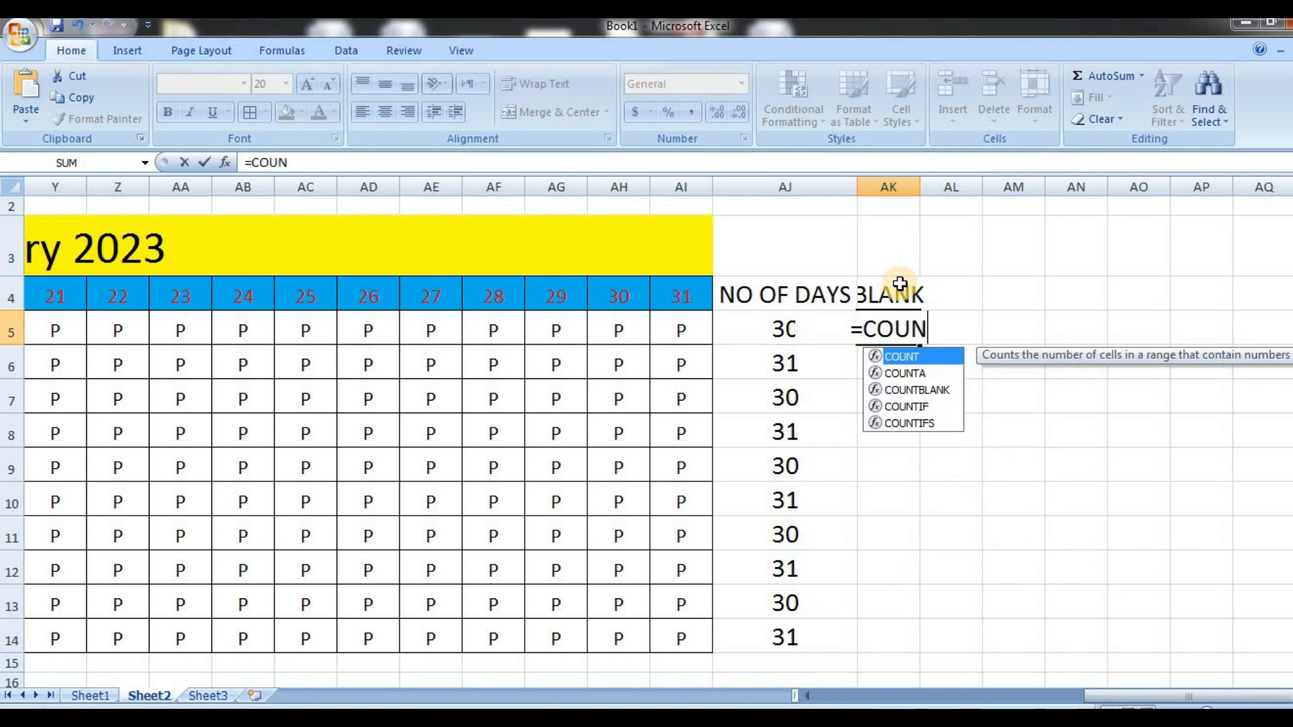
text(TBLANK)
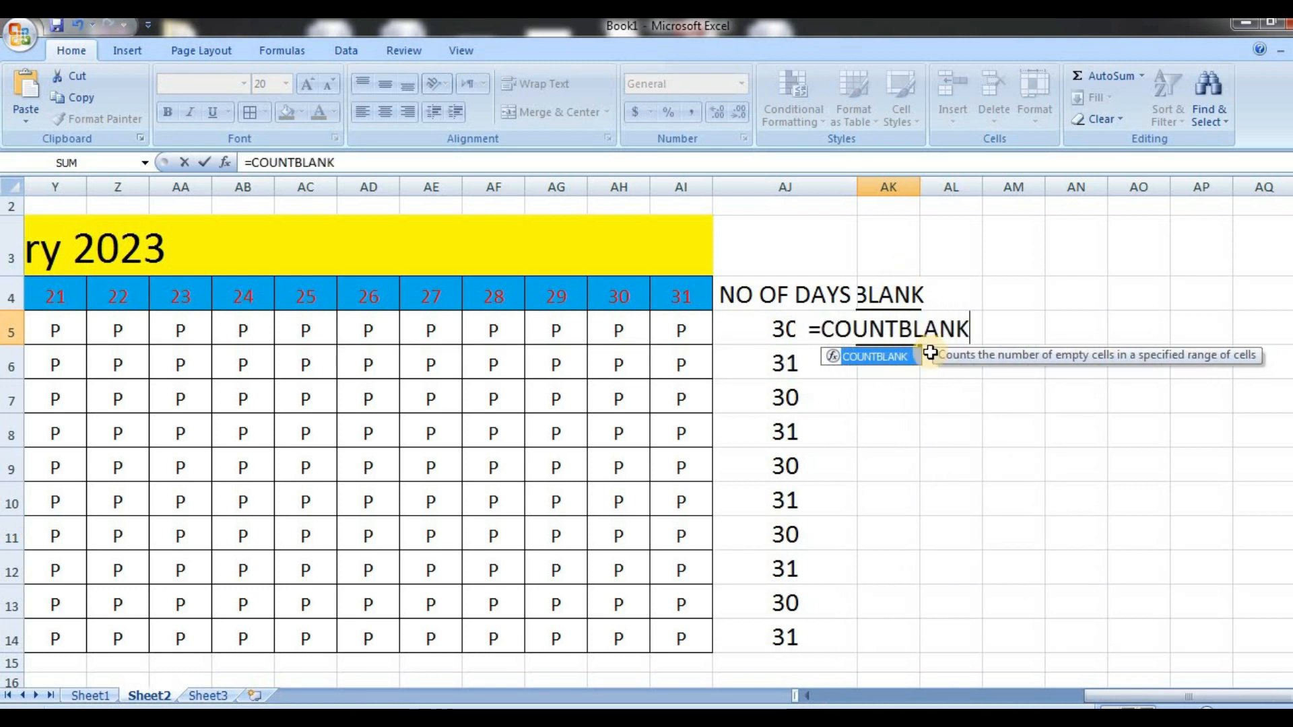
double_click(861, 357)
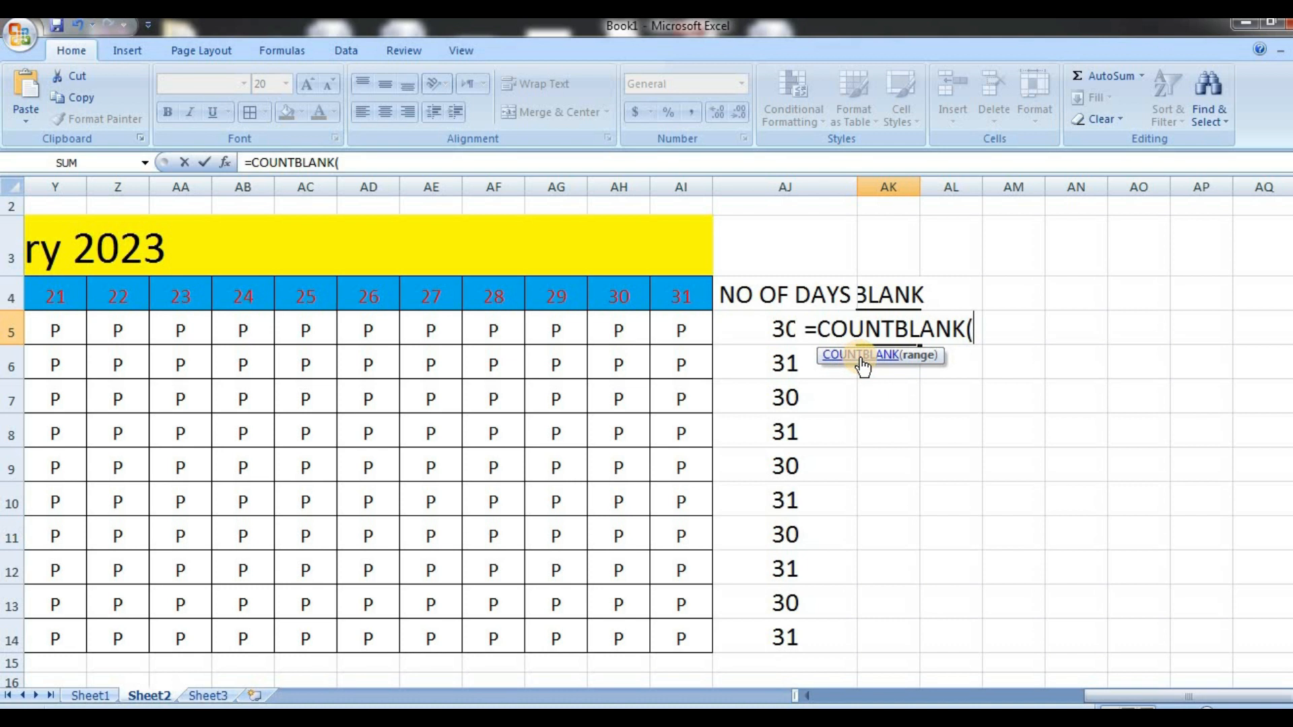
click(683, 329)
key(Left)
key(Left)
key(Left)
key(Left)
key(Left)
key(Left)
key(Left)
key(Left)
key(Left)
key(Left)
key(Left)
key(Left)
key(Left)
key(Left)
key(Left)
key(Left)
key(Left)
key(Left)
key(Left)
key(Left)
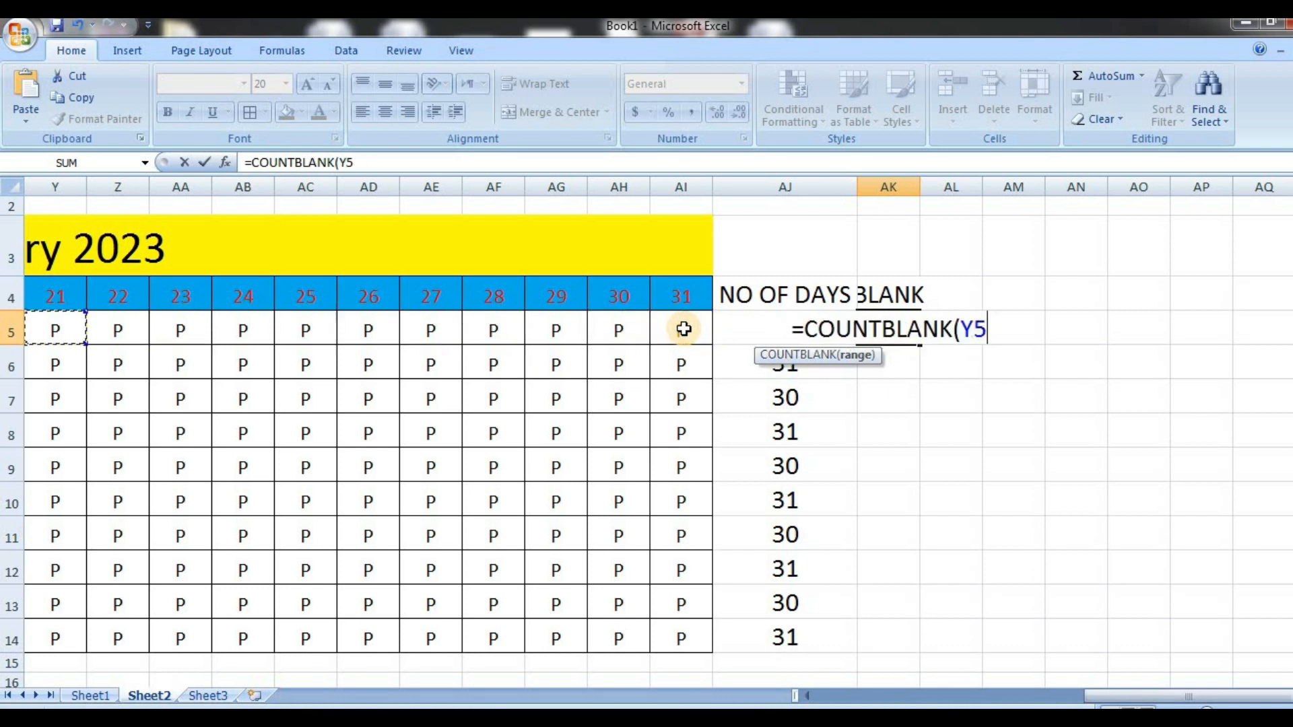
key(Left)
key(Left)
key(Left)
key(Left)
key(Left)
key(Left)
key(Left)
key(Left)
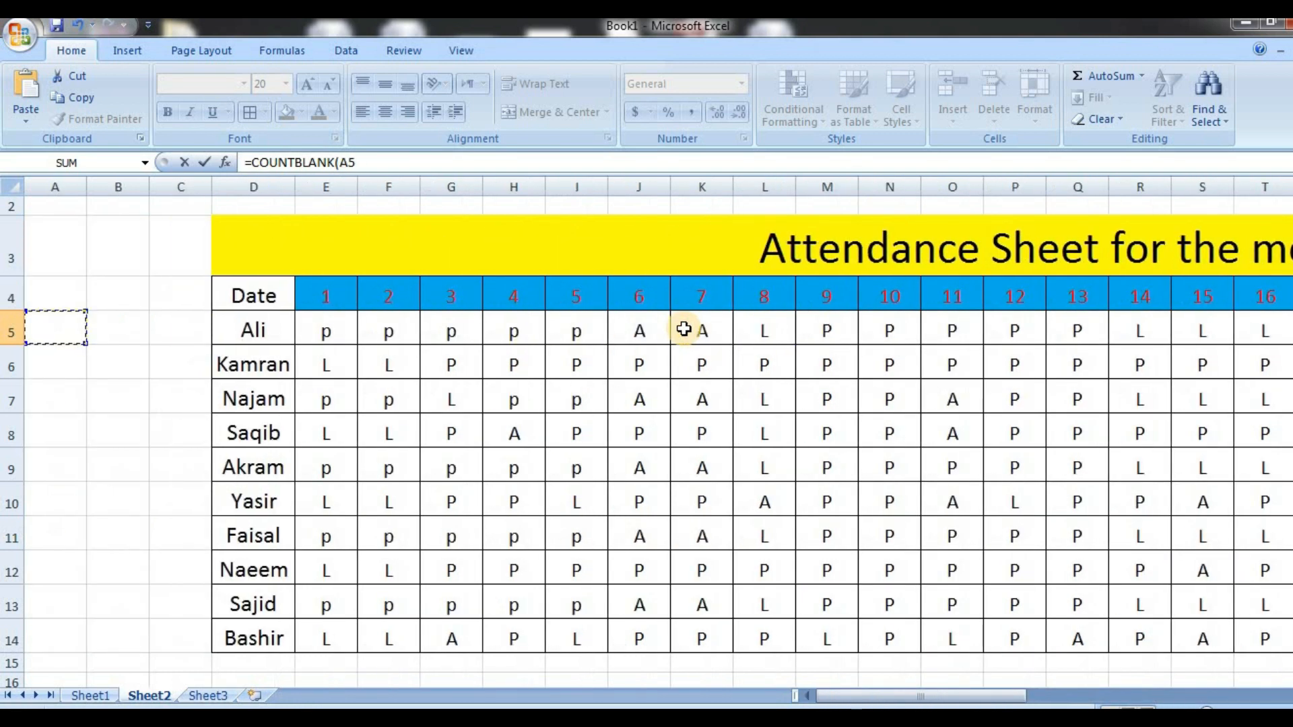
click(326, 325)
key(shift+Right)
key(shift+Right)
key(shift+Right)
key(shift+Right)
key(shift+Right)
key(shift+Right)
key(shift+Right)
key(shift+Right)
key(shift+Right)
key(shift+Right)
key(shift+Right)
key(shift+Right)
key(shift+Right)
key(shift+Right)
key(shift+Right)
key(shift+Right)
key(shift+Right)
key(shift+Right)
key(shift+Right)
key(shift+Right)
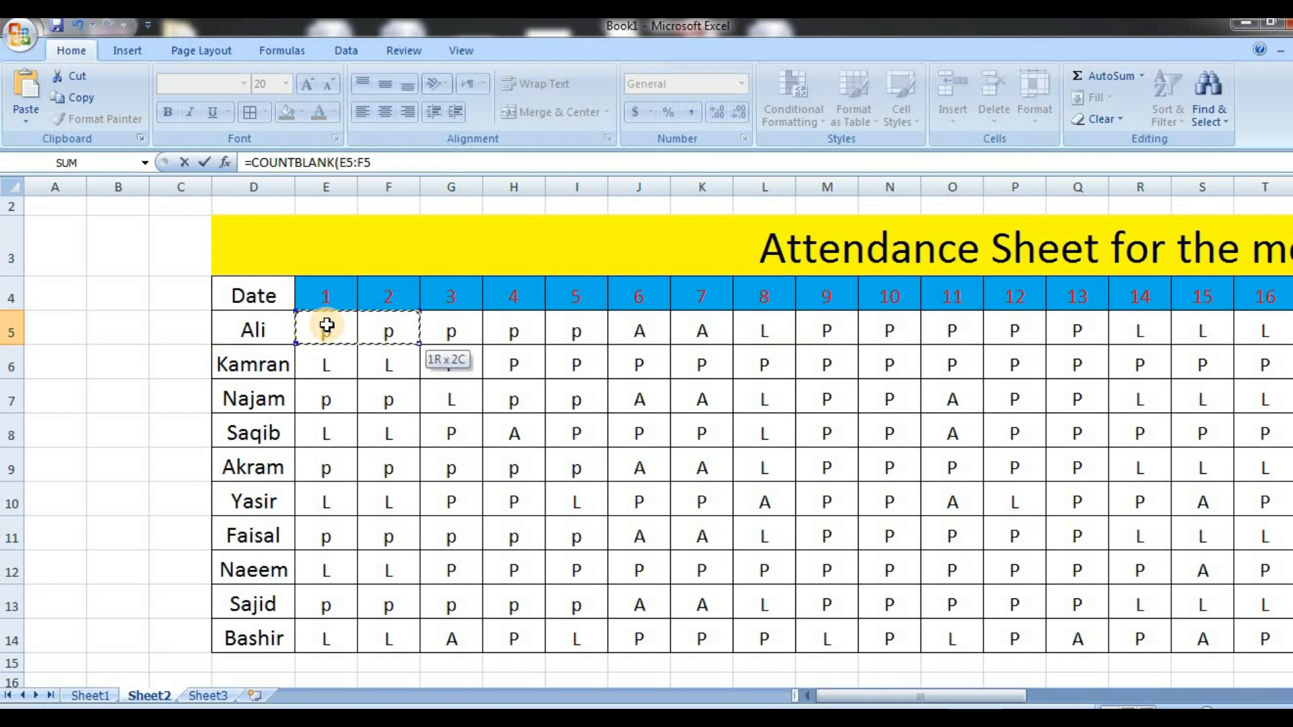
key(shift+Left)
key(shift+Left)
key(shift+Right)
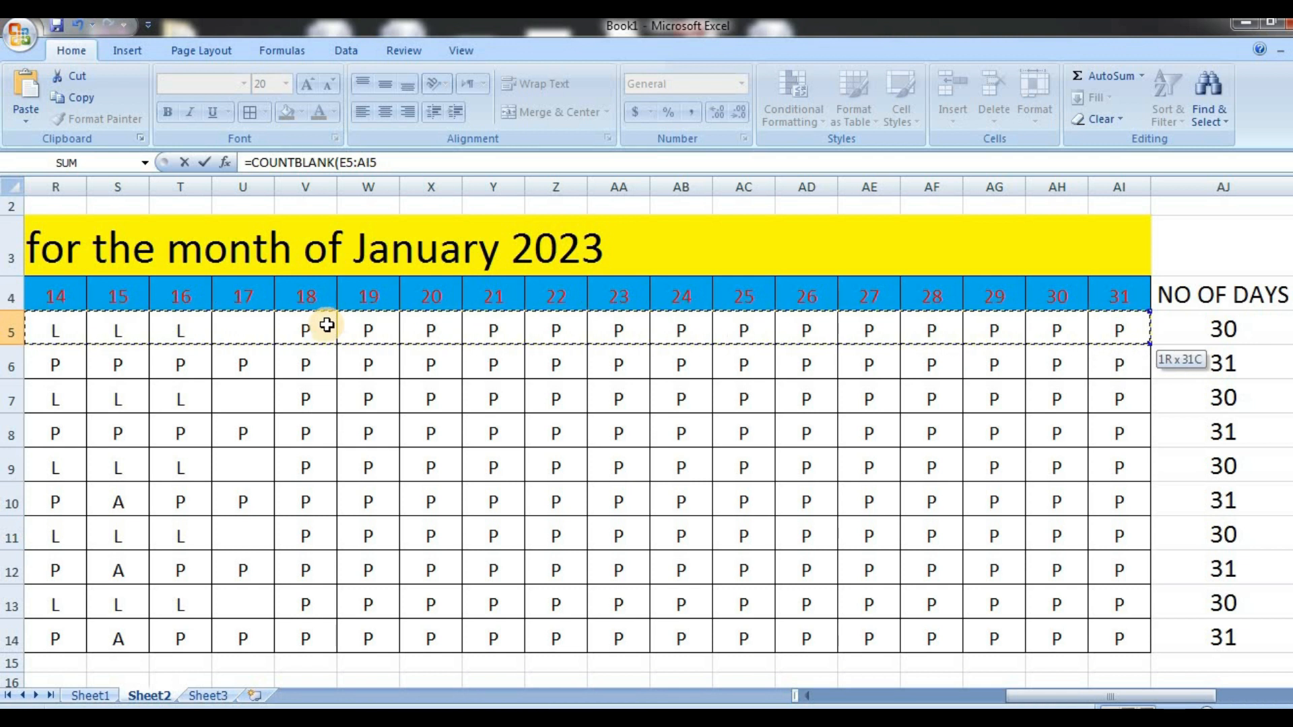
key(Return)
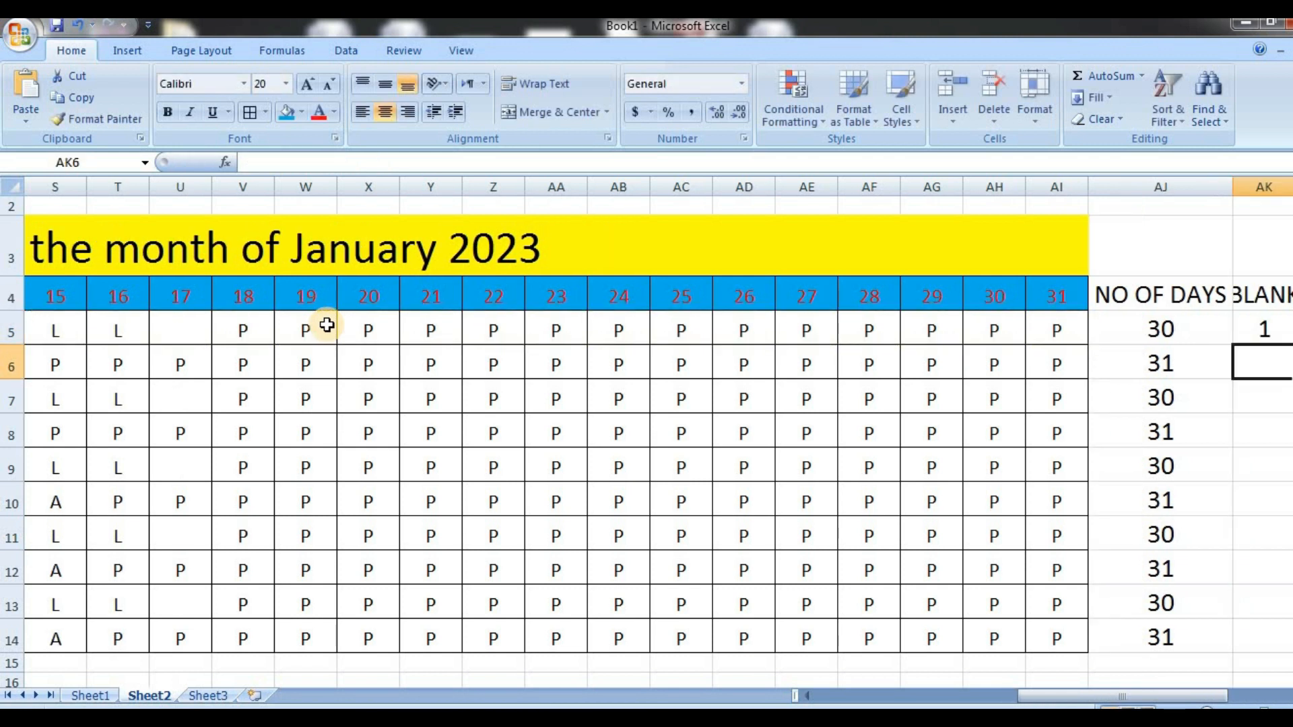
Widen column AK to fit its BLANK header and fill the COUNTBLANK formula from AK5 down through AK14
click(1226, 193)
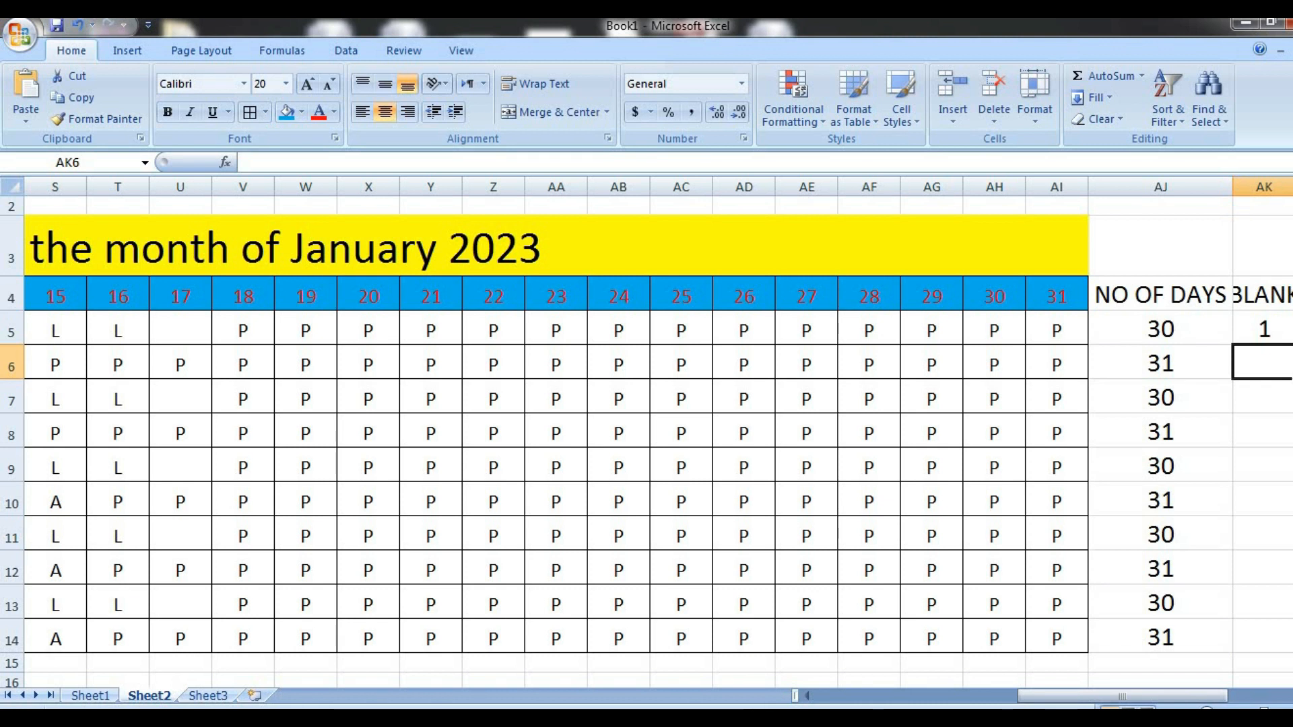
click(1288, 696)
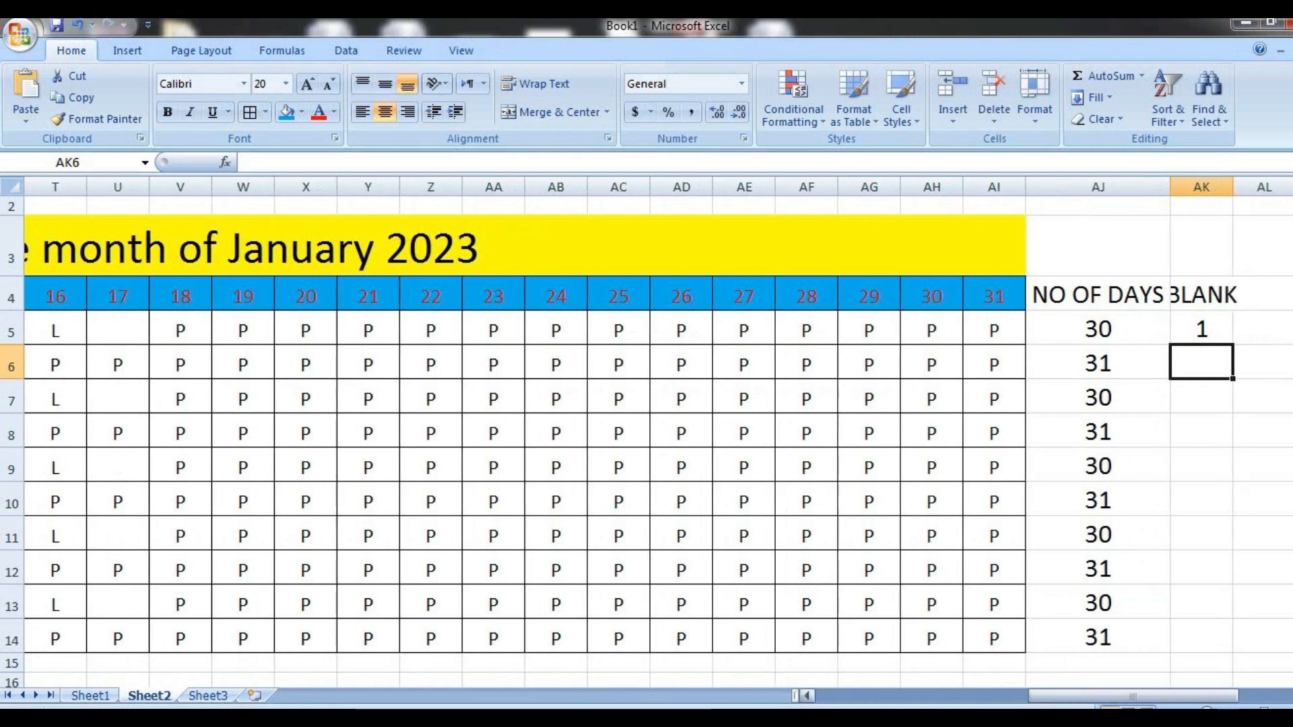
click(1289, 696)
click(1288, 696)
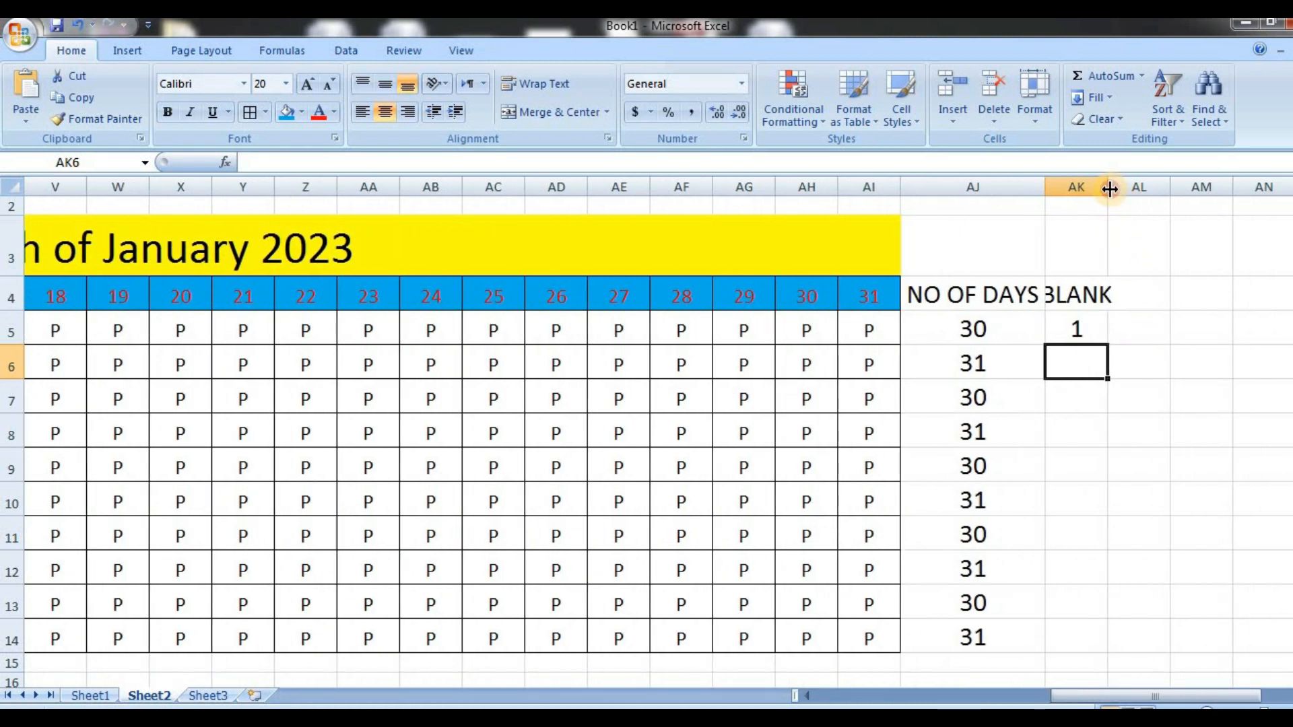
drag(1109, 189, 1127, 190)
click(1112, 340)
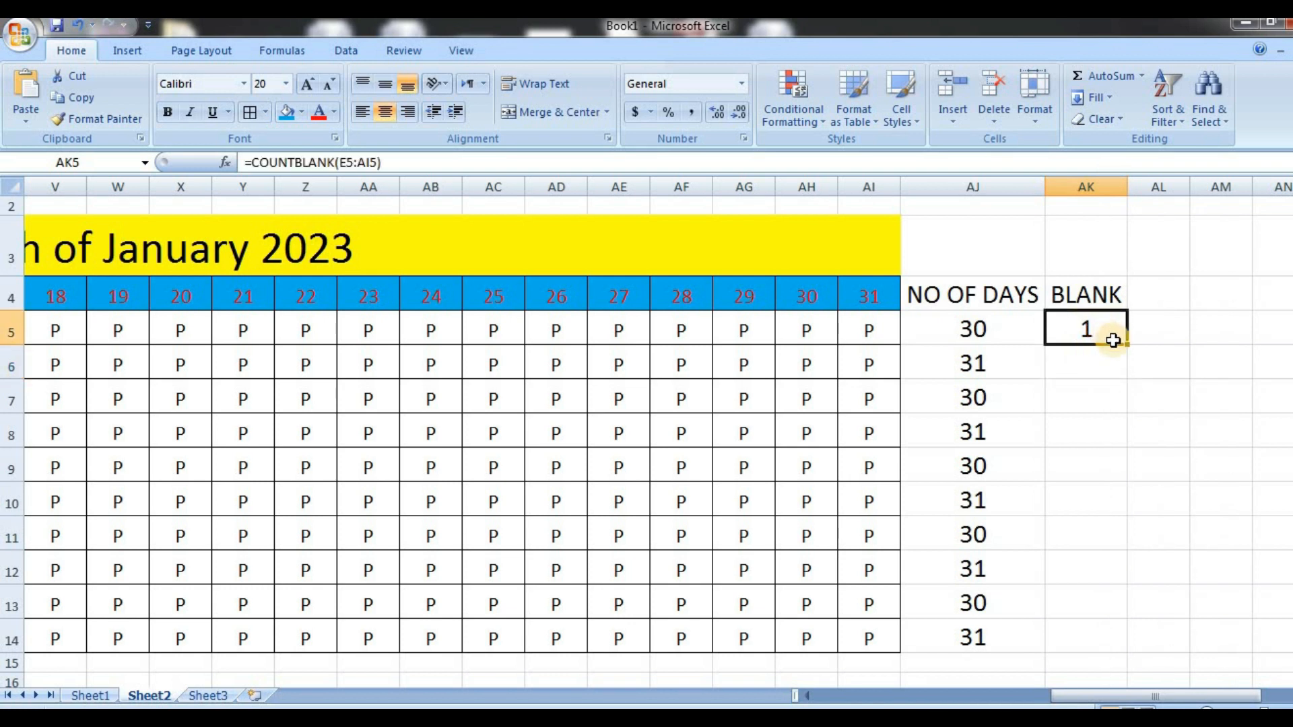
double_click(1127, 345)
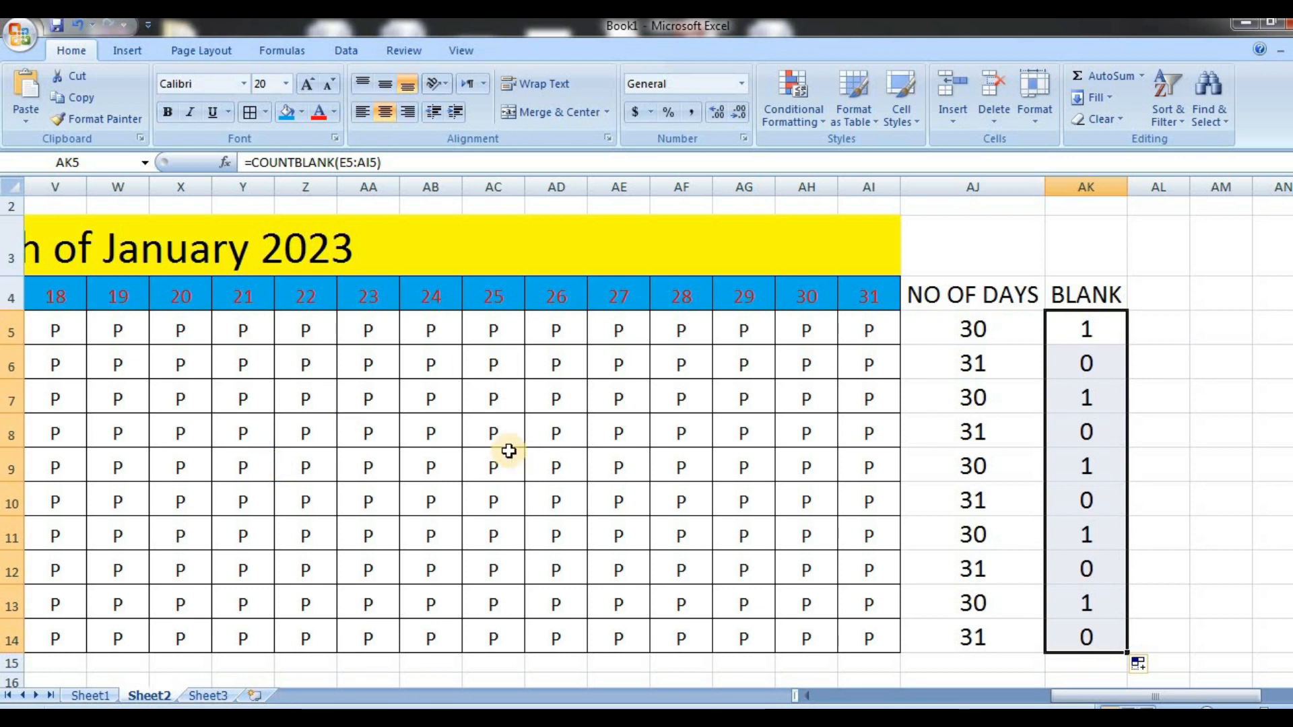
Clear the attendance marks in AC8 and Z7:AA7, and inspect the COUNTBLANK formula in AK8
click(494, 431)
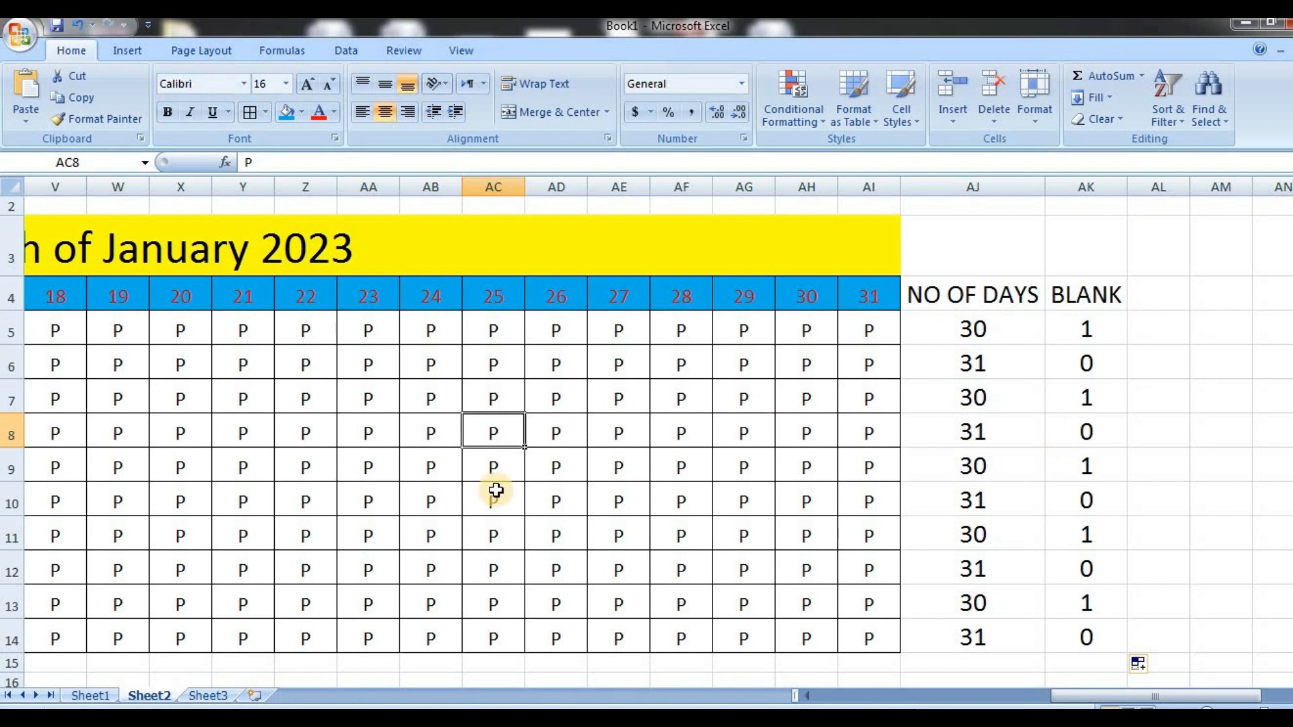
key(Delete)
key(Return)
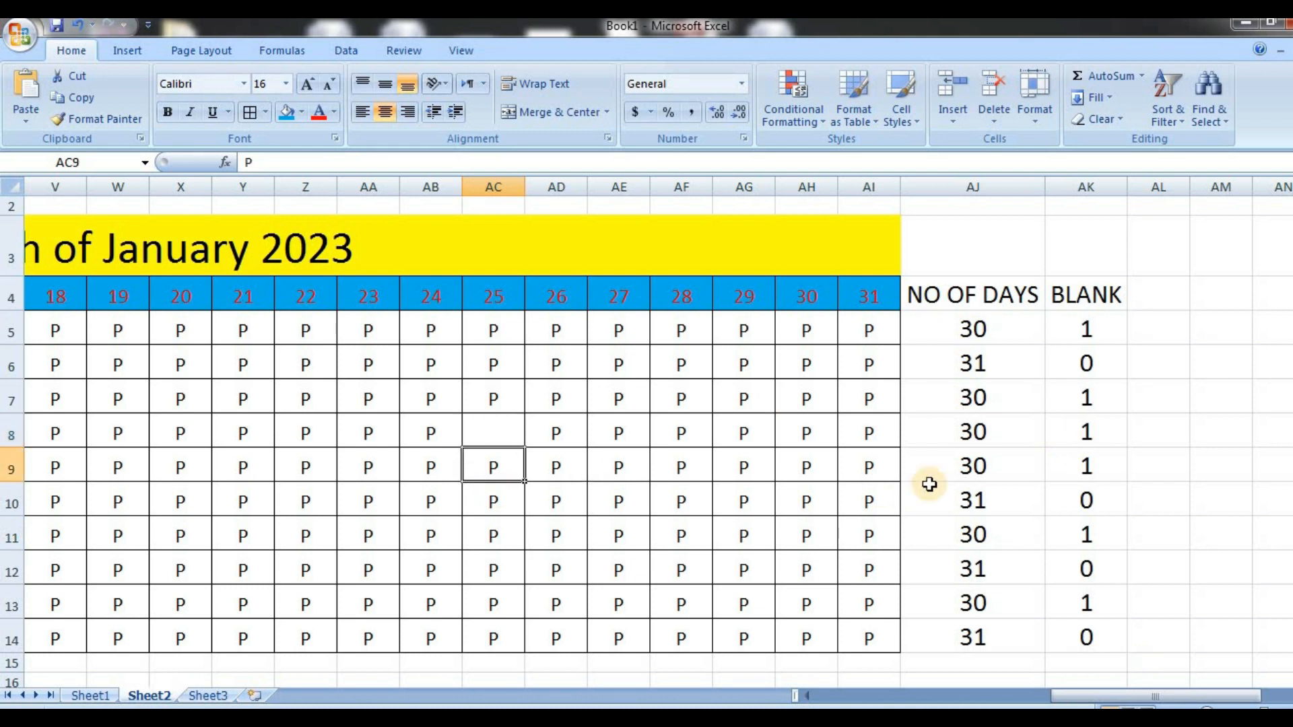
click(1071, 439)
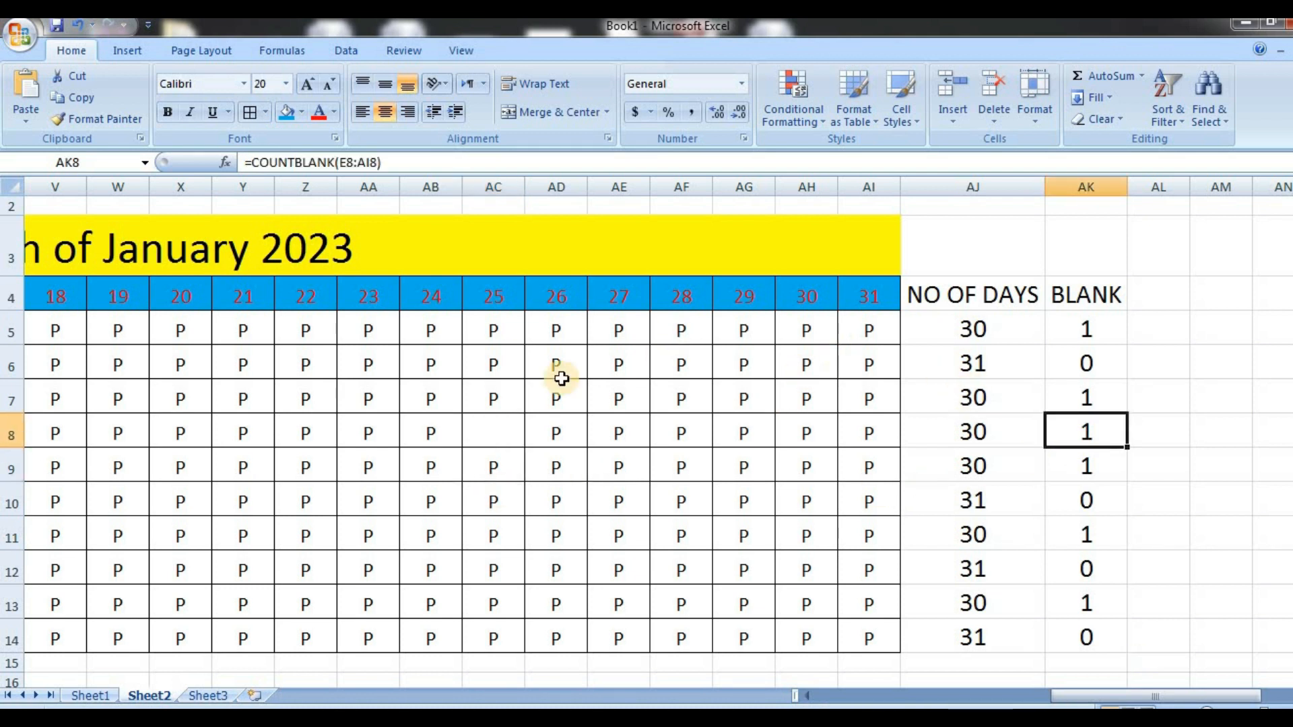
drag(310, 397, 373, 412)
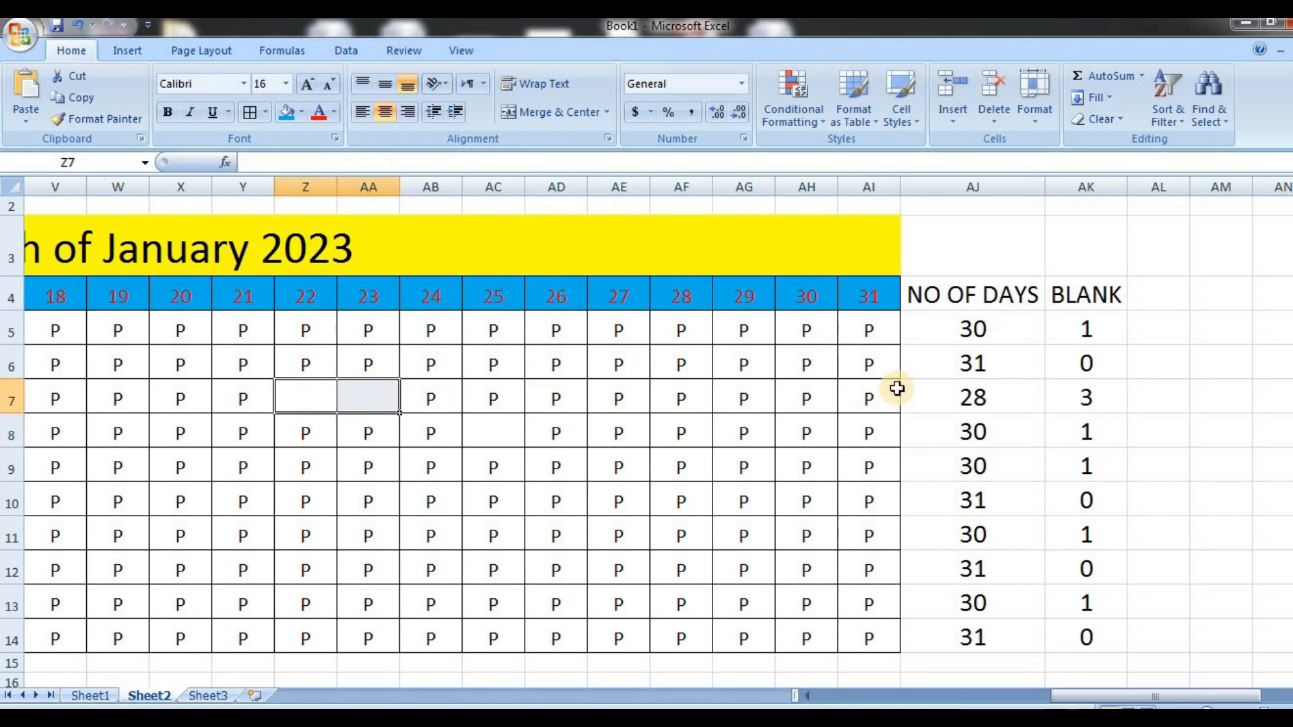
Inspect the COUNTBLANK formula in AK7 and add the header P in AL4
click(1091, 391)
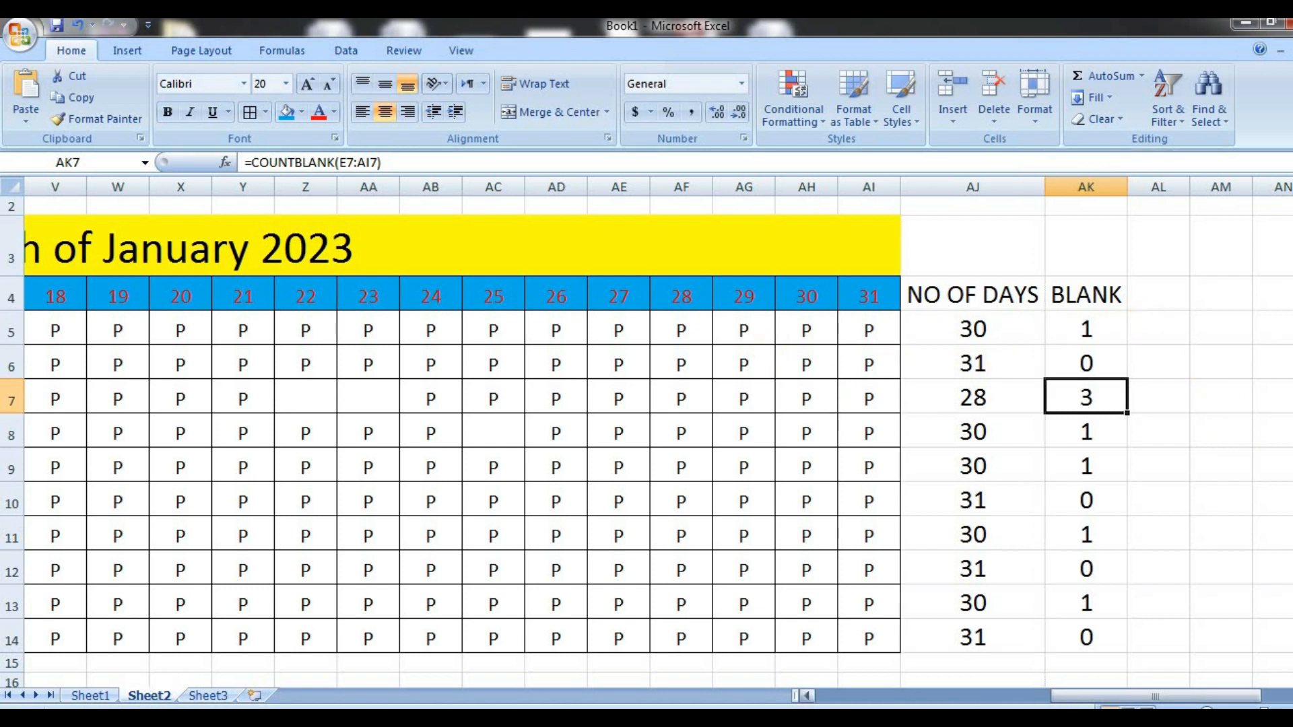
scroll(658, 431, right, 2)
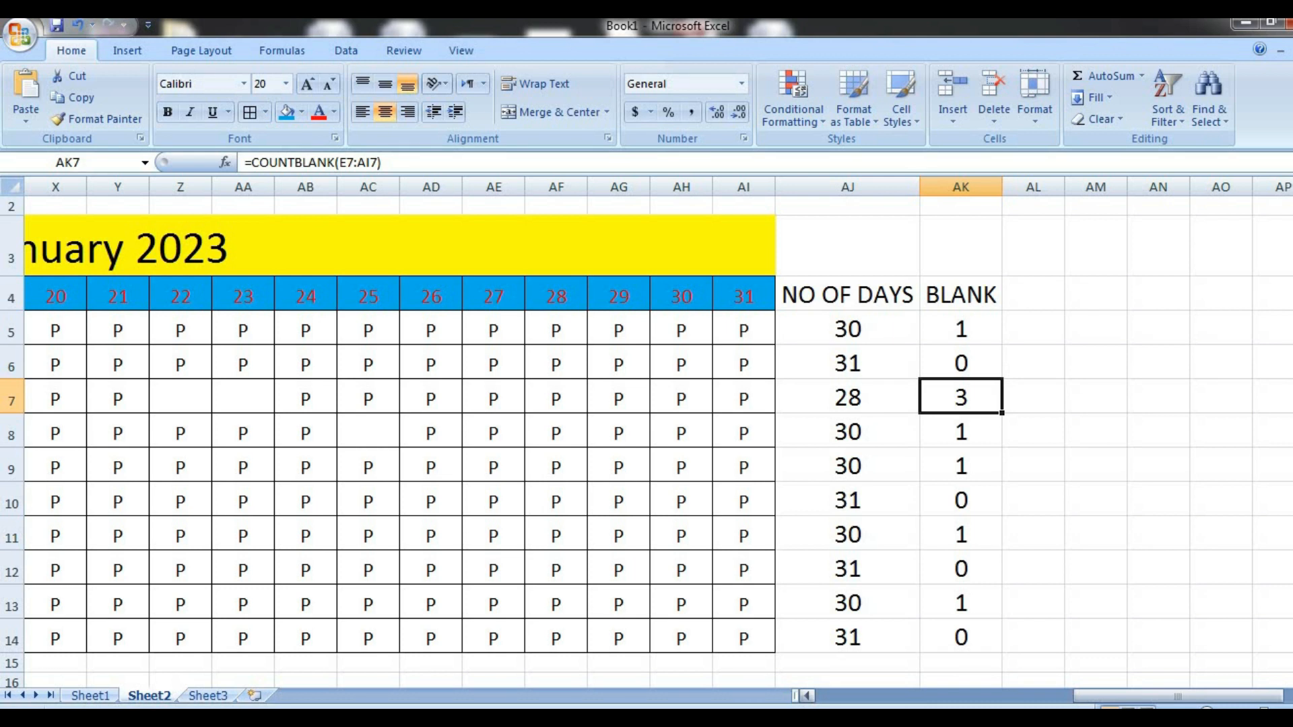
click(1044, 302)
text(P)
text(SE)
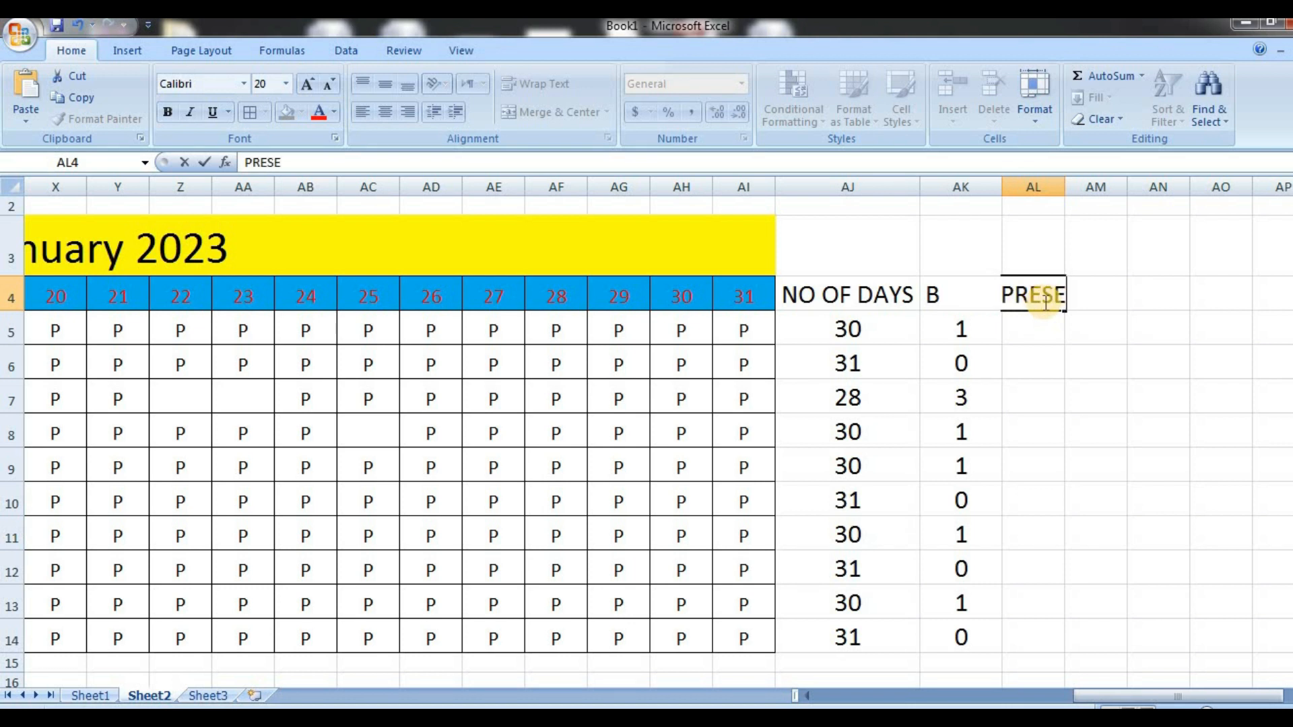
key(BackSpace)
key(BackSpace)
key(BackSpace)
key(BackSpace)
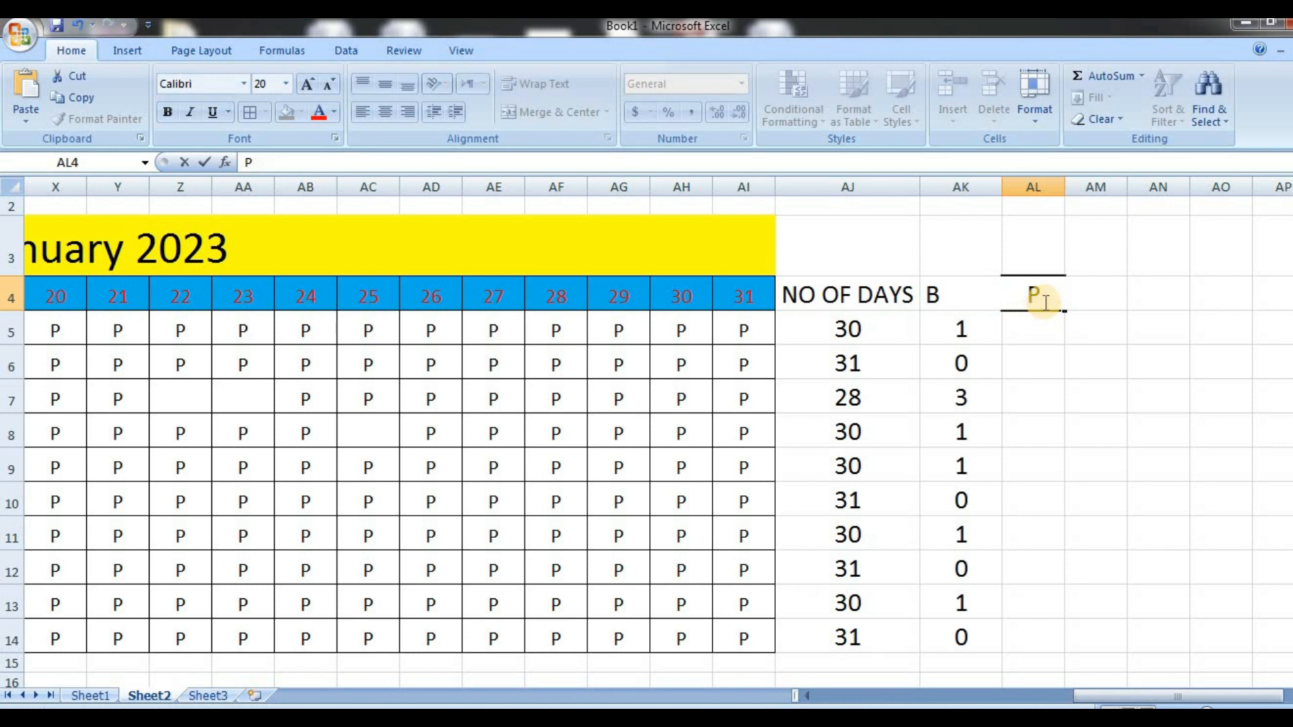
key(Return)
Count the first student's present days in AL5 with =COUNTIF(E5:AI5,"P")
text(=)
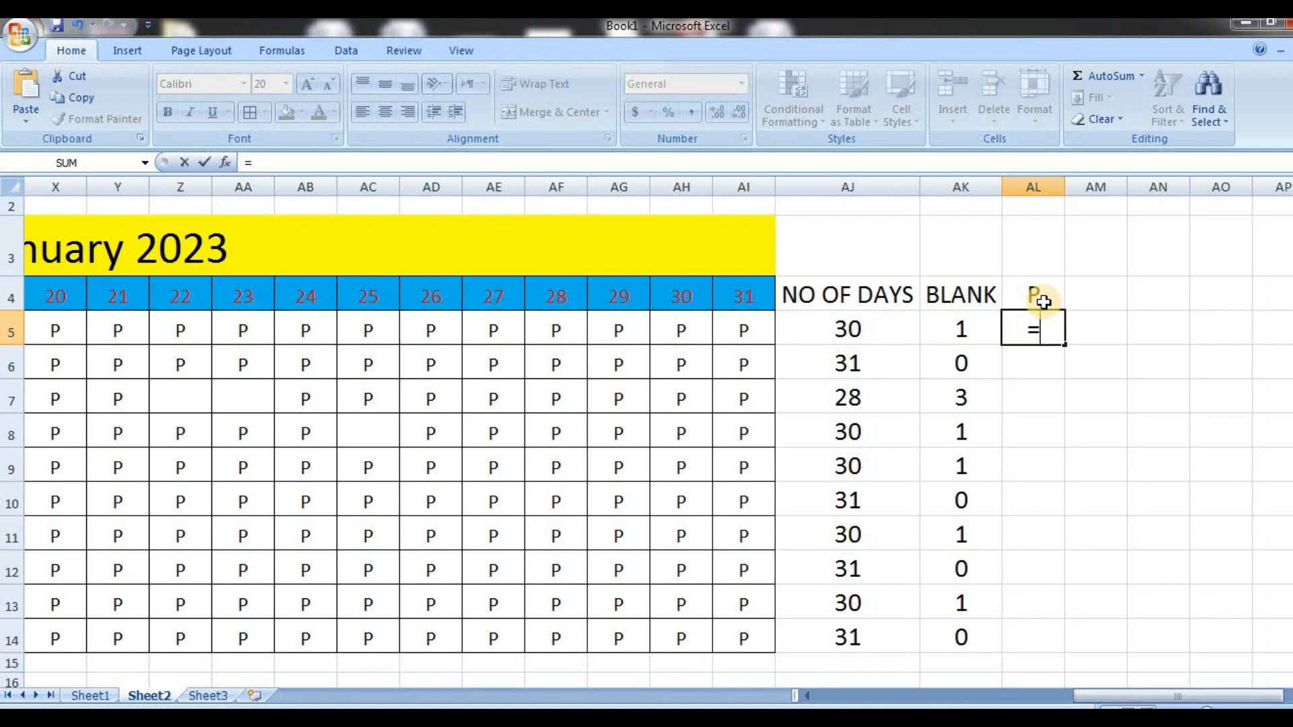
text(COU)
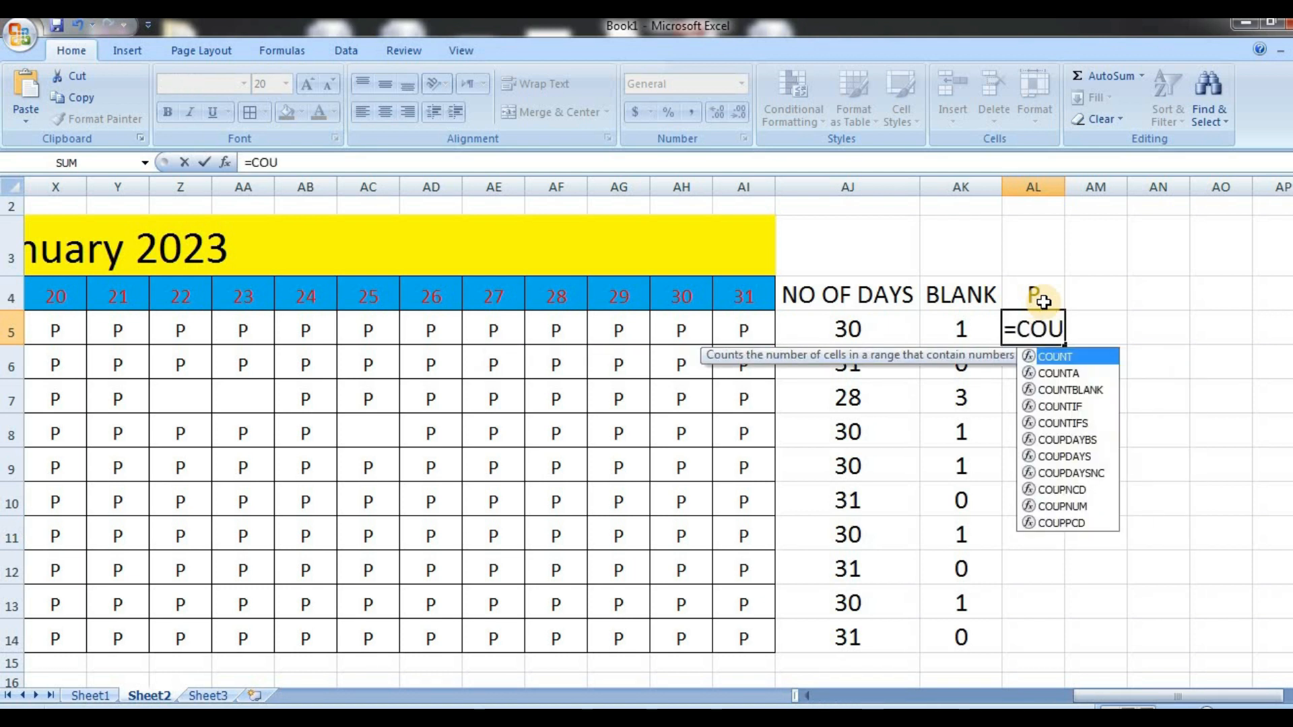
text(NTIF)
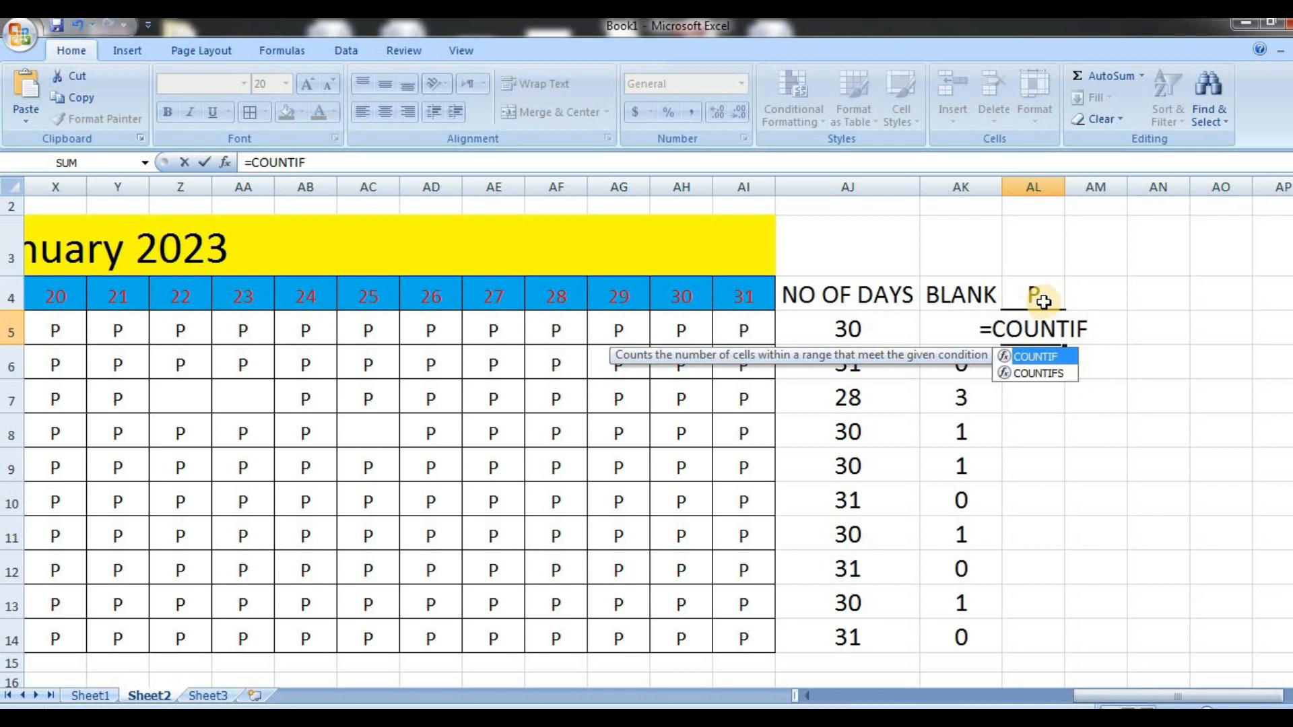
double_click(1059, 357)
click(743, 331)
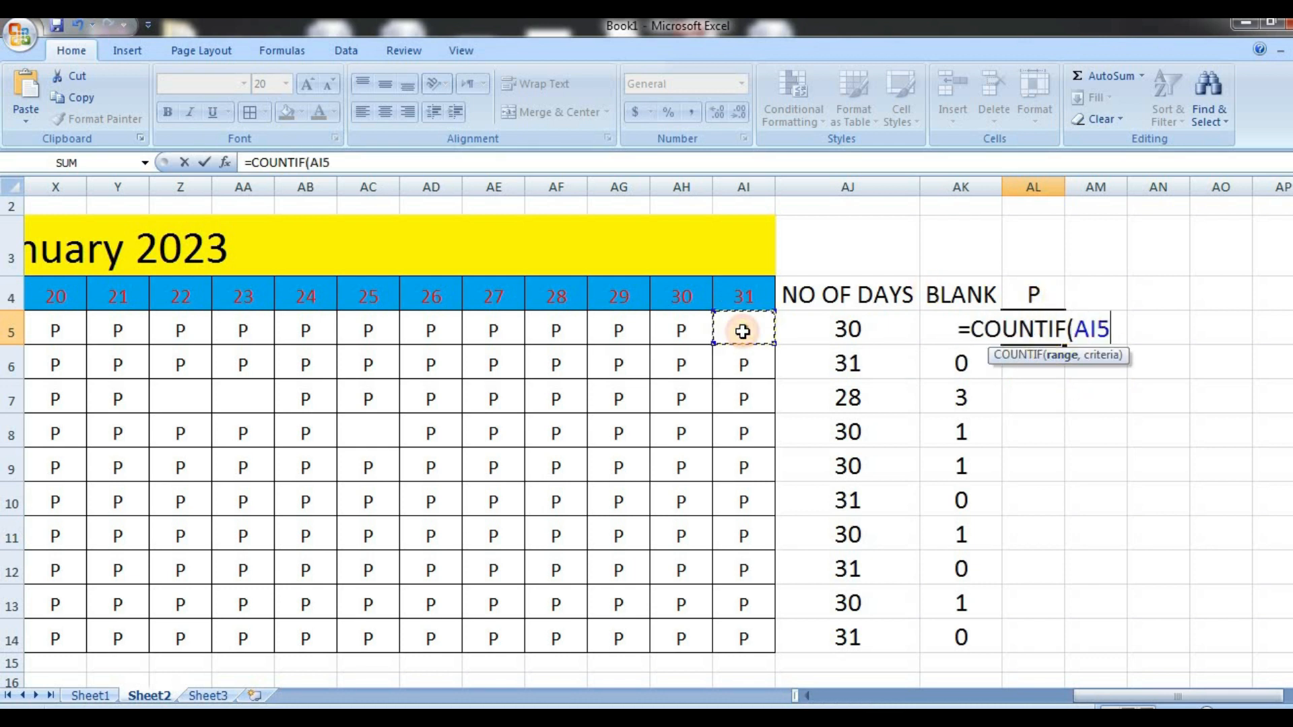
key(Left)
key(Left)
key(Left)
key(Left)
key(Left)
key(Left)
key(Left)
key(Left)
key(Left)
key(Left)
key(Left)
key(Left)
key(Left)
key(Left)
key(Left)
key(Left)
key(Left)
key(Left)
key(Left)
key(Left)
key(Left)
key(Left)
key(Left)
key(Left)
key(Left)
key(Left)
key(Left)
key(Left)
key(Left)
key(Left)
key(Left)
key(Left)
key(Left)
key(Left)
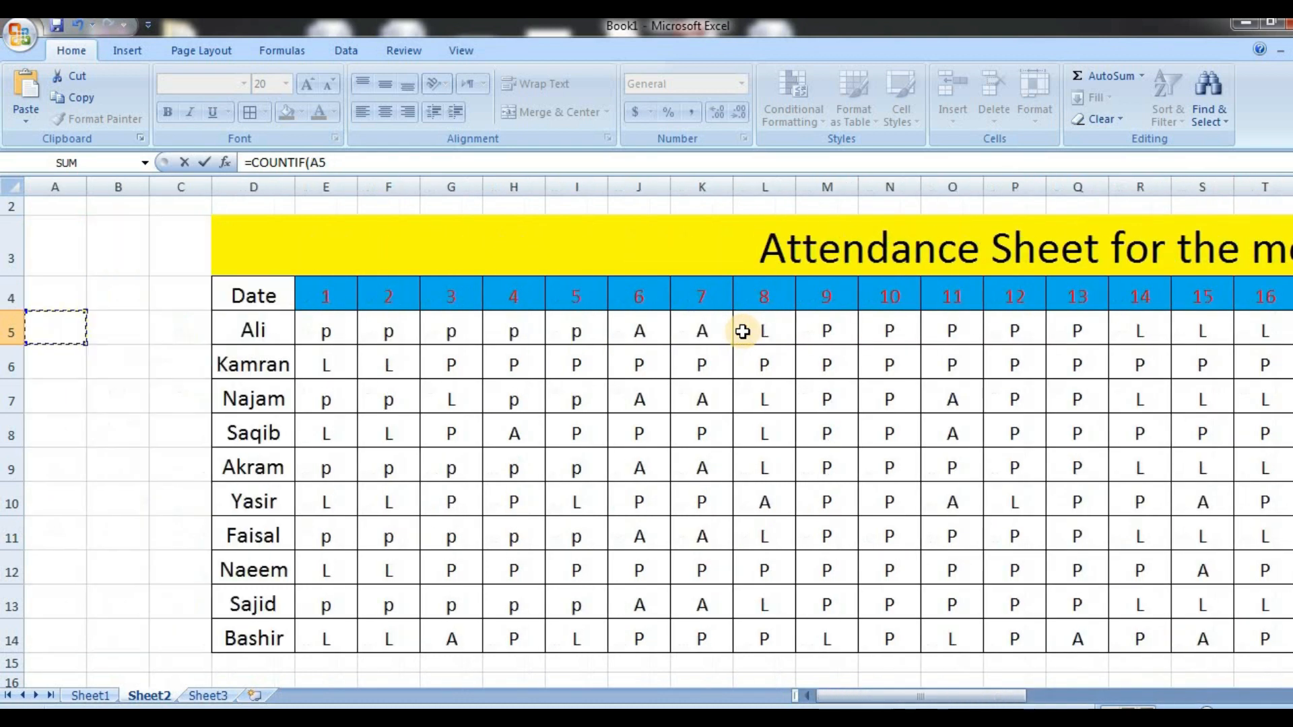
click(328, 325)
key(shift+Right)
key(shift+Right)
key(shift+Right)
key(shift+Right)
key(shift+Right)
key(shift+Right)
key(shift+Right)
key(shift+Right)
key(shift+Right)
key(shift+Right)
key(shift+Right)
key(shift+Right)
key(shift+Right)
key(shift+Right)
key(shift+Right)
key(shift+Right)
key(shift+Right)
key(shift+Right)
key(shift+Right)
key(shift+Right)
key(shift+Right)
key(shift+Right)
key(shift+Right)
key(shift+Right)
key(shift+Right)
key(shift+Right)
key(shift+Right)
key(shift+Right)
key(shift+Right)
key(shift+Right)
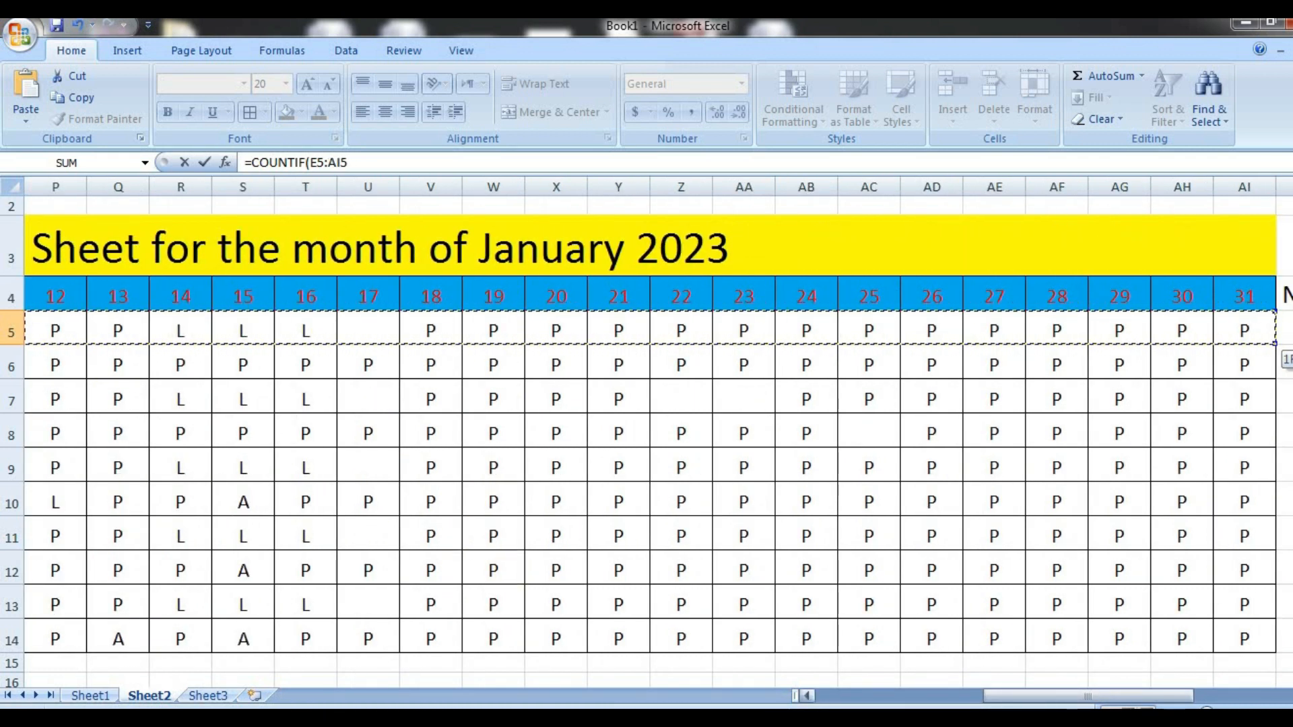
click(1290, 695)
click(1290, 695)
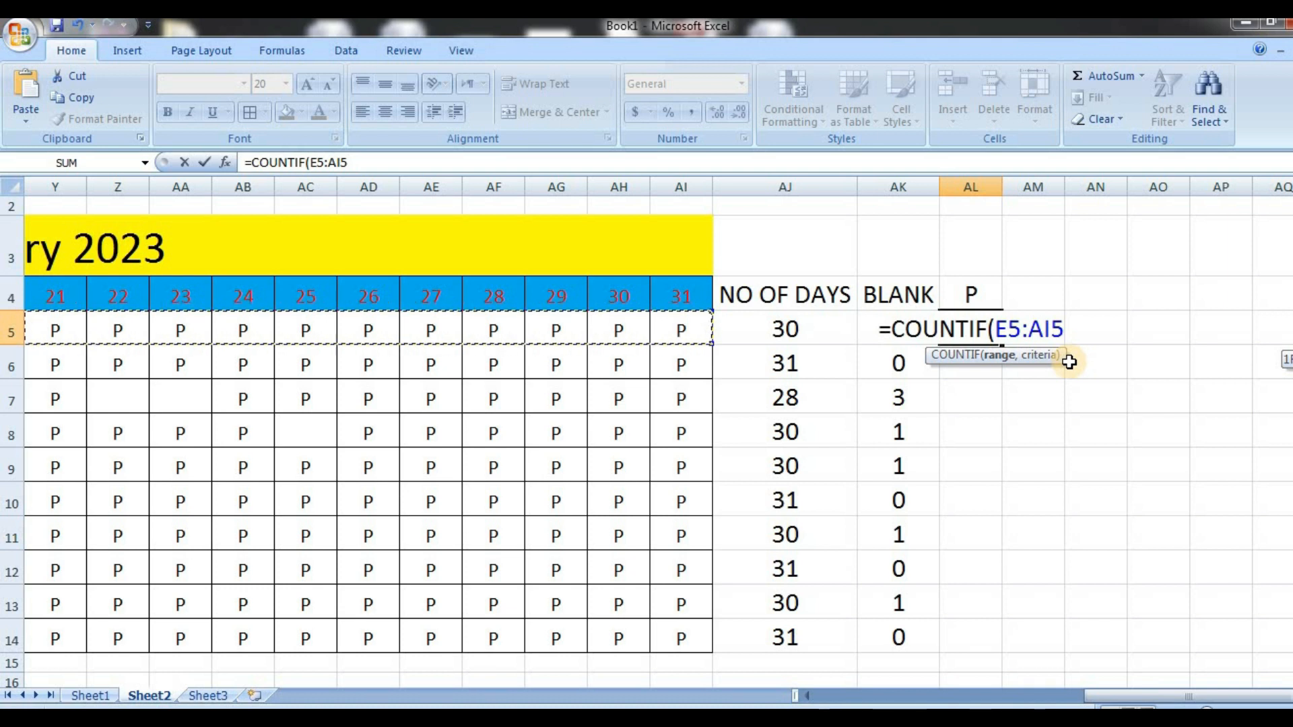
text(,)
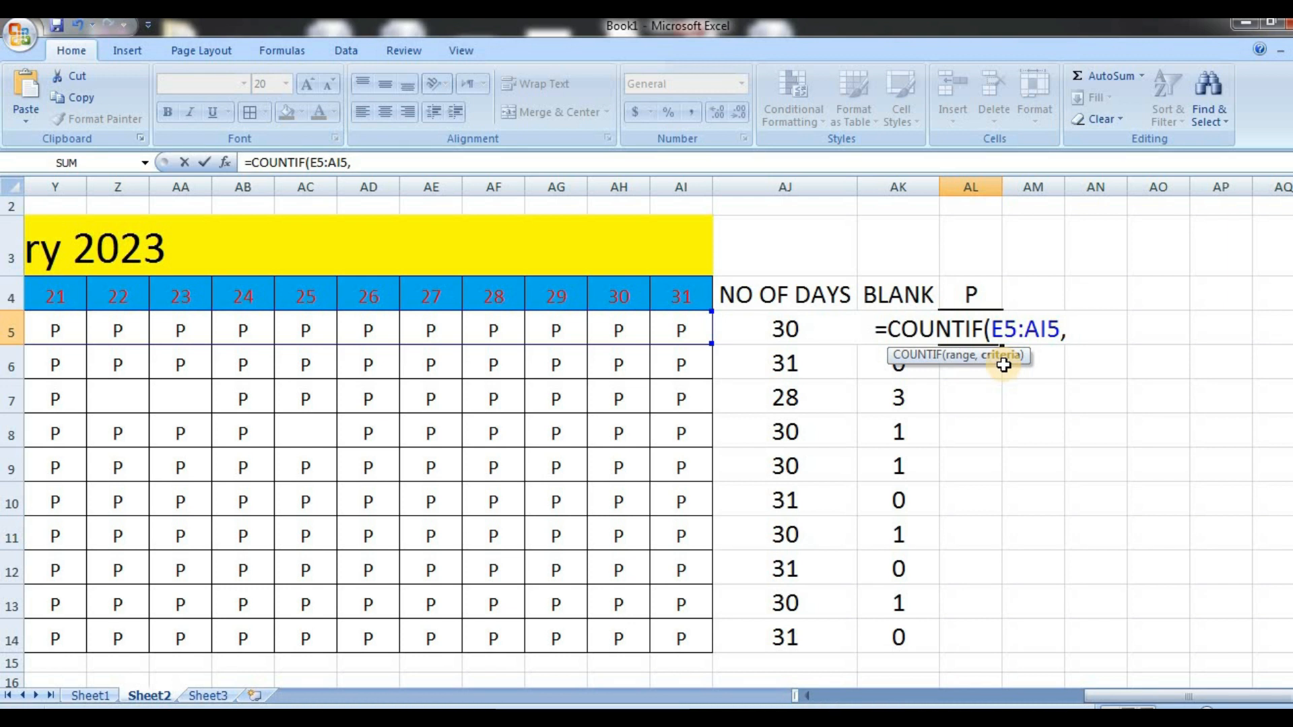
text(")
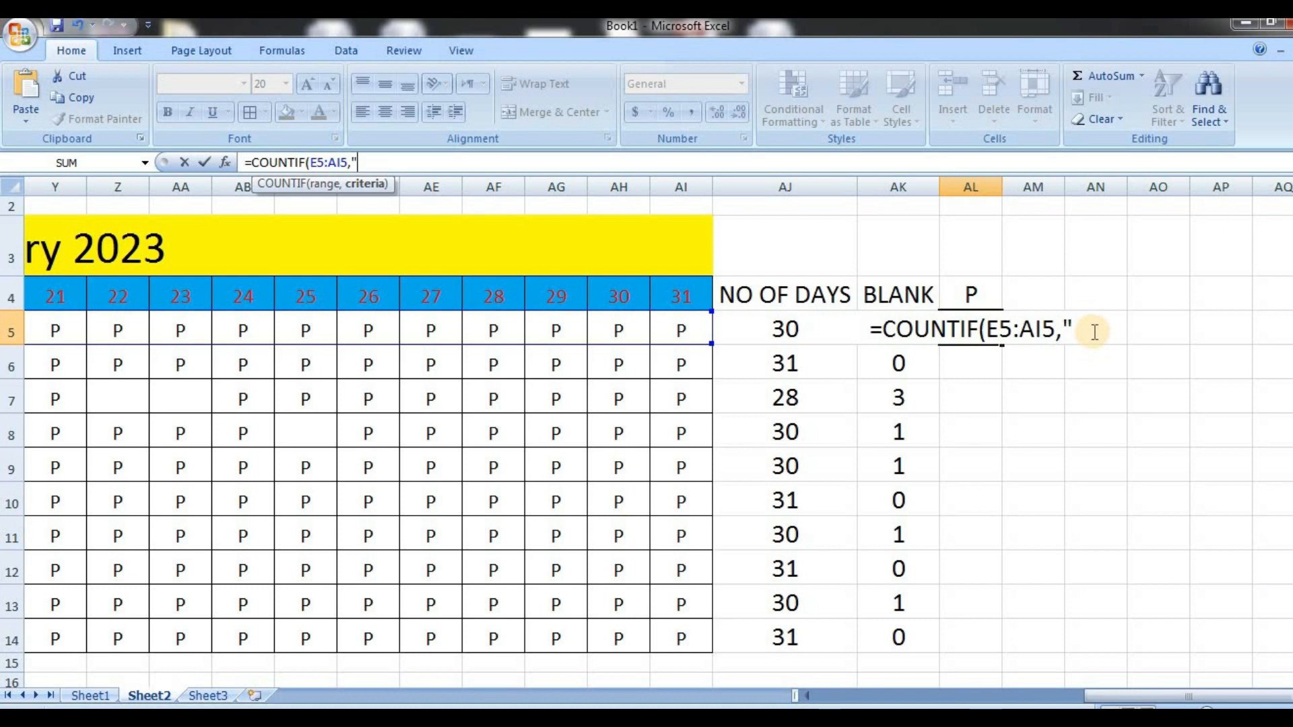
text(P)
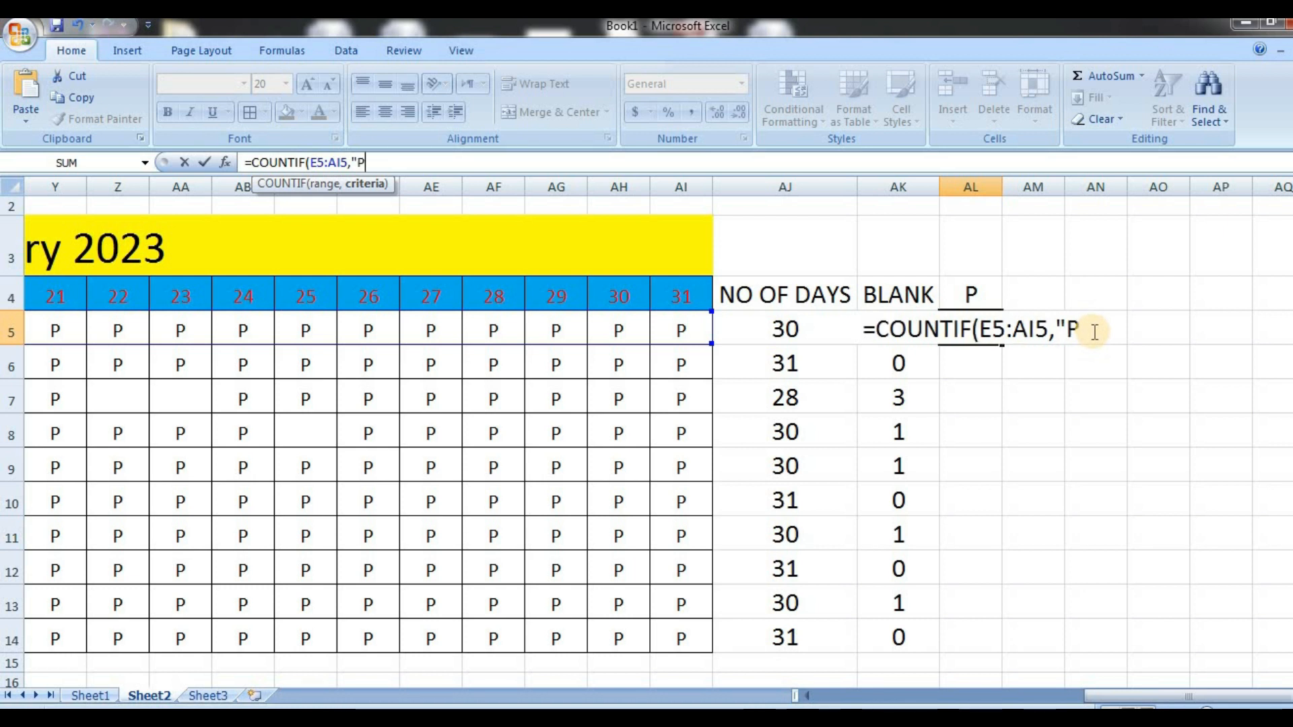
text(")
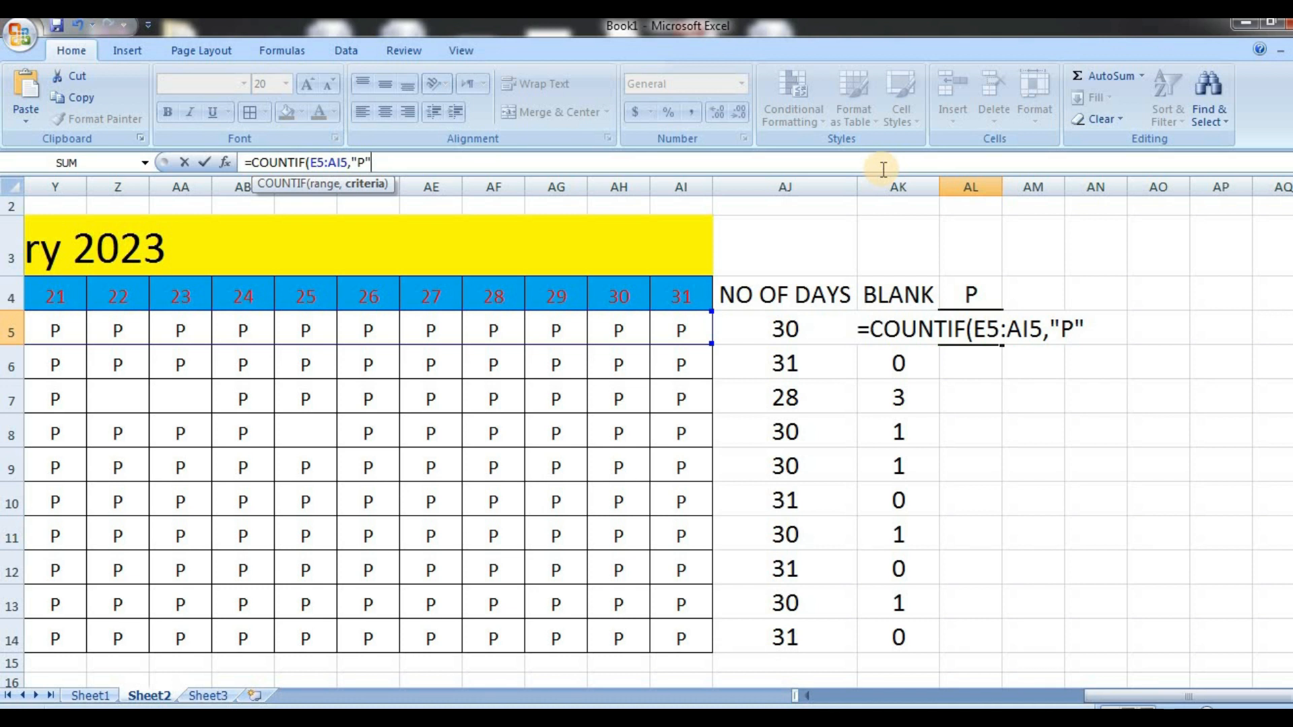
key(Return)
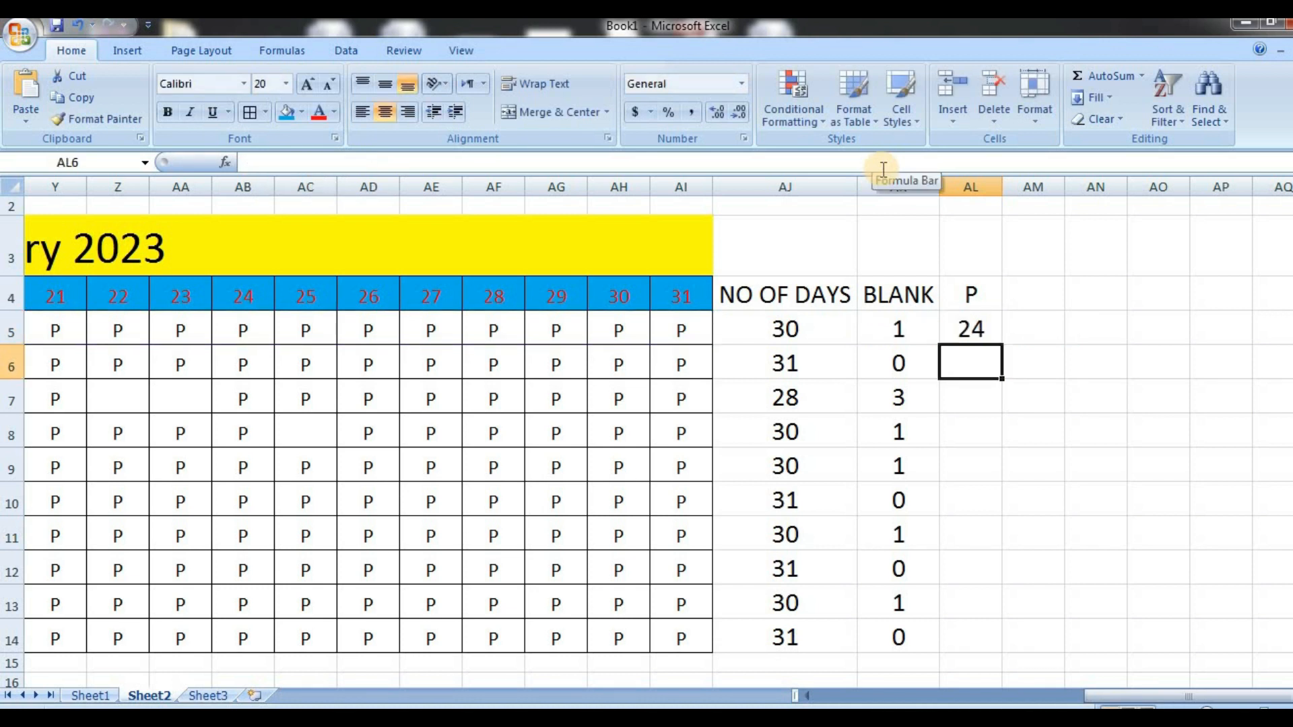
Fill the COUNTIF formula for P from AL5 down through AL14
click(971, 336)
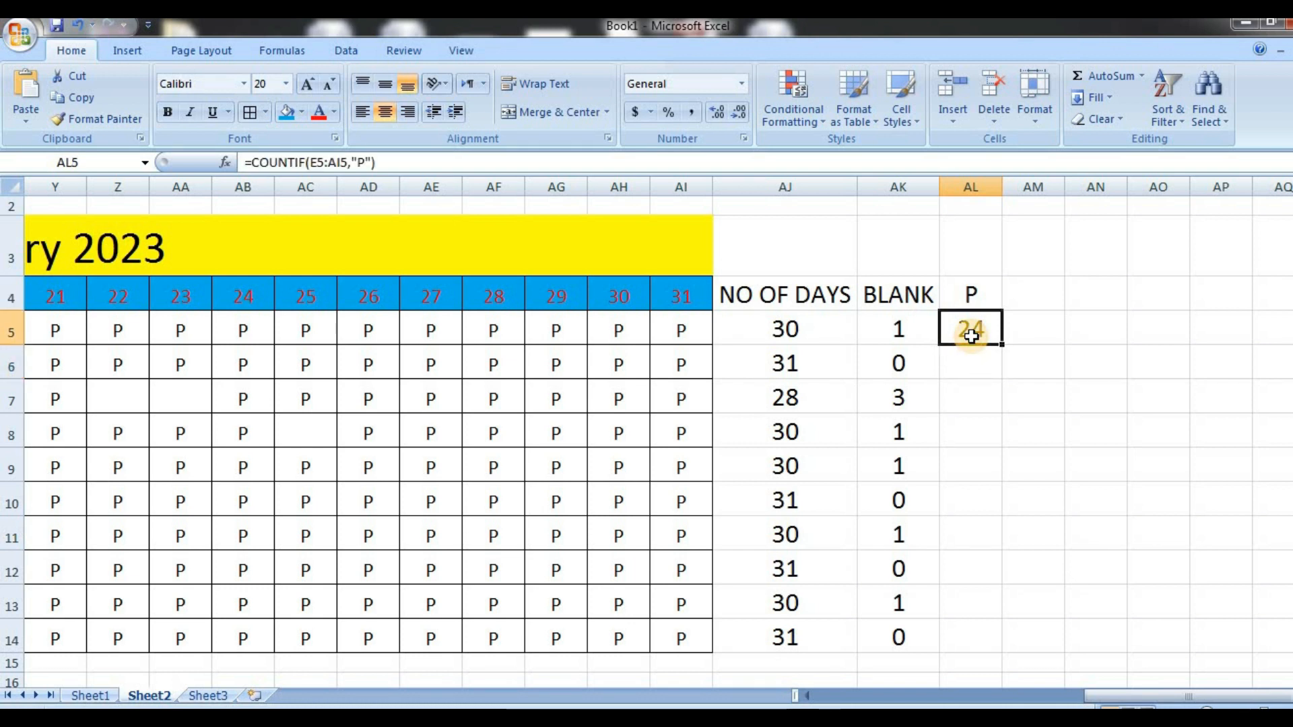
double_click(1002, 345)
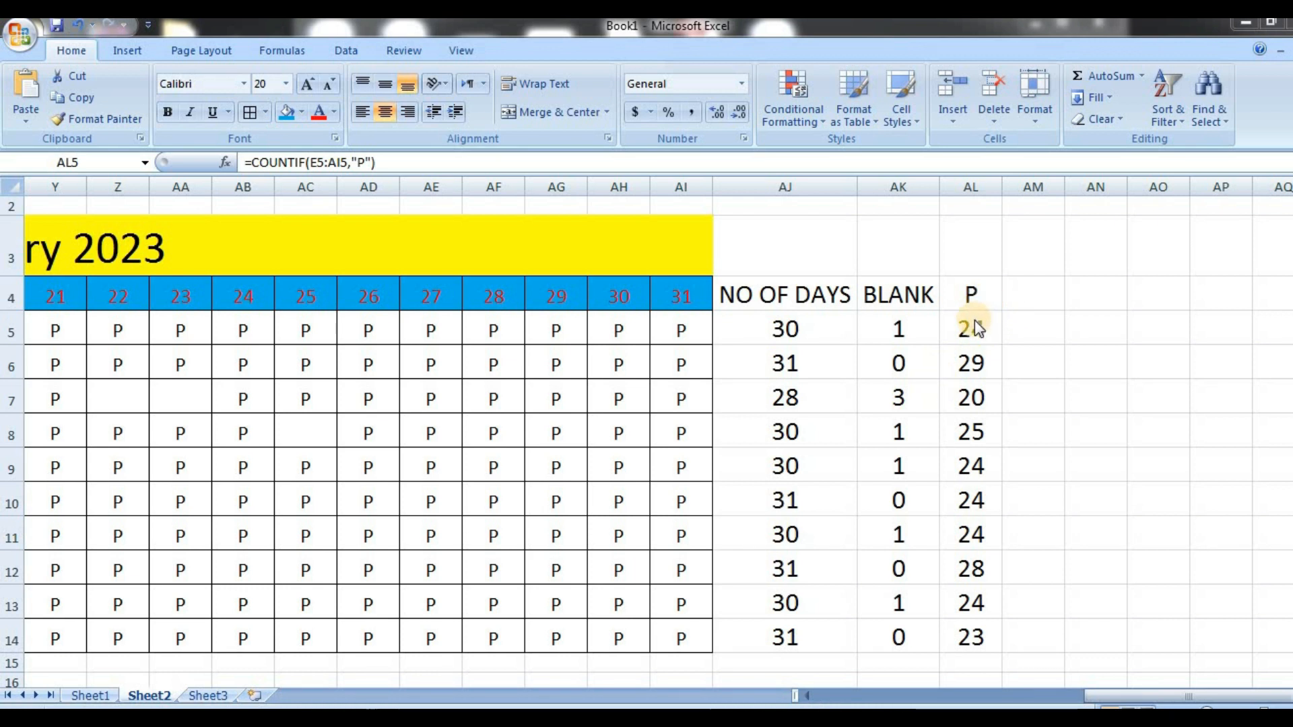
key(ctrl+shift+Down)
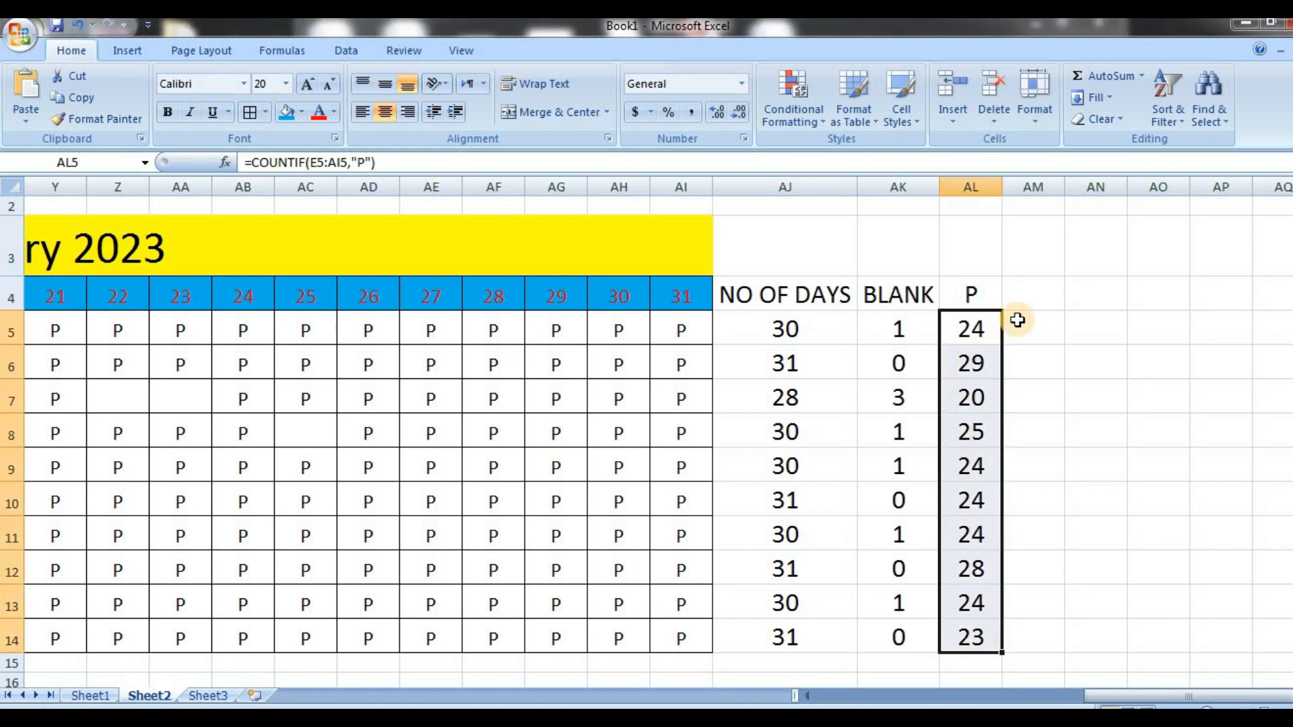
click(1017, 320)
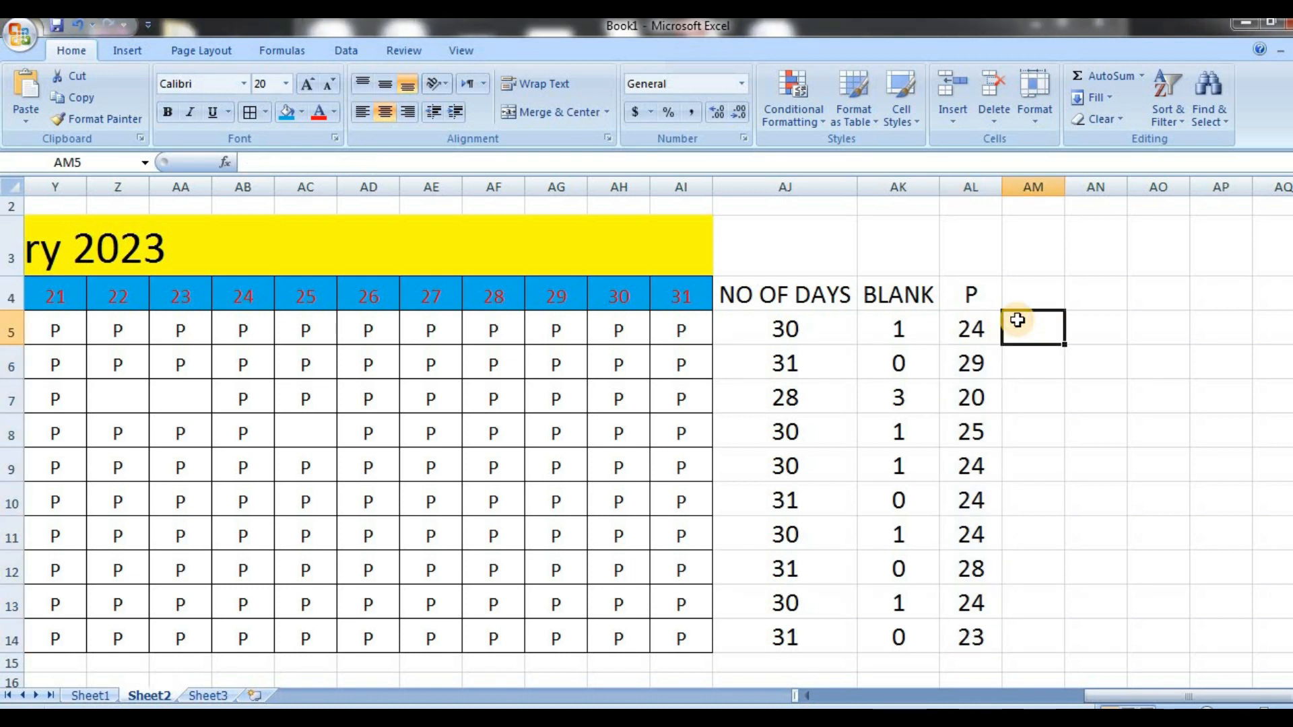
Copy the COUNTIF formula from AL5 into AM5 and add the header A in AM4
click(987, 334)
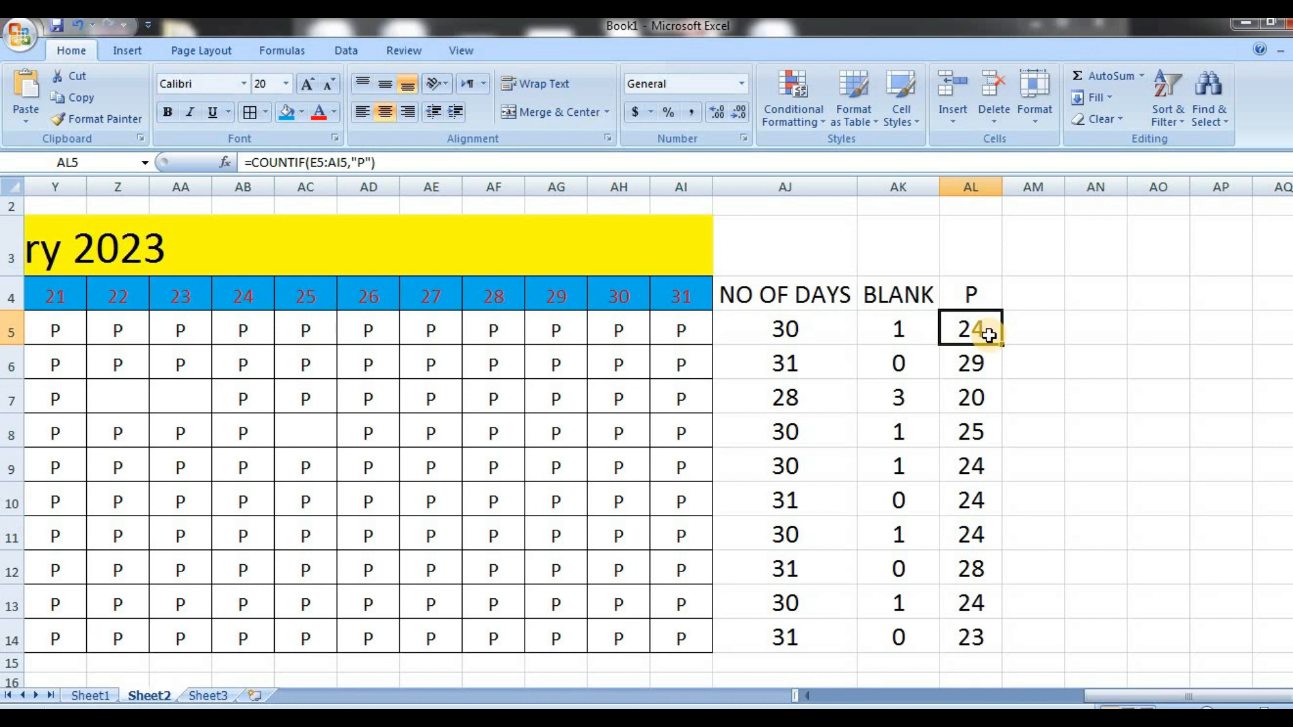
key(ctrl+c)
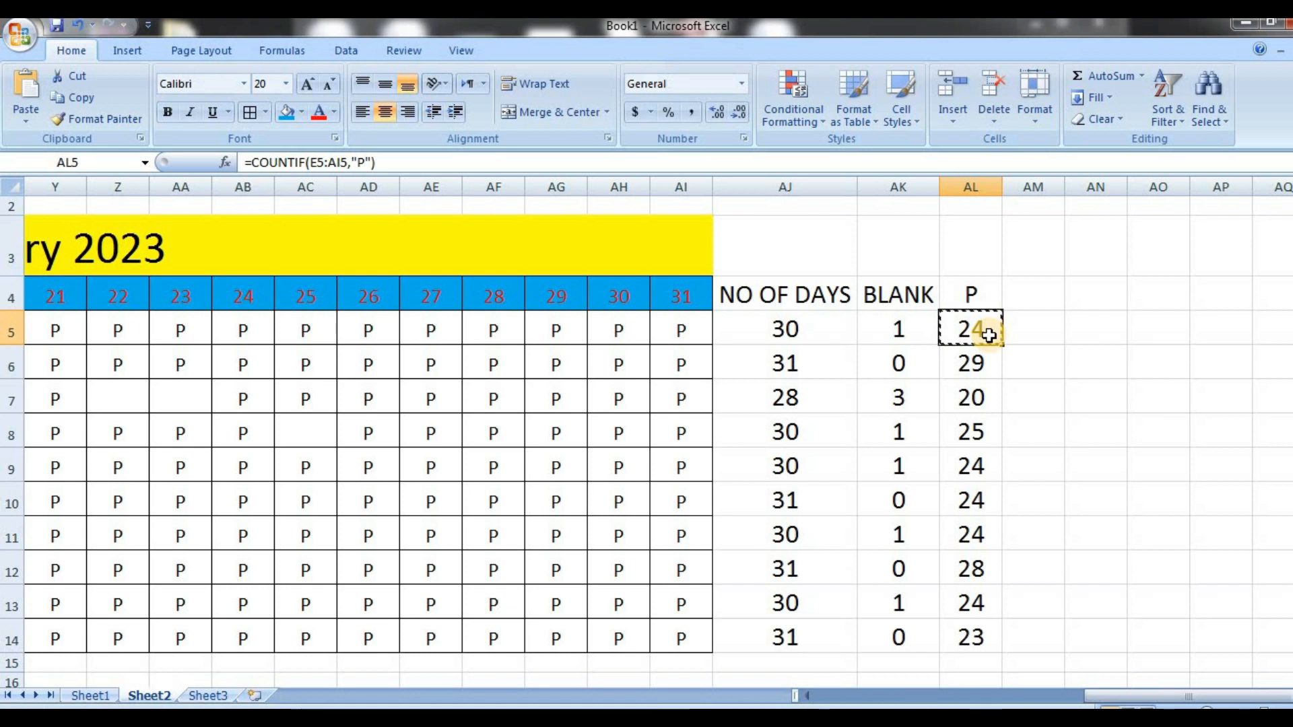
click(1032, 331)
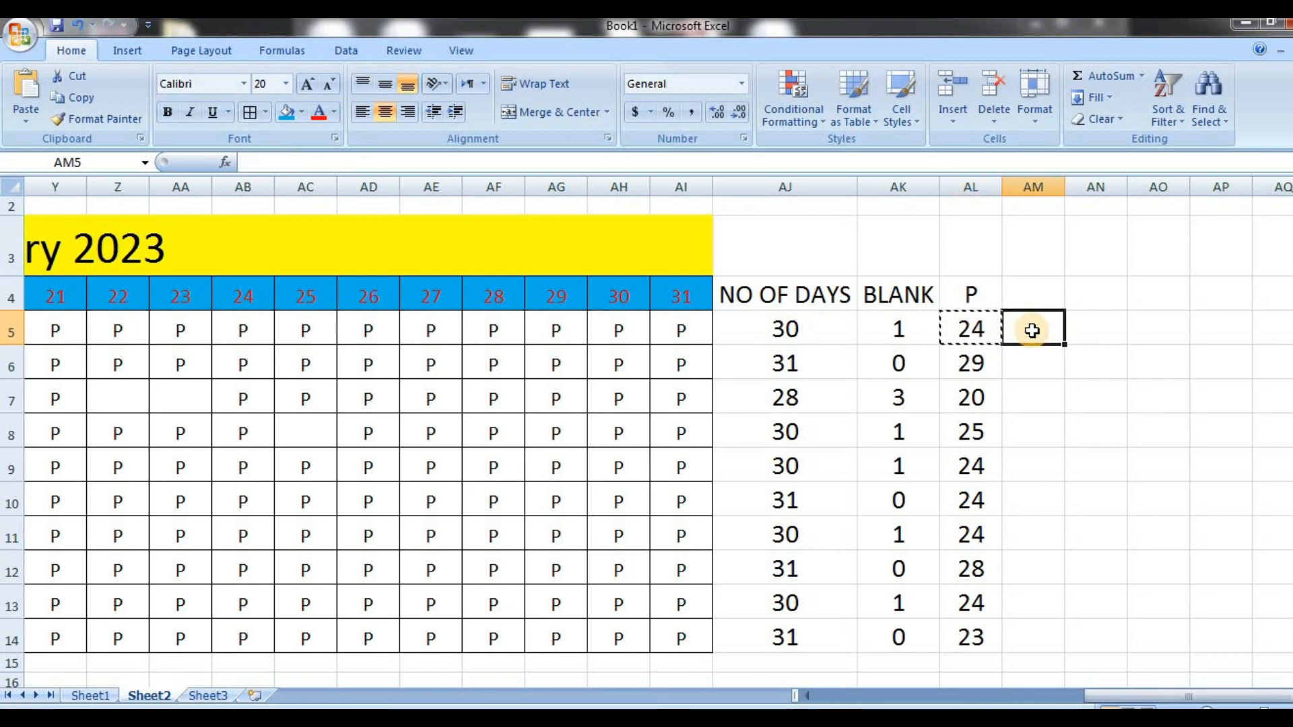
key(ctrl+v)
click(1041, 298)
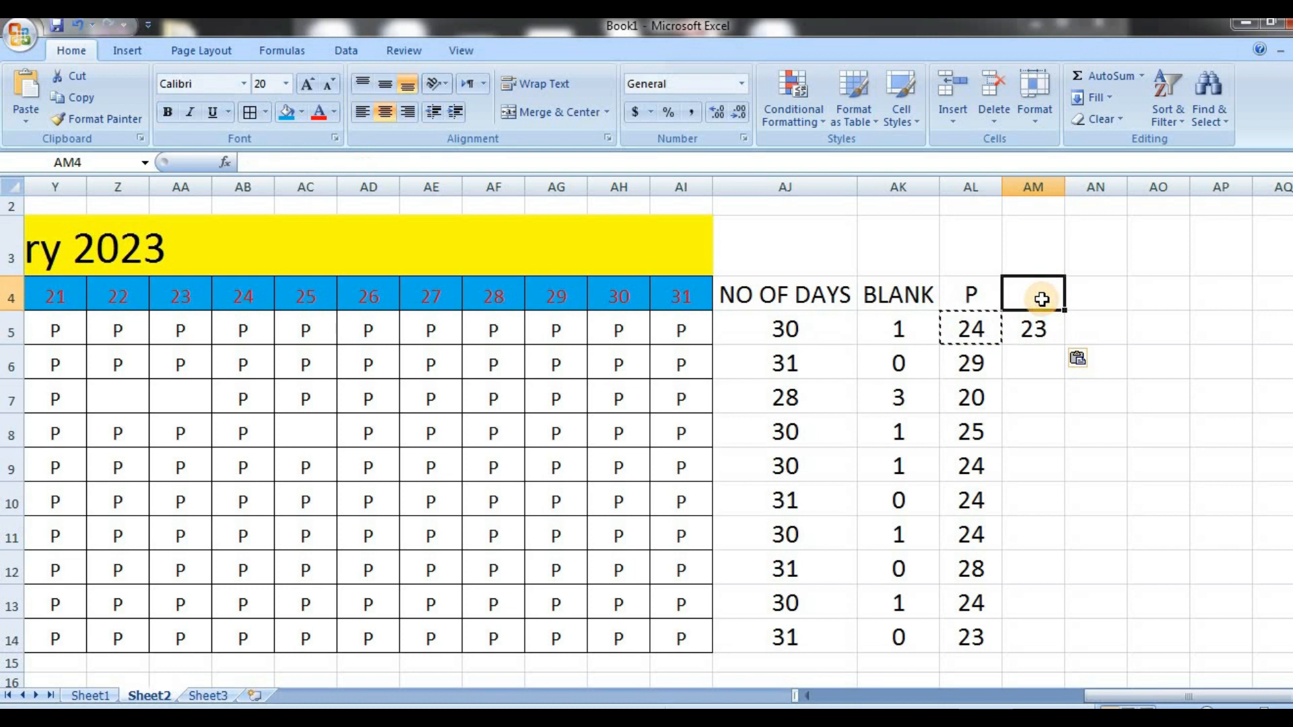
text(A)
key(Return)
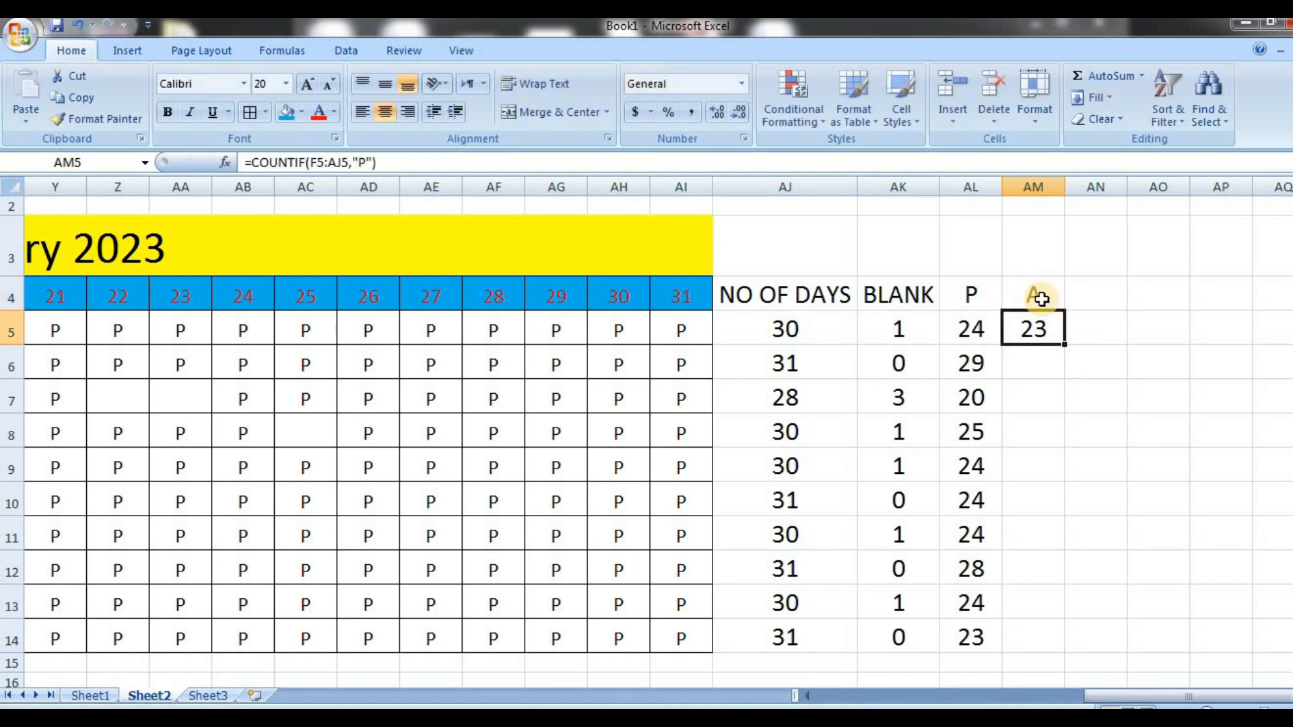
Change the COUNTIF criterion in AM5 to "A" and fill the formula down through AM14
click(364, 165)
key(BackSpace)
key(Return)
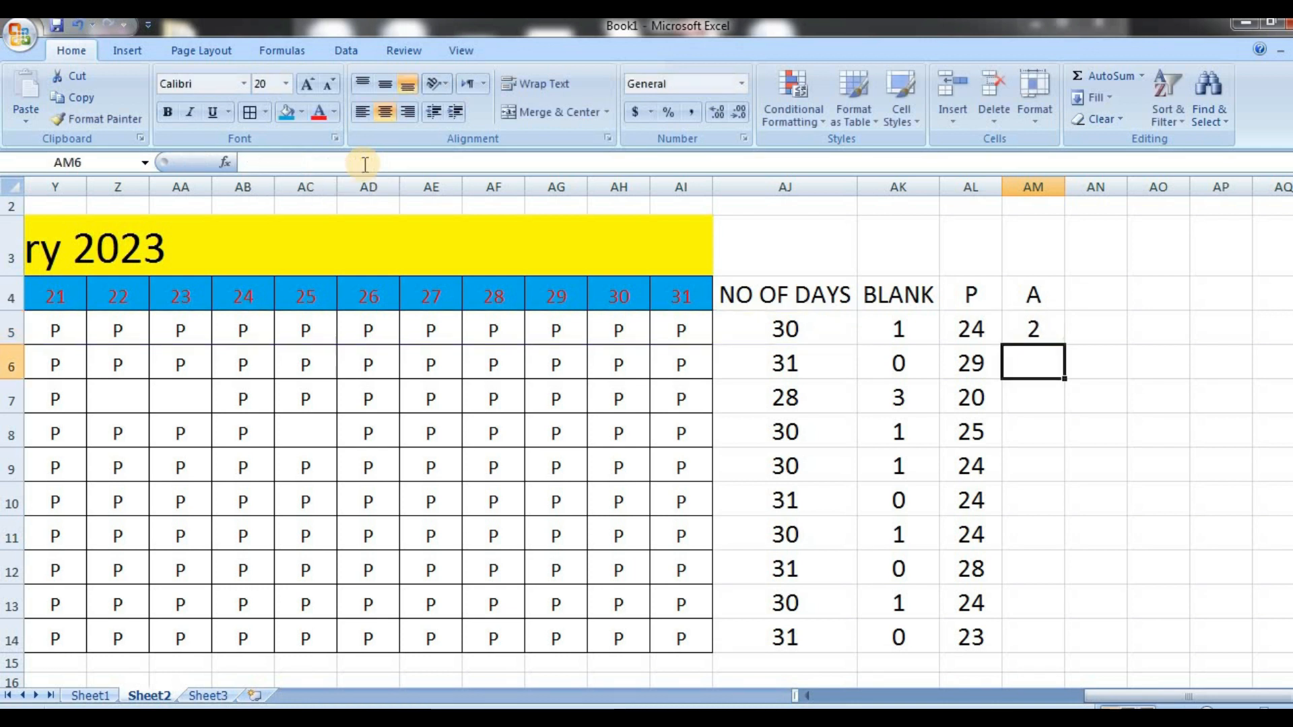
click(1032, 328)
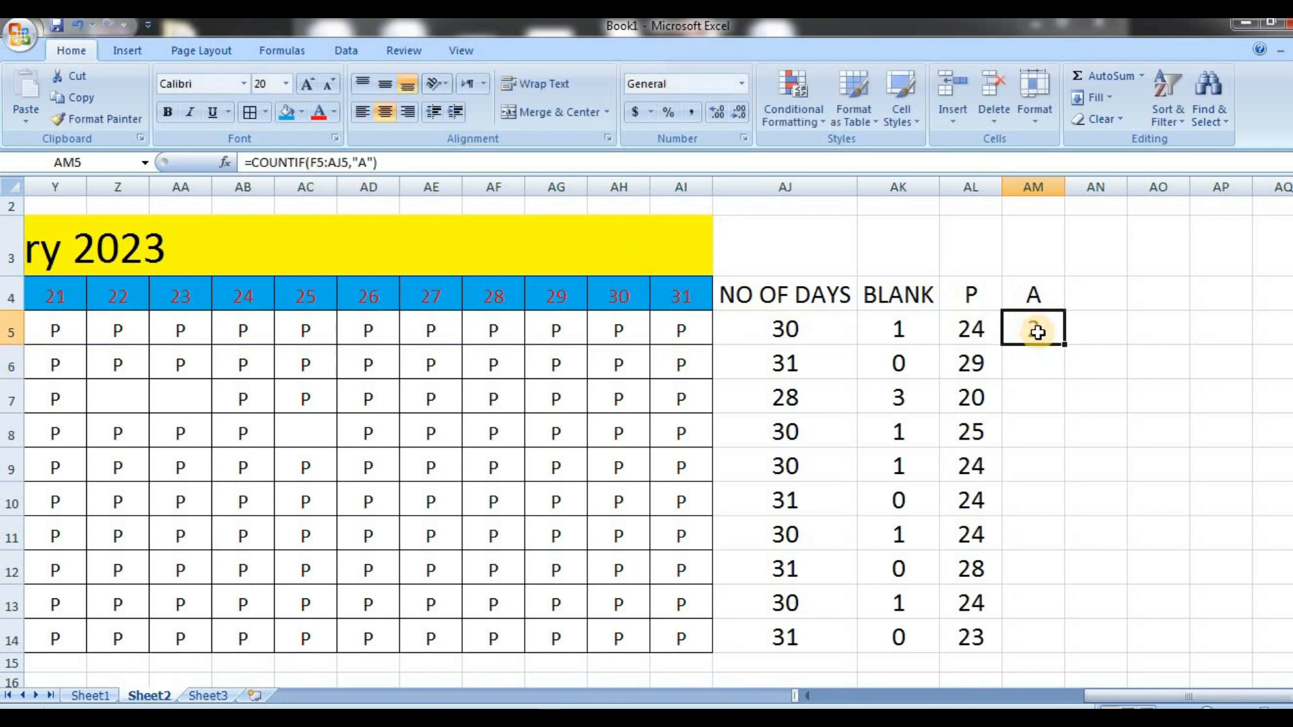
drag(1065, 348, 1060, 655)
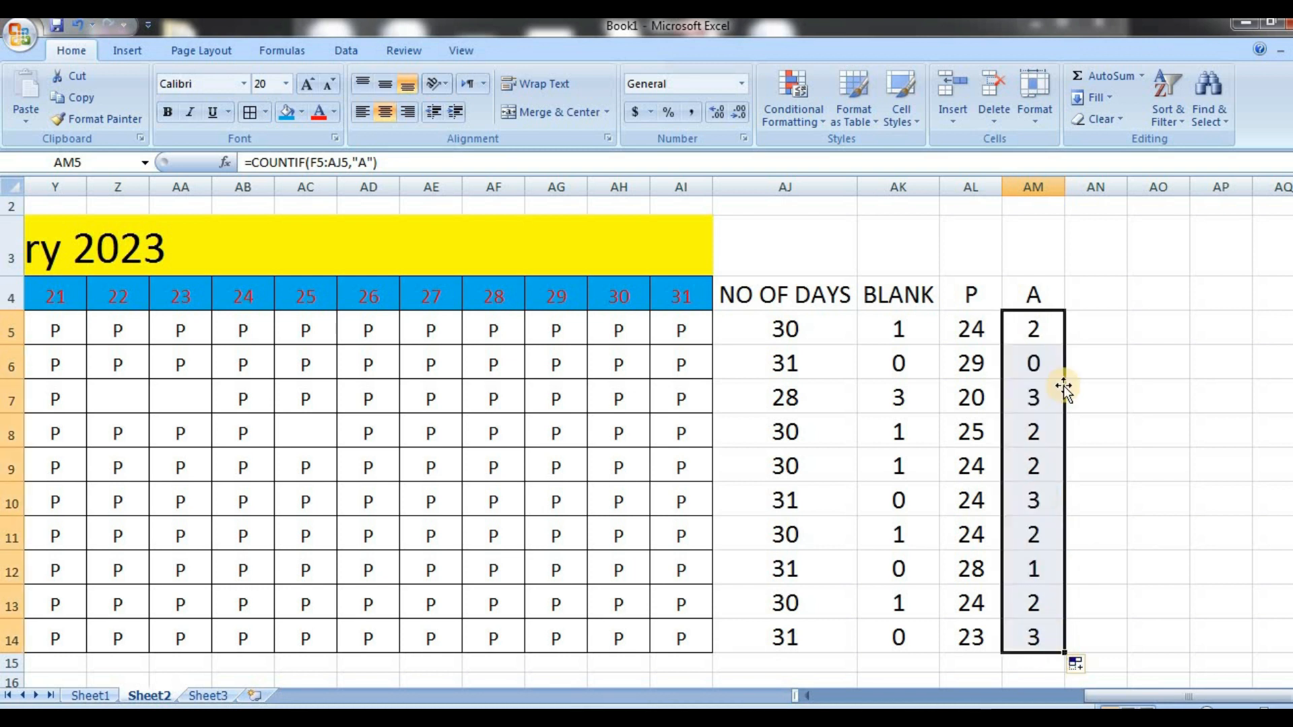
Add the header L in AN4 and copy the COUNTIF formula from AM5 into AN5
click(1094, 285)
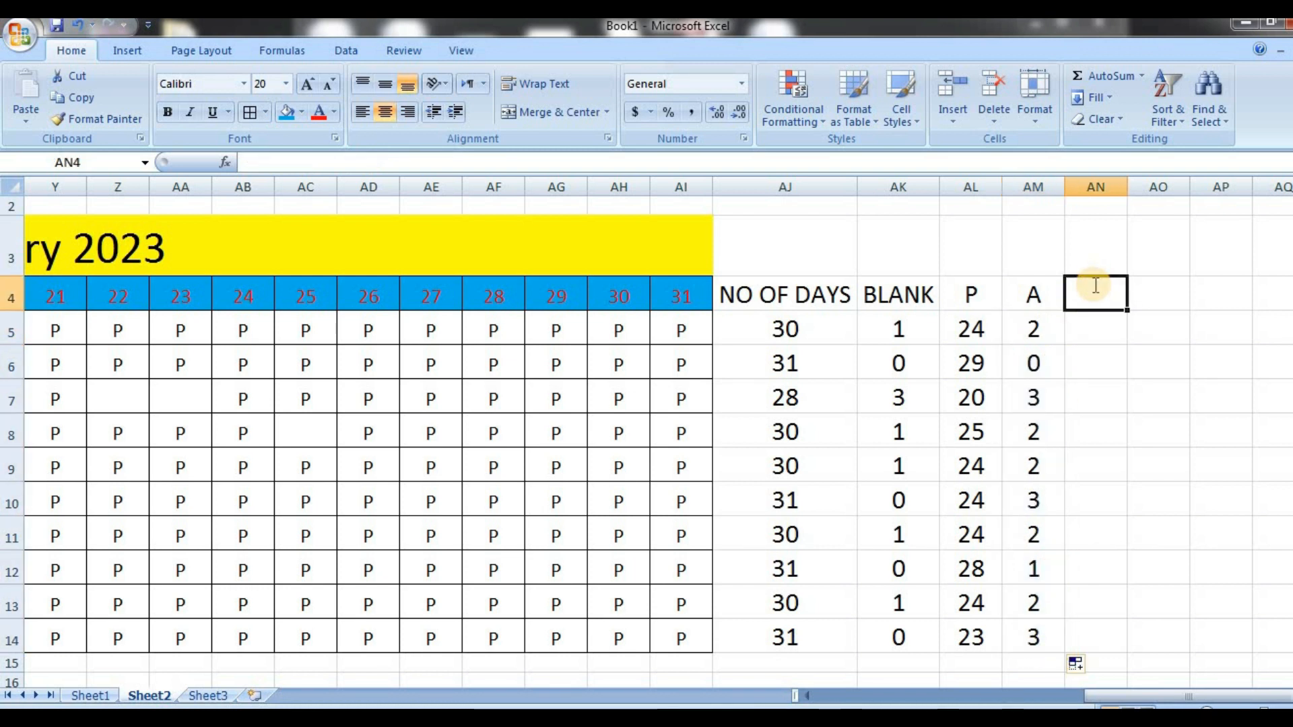
text(L)
key(Return)
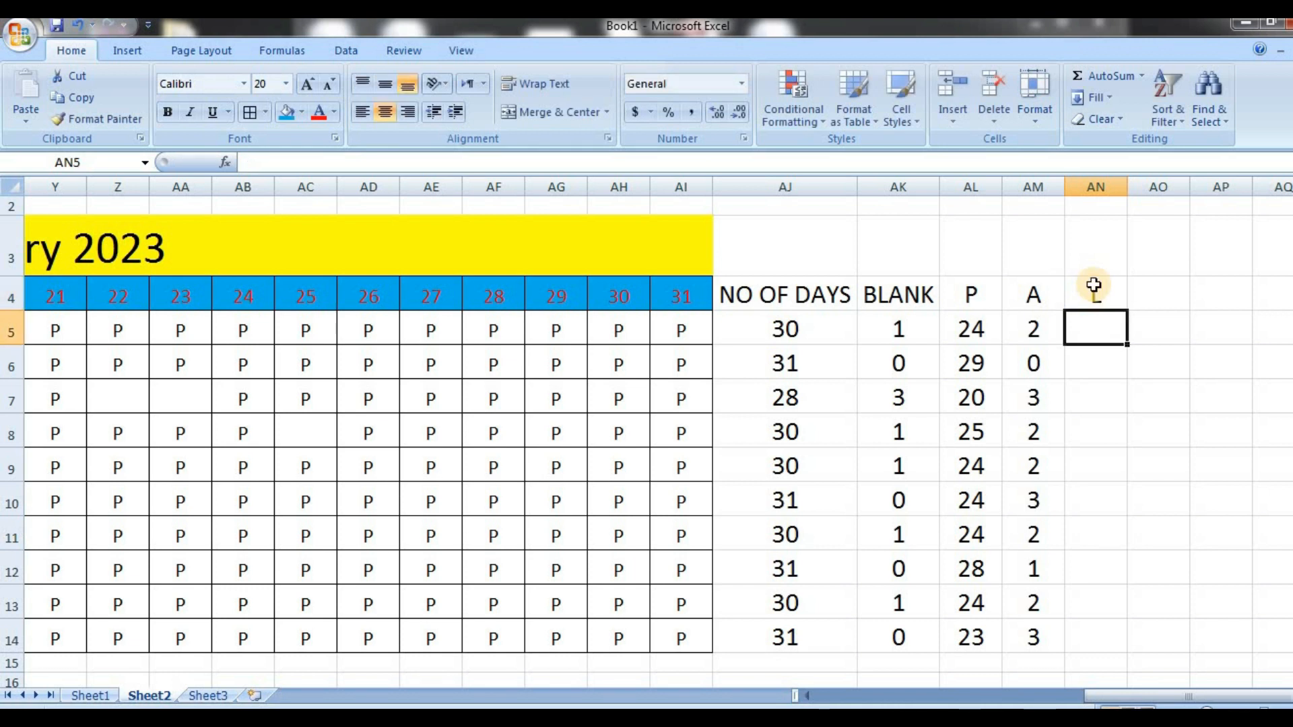
click(1035, 328)
key(ctrl+c)
click(1111, 329)
key(ctrl+v)
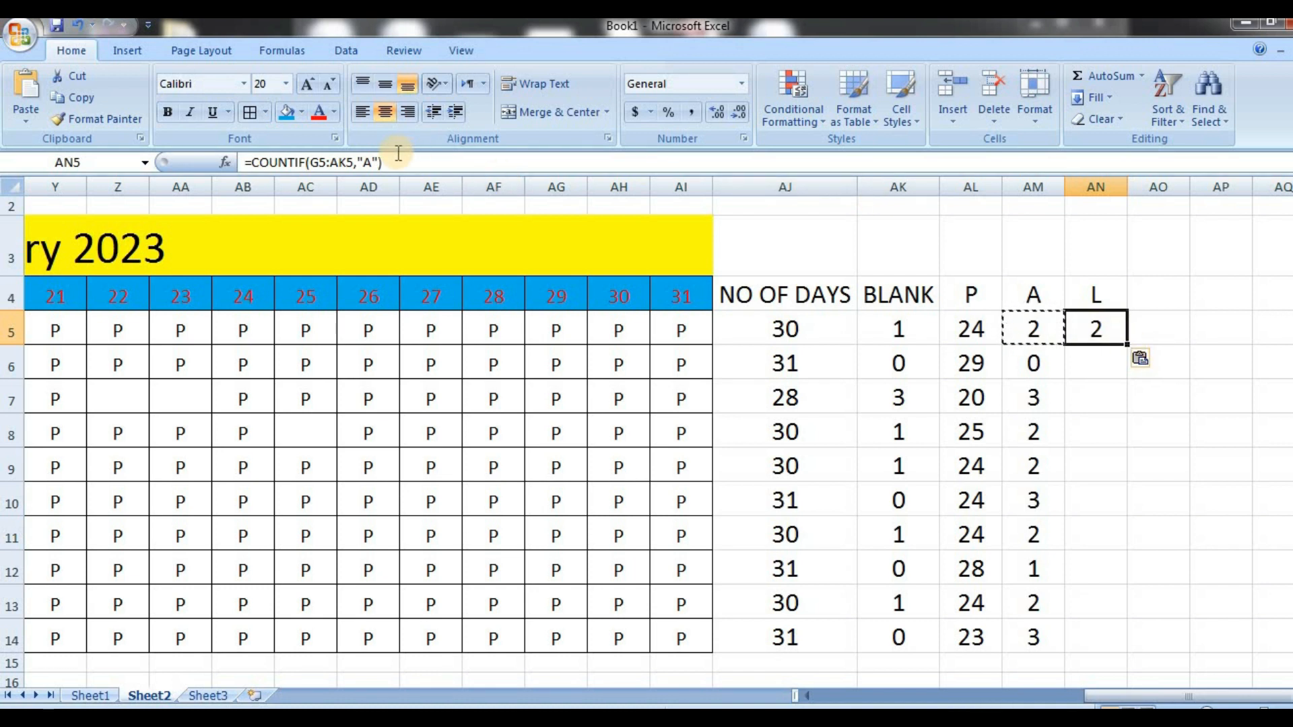
Change the COUNTIF criterion in AN5 to "L" and fill the formula down through AN14
click(372, 162)
key(BackSpace)
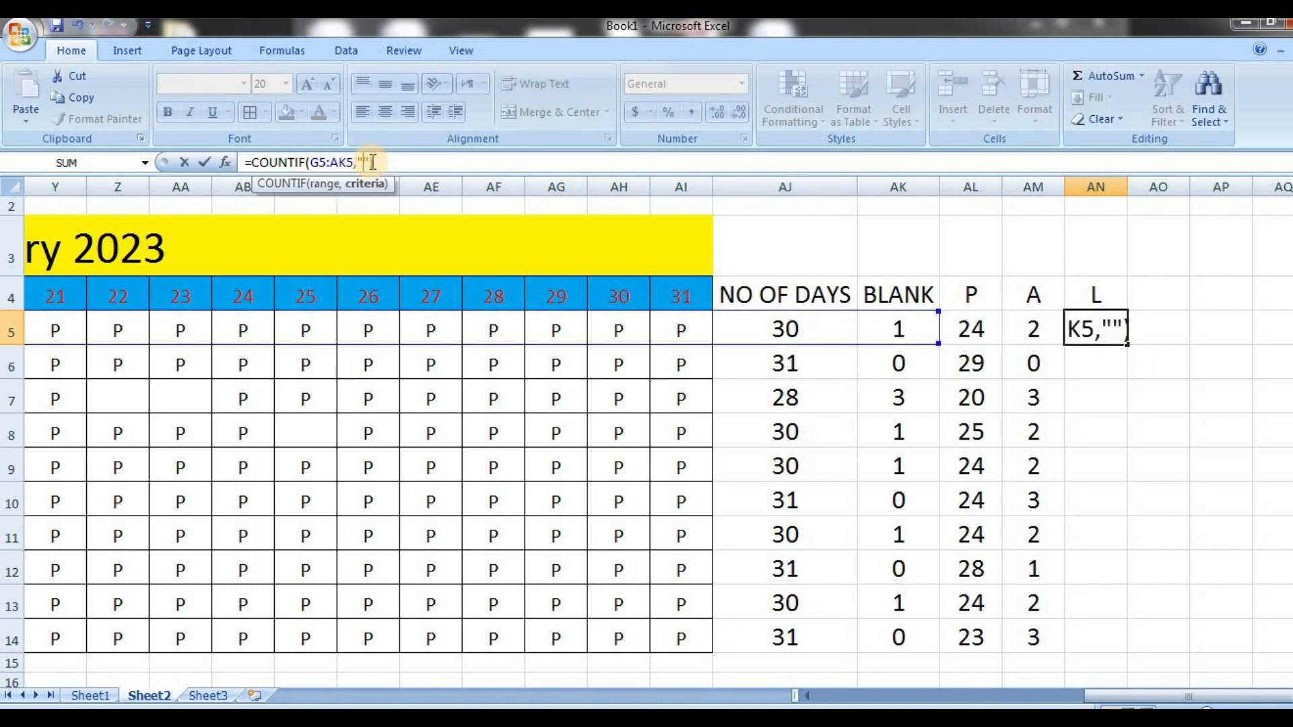
text(L)
key(Return)
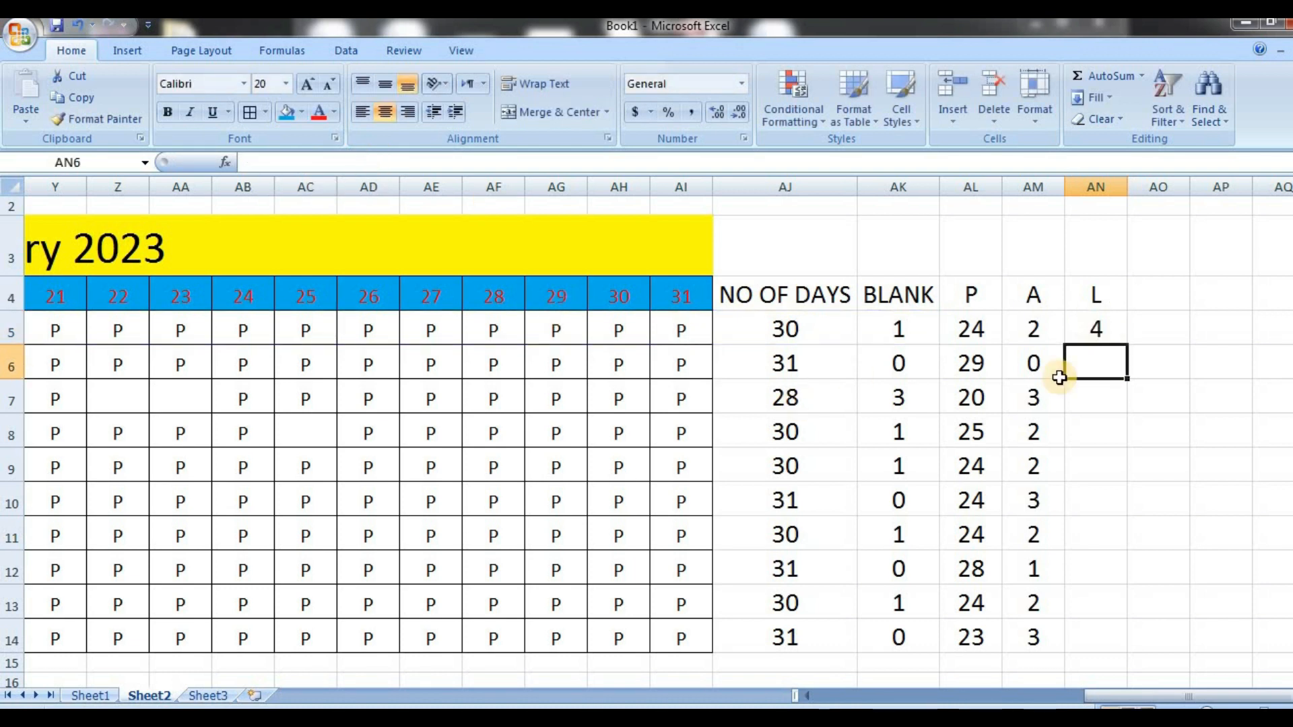
click(1093, 327)
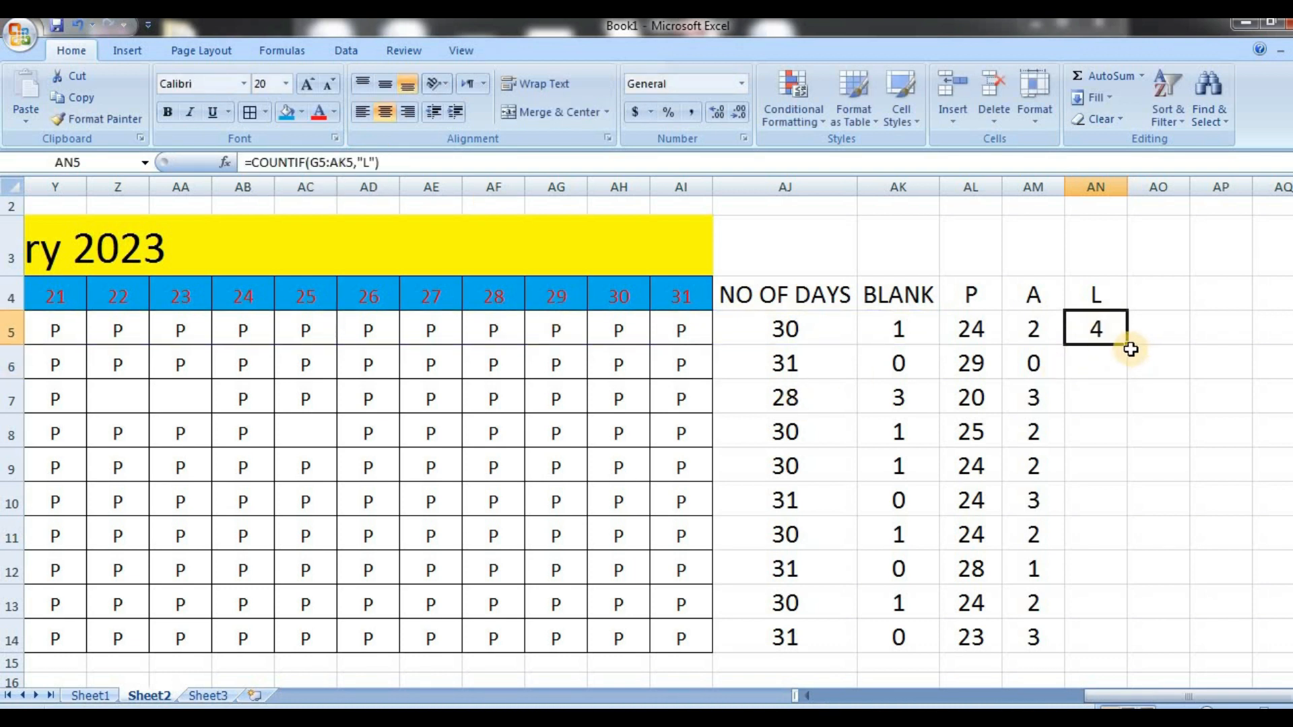
drag(1128, 347, 1118, 649)
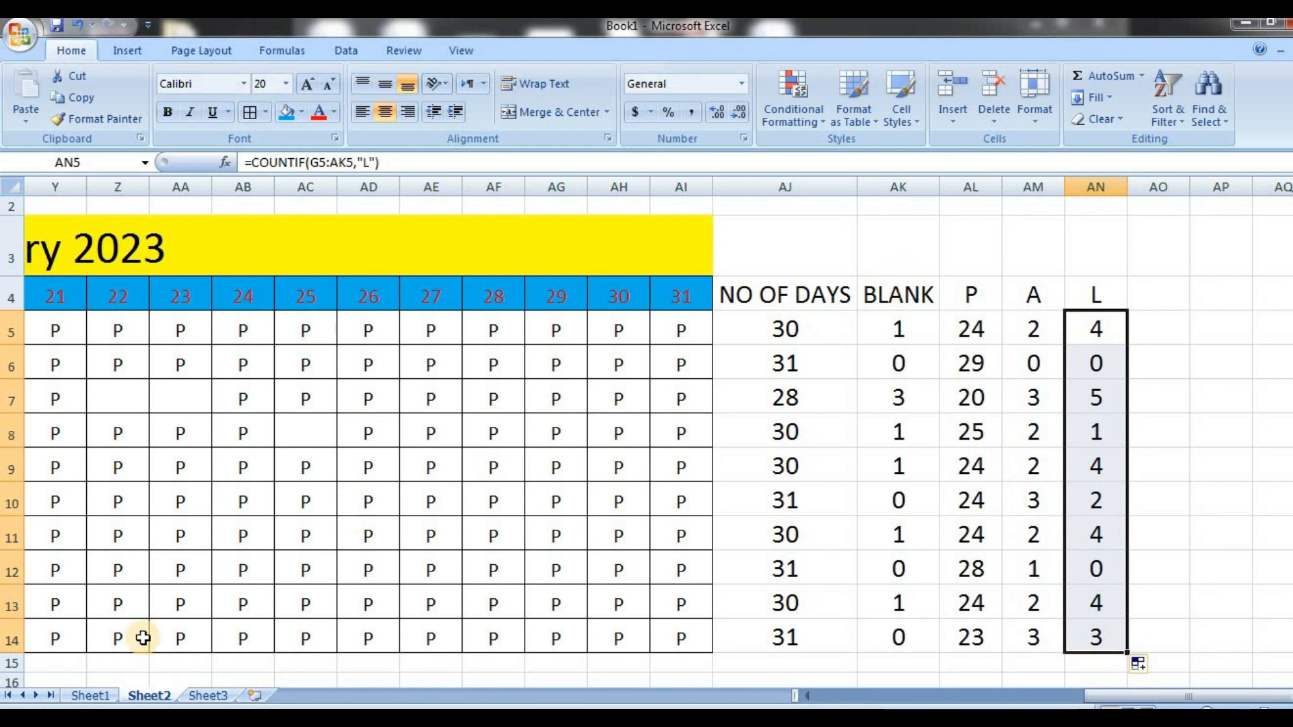
On Sheet1, enter a COUNTBLANK formula over D8:H8 in N8 and fill it down the Countblank column through N17
click(91, 697)
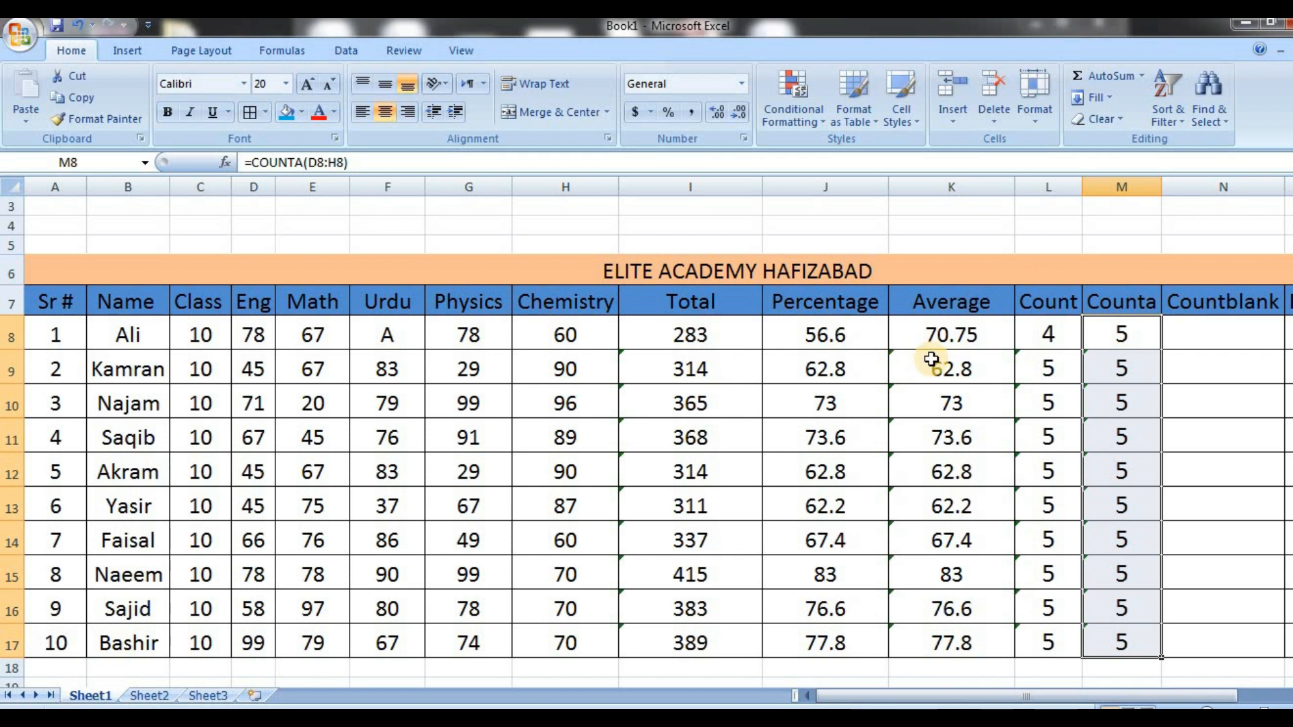
click(1211, 332)
text(=COUNTBLA)
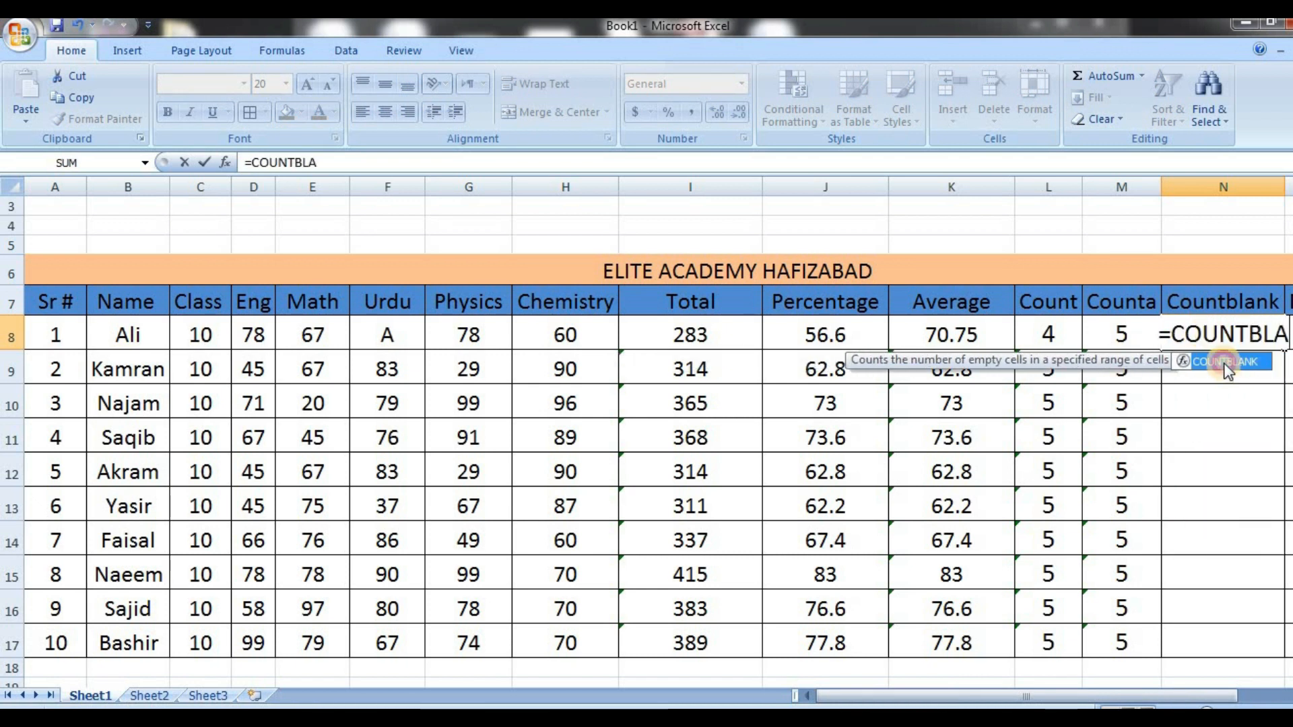
double_click(1226, 363)
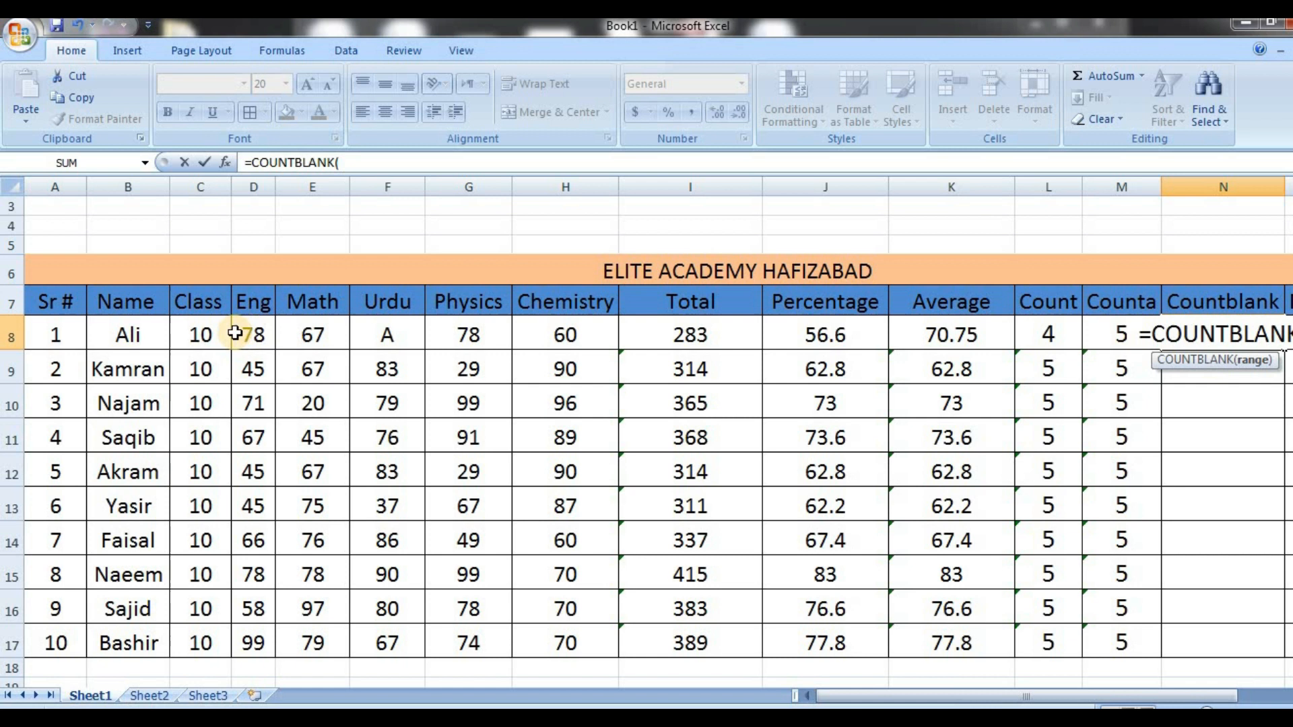
drag(234, 332, 561, 336)
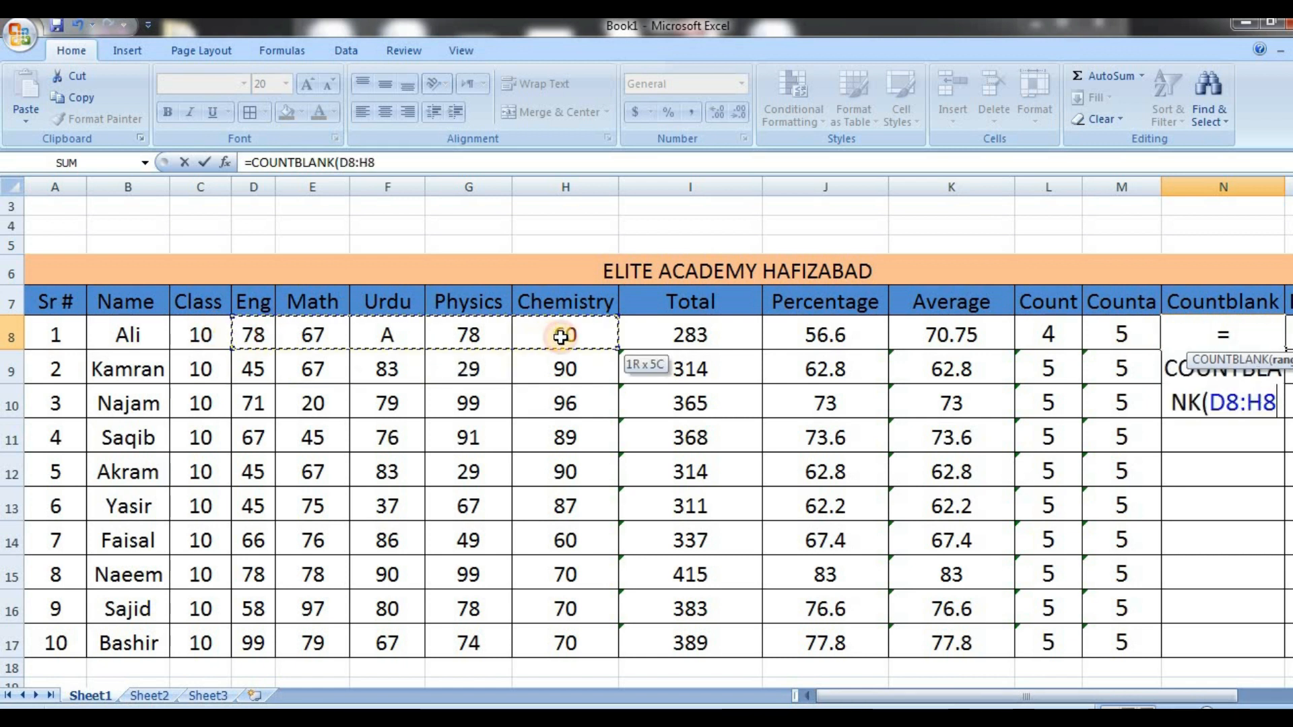
key(Return)
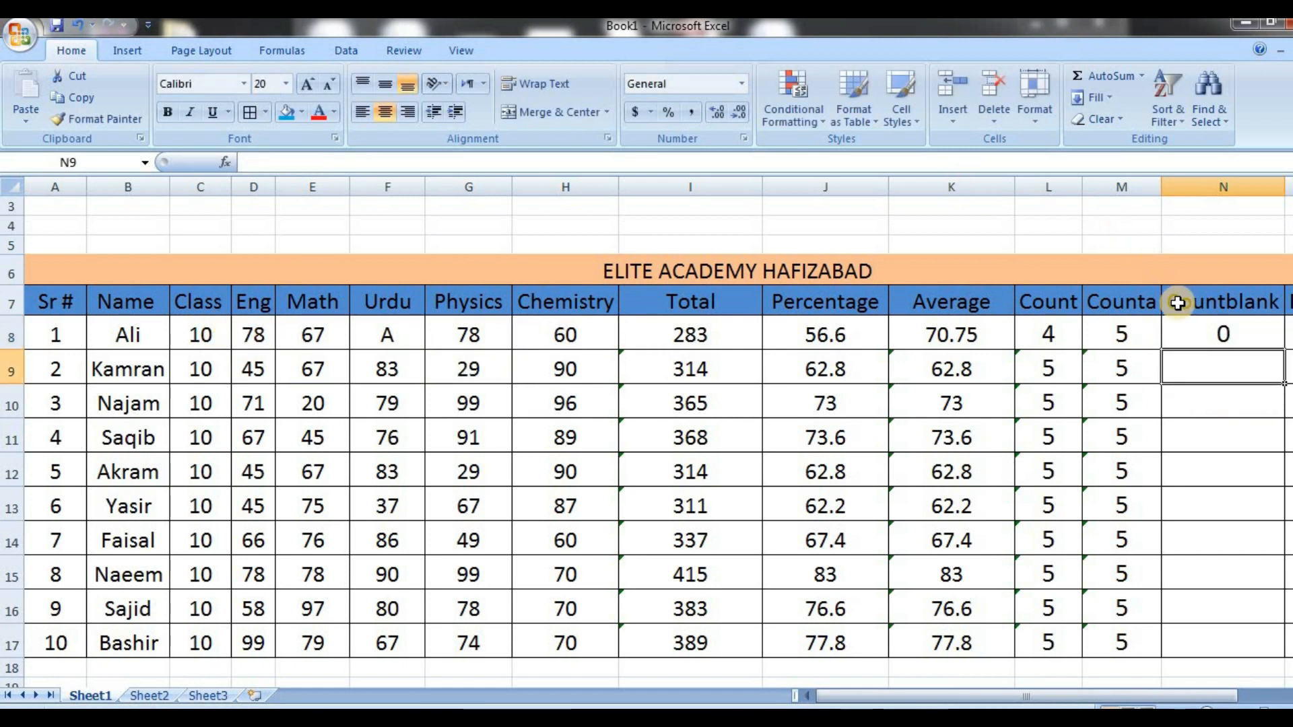
click(1202, 333)
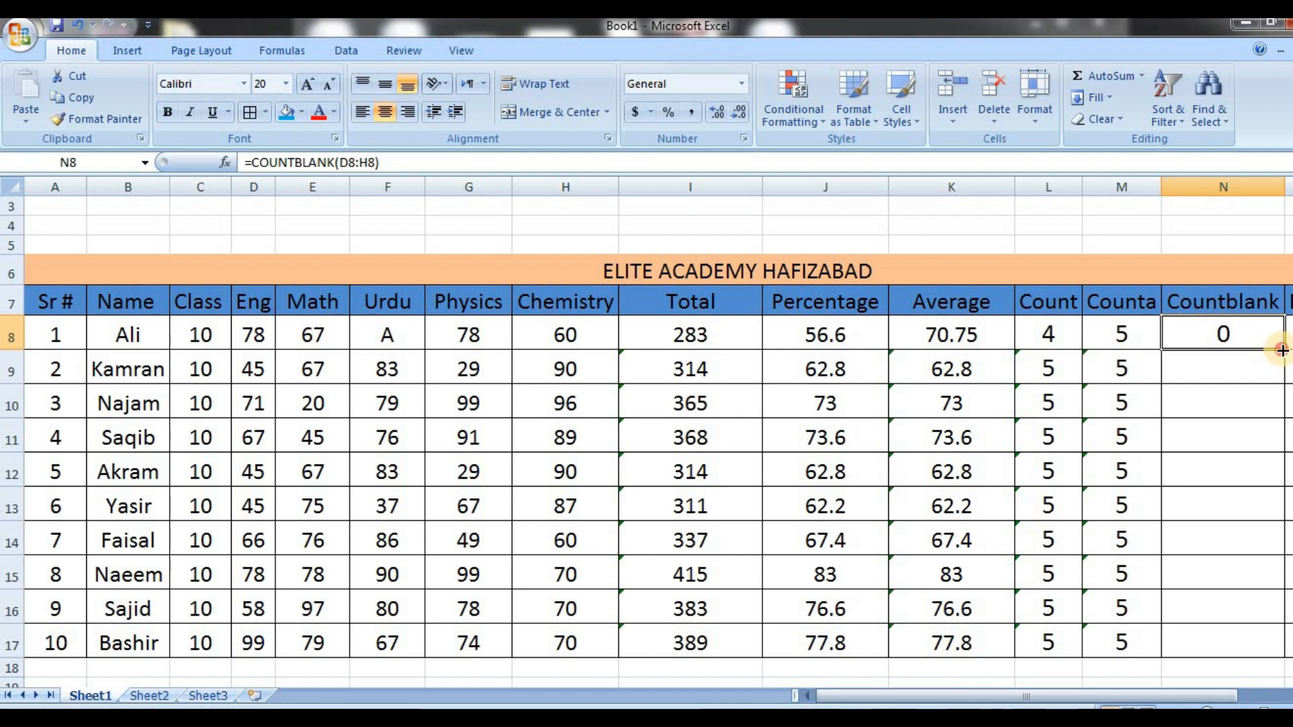
double_click(1281, 349)
Enter a MAX formula over D8:H8 in O8 and fill it down the Max column through O17
key(Right)
key(Right)
key(Right)
key(Right)
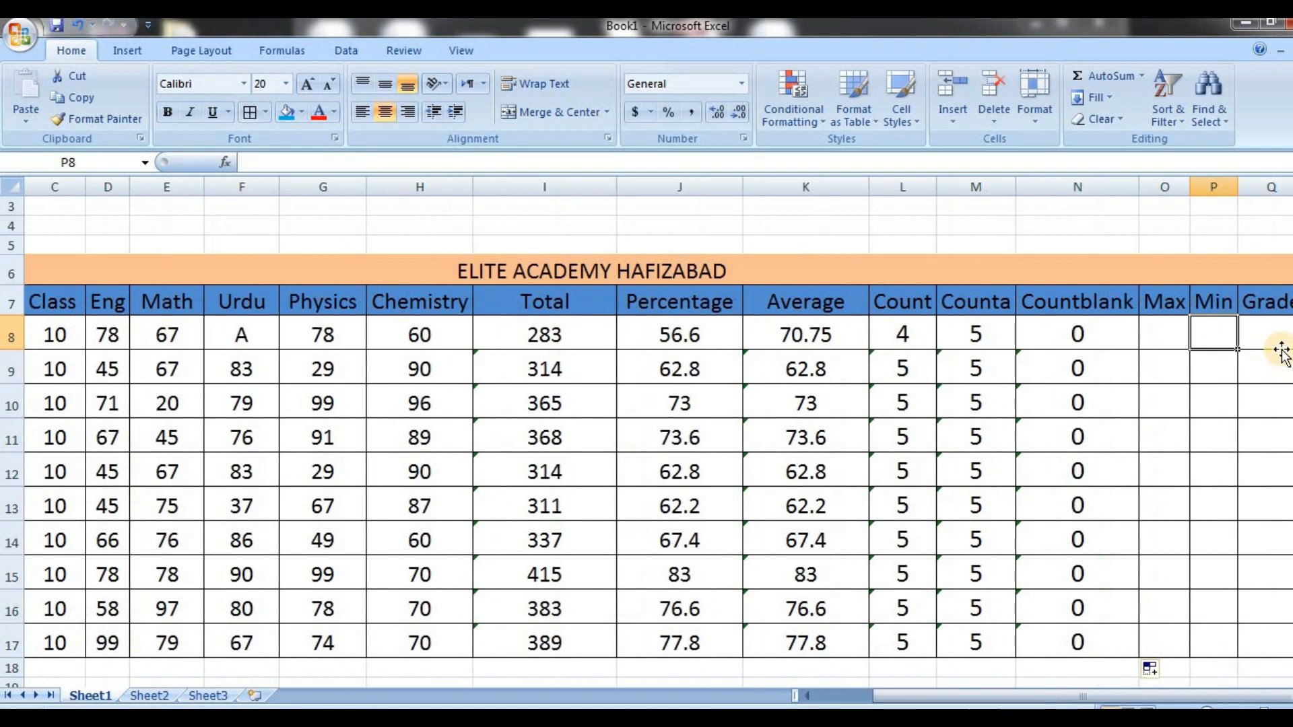
key(Right)
key(Right)
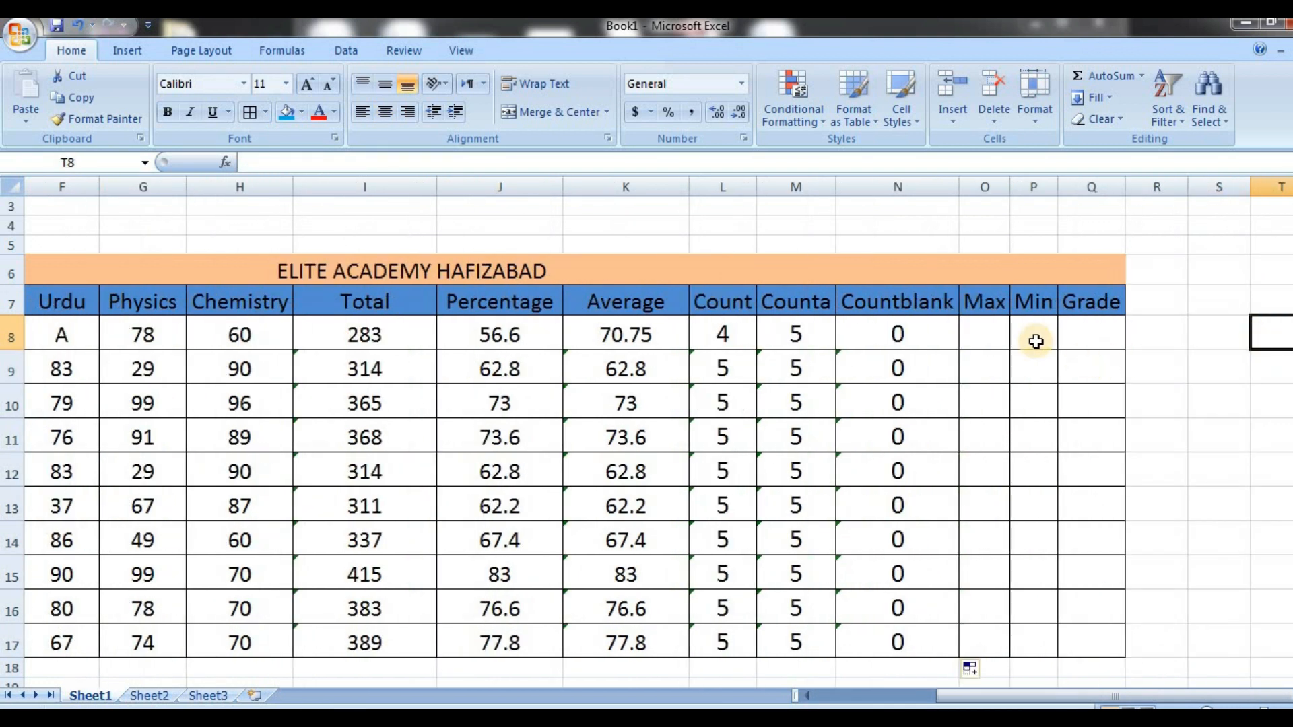
click(978, 337)
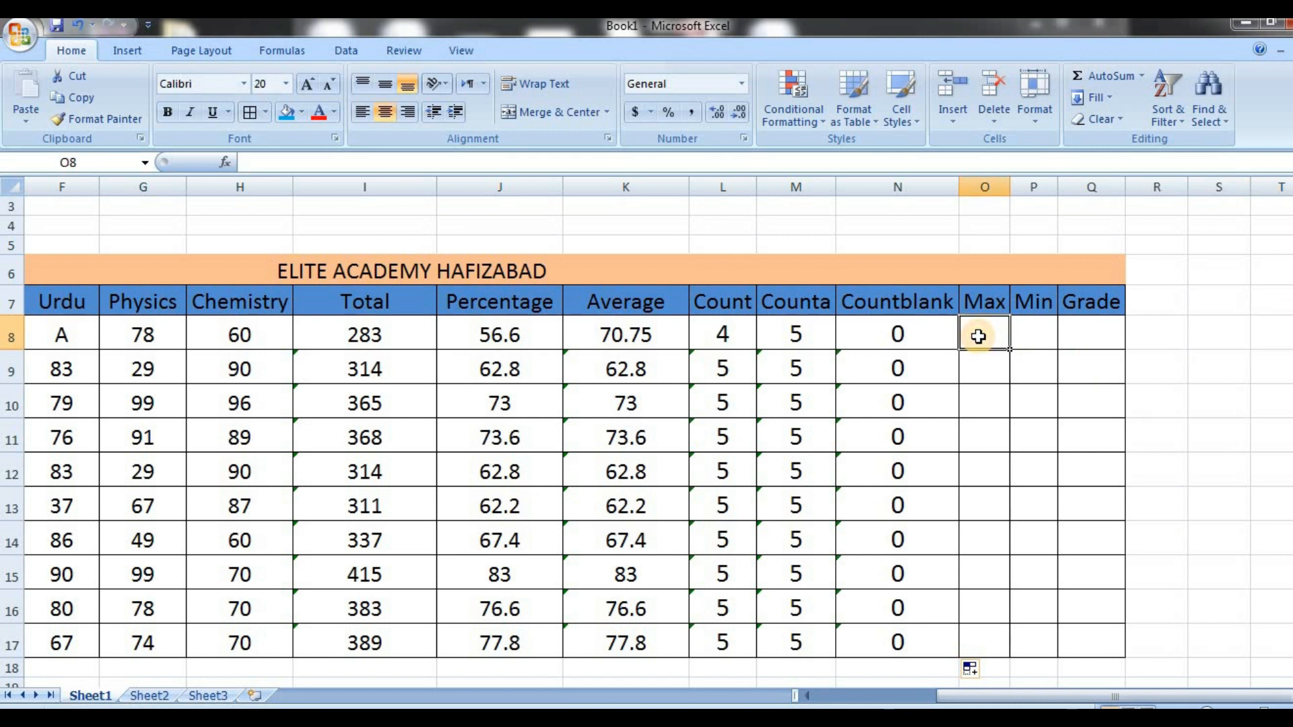
text(=MAX)
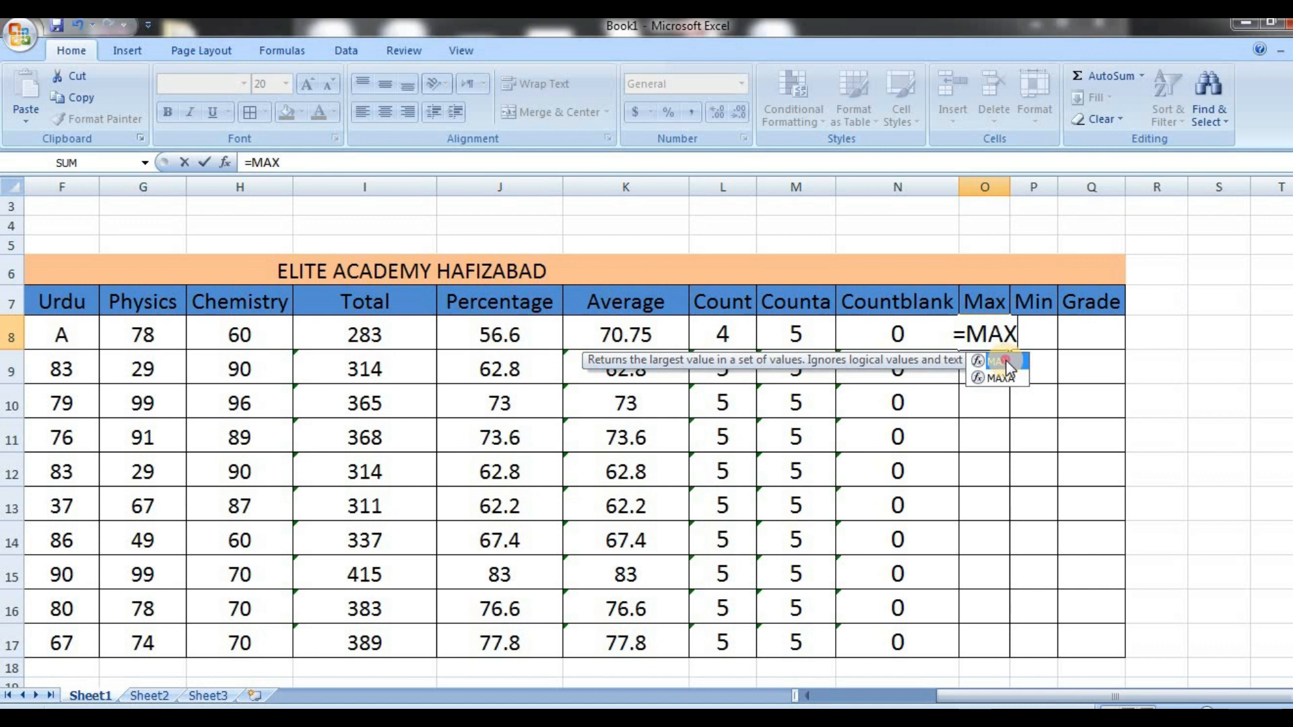
double_click(1006, 362)
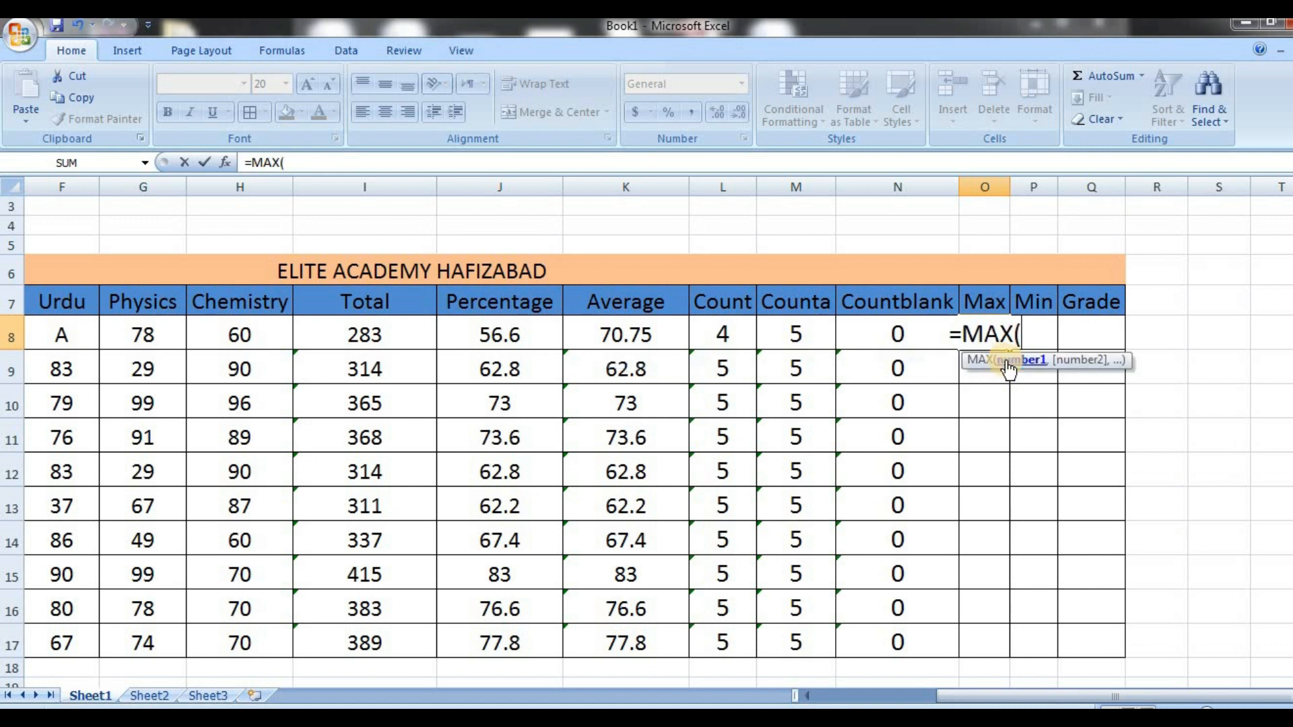
key(Left)
key(Left)
key(Left)
key(Left)
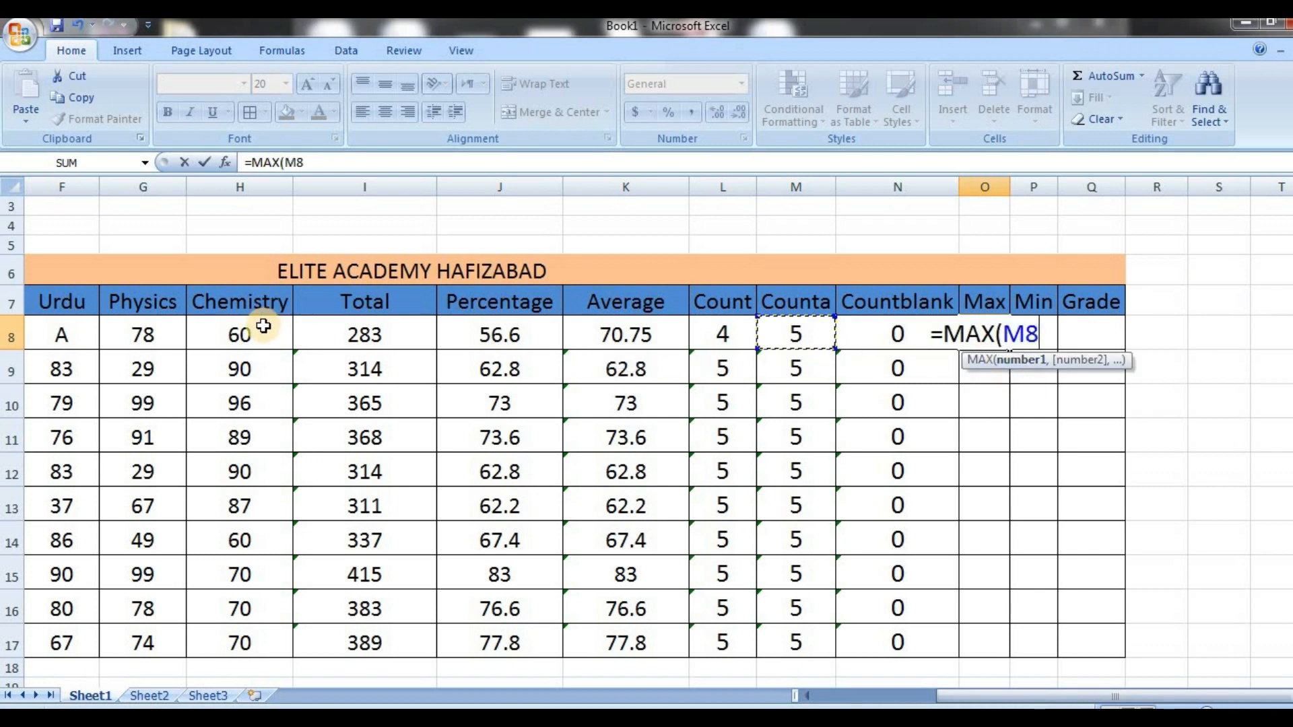
click(262, 326)
key(Left)
key(Left)
key(Left)
key(Left)
key(Left)
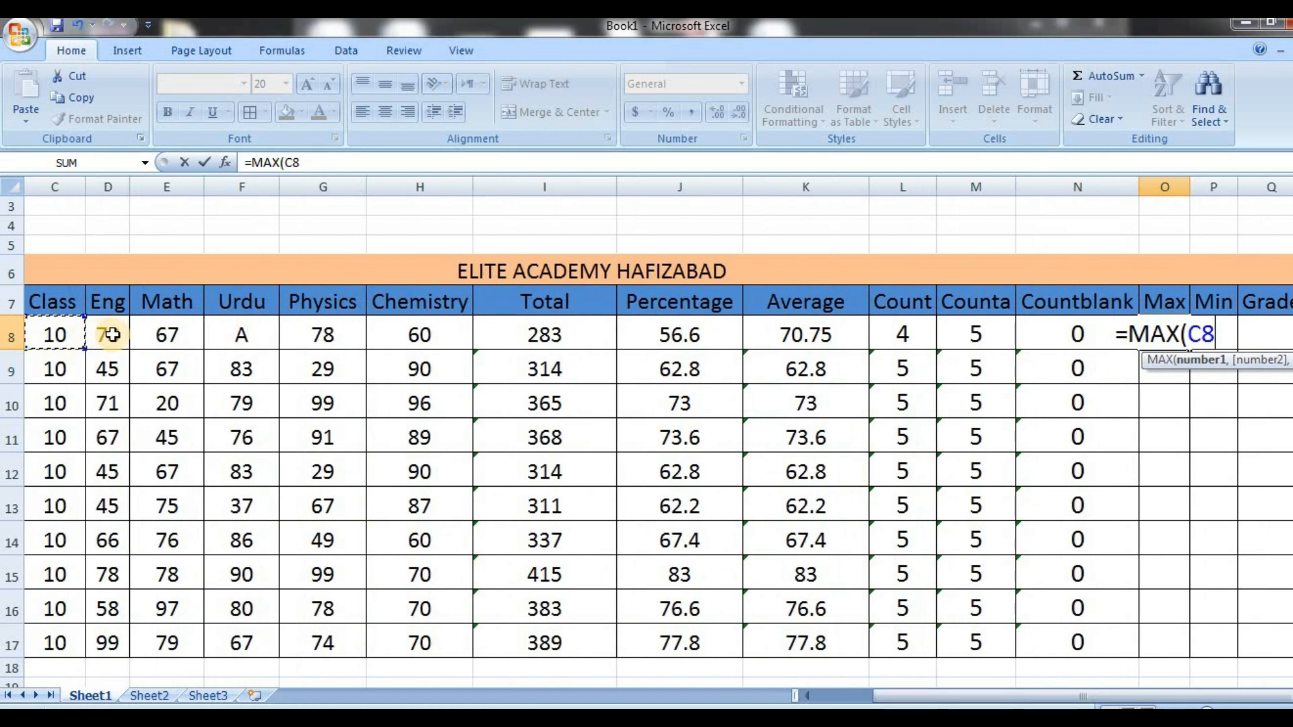
drag(105, 333, 424, 330)
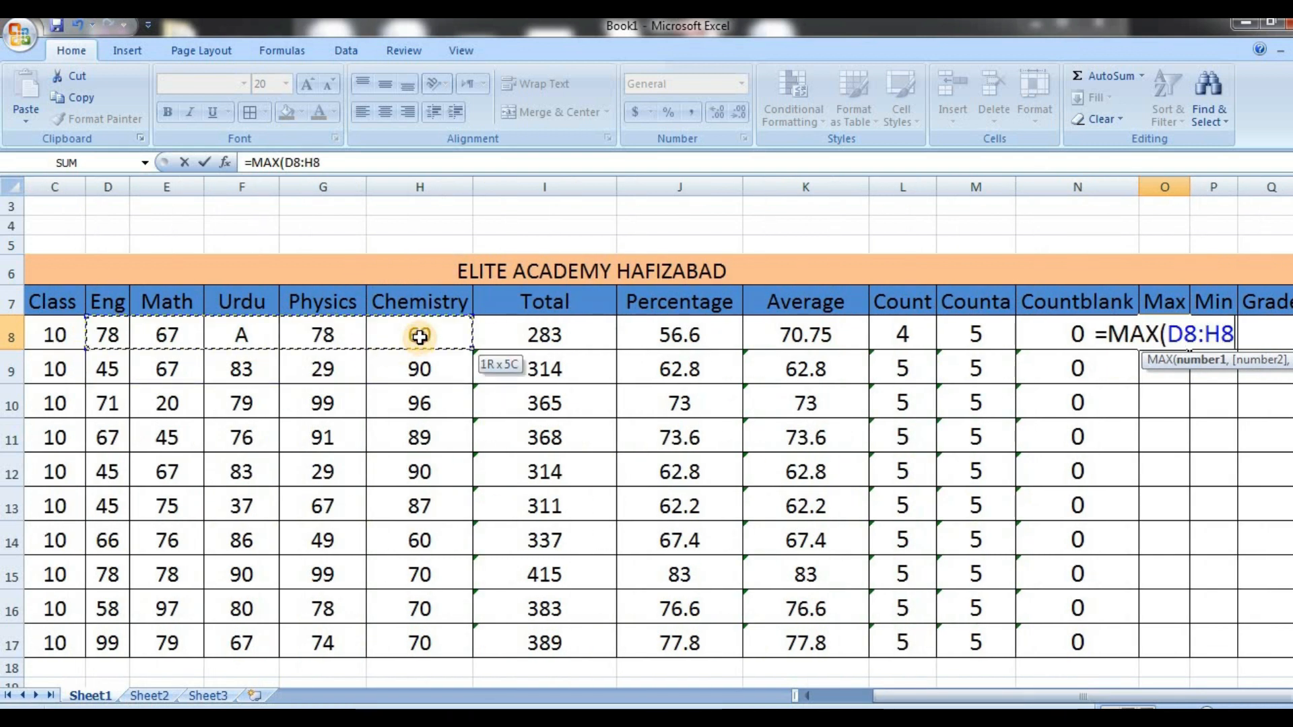
key(Return)
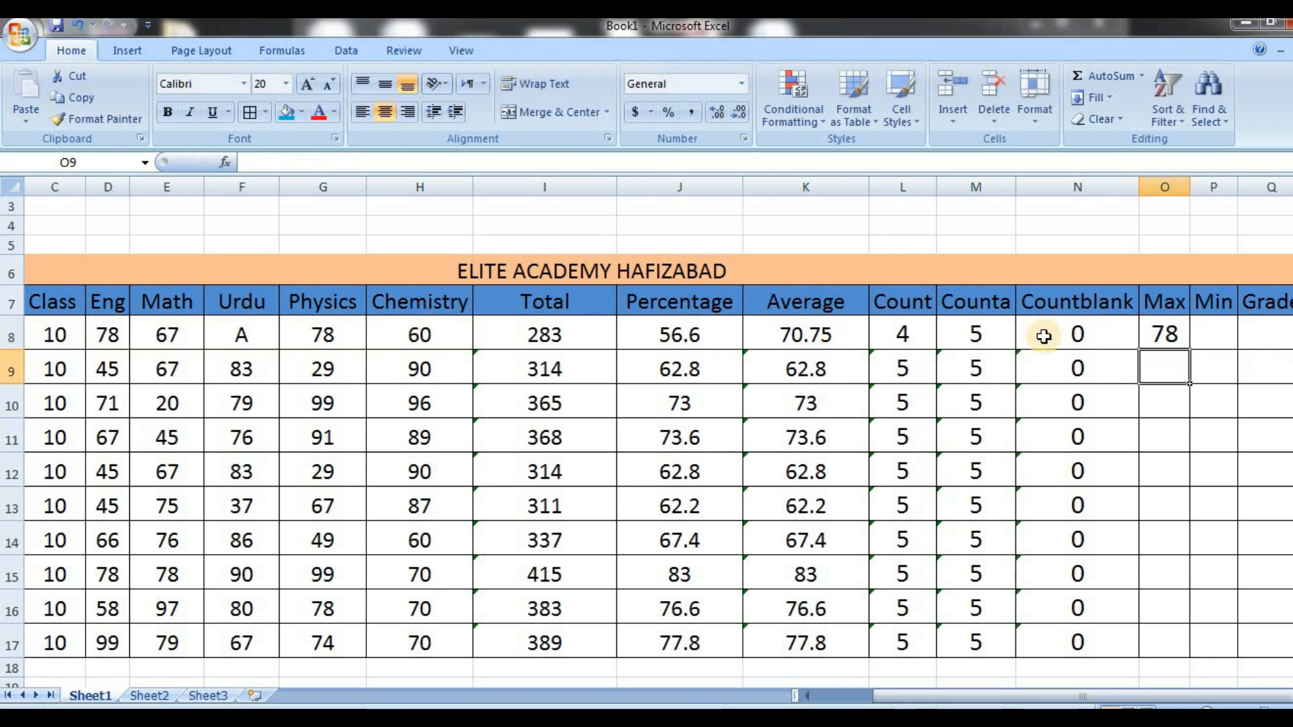
click(1179, 343)
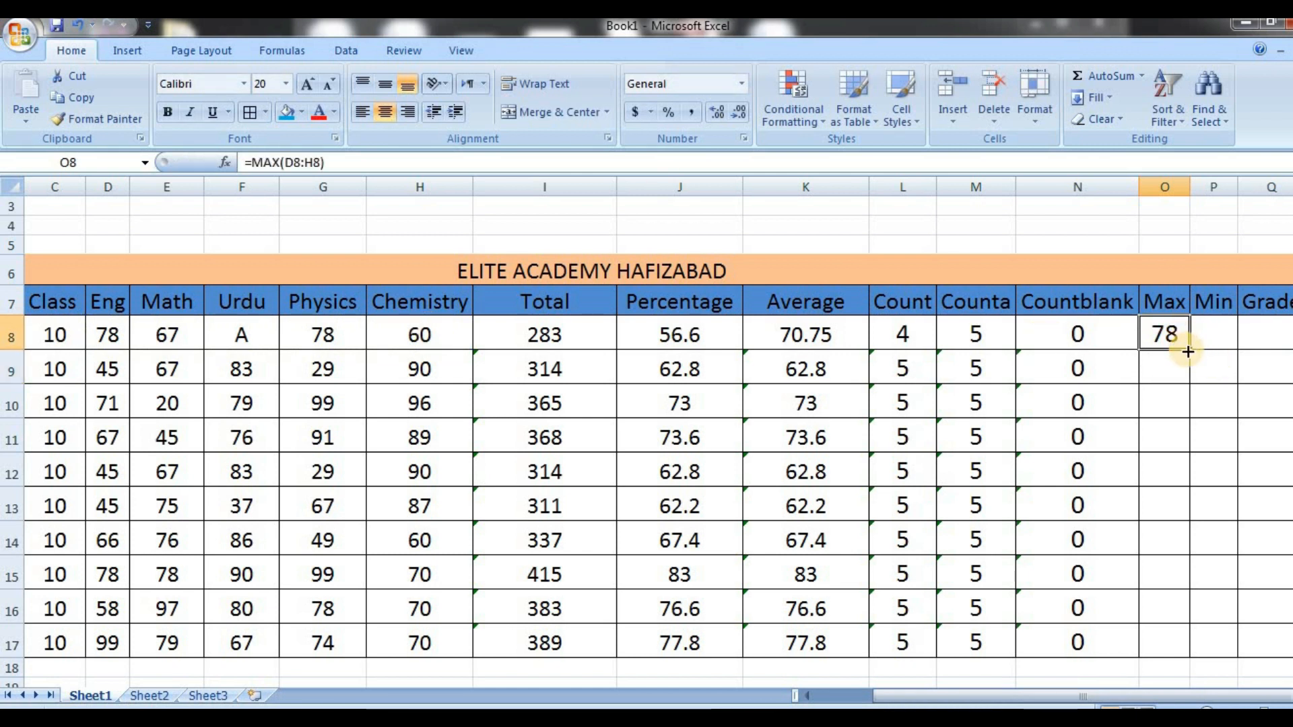
double_click(1187, 351)
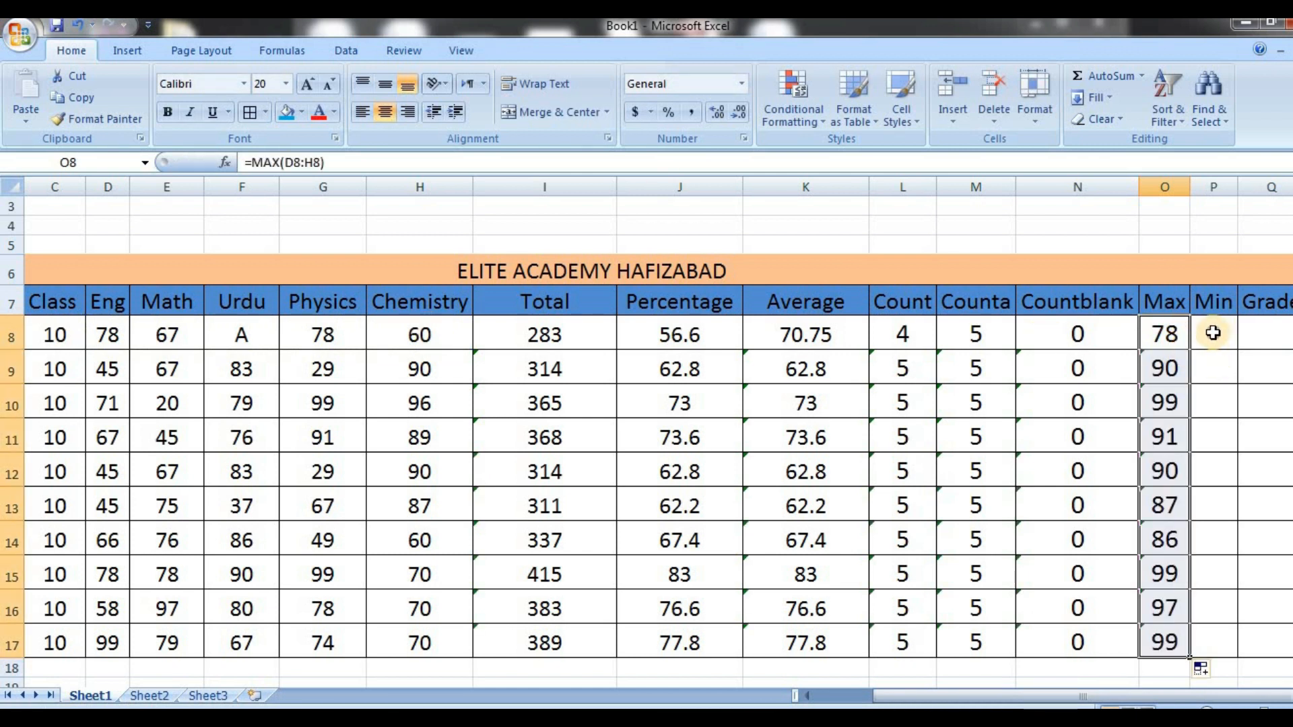
Enter a MIN formula over D8:H8 in P8 and fill it down the Min column through P17
click(1213, 332)
text(=MIN)
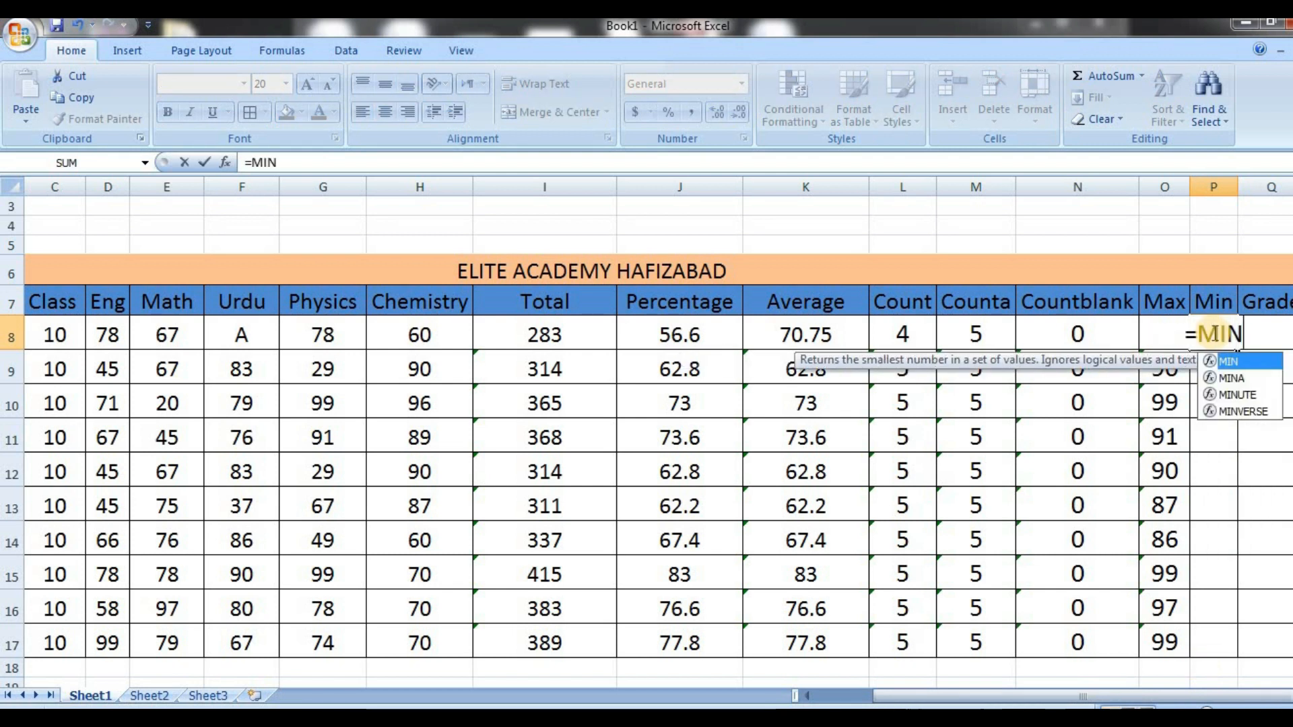
double_click(1251, 362)
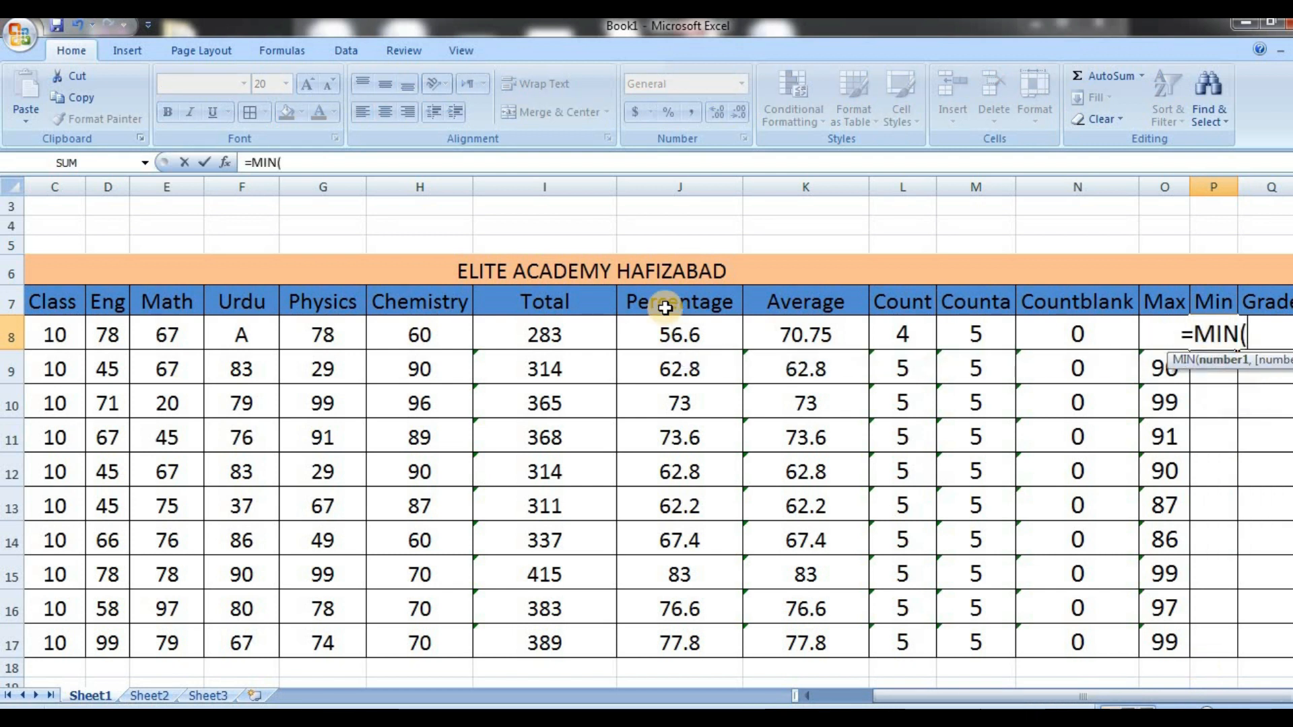
drag(108, 333, 406, 328)
key(Return)
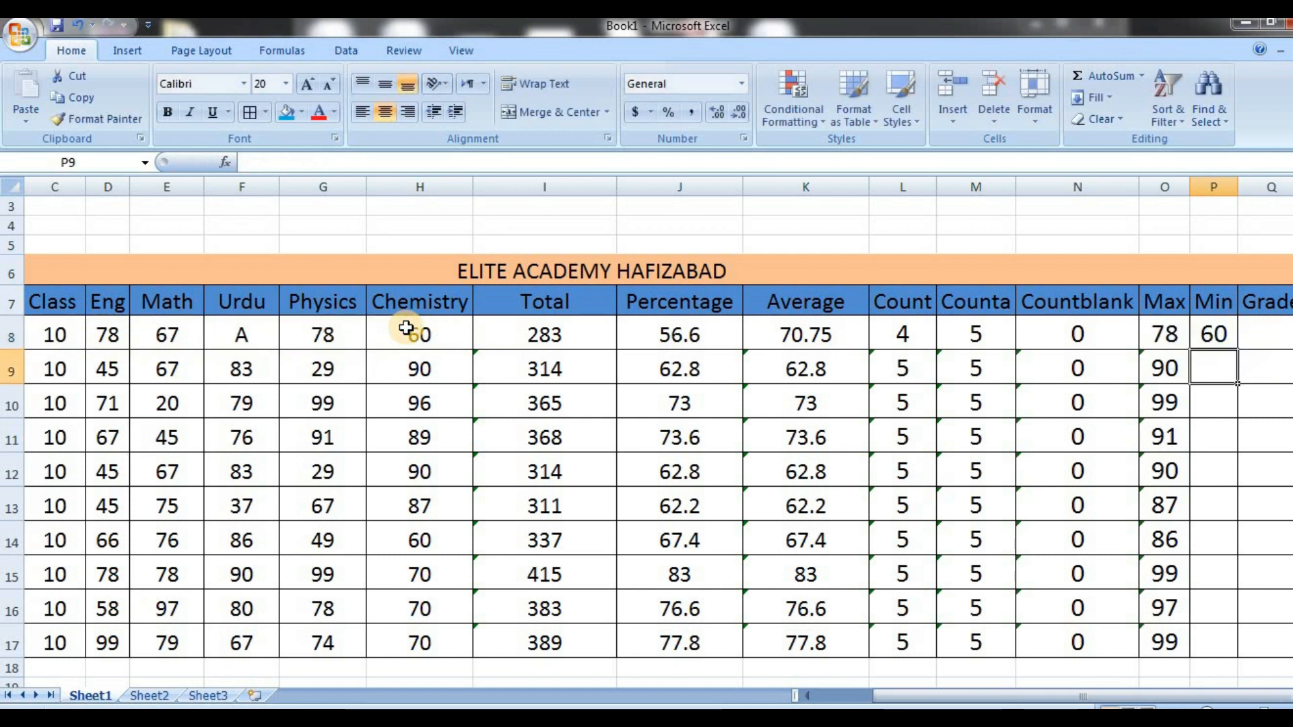
click(1209, 336)
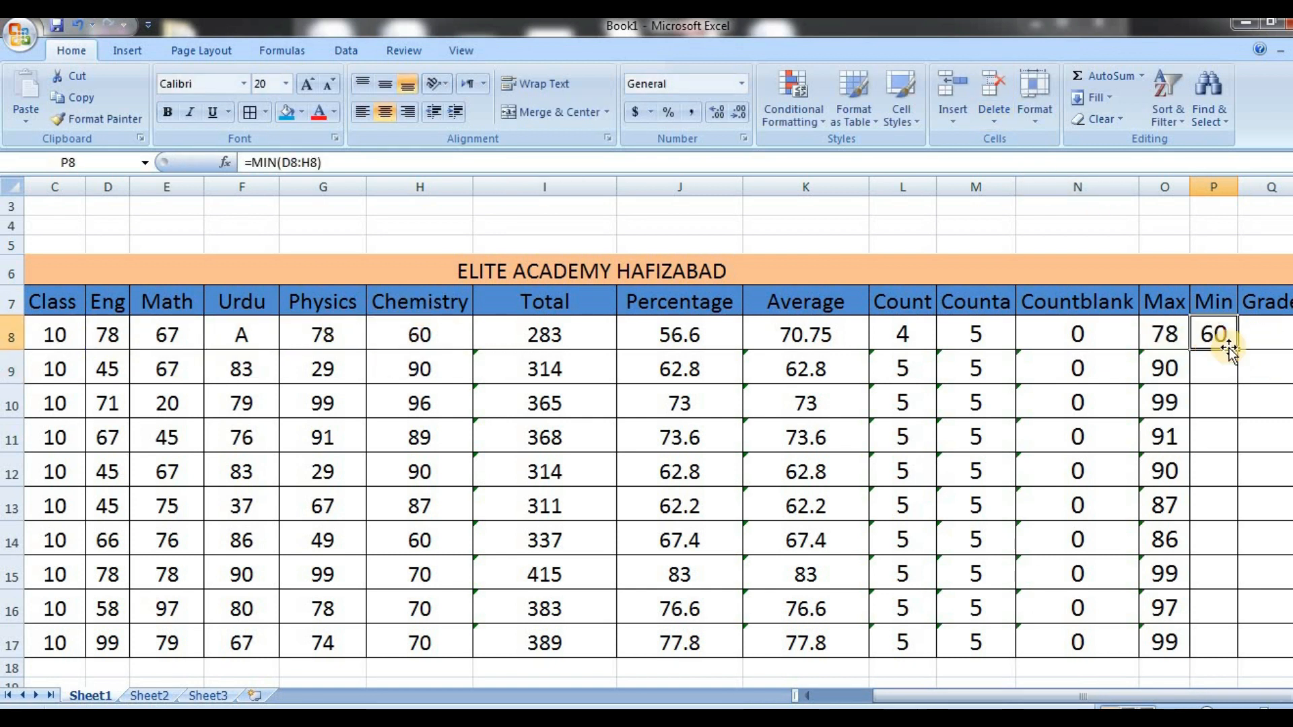
double_click(1236, 350)
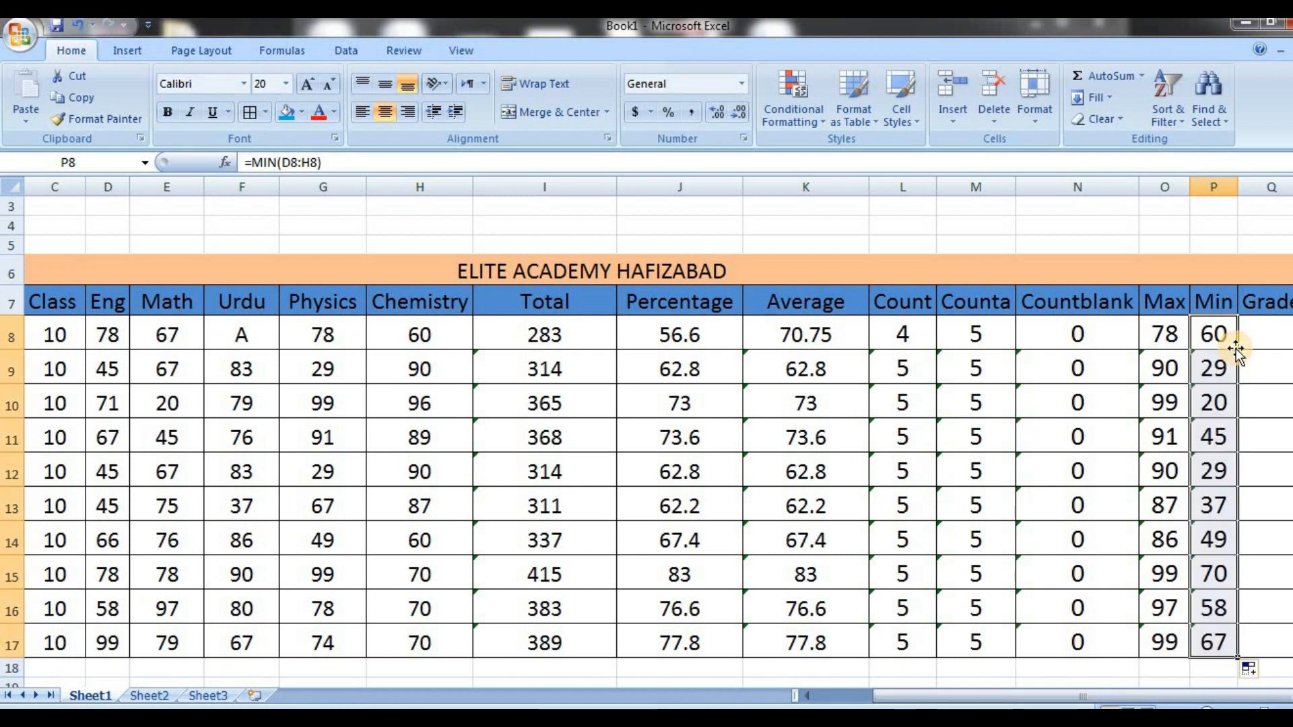
In the empty area beside the Names and Age table, enter "Greater than" in N25 and the symbol > in O25
key(Right)
key(Right)
key(Right)
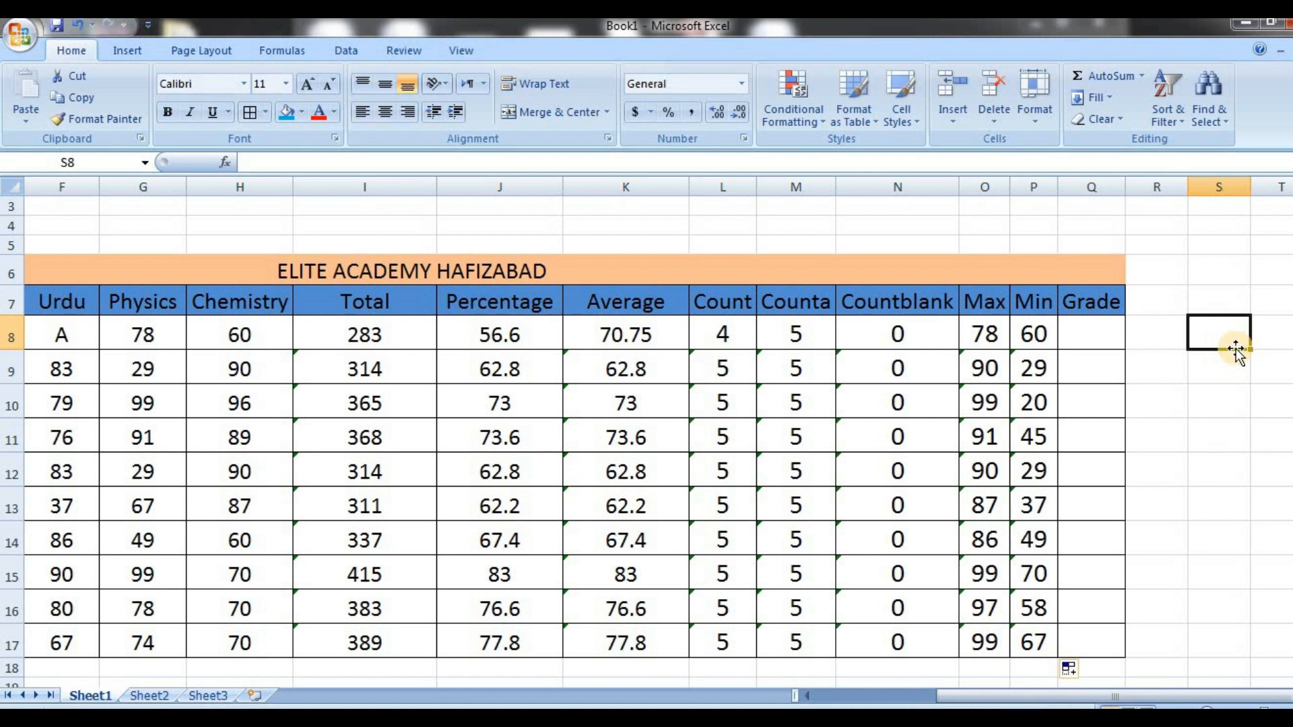
key(Down)
key(Down)
key(Down)
key(Down)
key(Down)
key(Down)
key(Down)
key(Down)
key(Down)
key(Down)
key(Down)
key(Down)
key(Down)
key(Down)
key(Down)
key(Down)
key(Down)
key(Down)
key(Down)
key(Down)
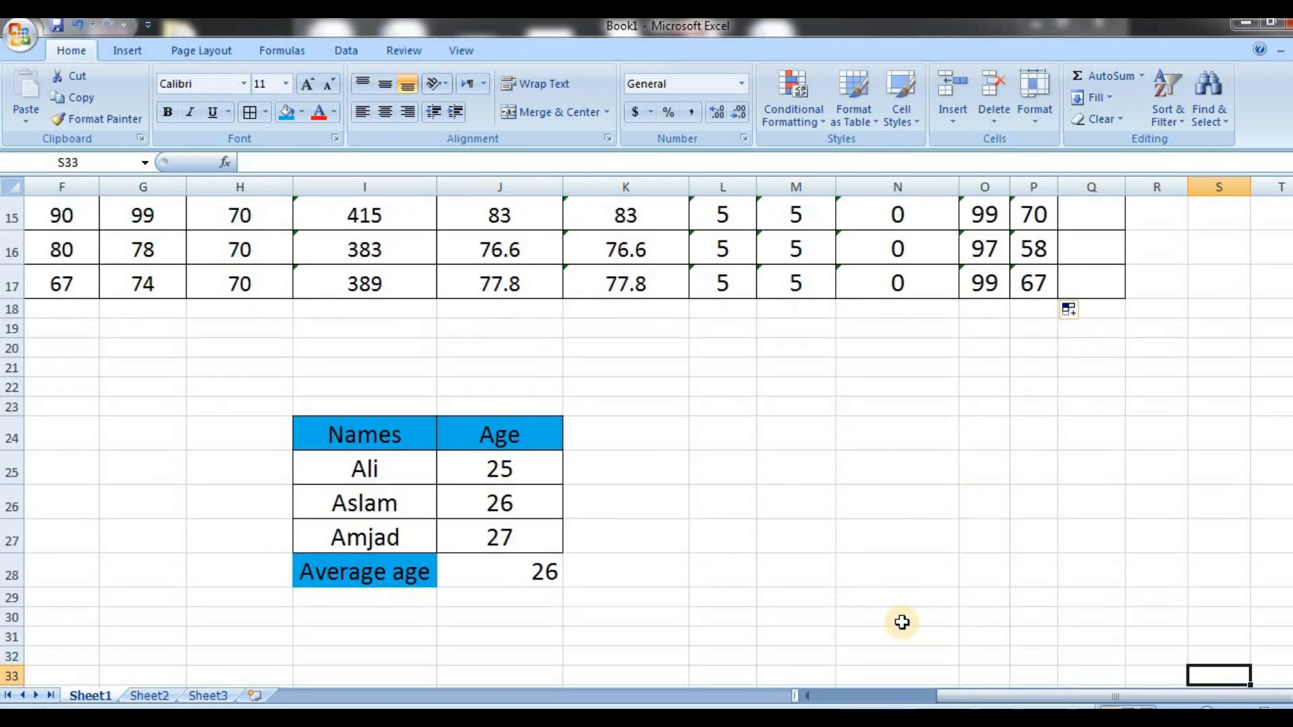
click(900, 471)
text(Greater)
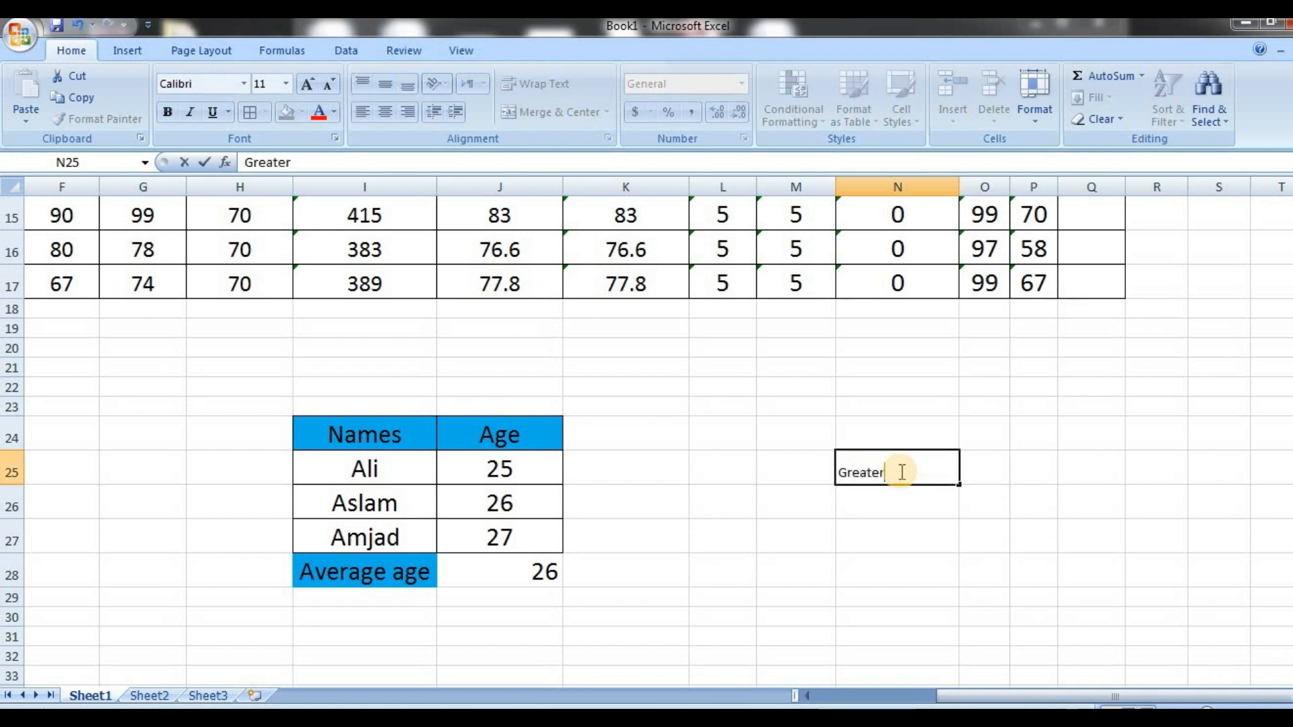
text( than)
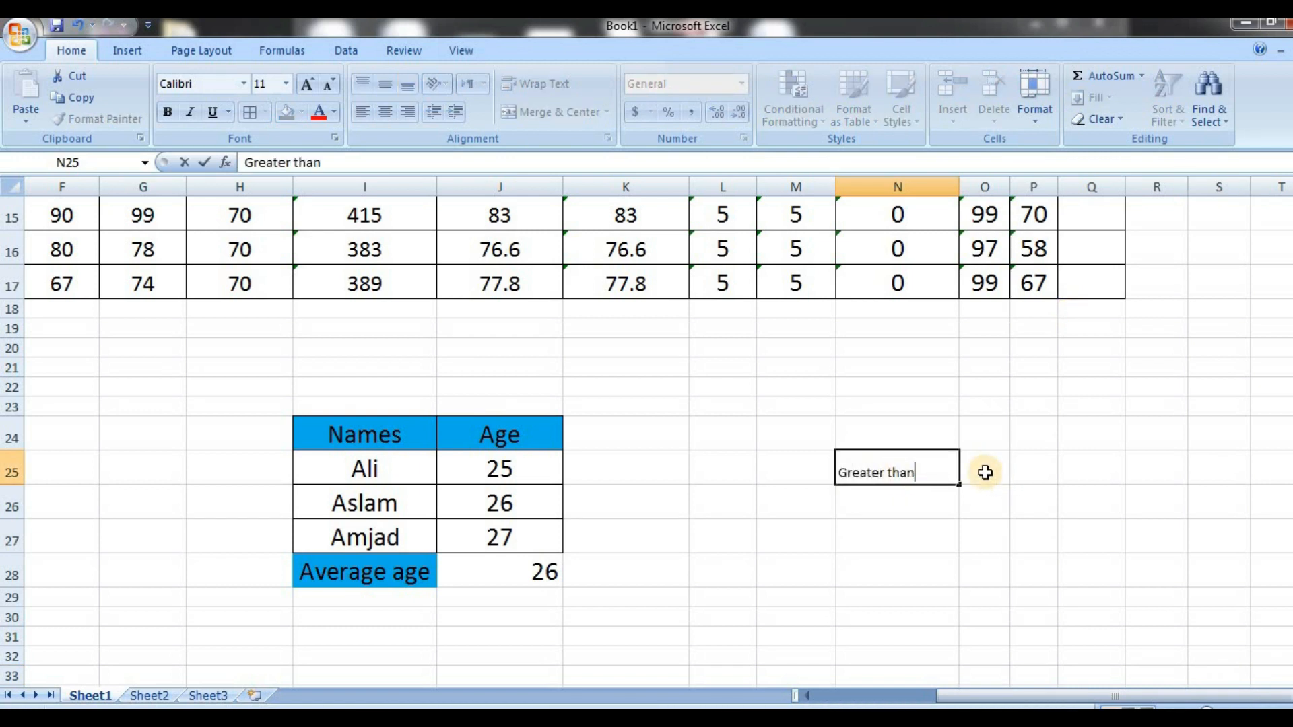
click(985, 472)
text(>)
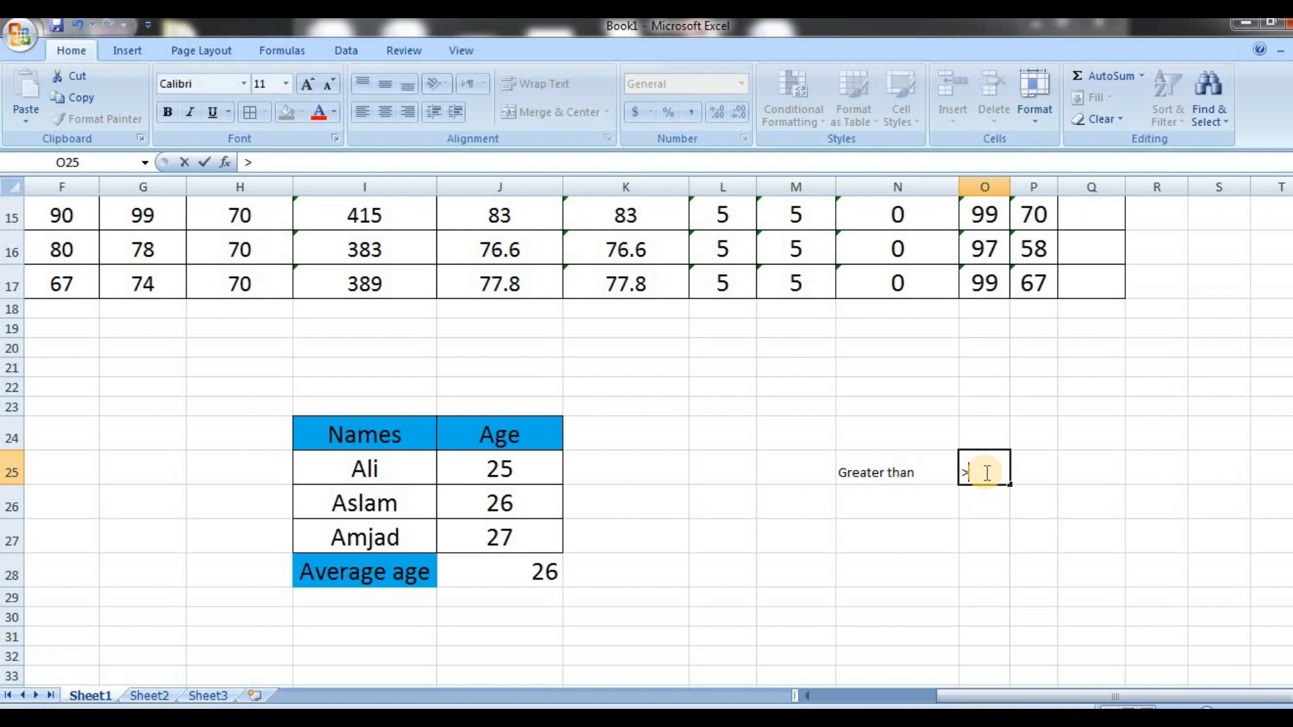
Enter "less than" in N26 and the symbol < in O26
click(911, 504)
text(I)
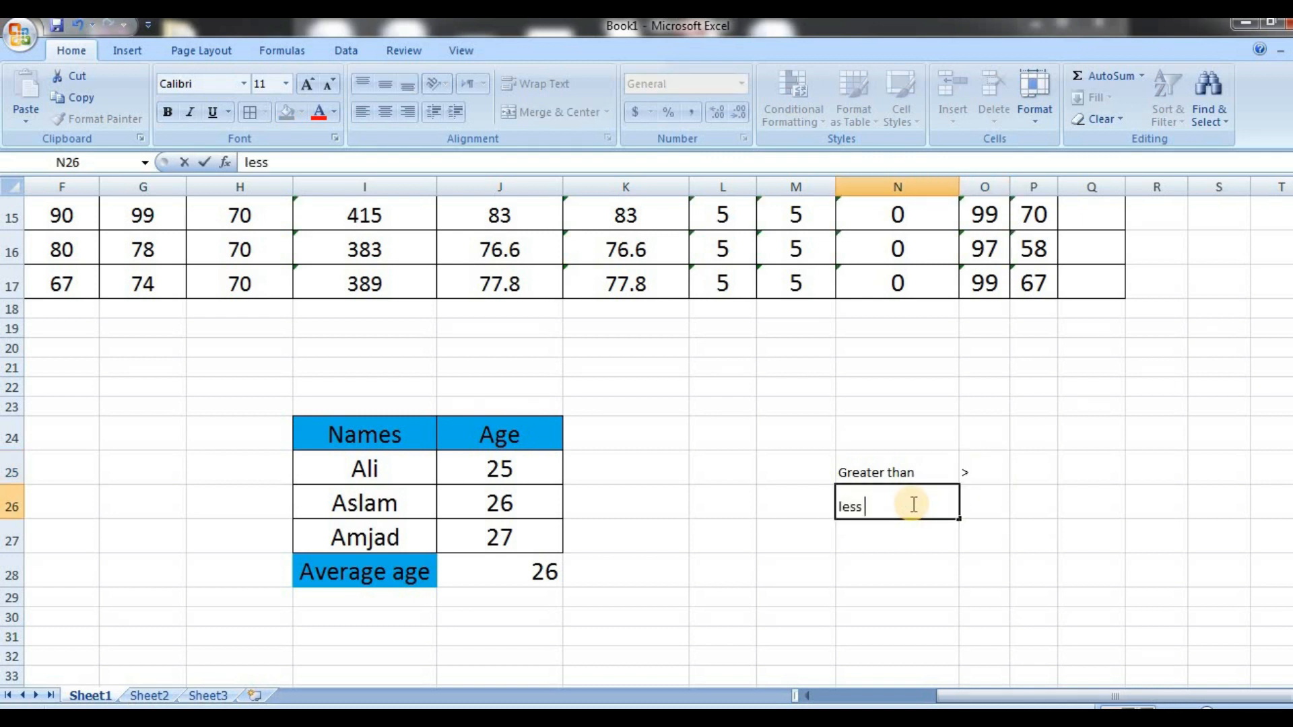
text(ess than)
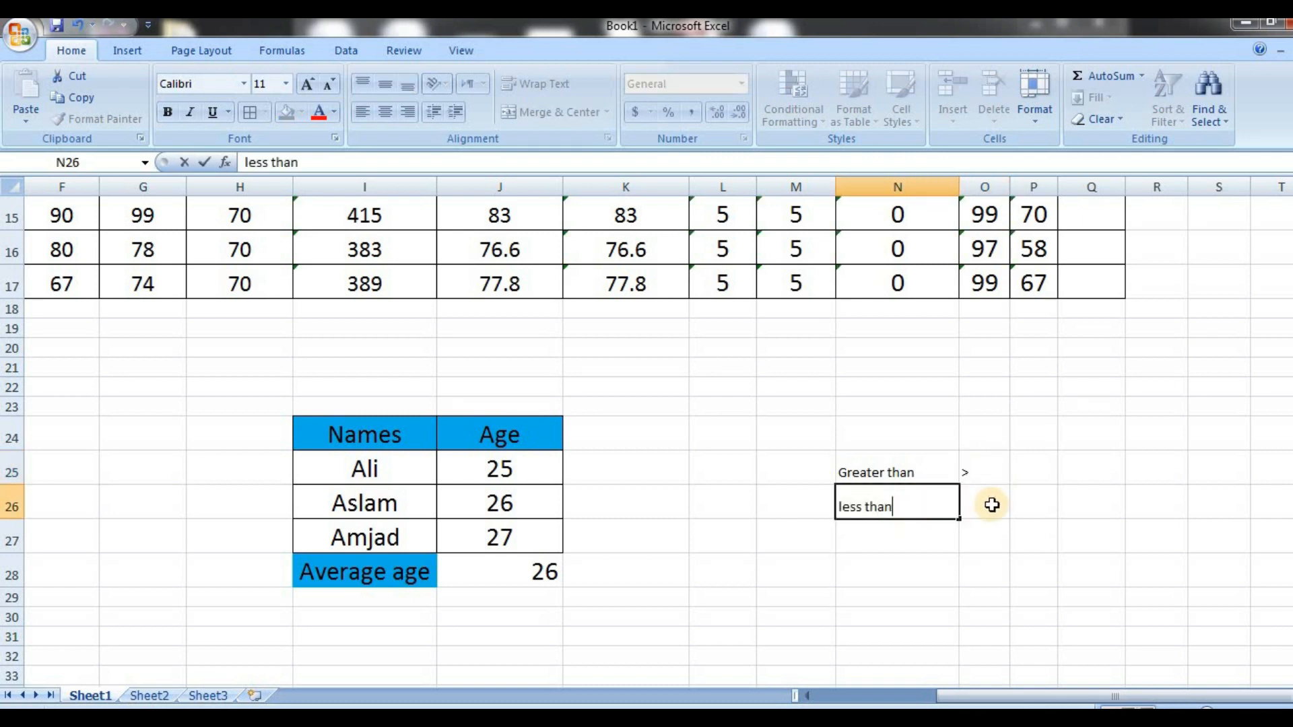
click(991, 505)
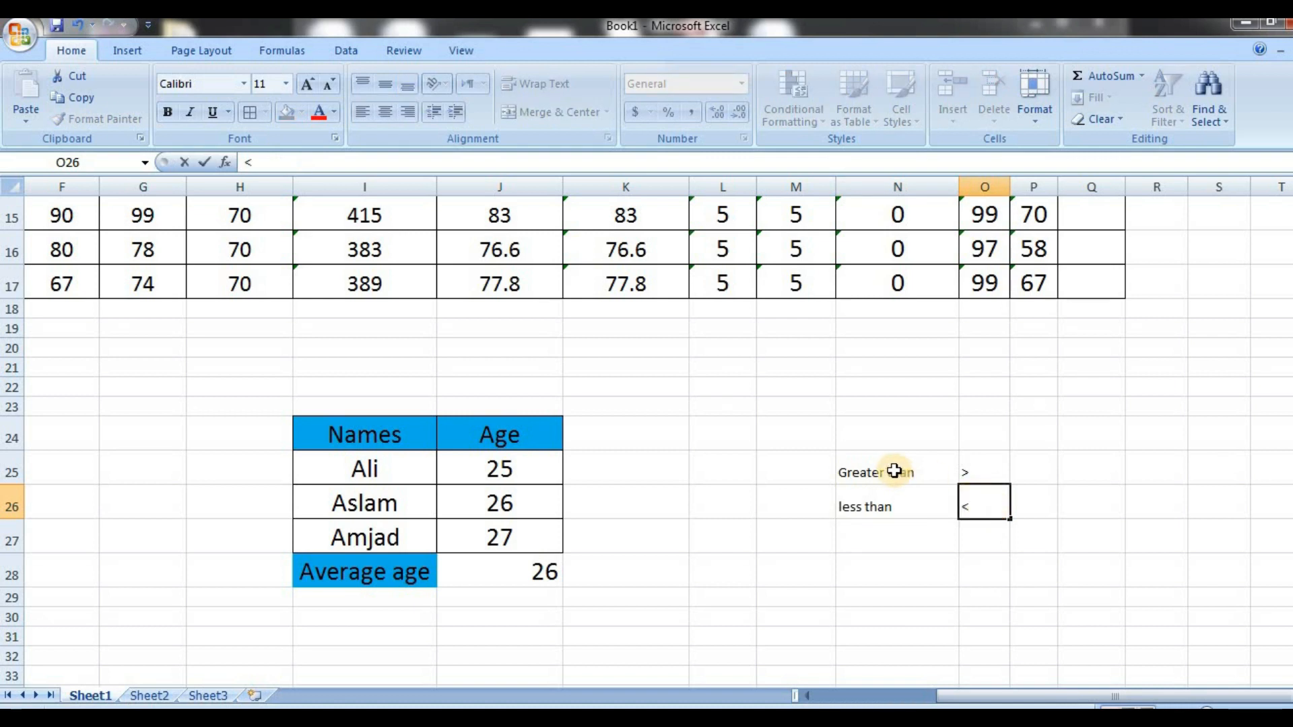
Increase the font size of N25:O31 to 20 and widen column N to fit the "Greater than" label
drag(895, 472, 996, 639)
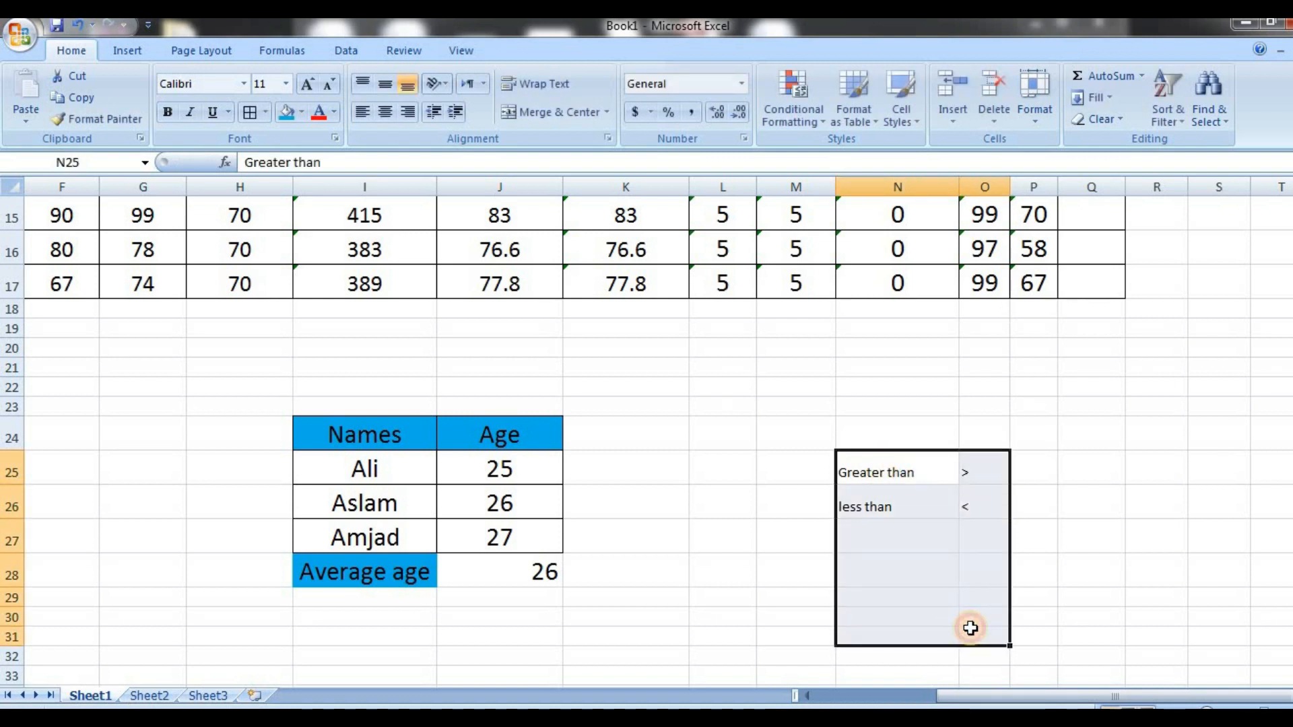
click(308, 85)
click(308, 85)
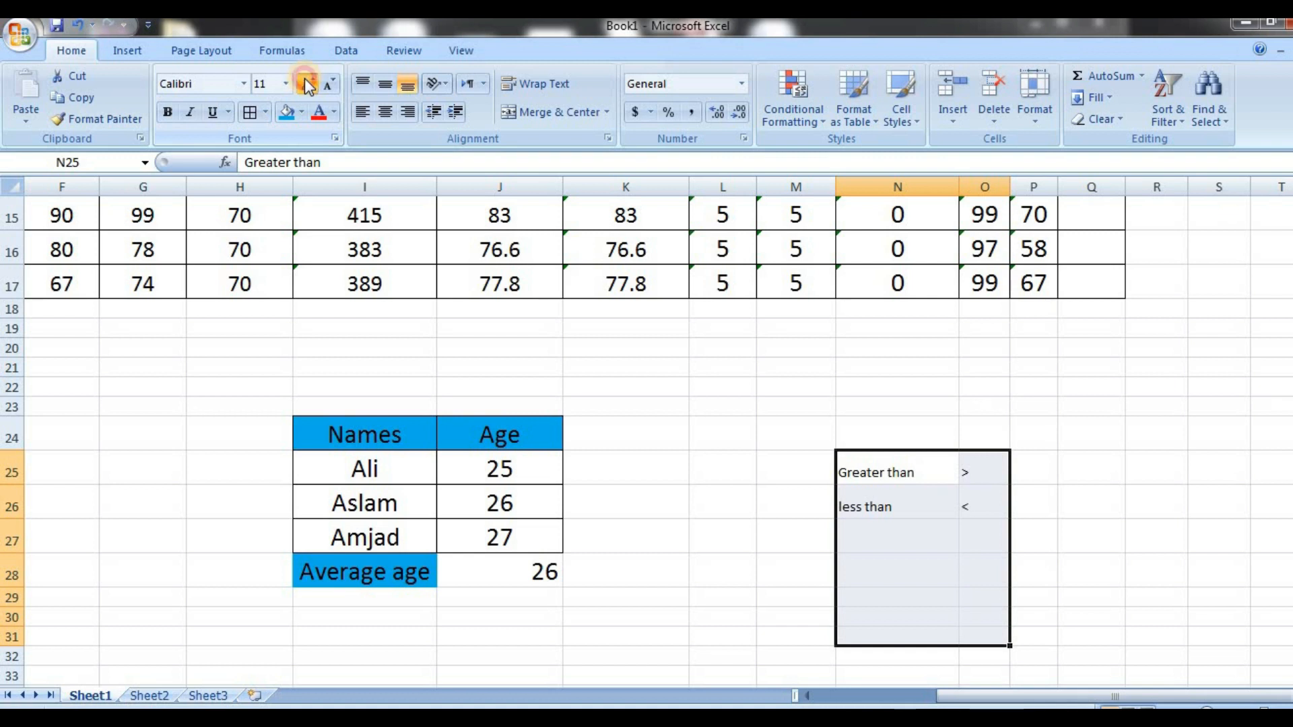
click(308, 85)
click(309, 85)
click(309, 85)
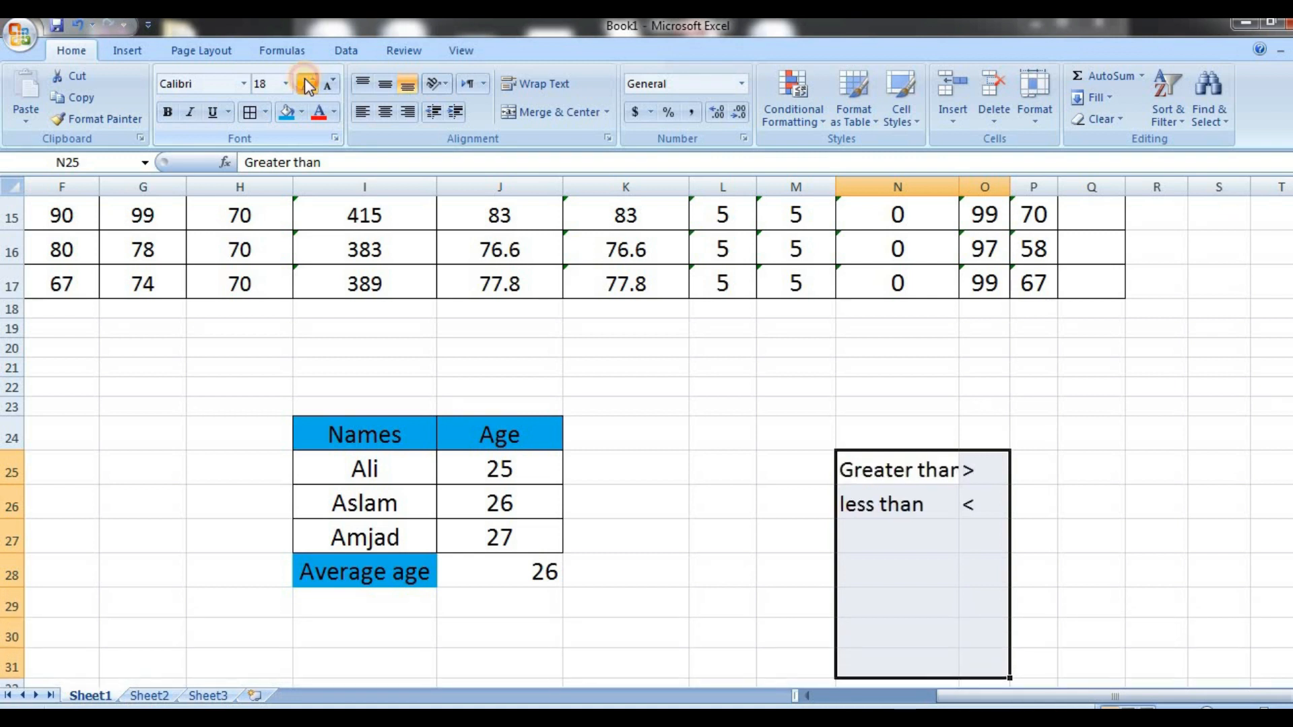
click(882, 532)
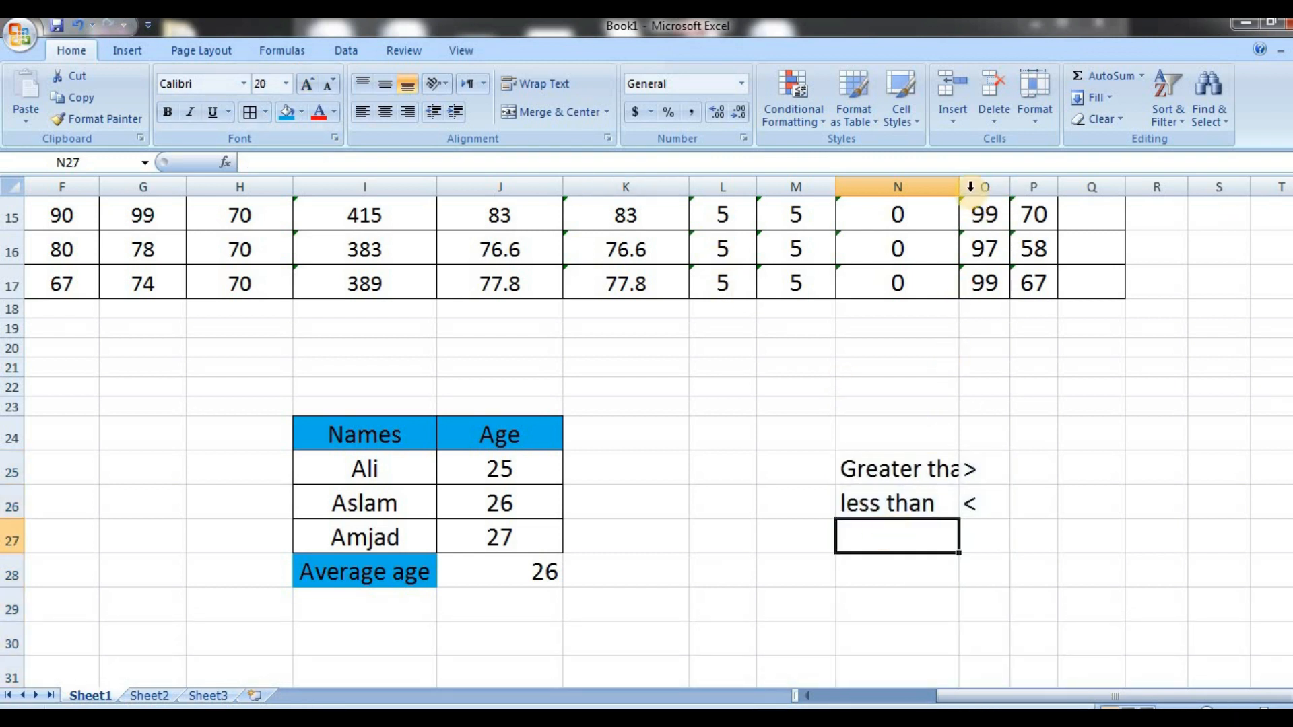
drag(961, 189, 984, 190)
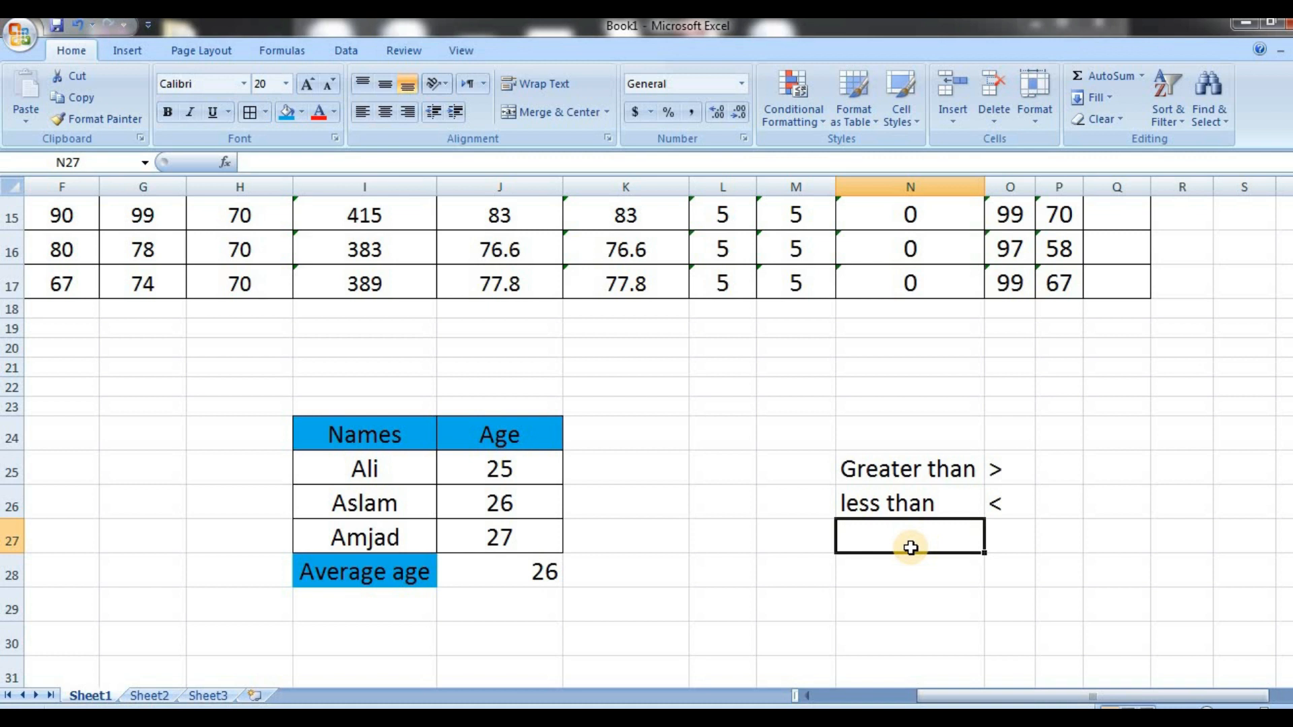
Enter "Less than or equals" in N27 and the symbol <= in O27, widening column N to fit the label
text(Less than or )
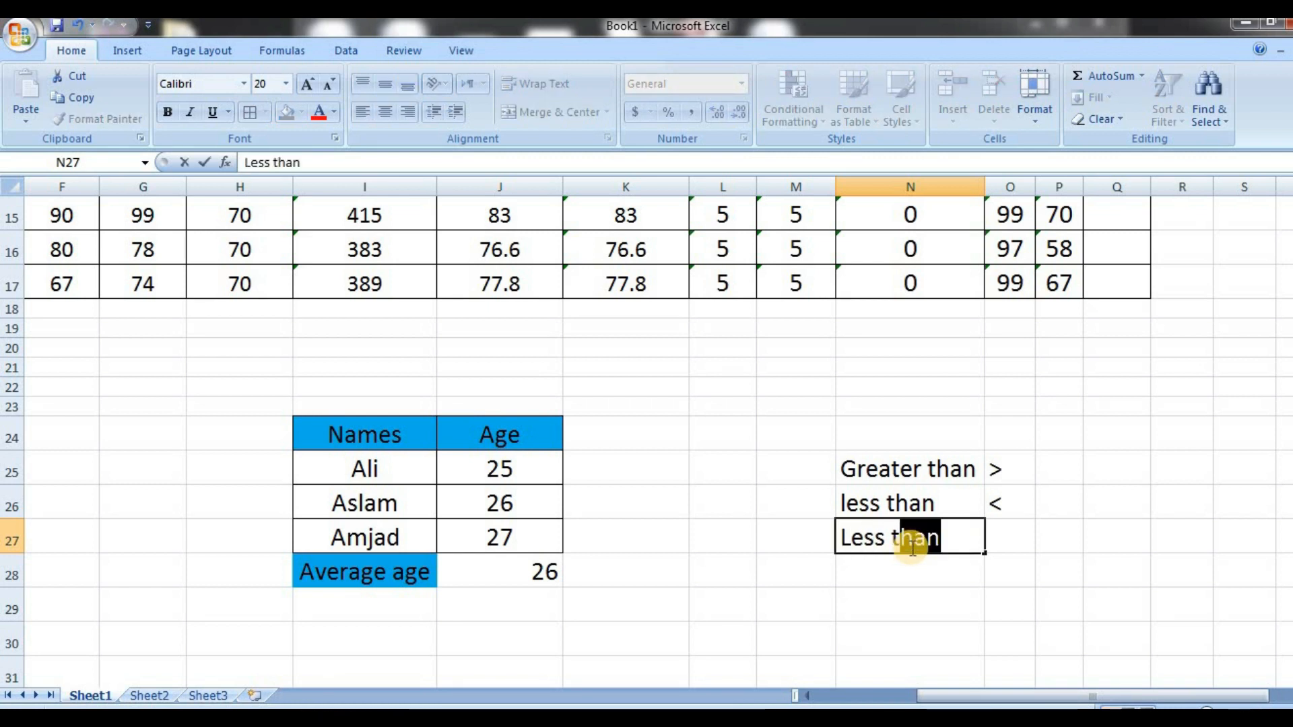
text(equals)
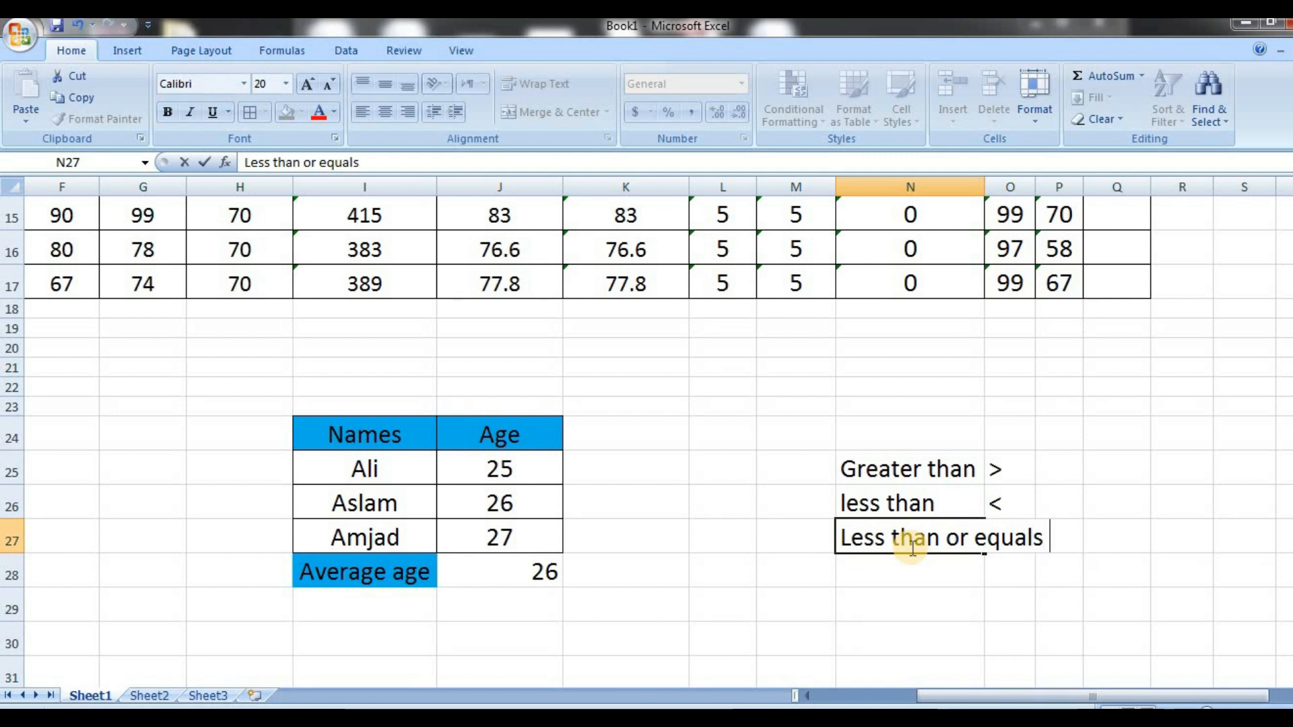
key(Tab)
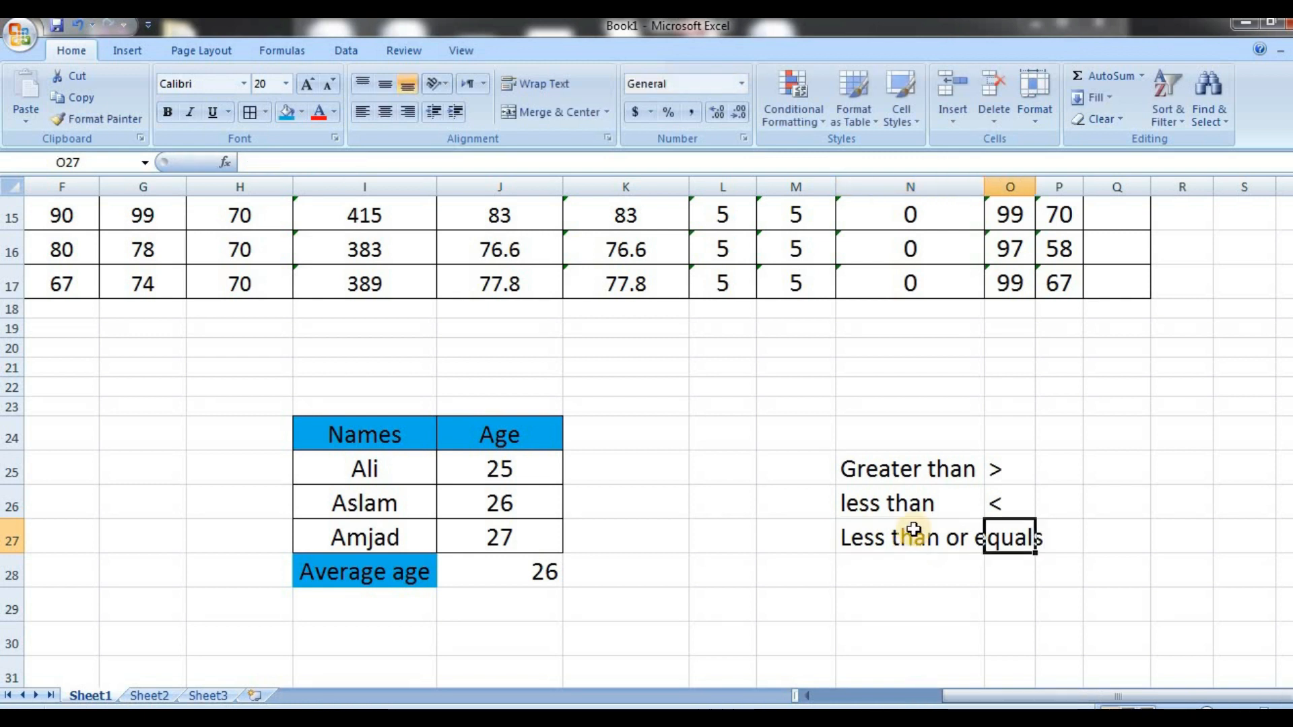
double_click(984, 189)
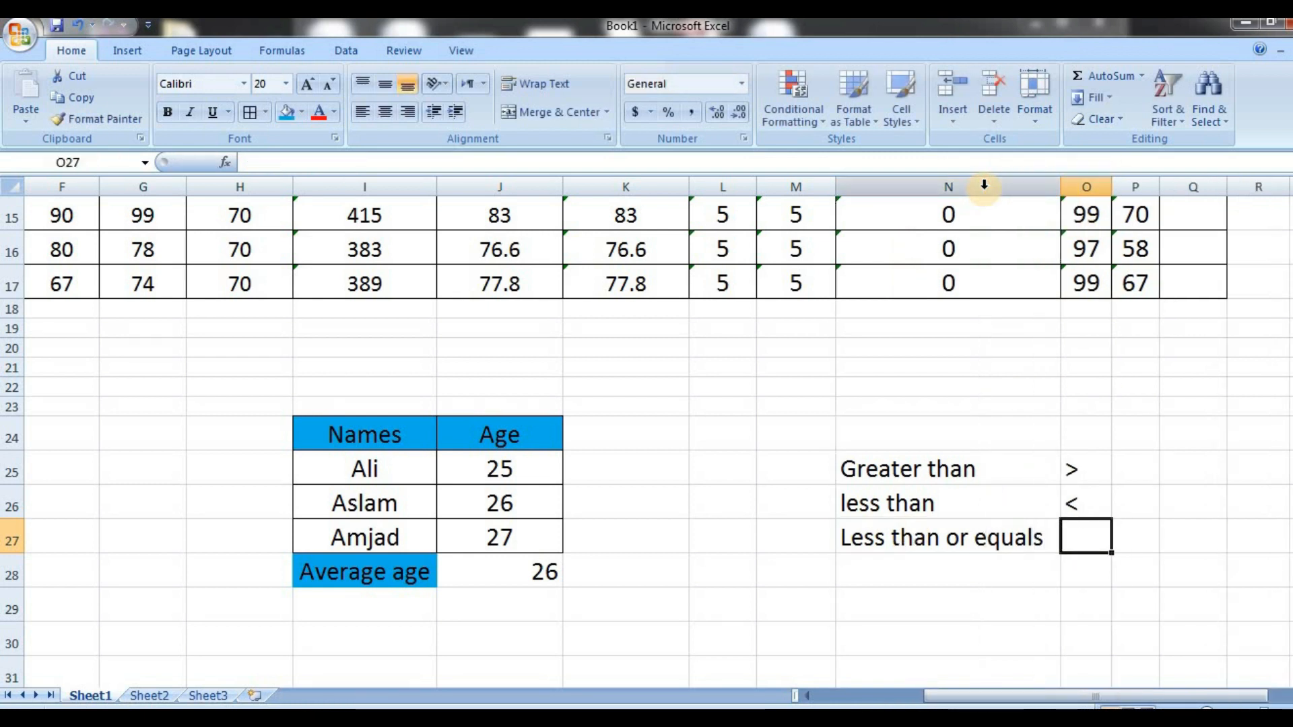
text(<=)
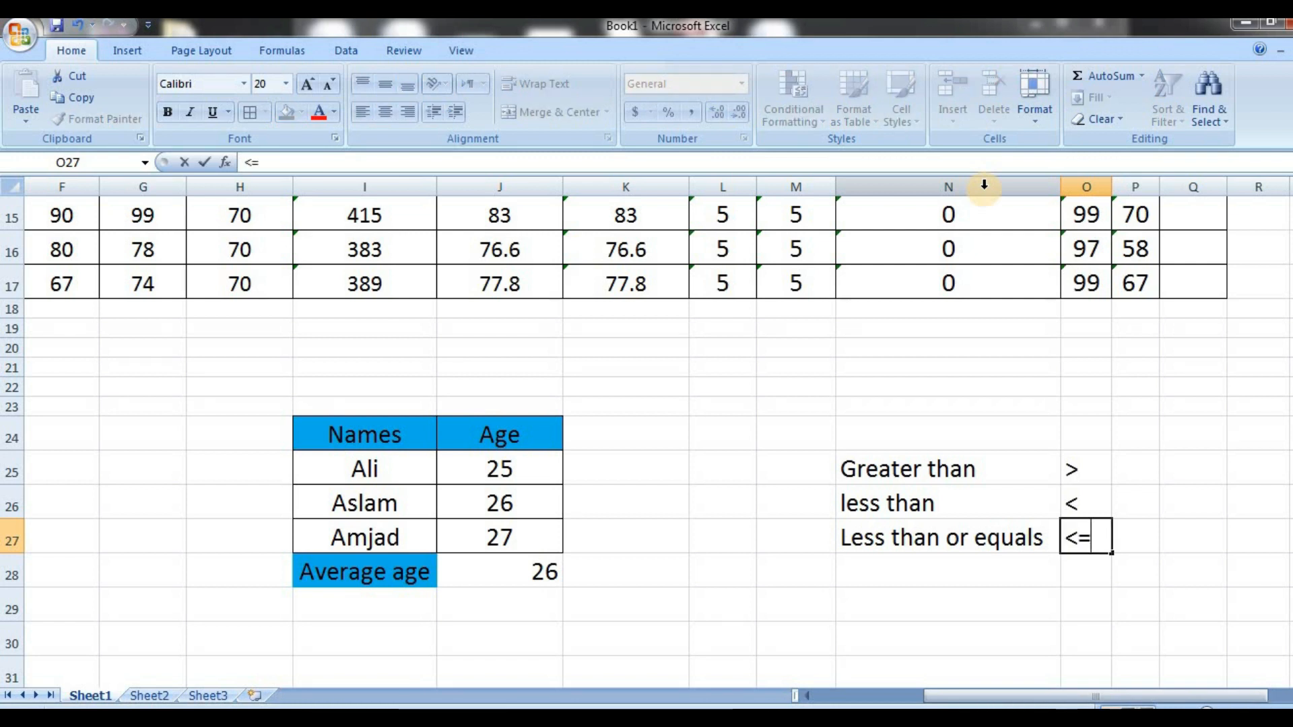
Fill the N27 label down to N28, change the copy to "Greater than or equals", and widen column N to fit it
click(870, 546)
key(shift+Down)
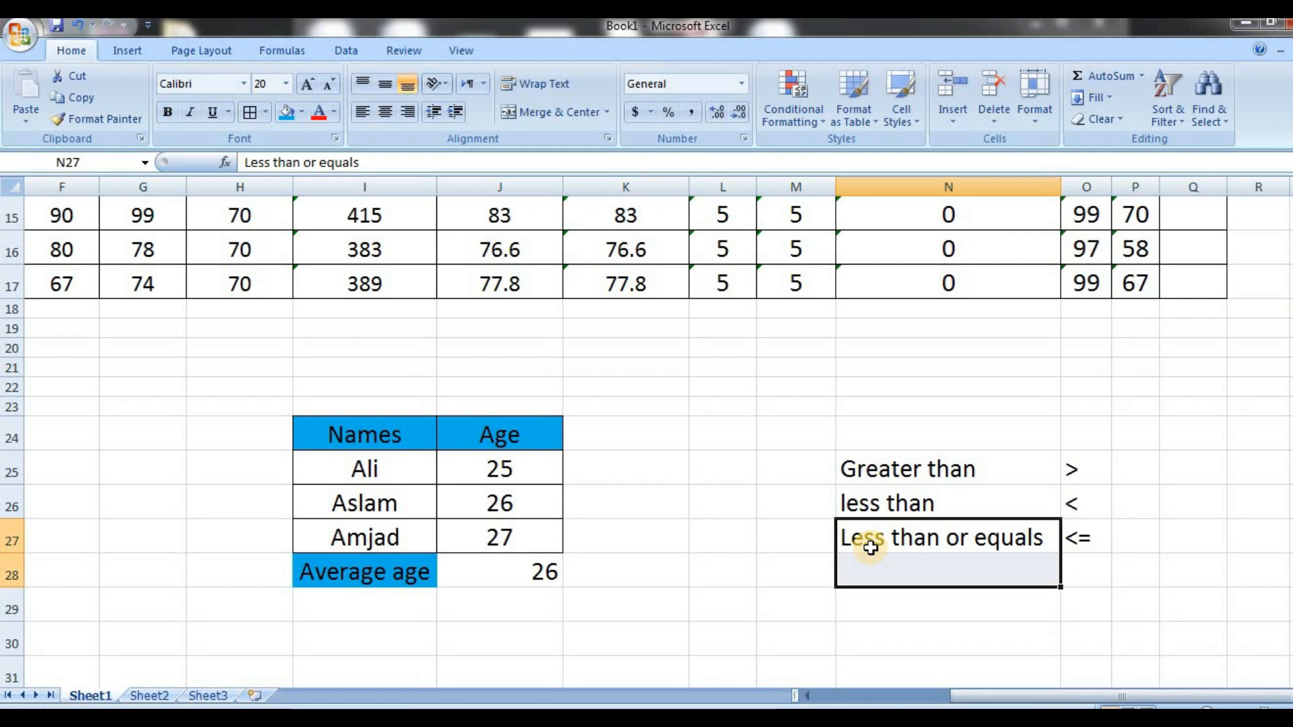
key(ctrl+d)
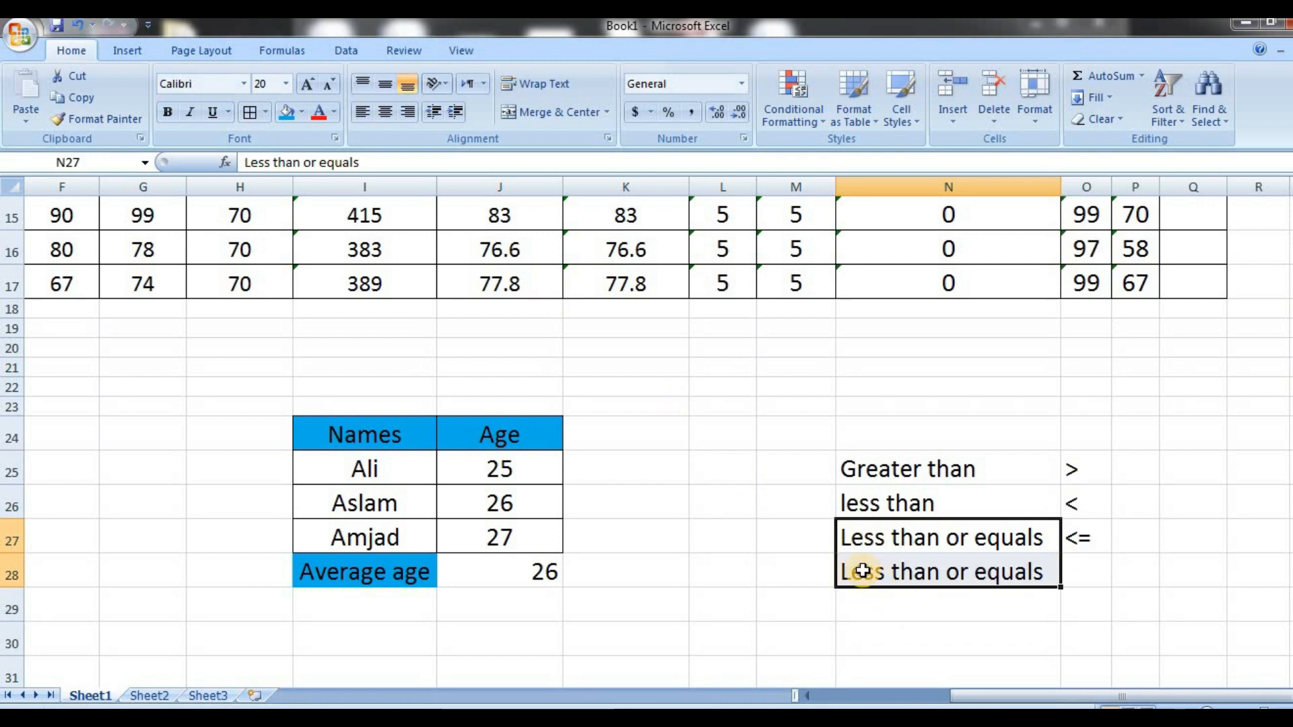
click(862, 570)
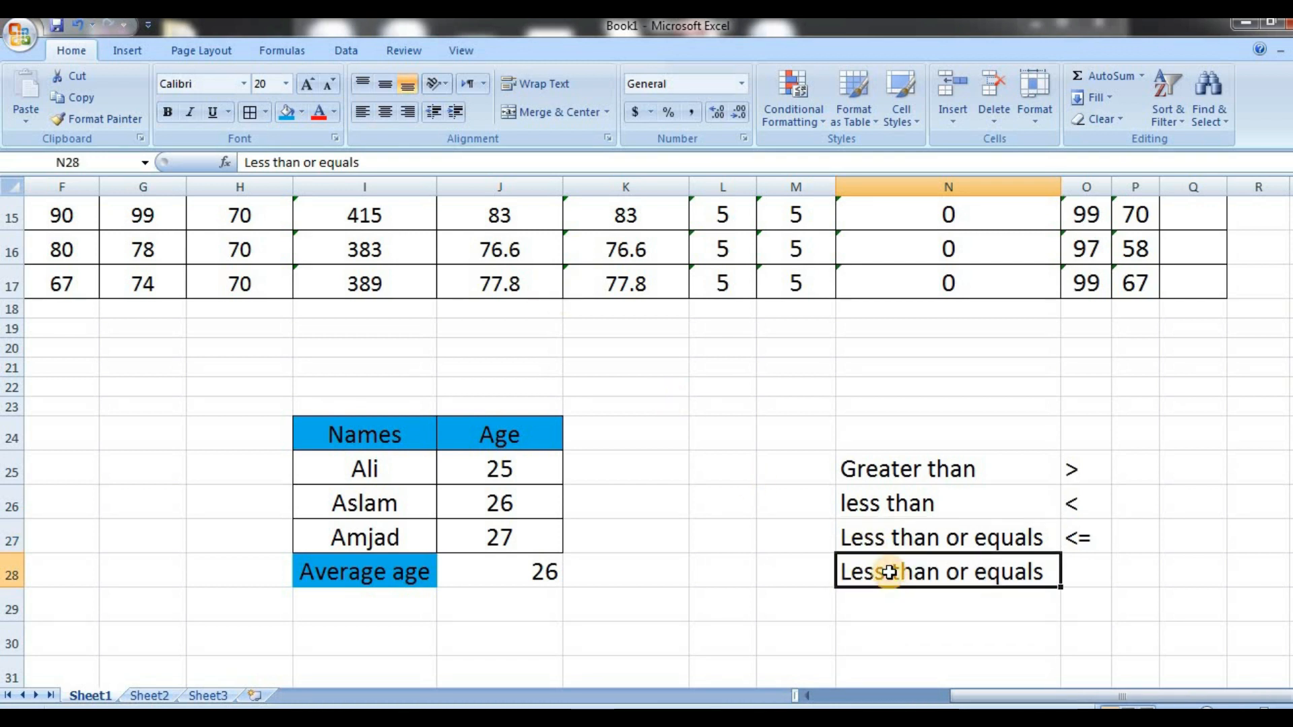
double_click(888, 571)
key(BackSpace)
key(BackSpace)
key(BackSpace)
key(BackSpace)
key(BackSpace)
text(Greater)
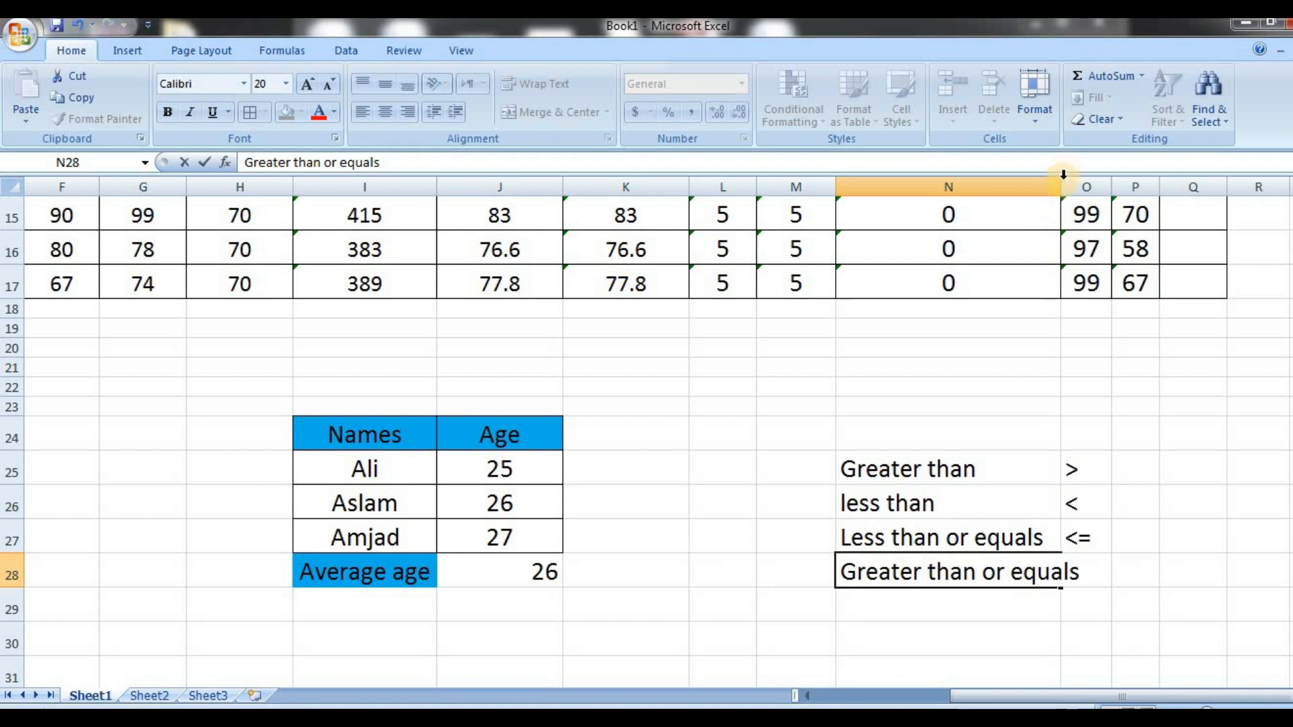
click(1036, 259)
drag(1060, 185, 1098, 185)
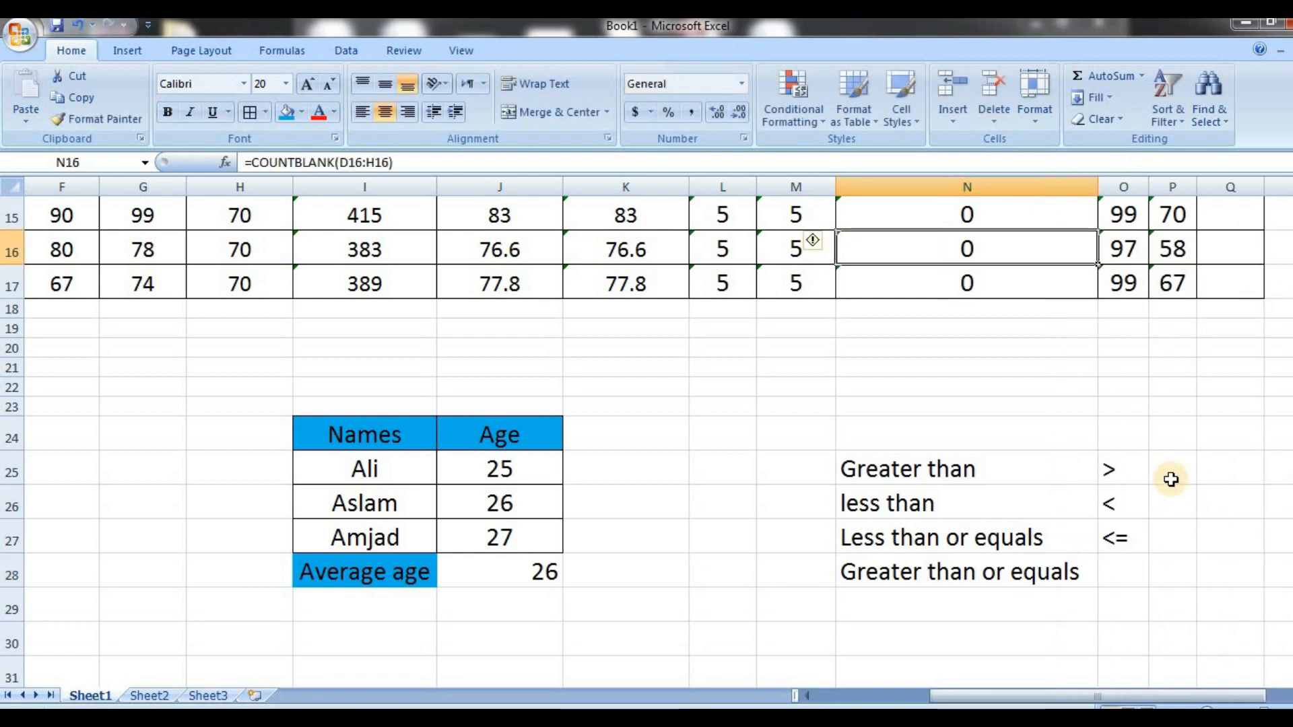
Enter the symbol >= in O28 beside the "Greater than or equals" label
click(1128, 574)
text(>=\)
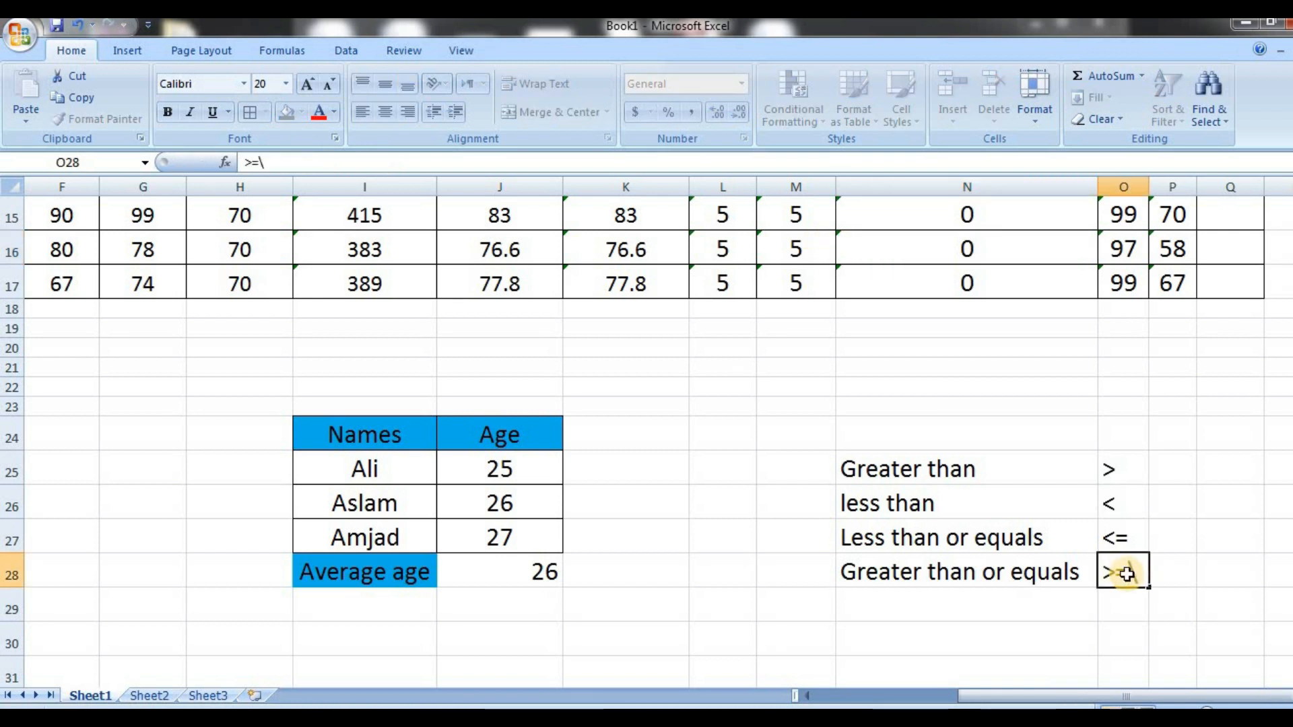
key(Return)
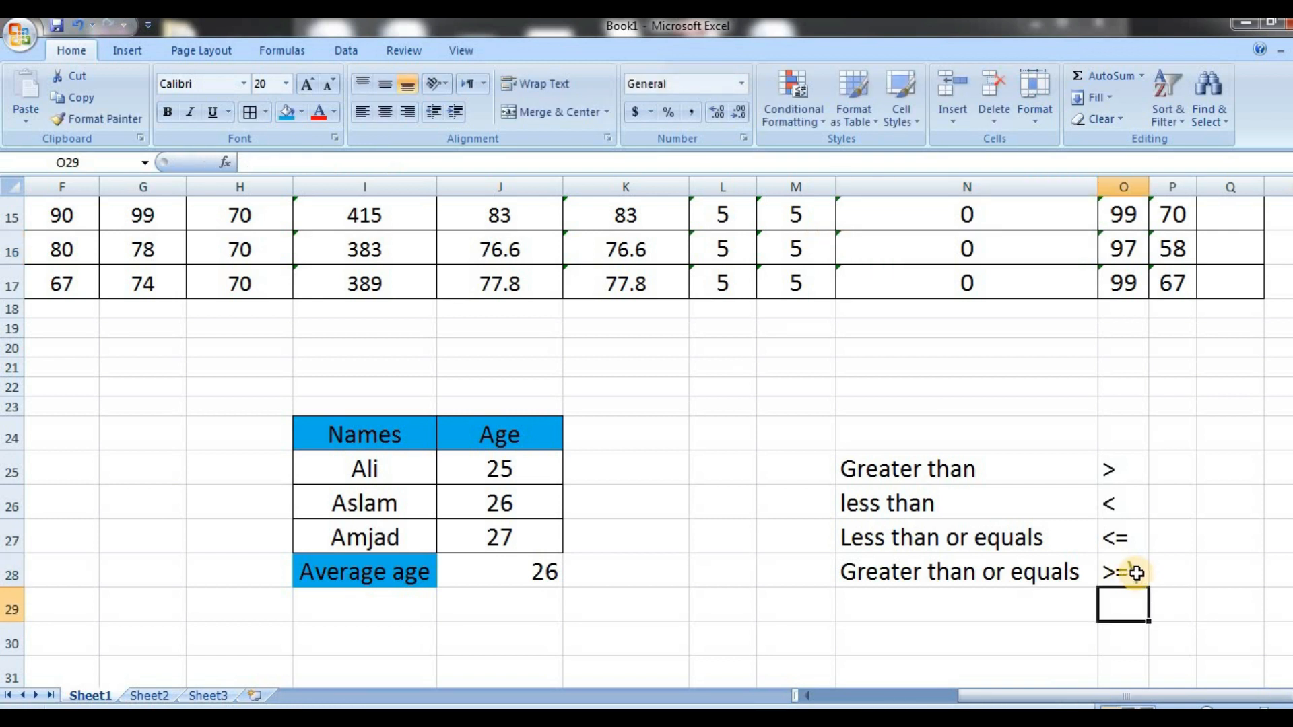
Edit O28 to read >=O12 and select the first Grade cell, Q8
double_click(1128, 573)
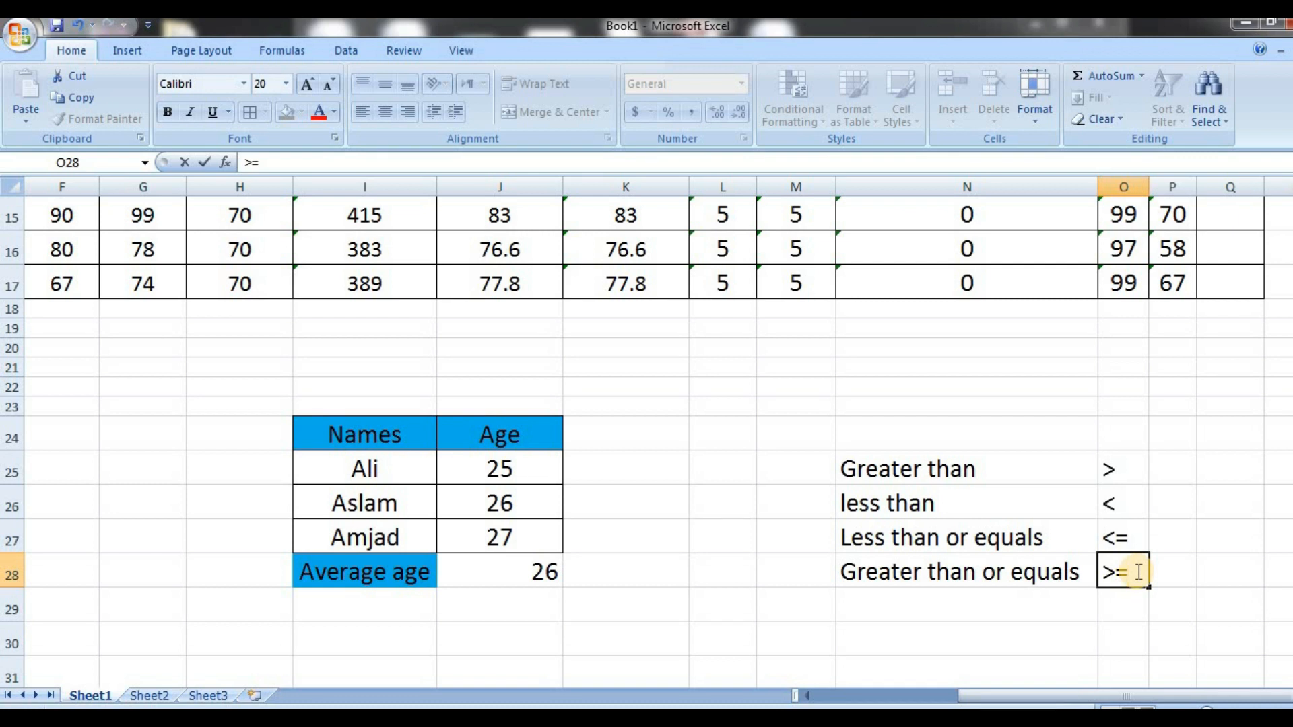
scroll(1138, 573, up, 5)
click(1123, 510)
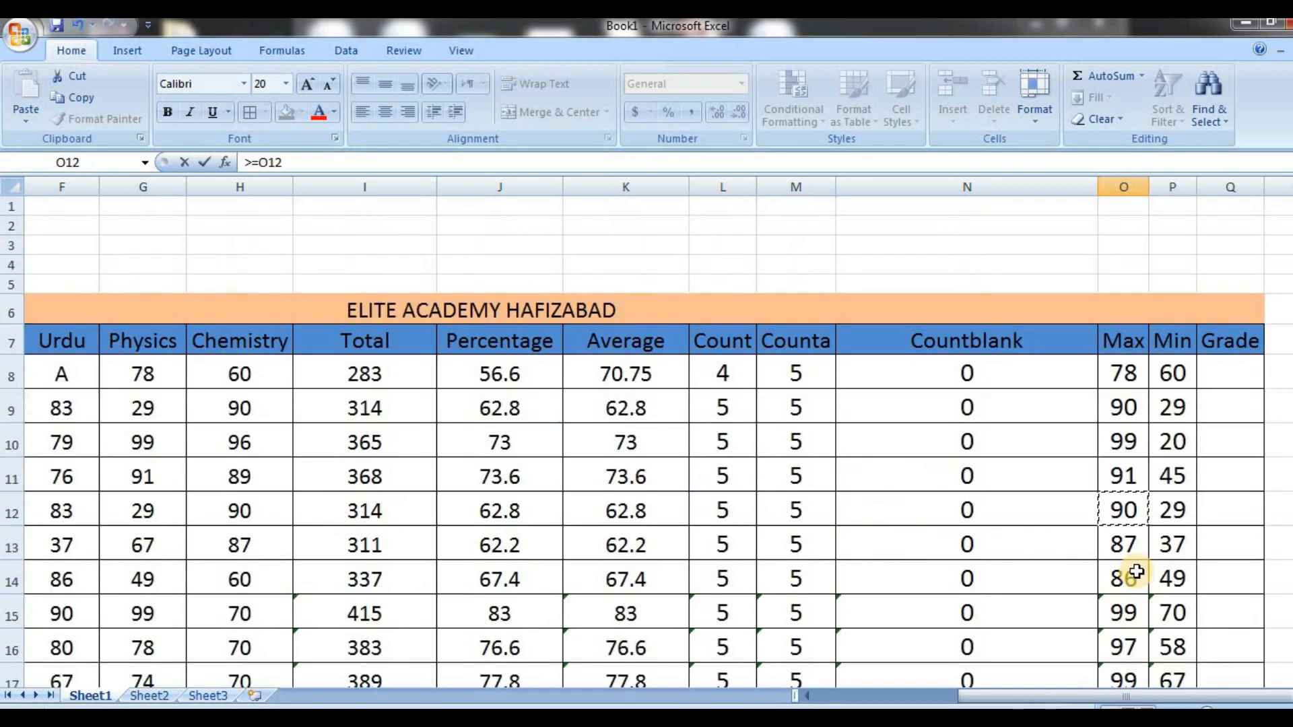
key(Return)
click(1232, 379)
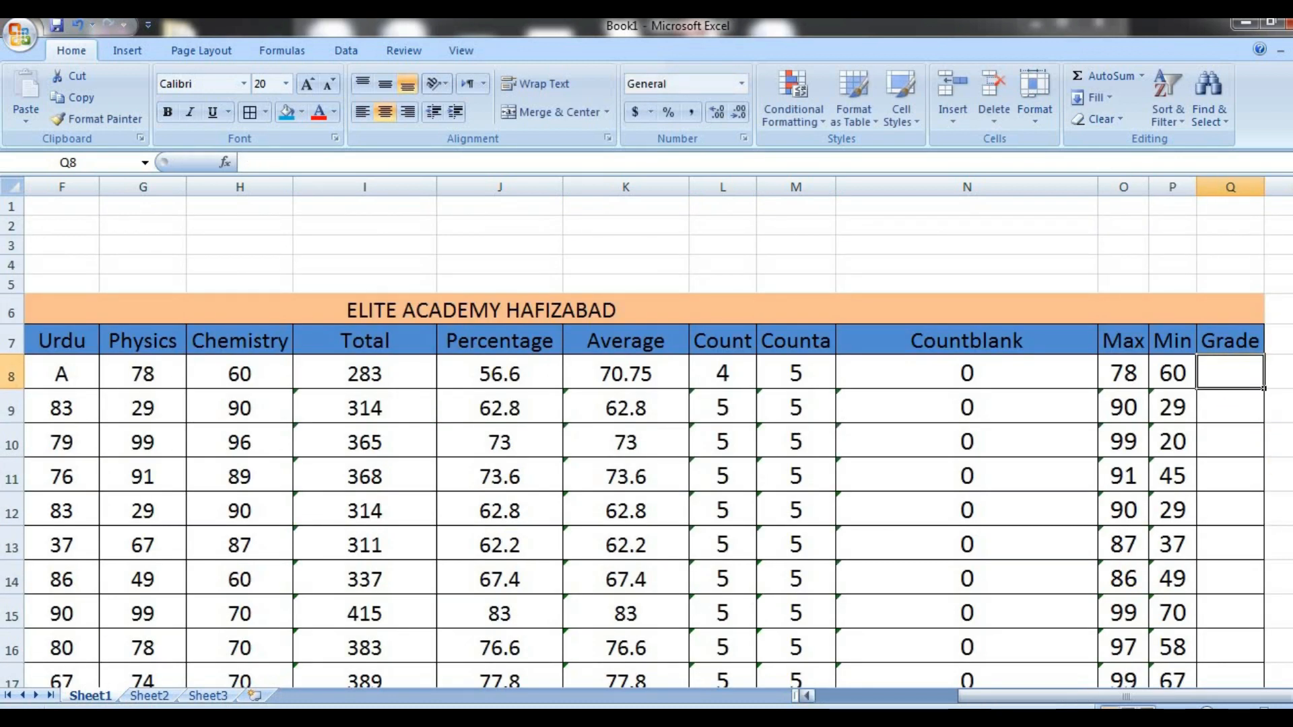
Below the comparison operators, start a grading scale with 80 in N30 and A in O30
scroll(647, 441, right, 3)
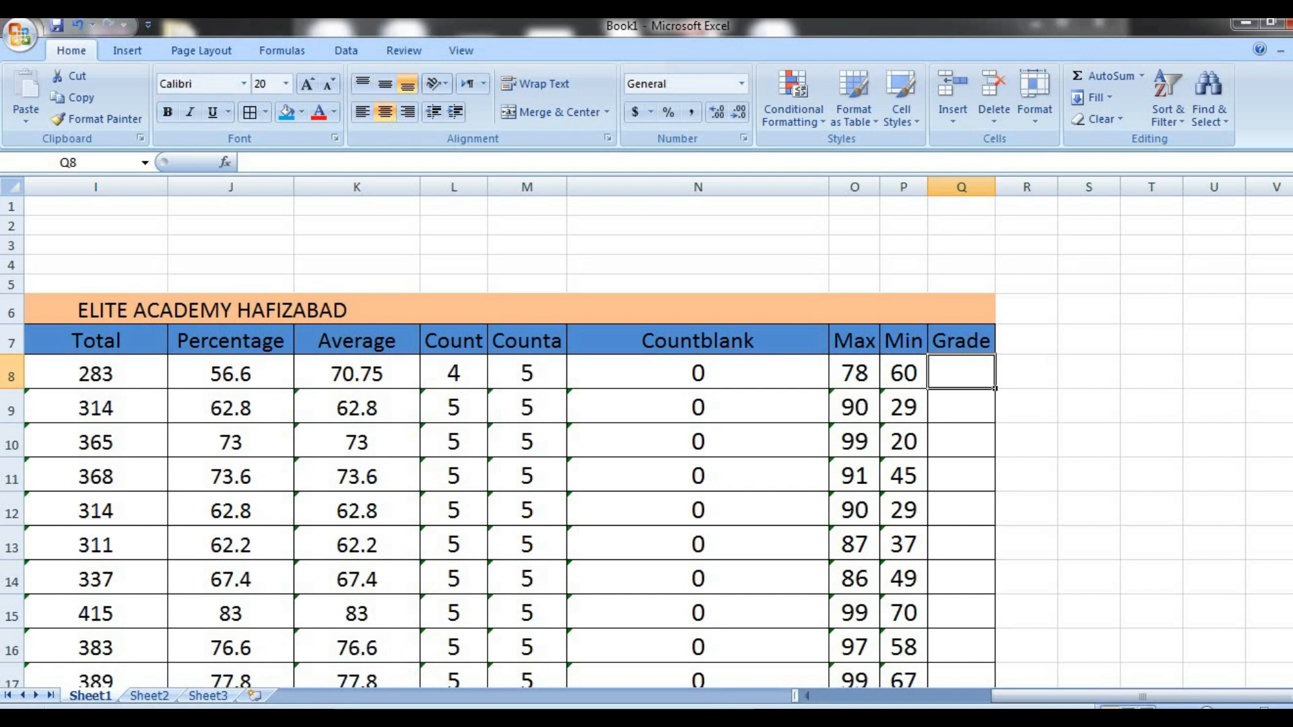
drag(1292, 424, 1292, 514)
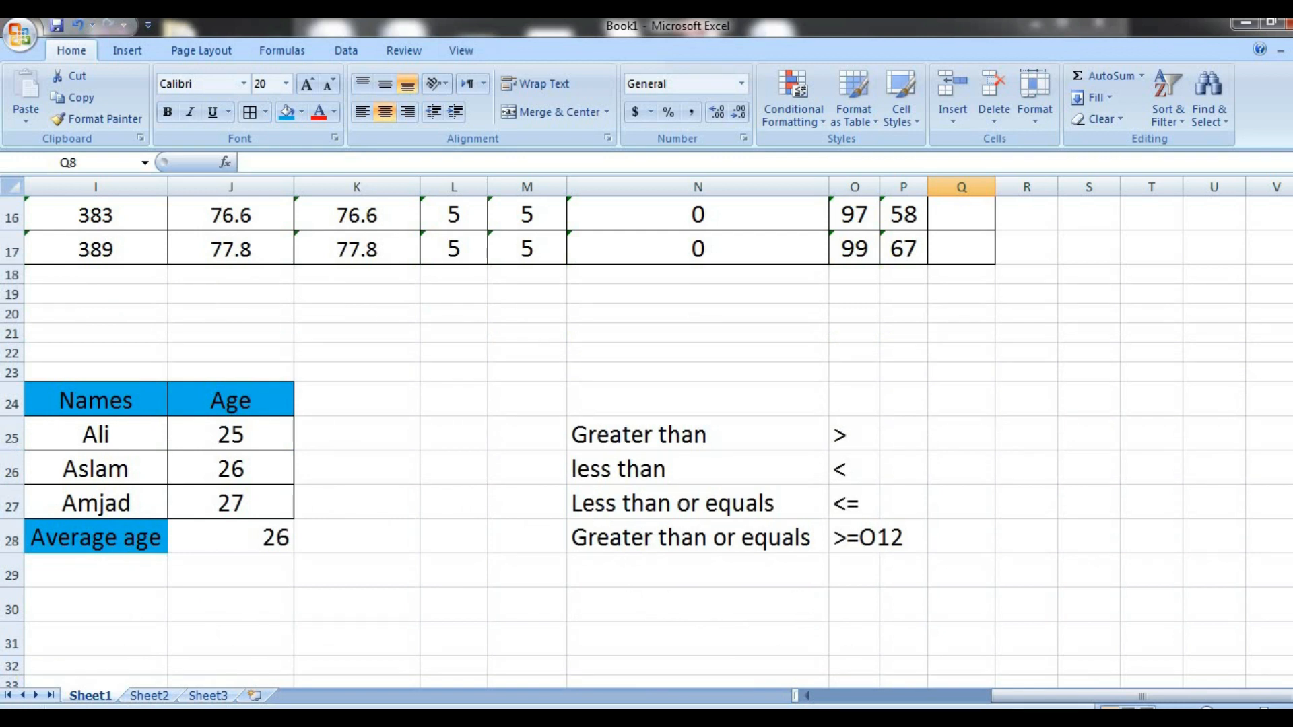
click(655, 607)
text(8)
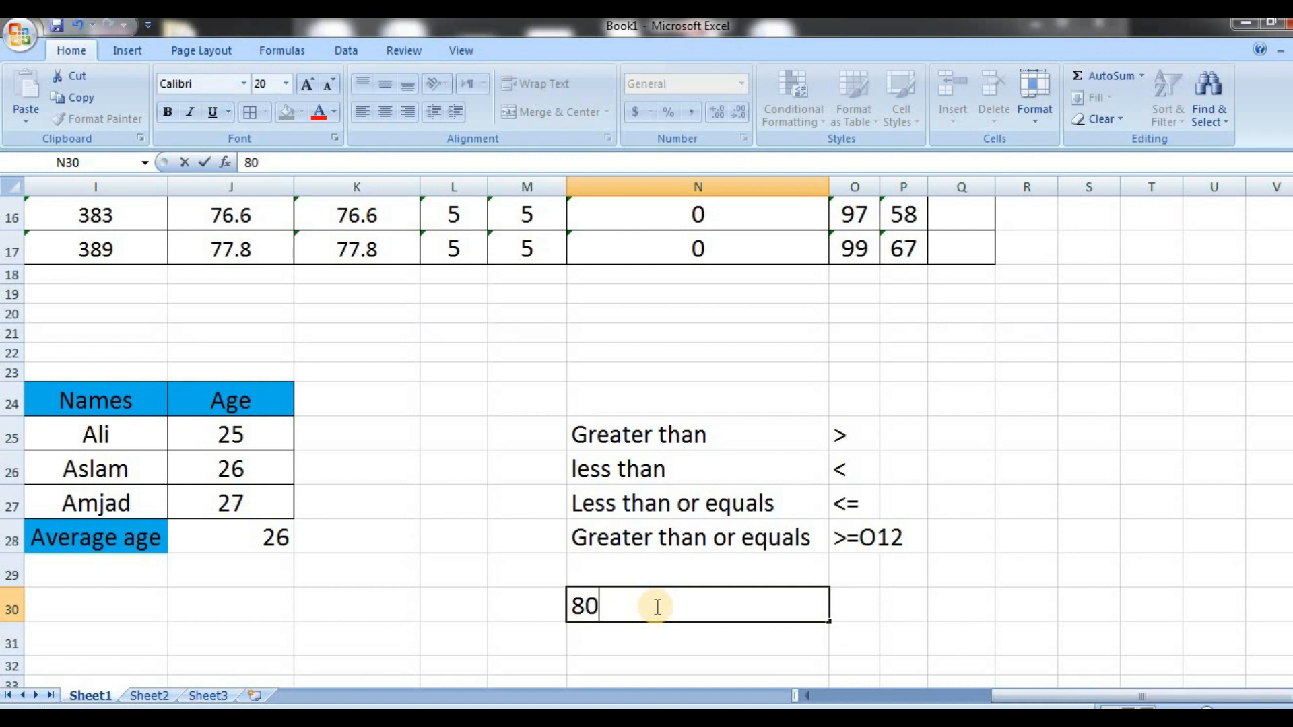
text(0)
key(Left)
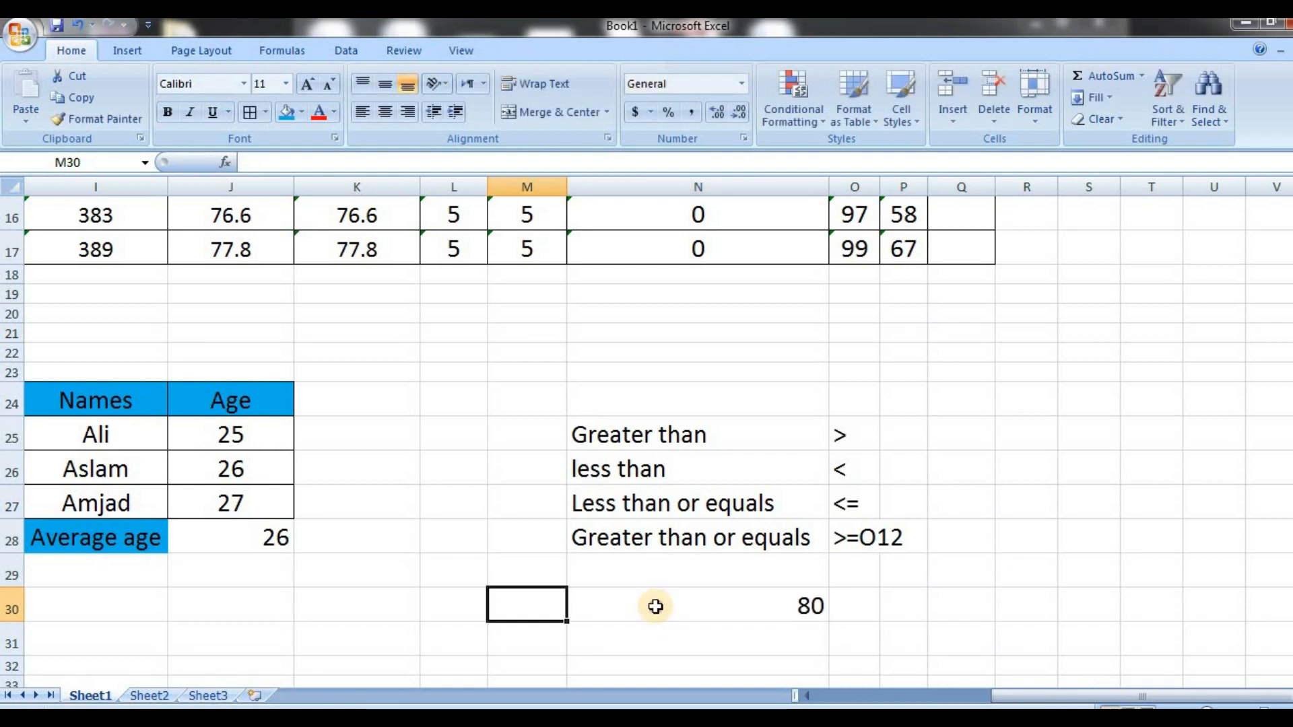
click(657, 606)
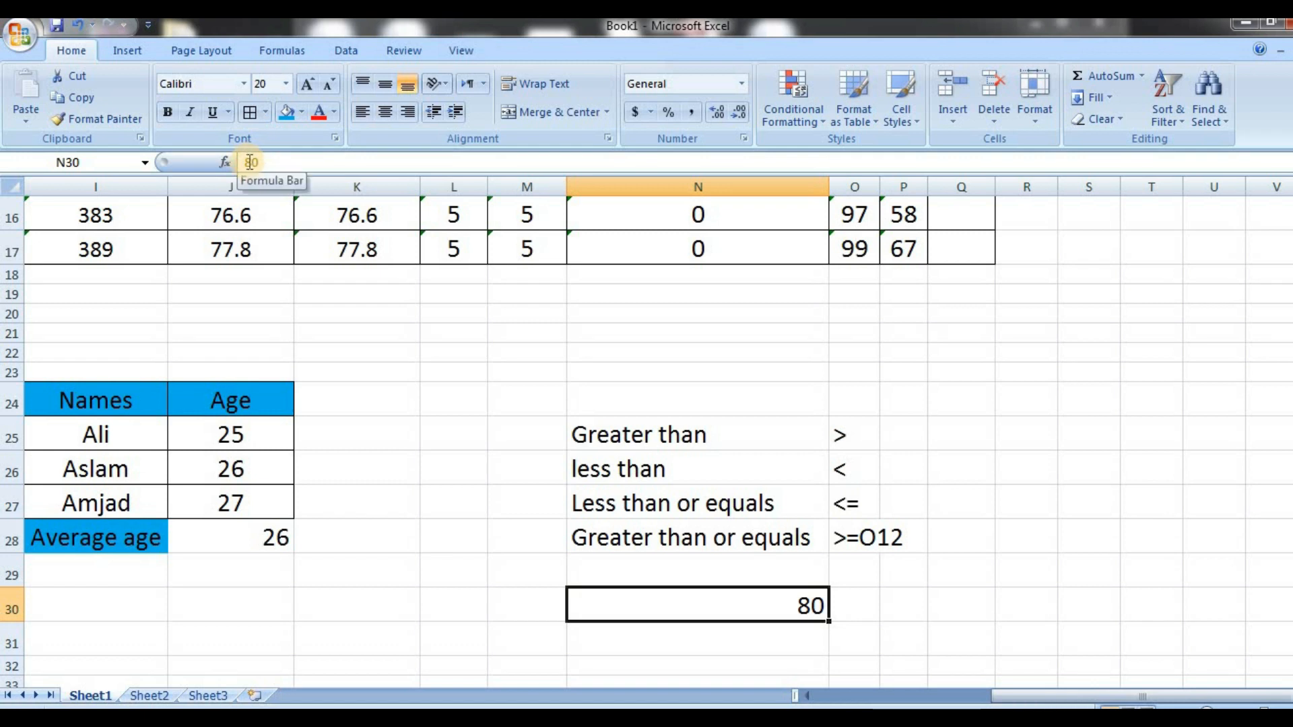
click(859, 619)
text(A)
key(Return)
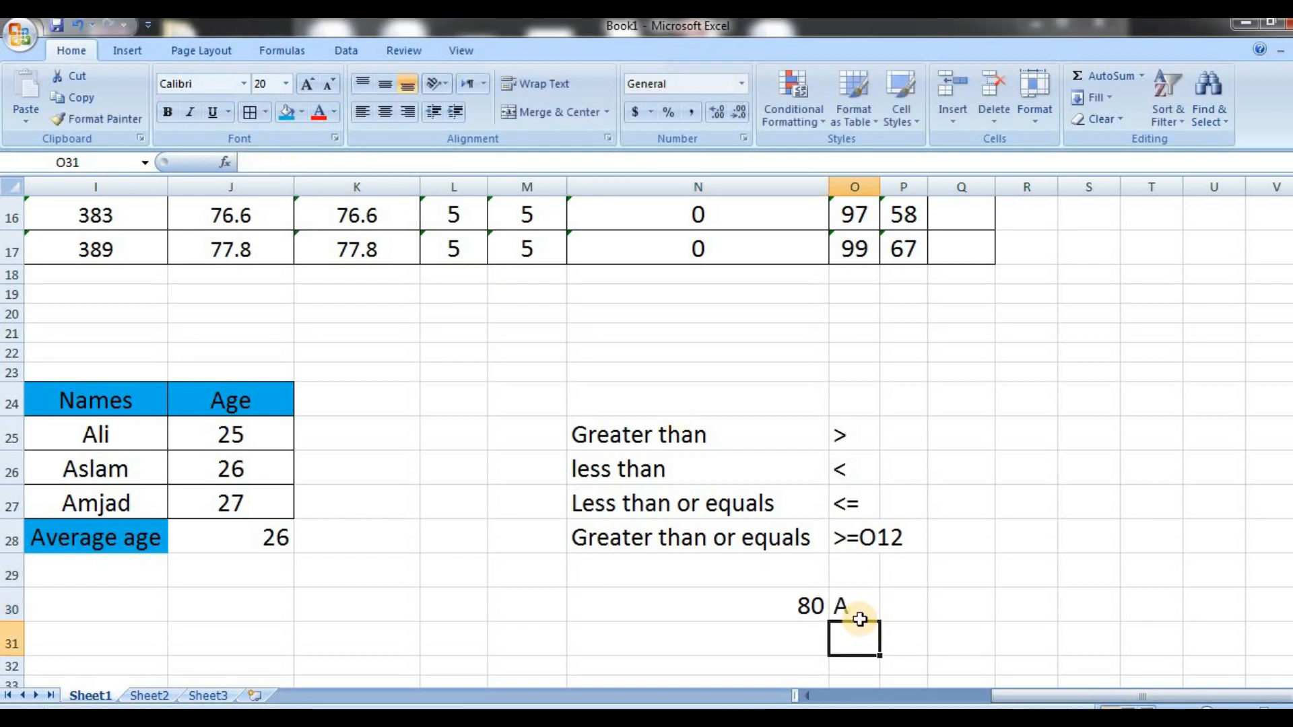
Add the grading scale rows 70 with B in N31:O31 and 60 with C in N32:O32
key(Left)
text(7)
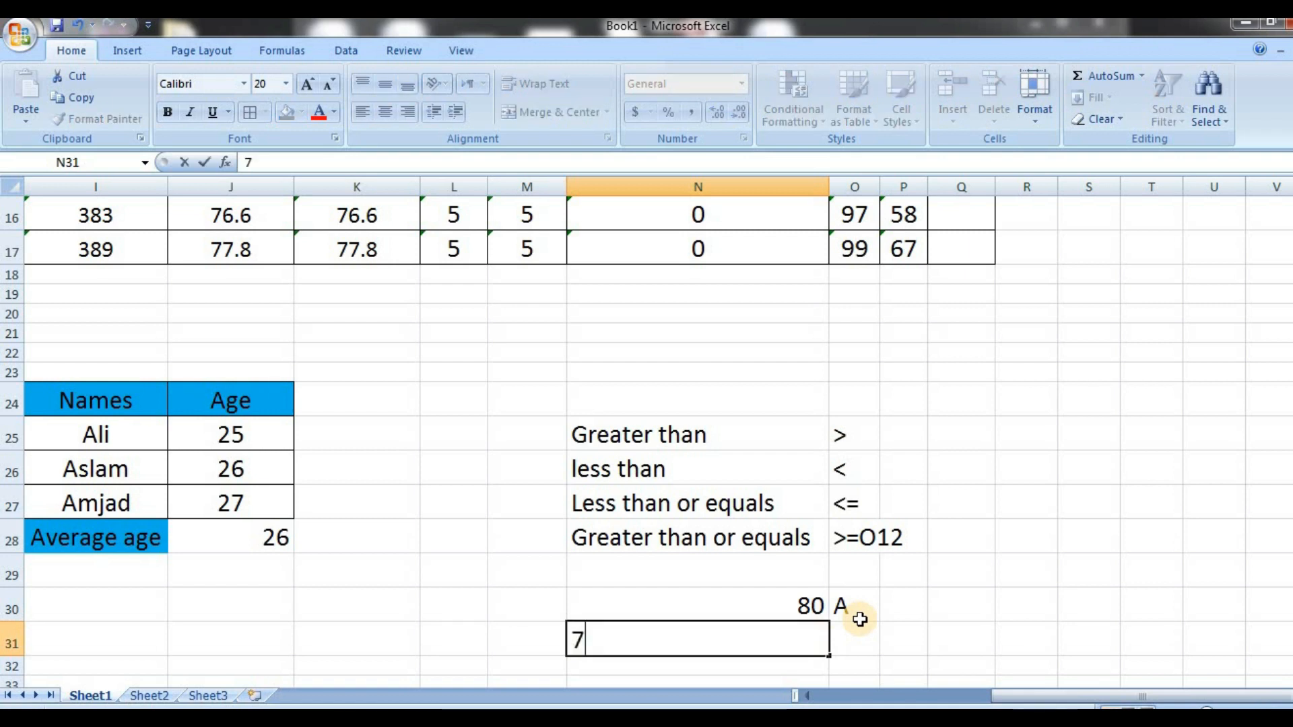
key(Right)
text(B)
key(Left)
key(Return)
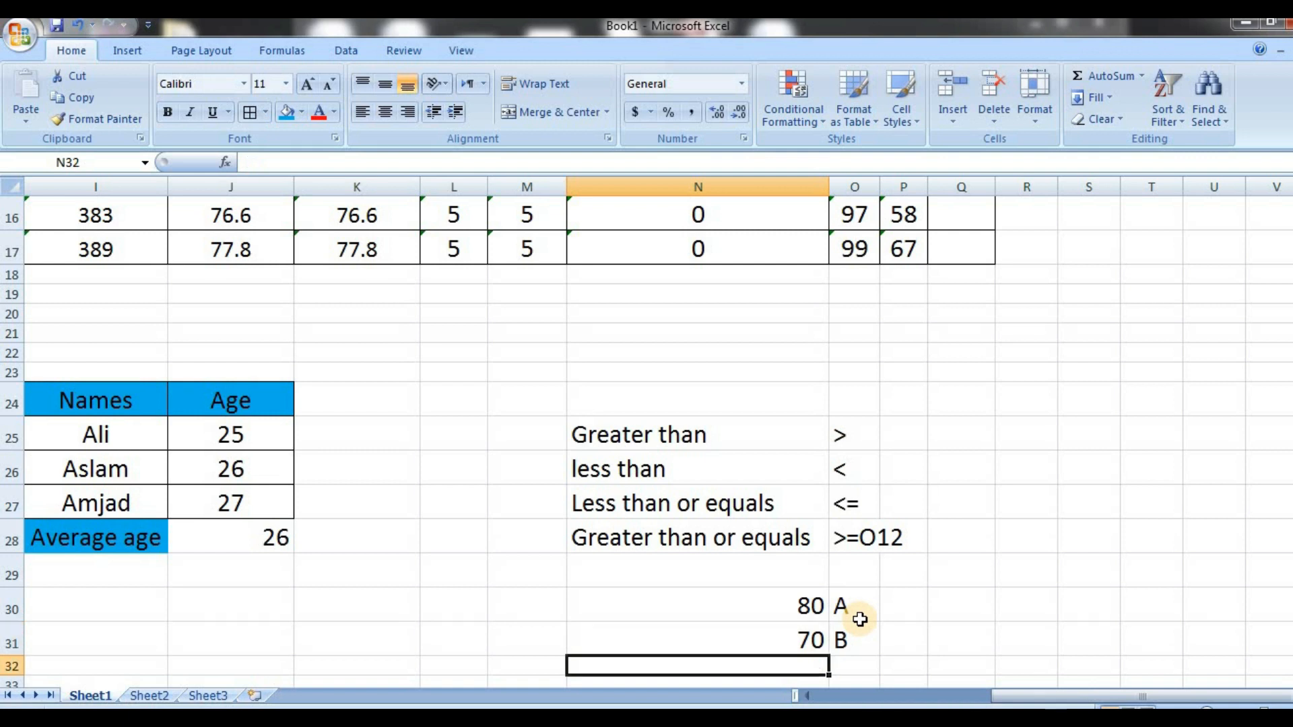
text(60)
key(Right)
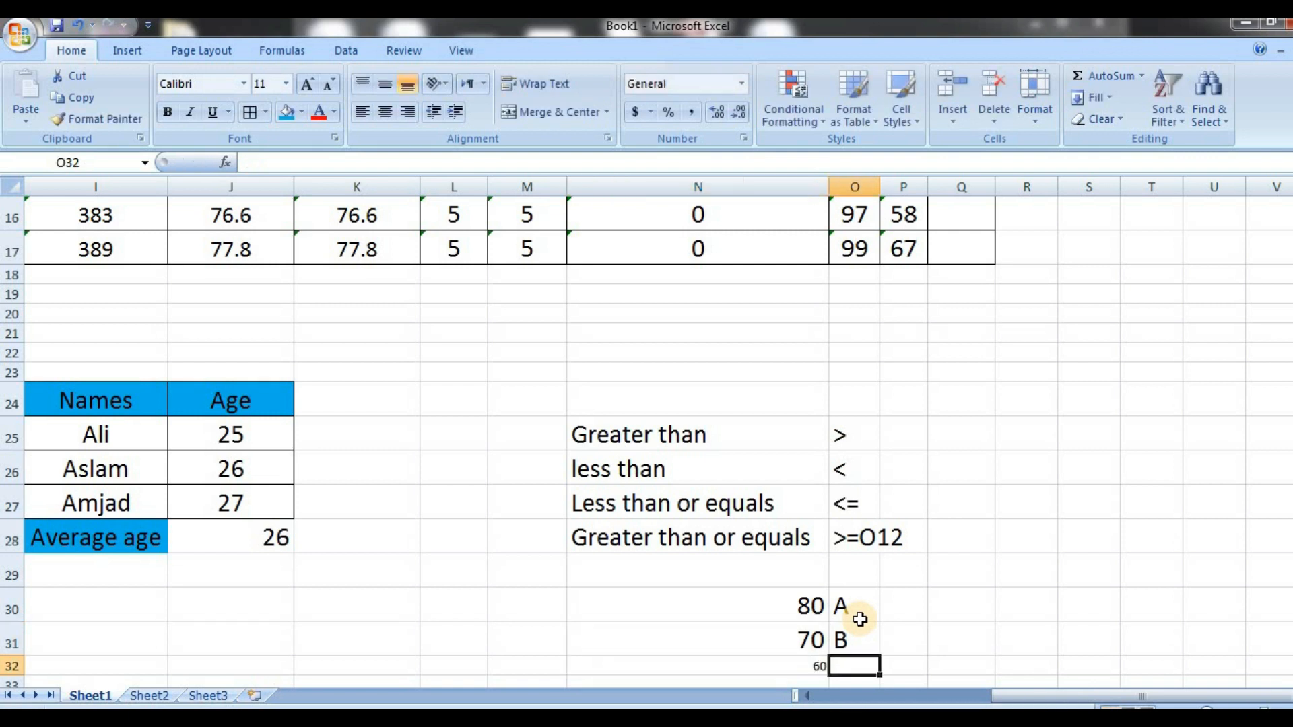
text(C)
key(Left)
key(Return)
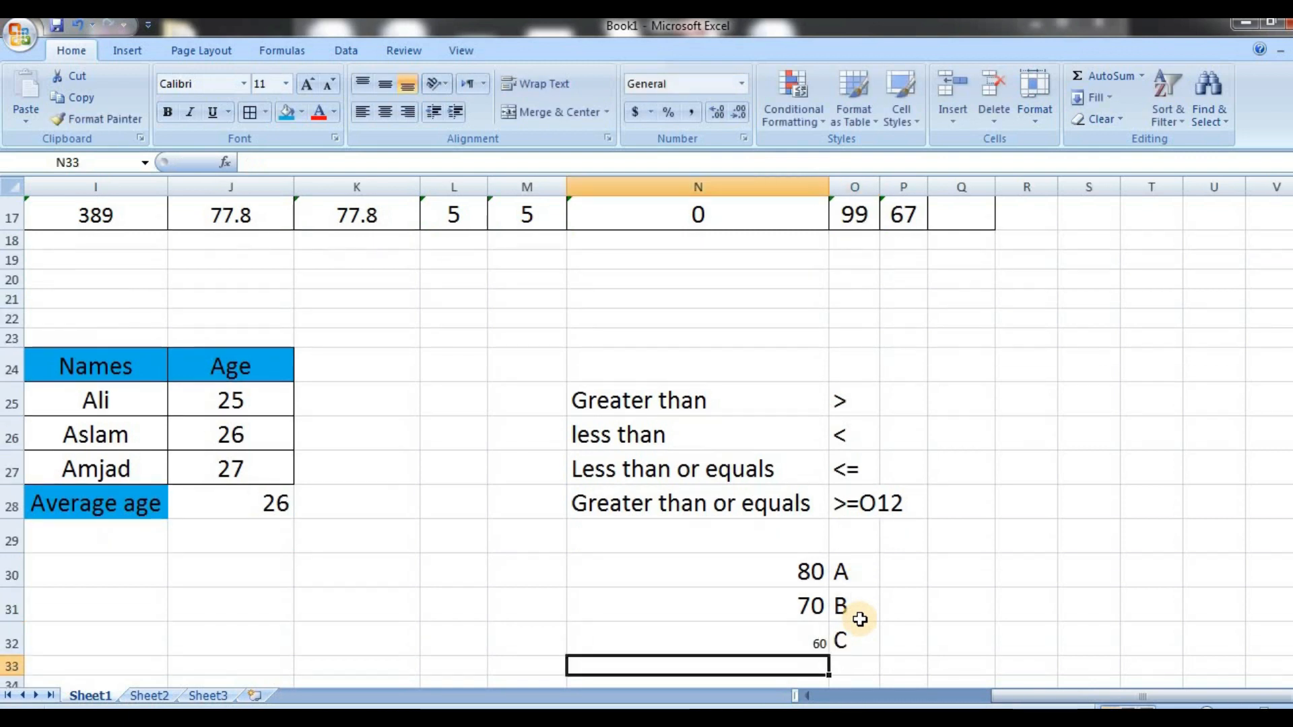
Add the grading scale rows 50 with D in N33:O33 and 40 with E in N34:O34
text(50)
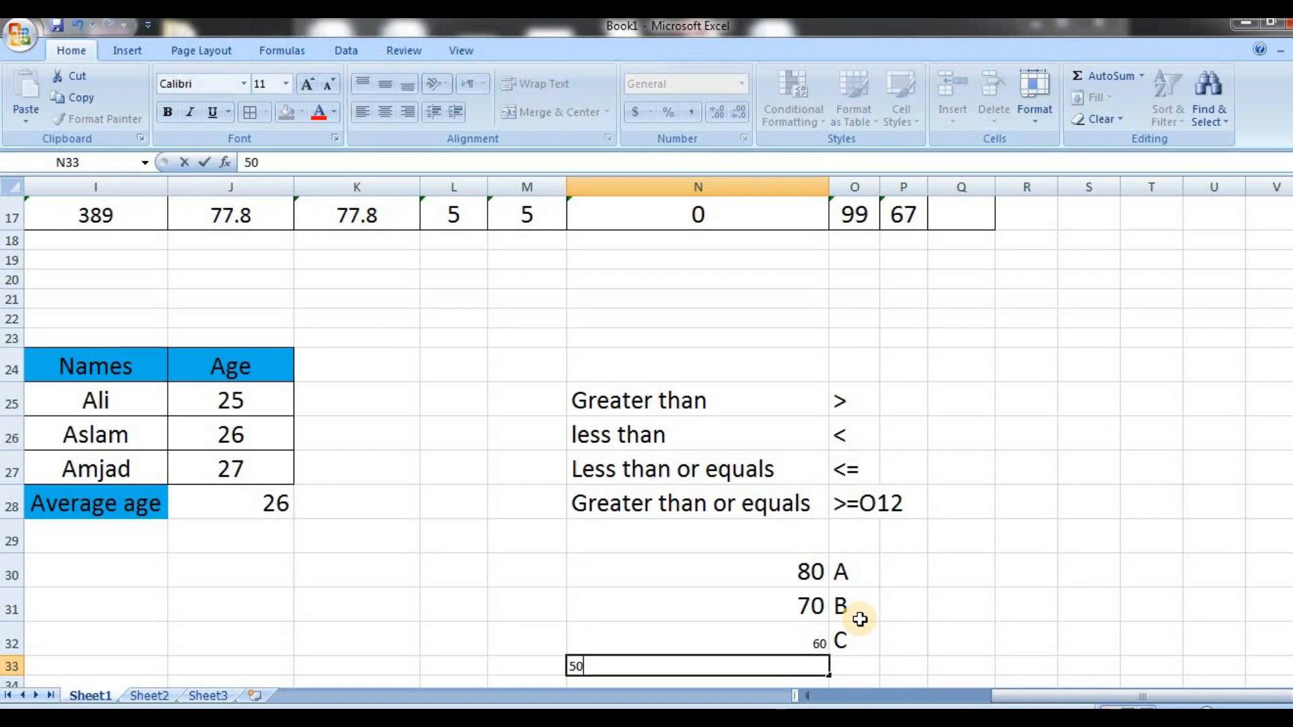
key(Right)
text(D)
key(Left)
key(Return)
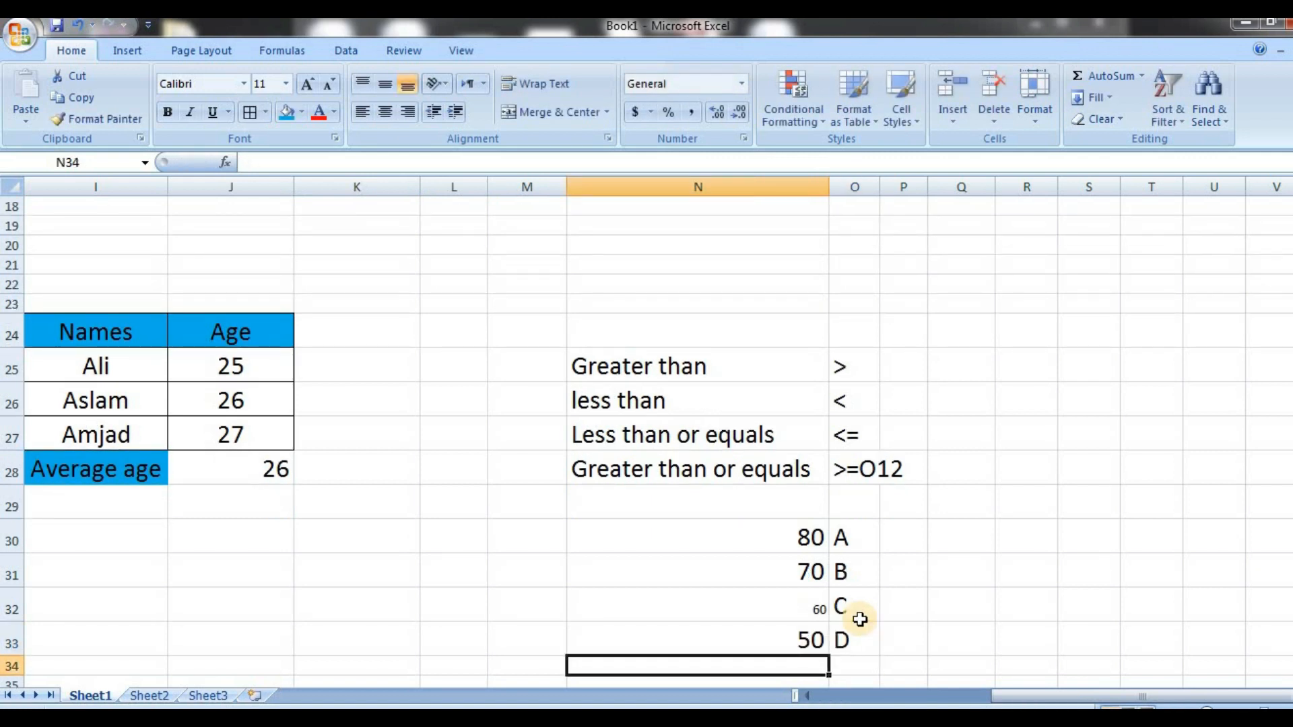
text(40)
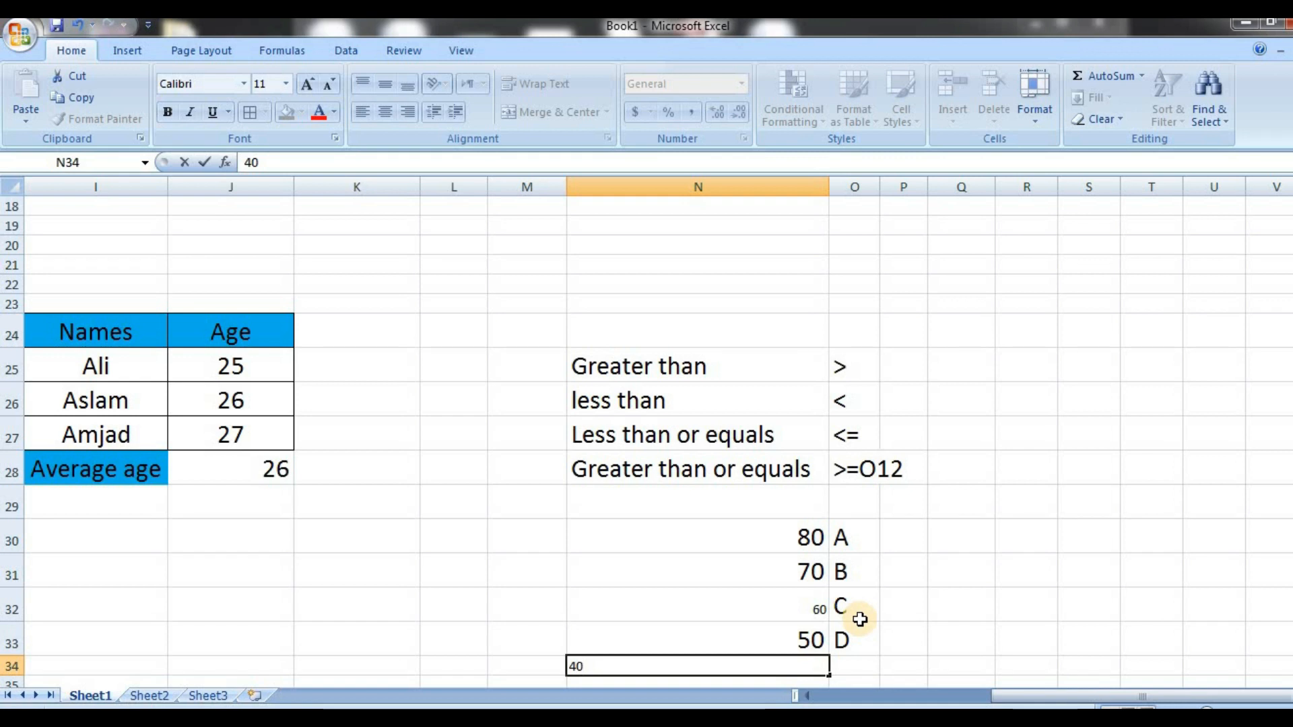
key(Right)
text(E)
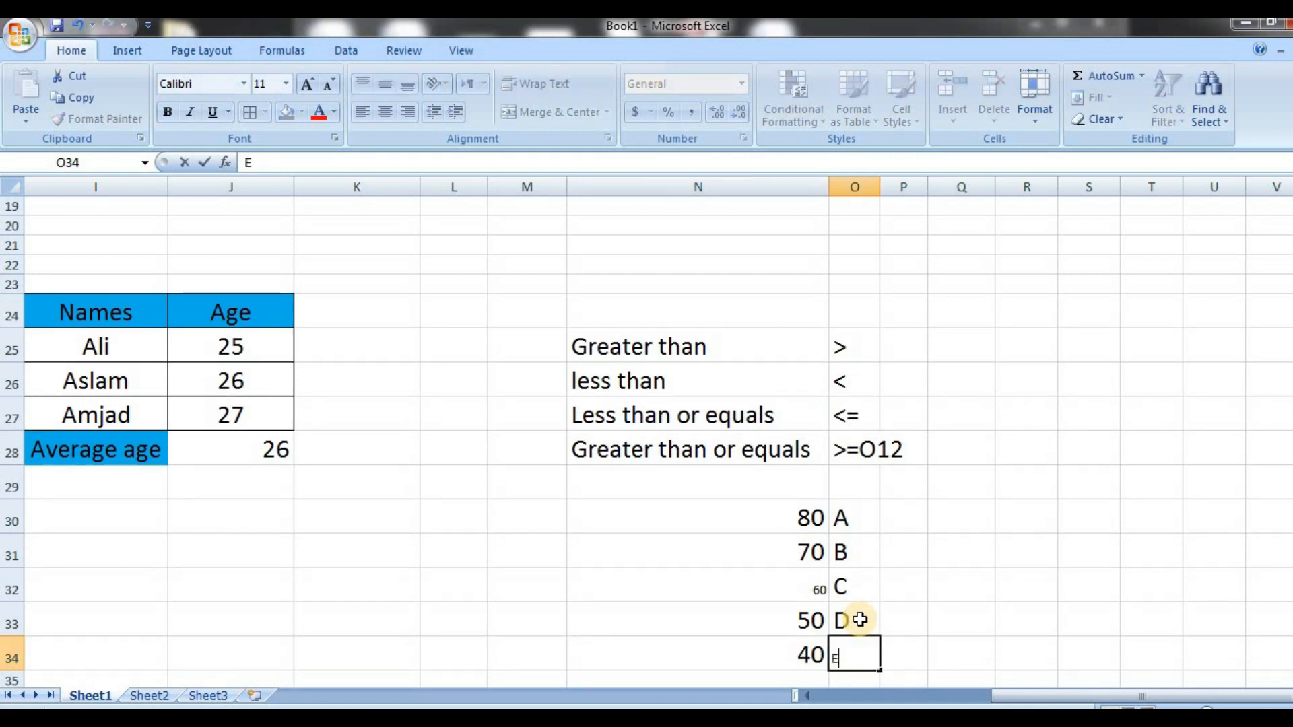
key(Return)
Enter 30 in N35 and F in O35, and set the whole grading scale N30:O35 to font size 20
key(Left)
text(30)
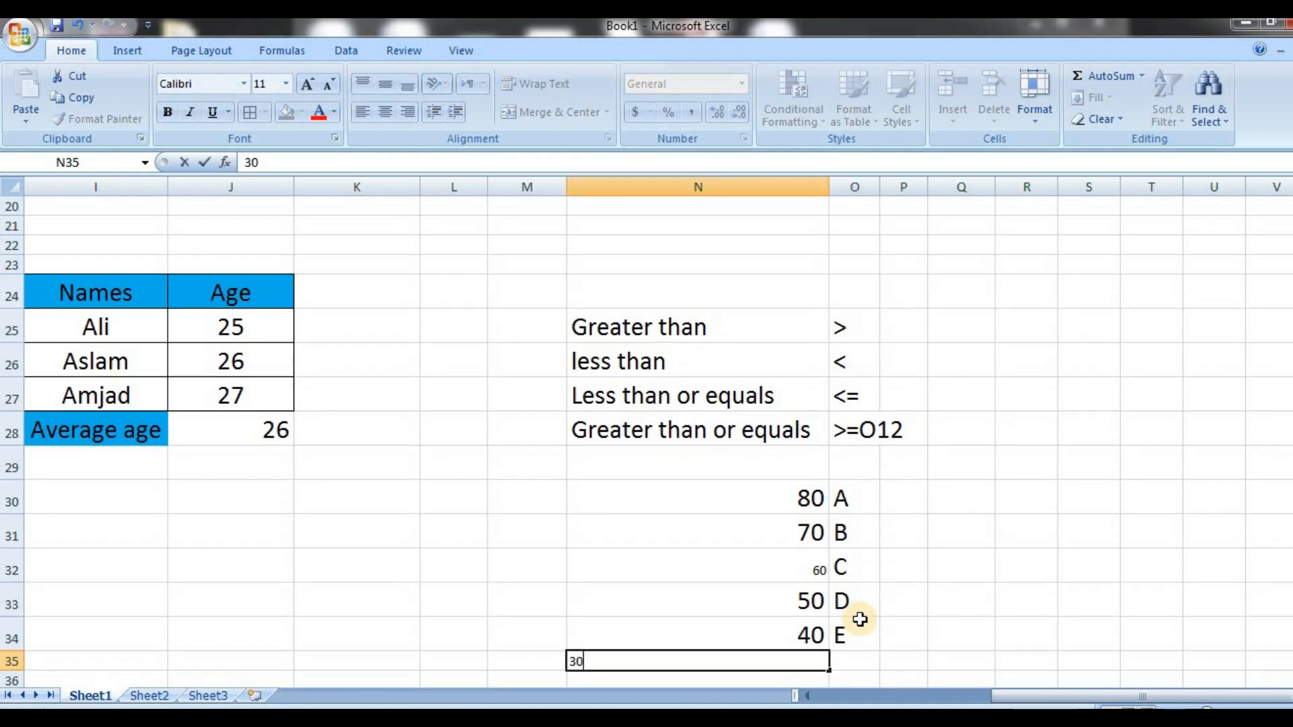
key(Right)
text(F)
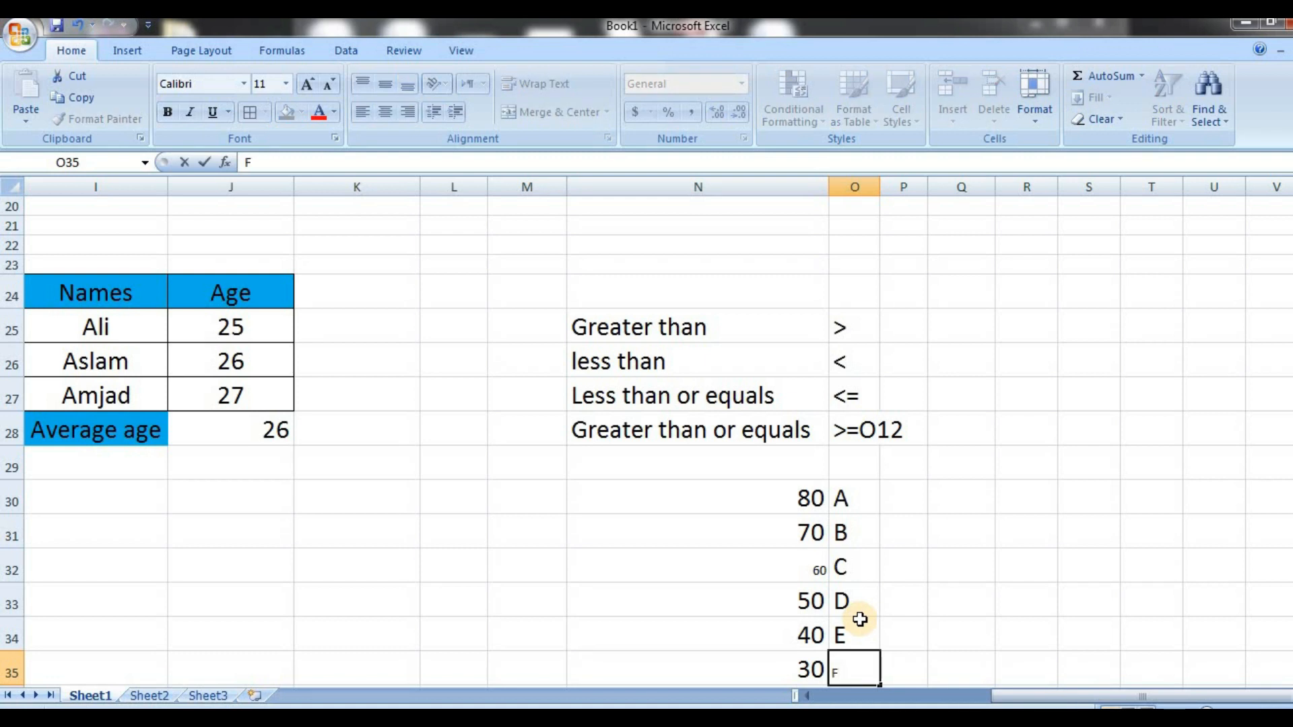
key(Return)
drag(788, 477, 854, 652)
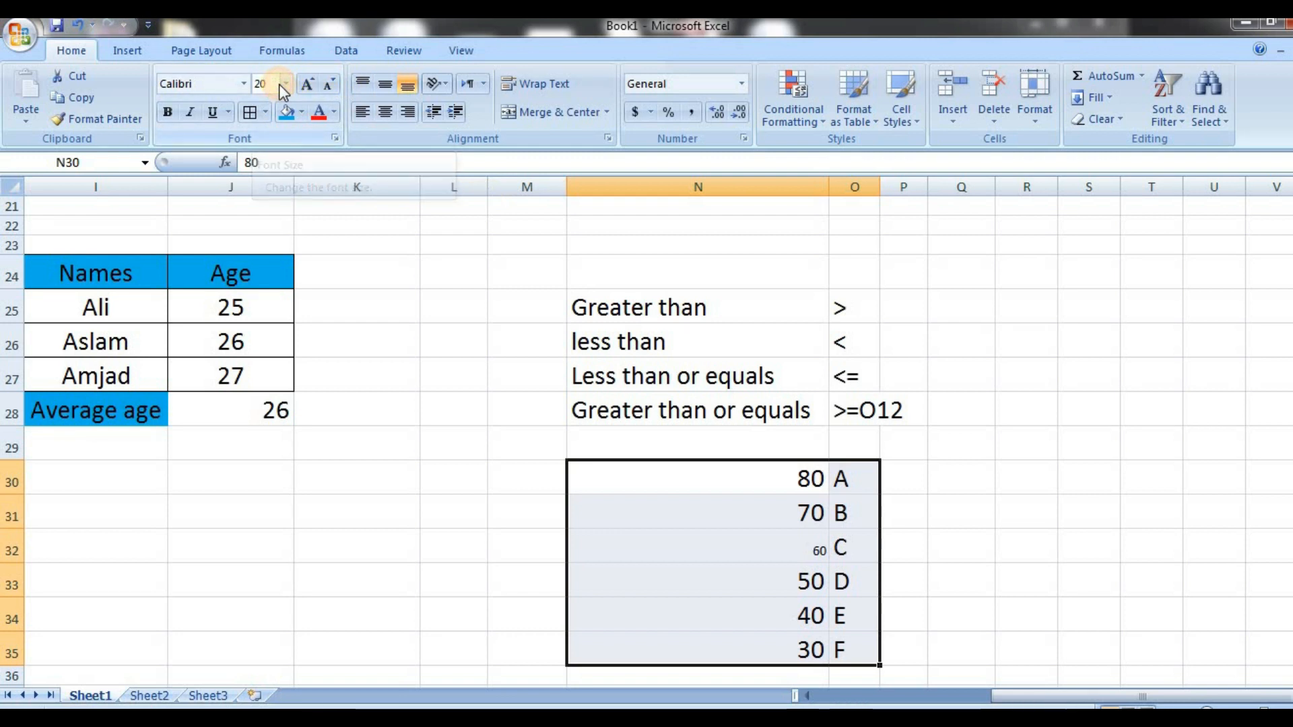
key(Return)
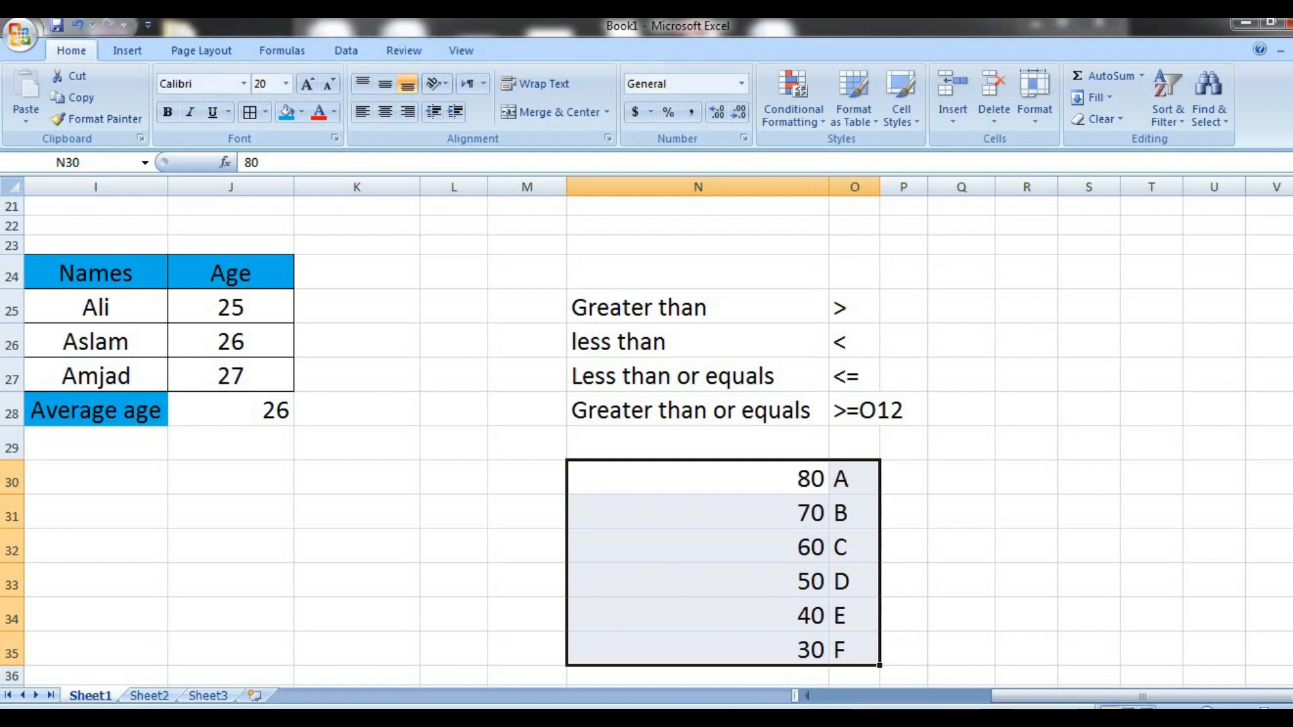
Start an IF formula in the first Grade cell, Q8, with the logical test J8>=80 on the percentage
scroll(1030, 291, up, 6)
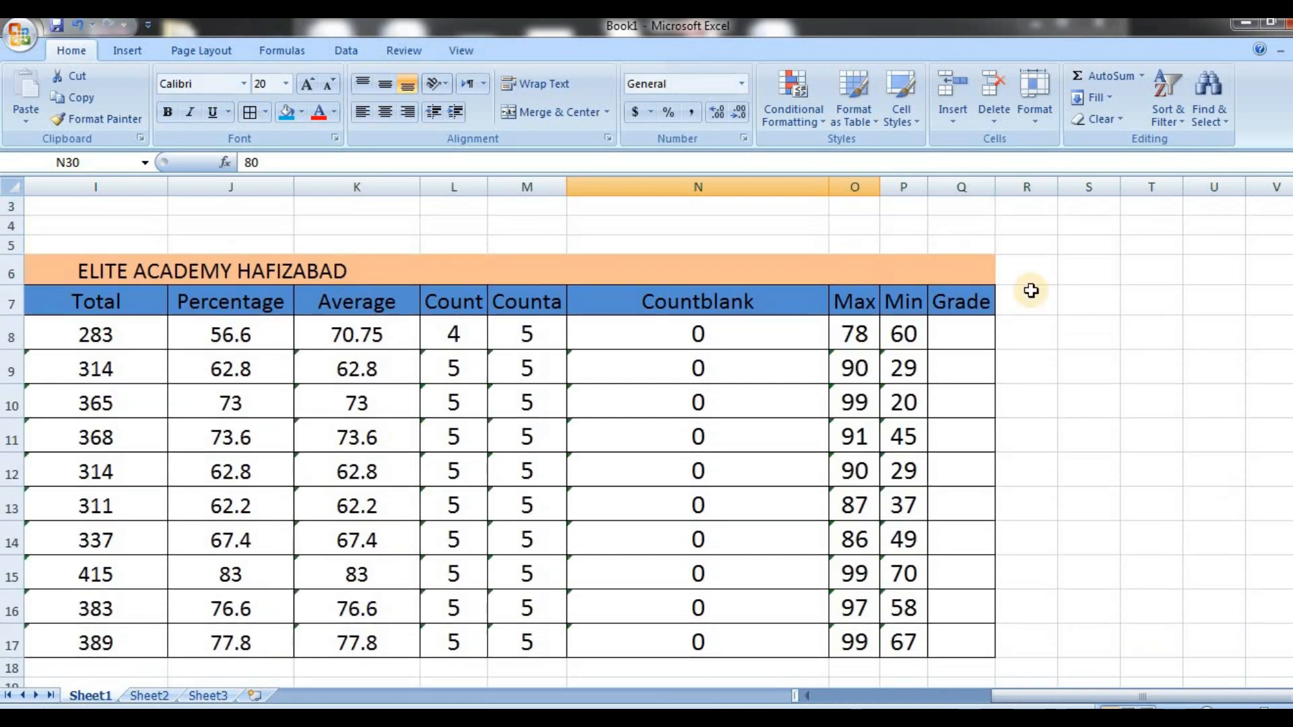
click(966, 331)
text(=IF)
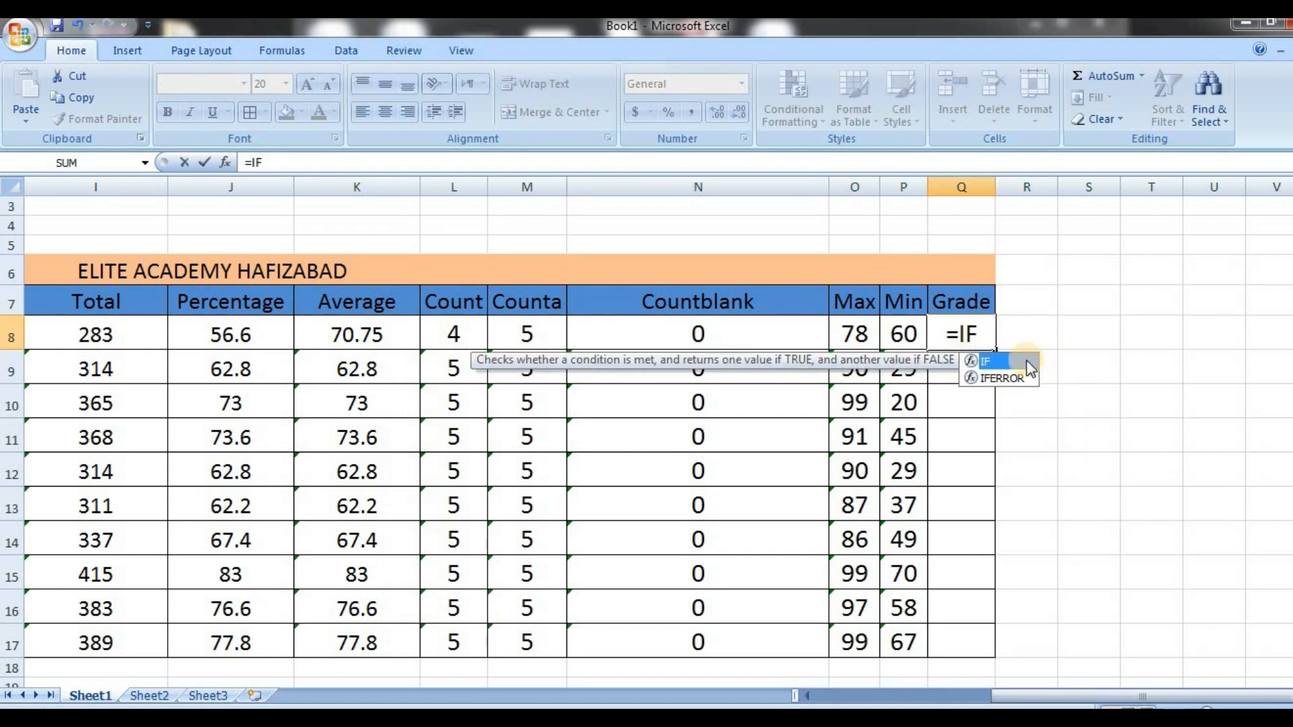
double_click(1015, 363)
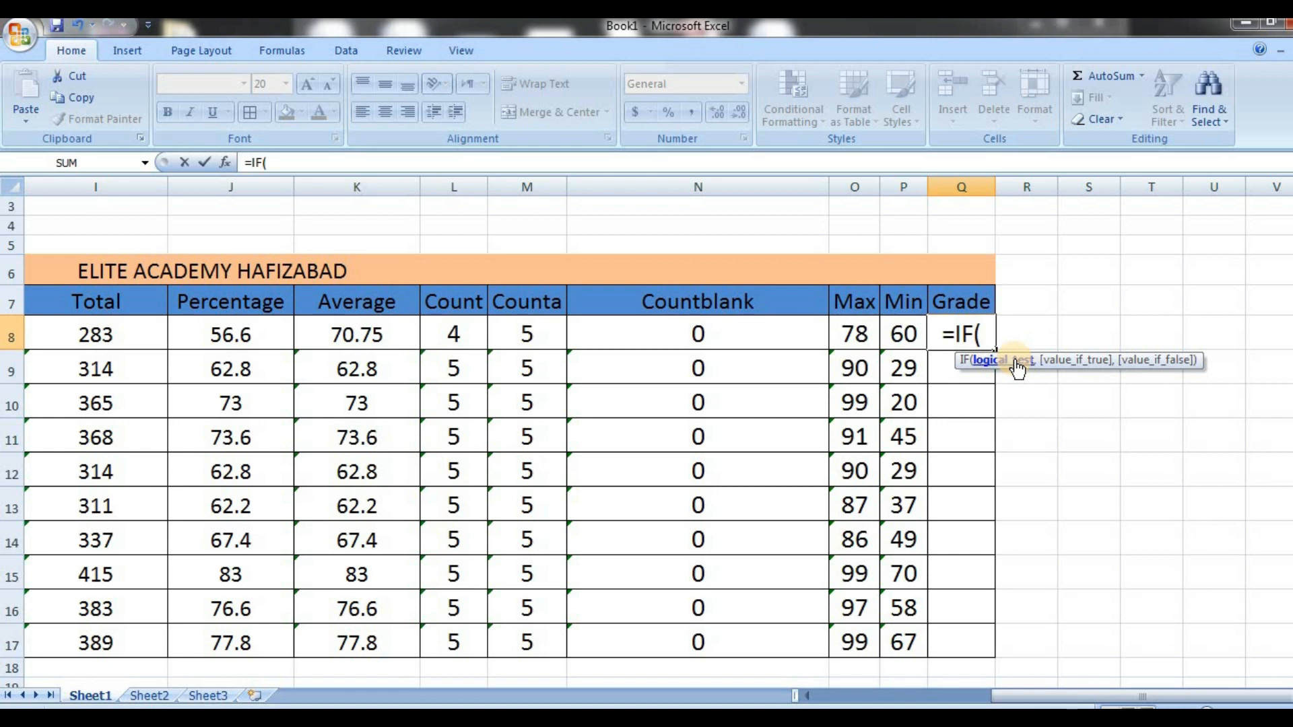
click(219, 336)
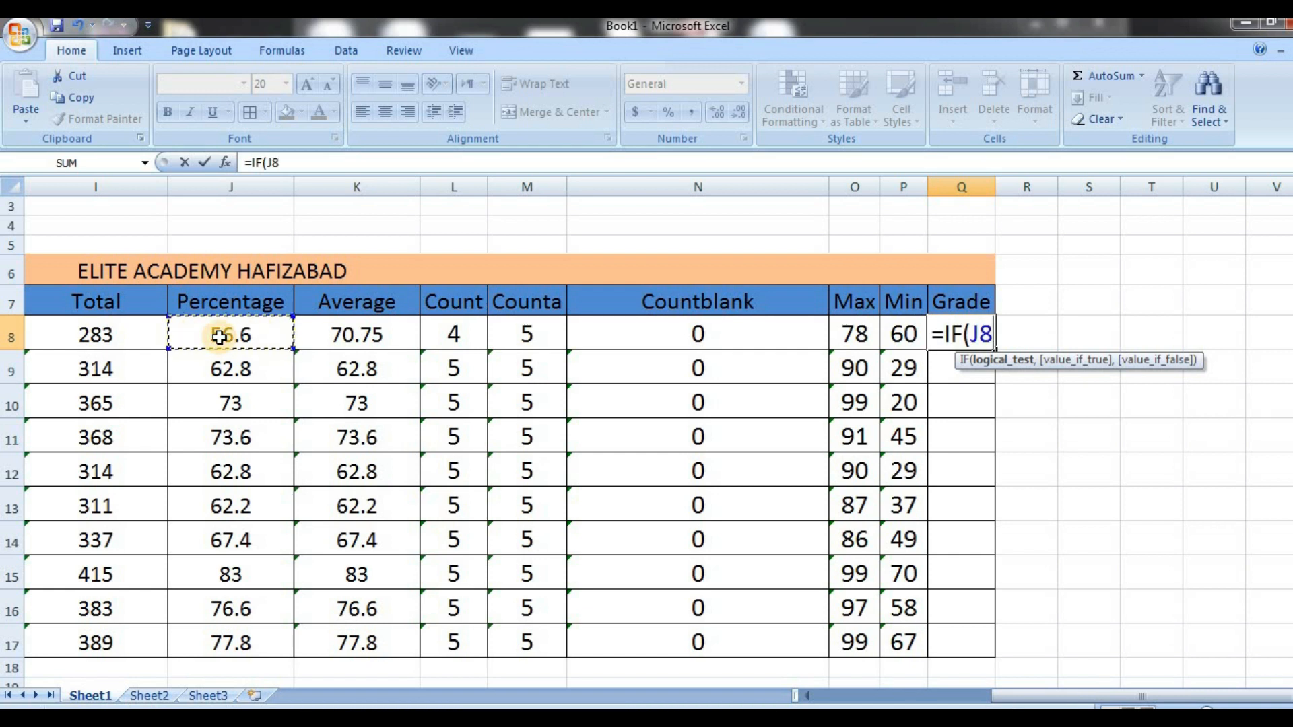
text(>)
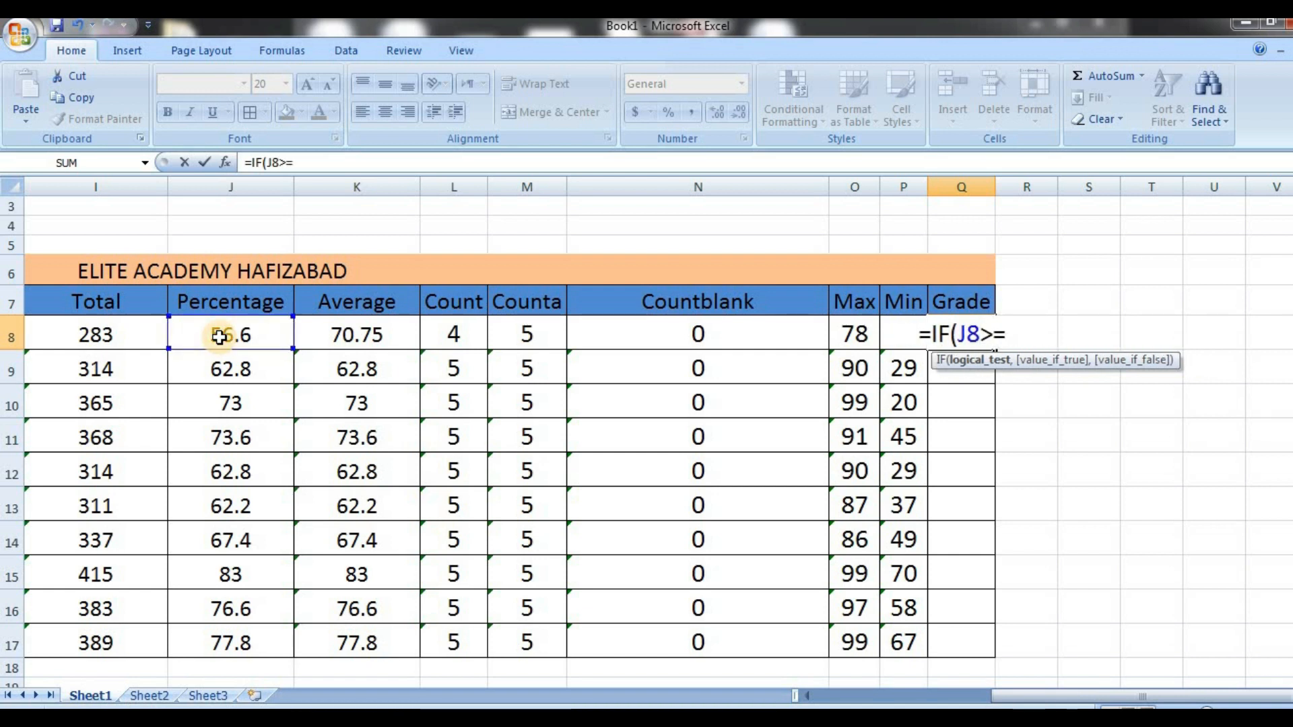
text(=80,)
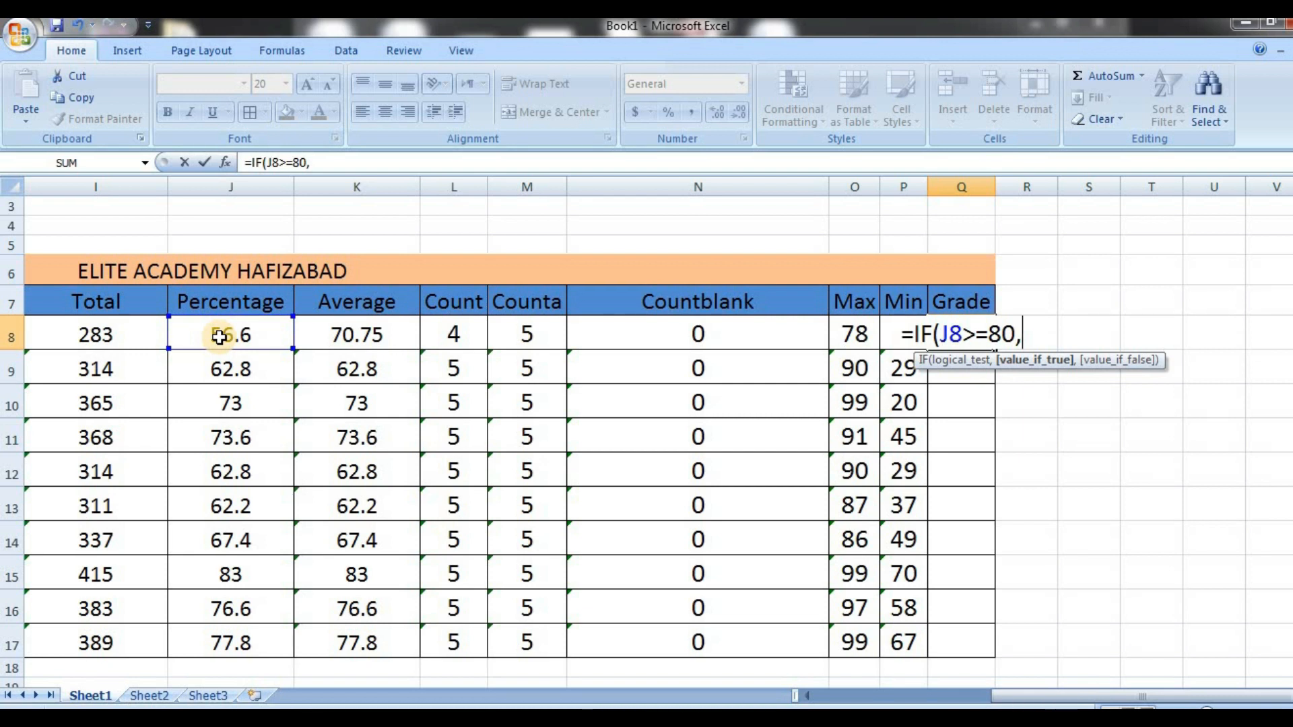
Enter "A" in quotation marks as the value if true for the J8>=80 test in Q8's formula
text(")
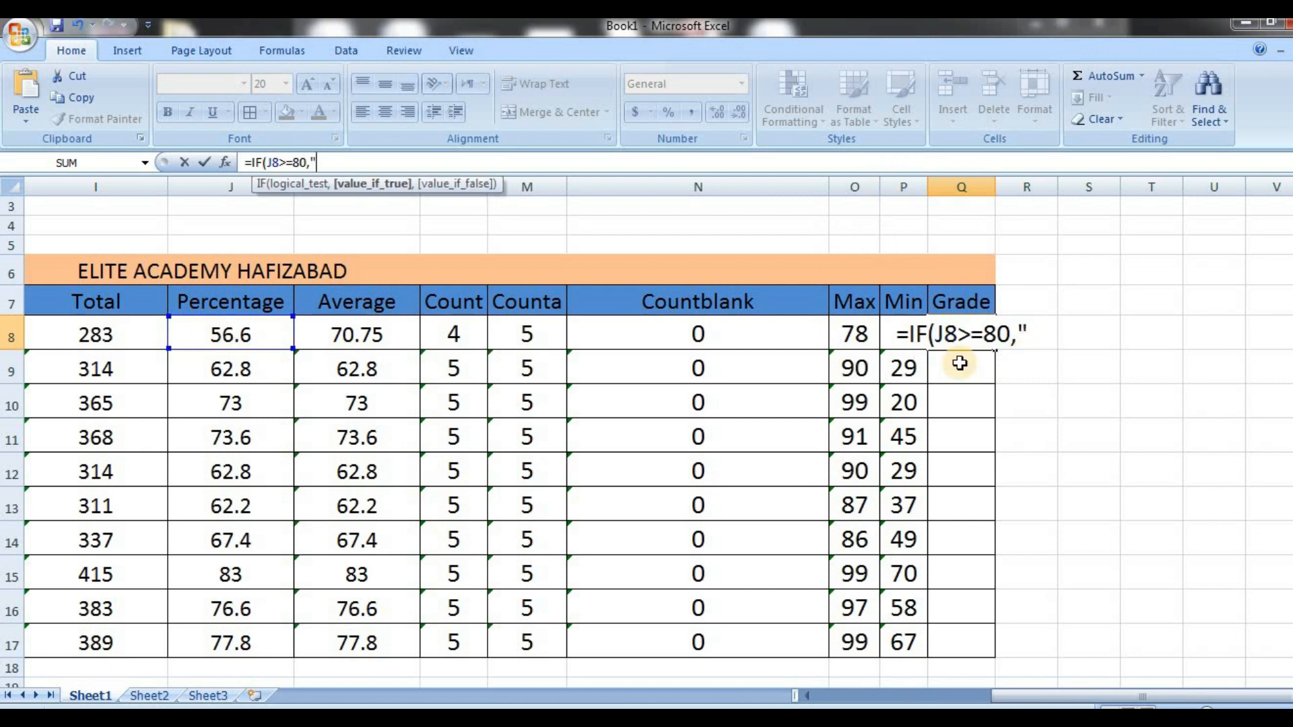
click(987, 342)
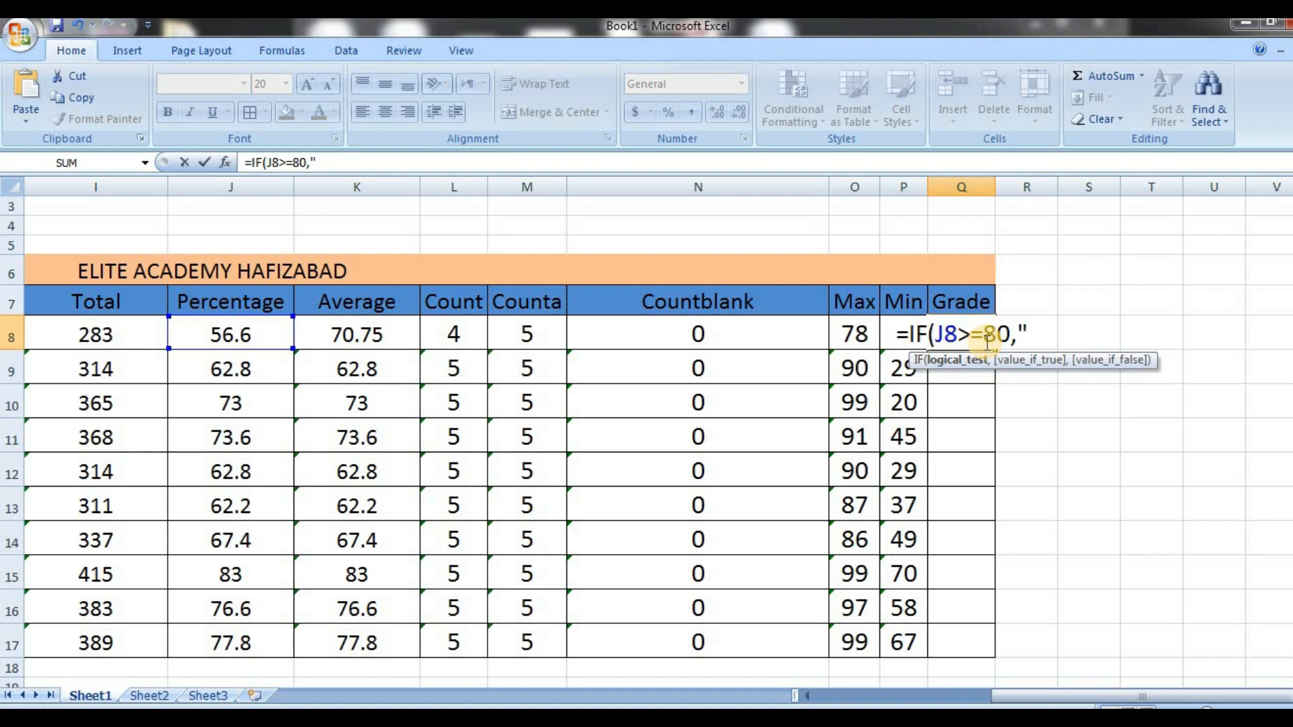
key(Right)
key(Right)
key(Right)
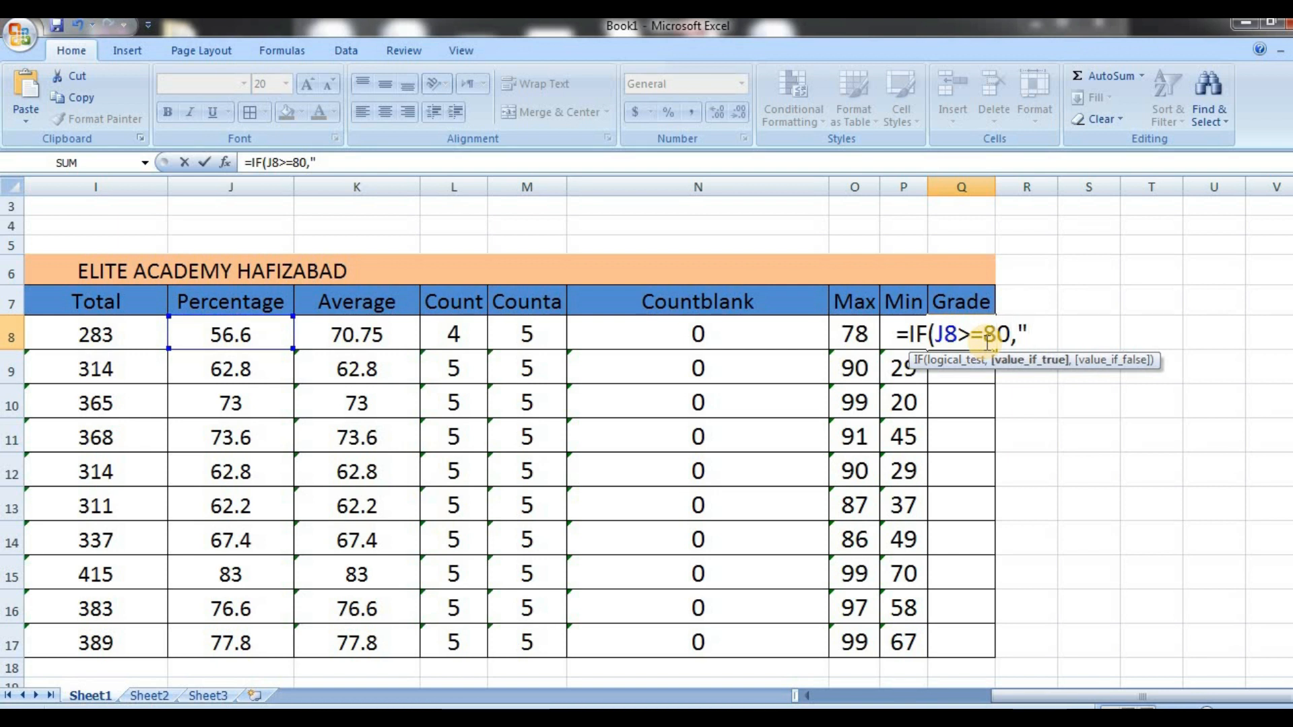
text(A)
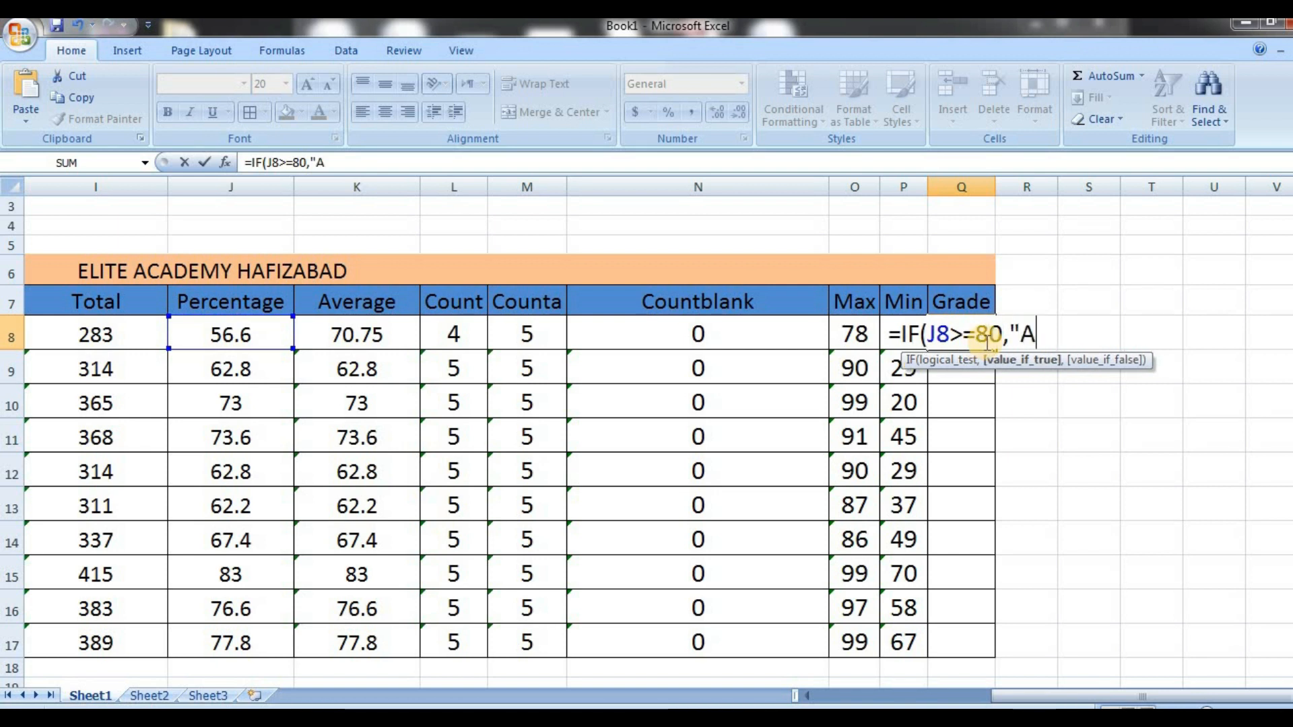
text(")
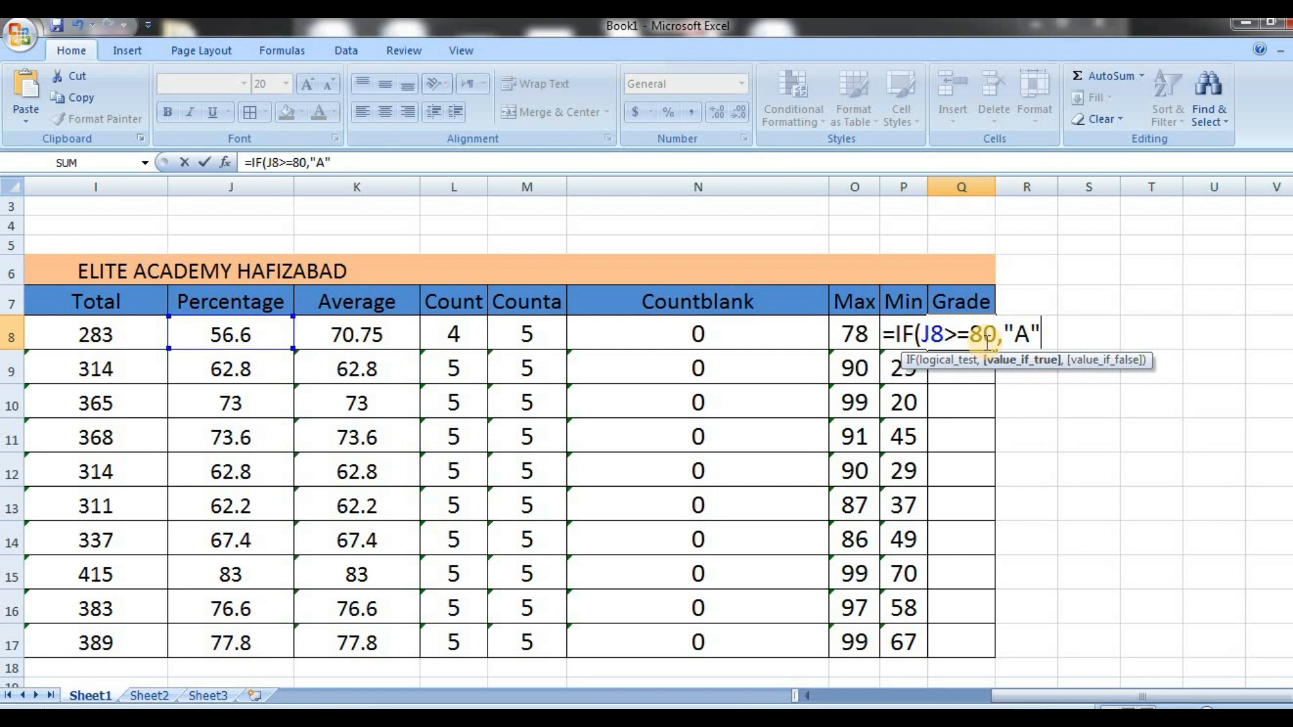
text(,IF)
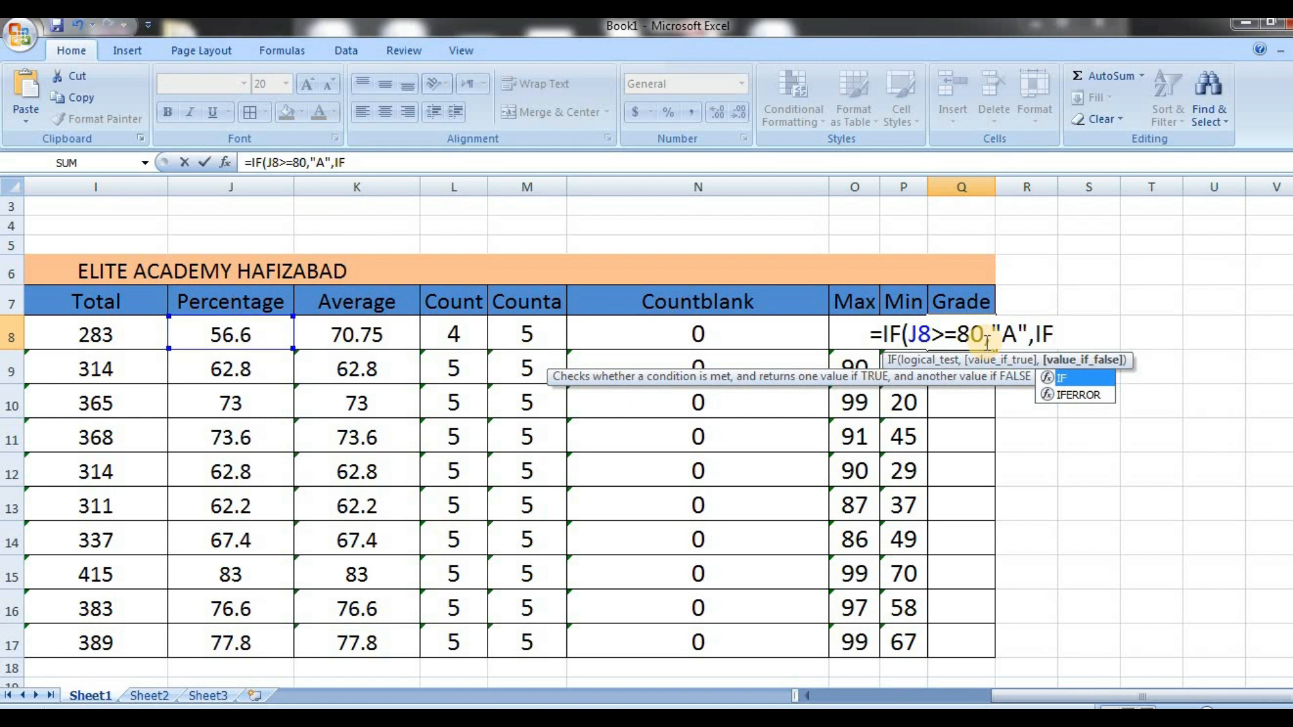
Nest a second IF in the Q8 formula that tests J8>=70 and returns "B"
double_click(1069, 378)
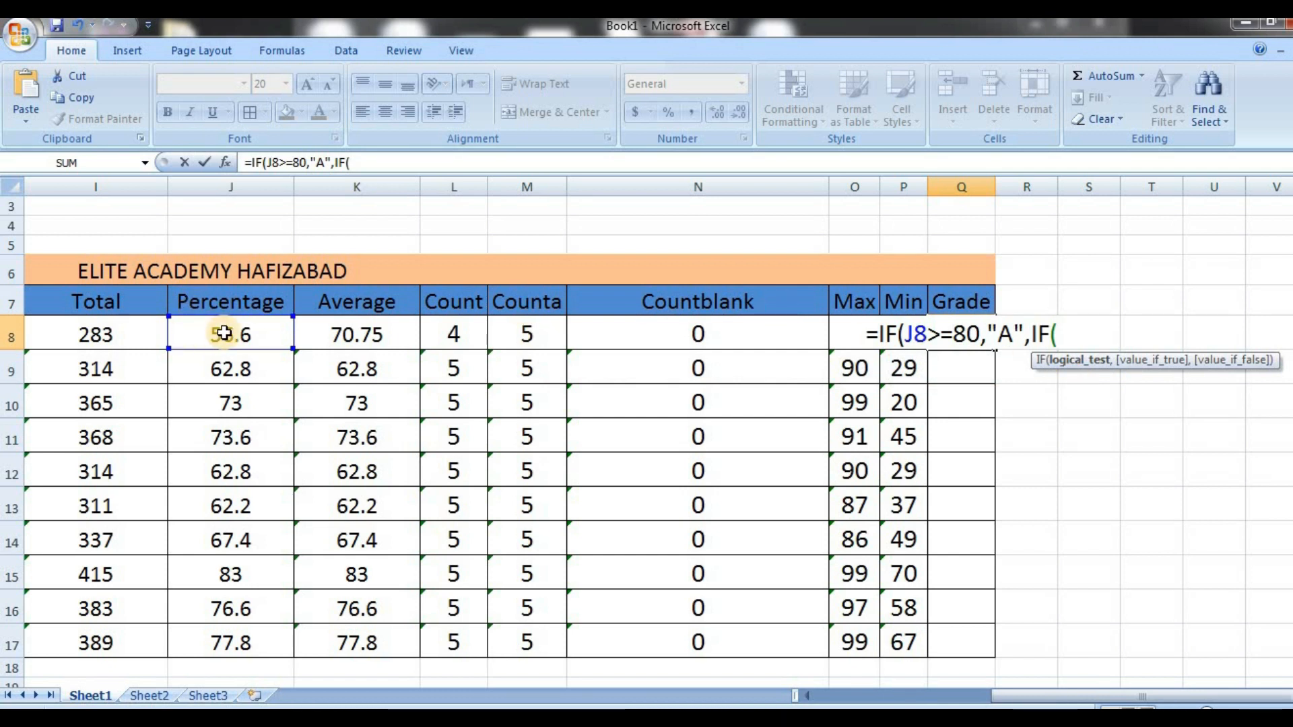
click(225, 333)
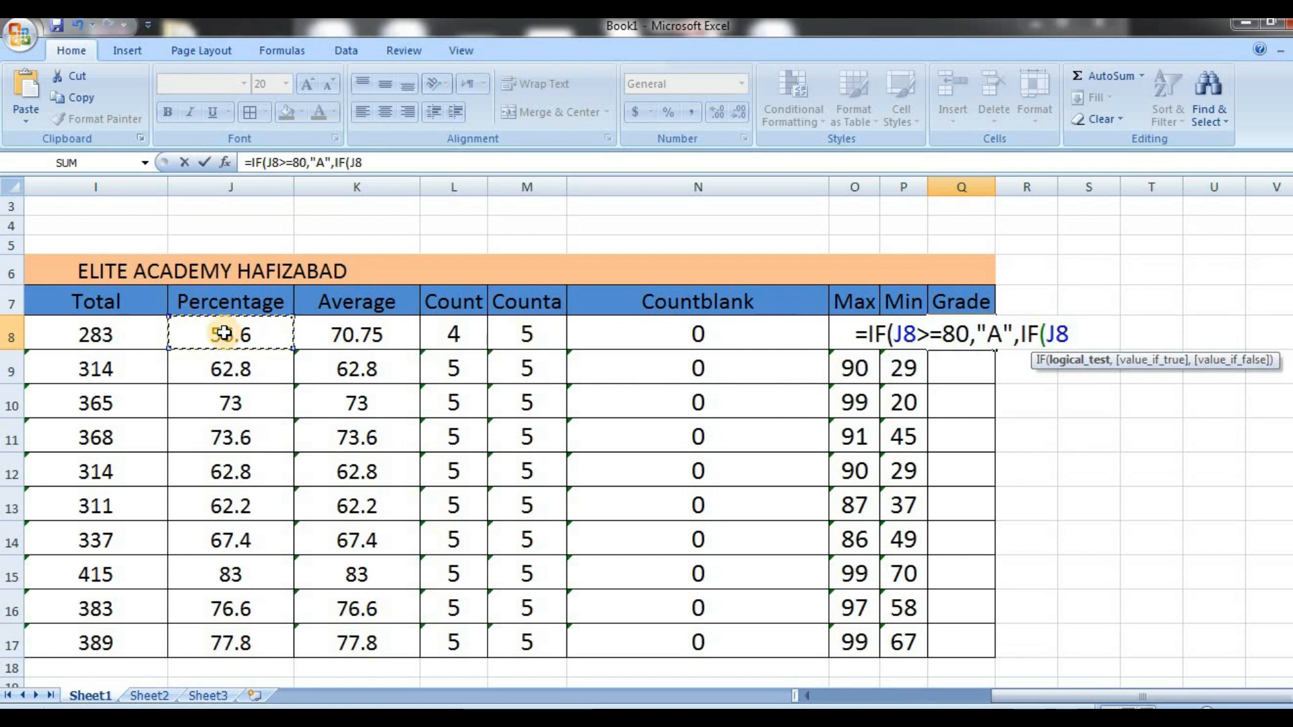
text(>=)
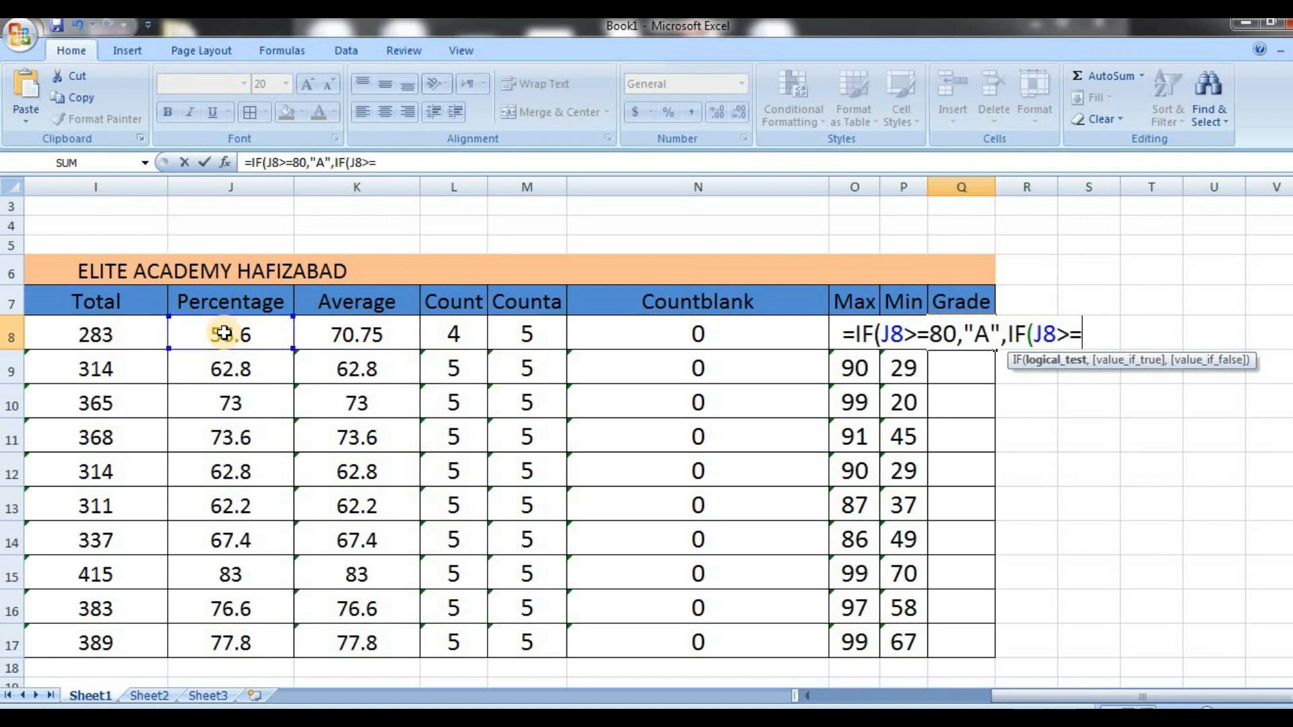
text(70,")
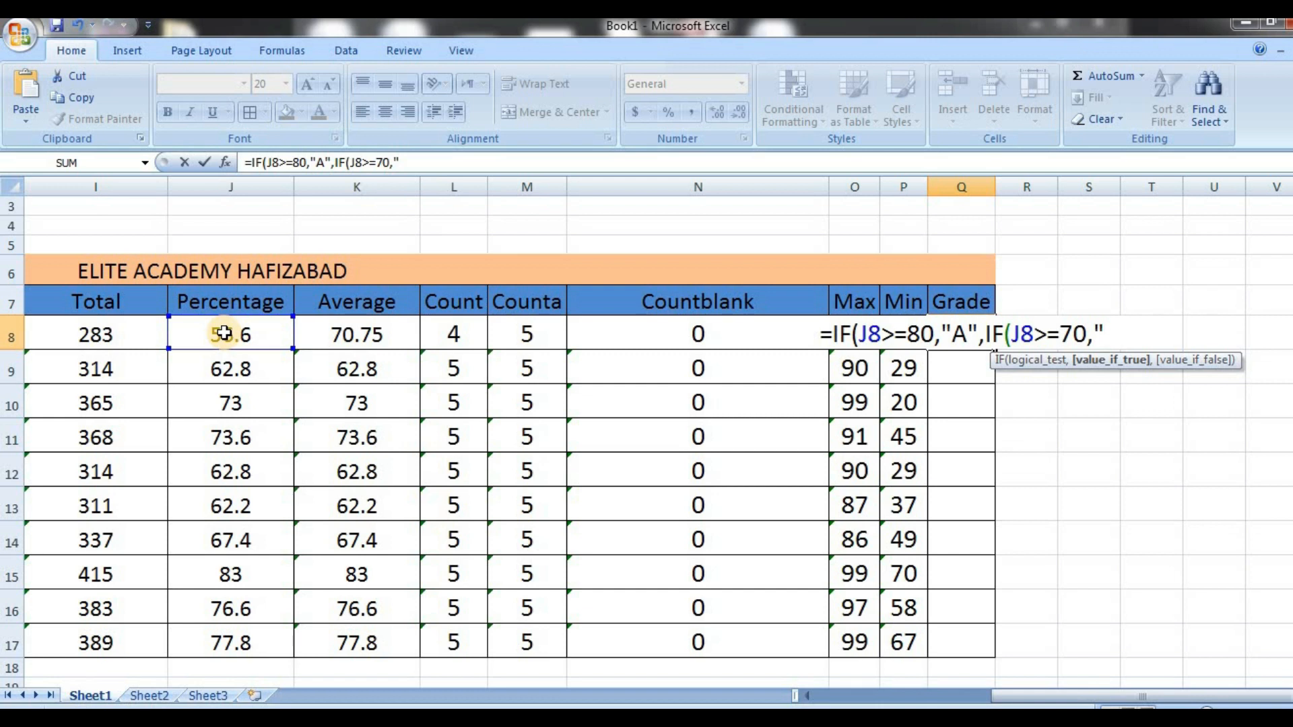
text(B")
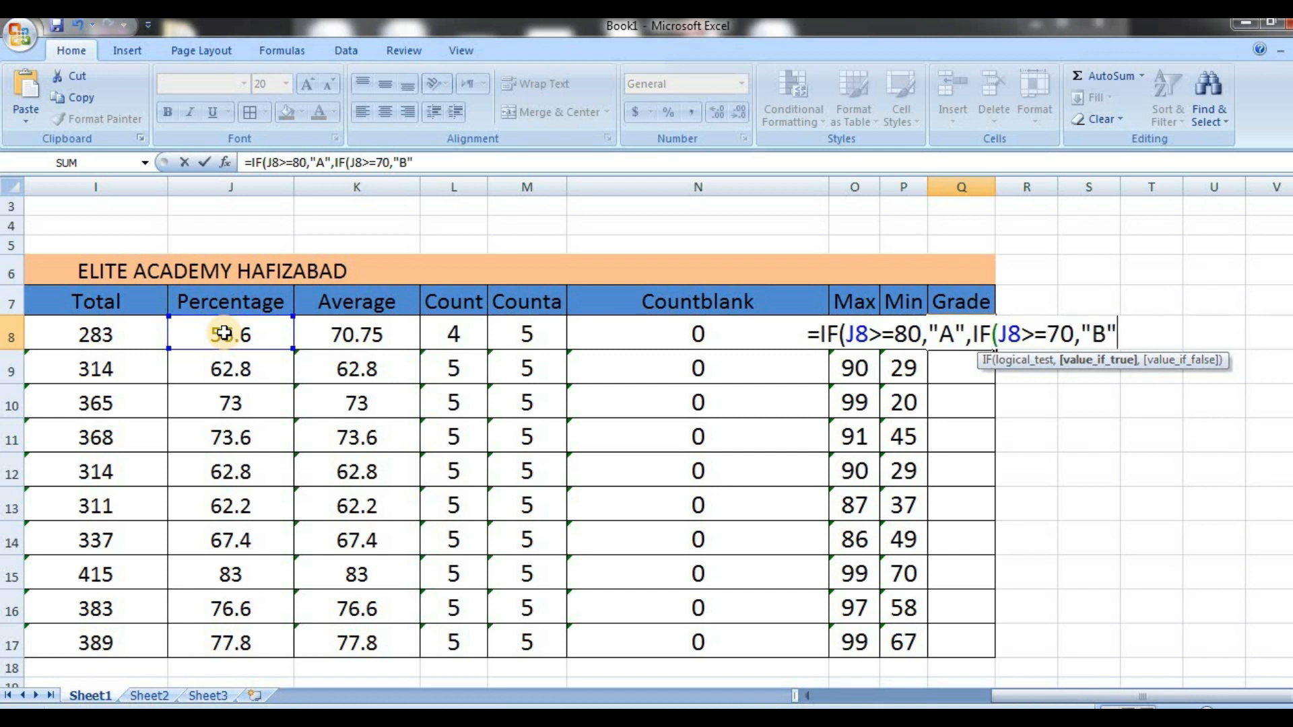
text(,IF)
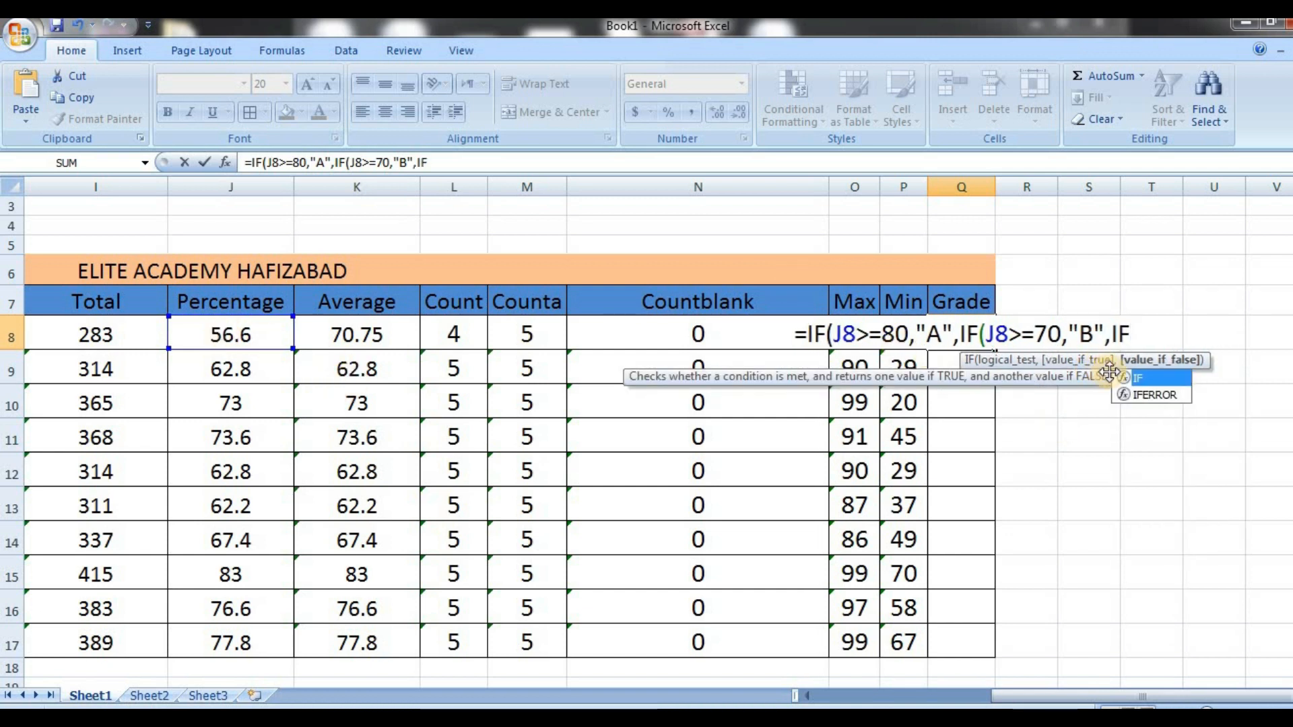
Nest a third IF in the Q8 formula that tests K8>=60 and returns "C"
double_click(1146, 377)
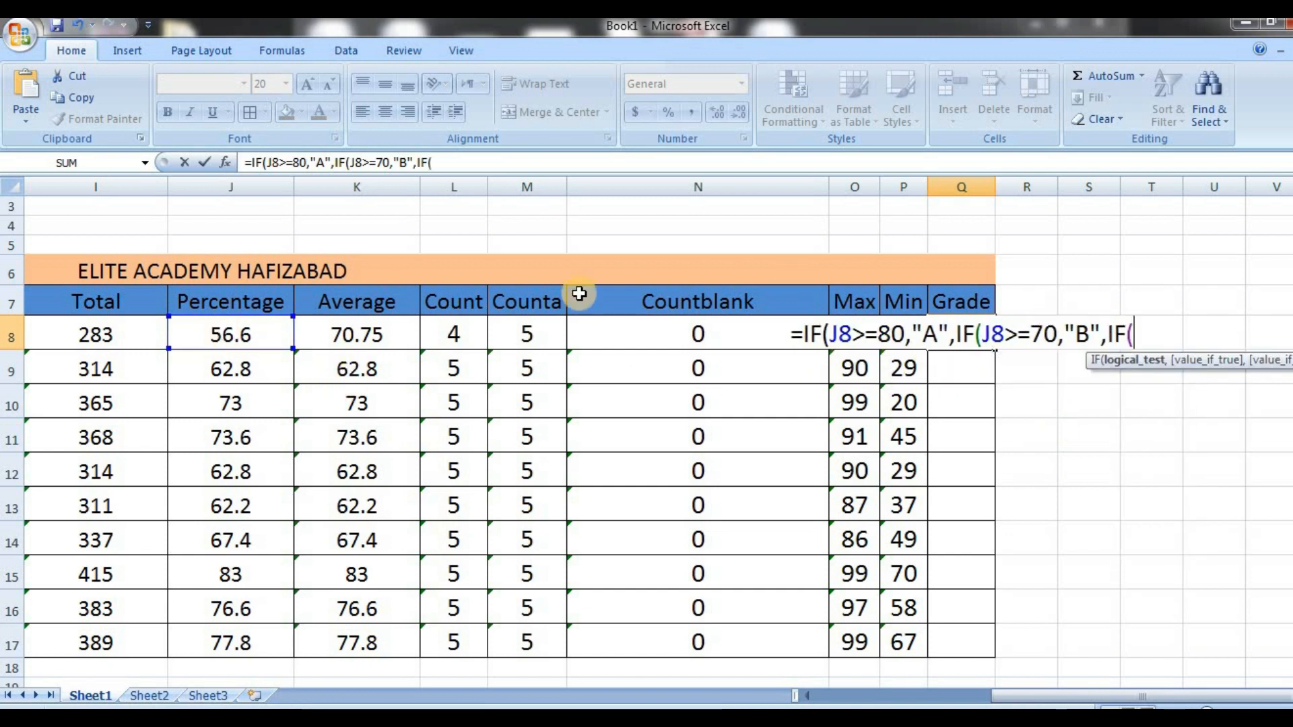
click(358, 333)
text(>)
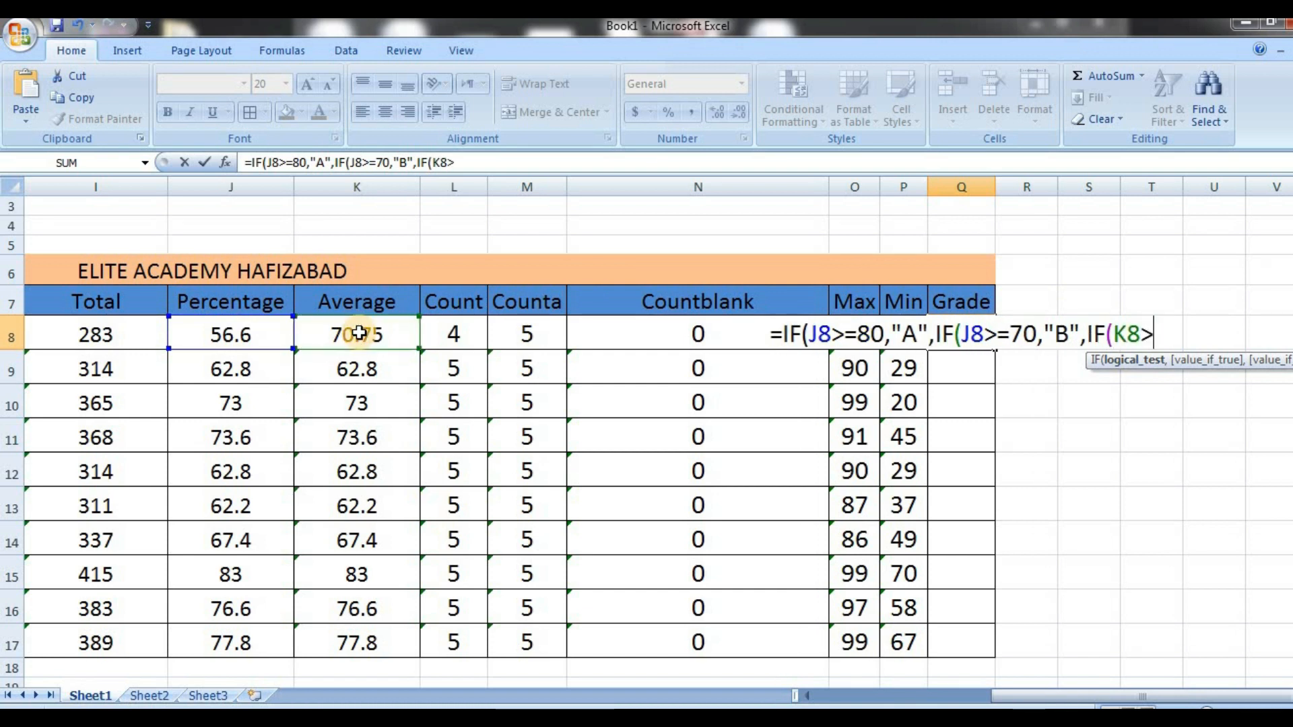
text(=60,)
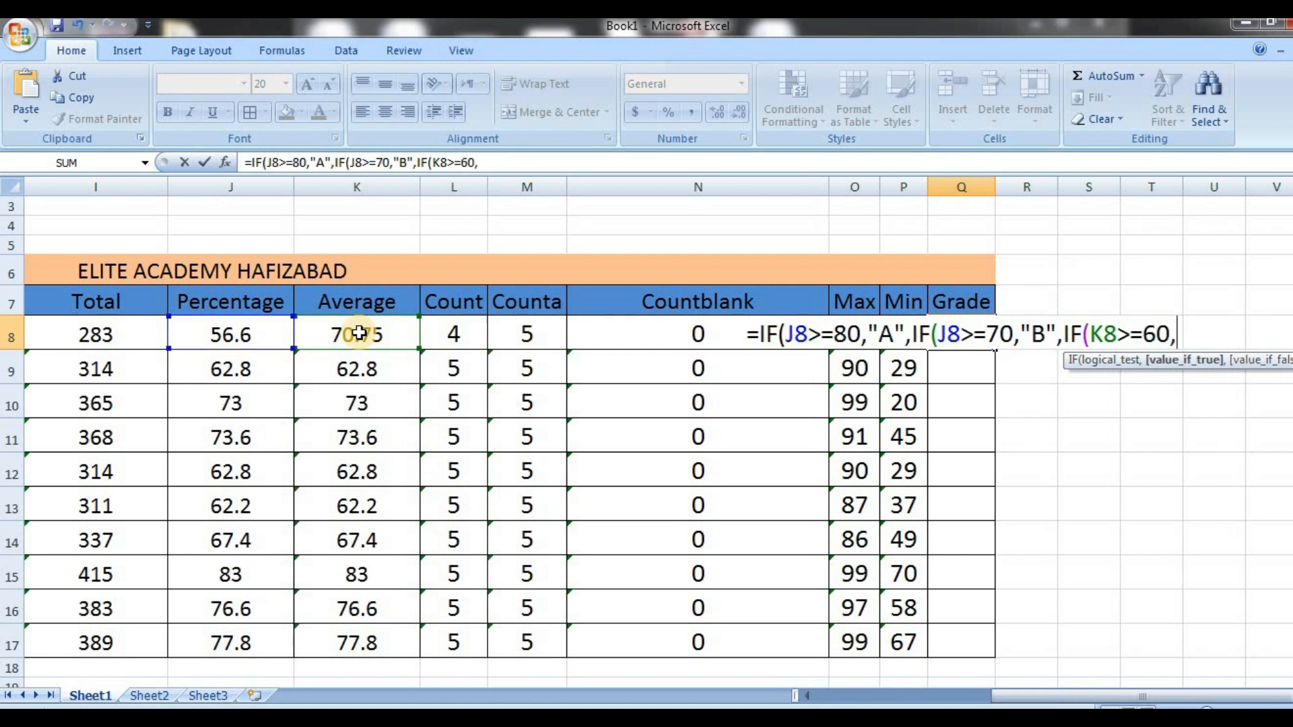
text(")
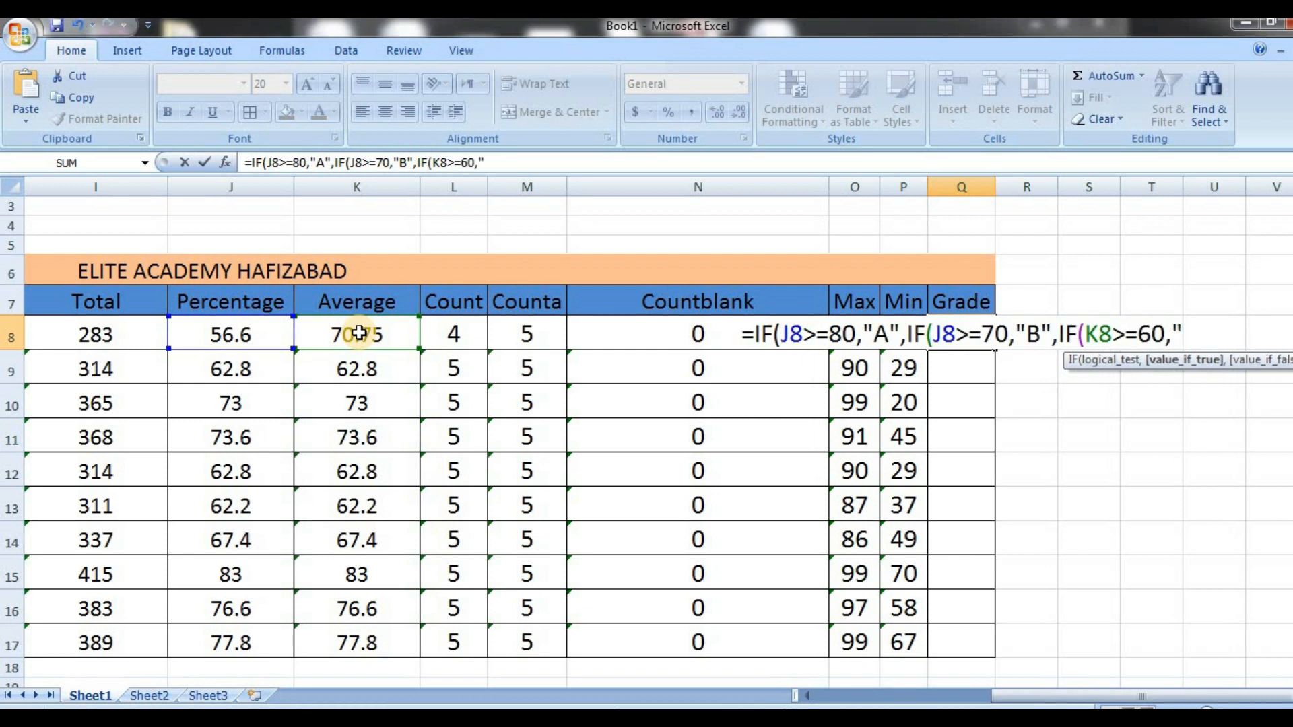
text(C")
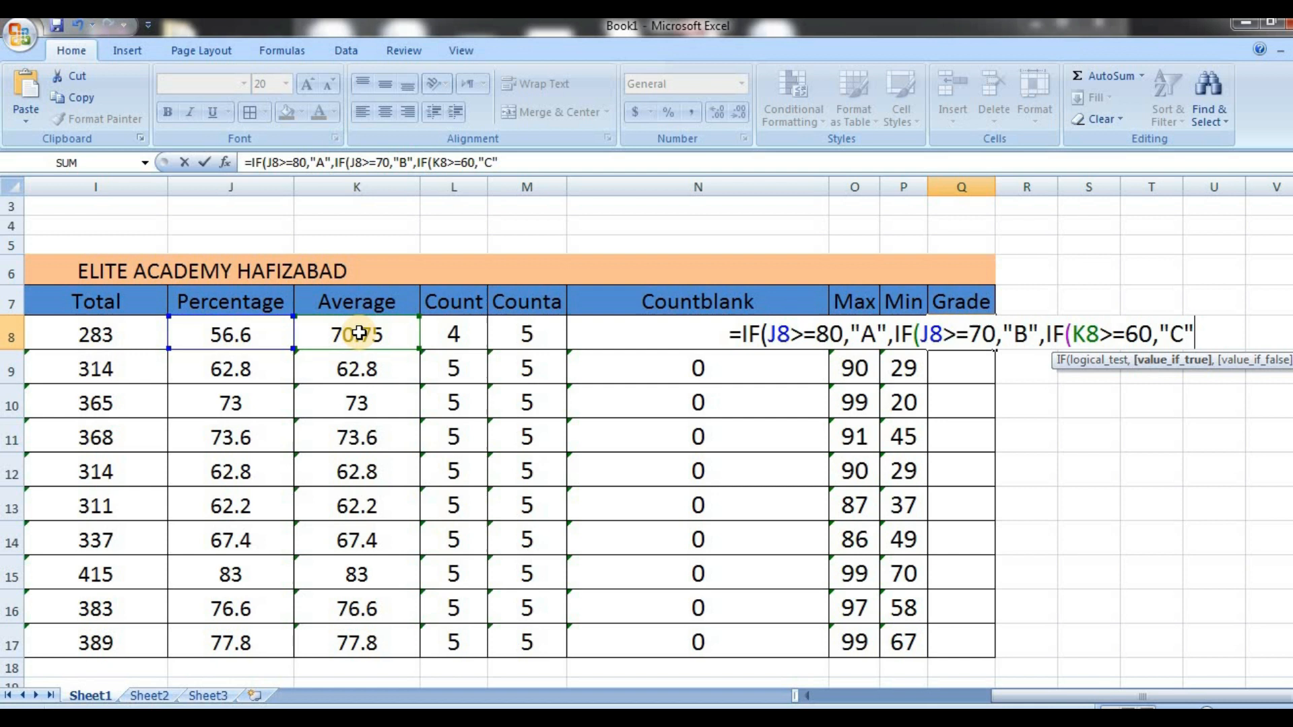
text(,IF)
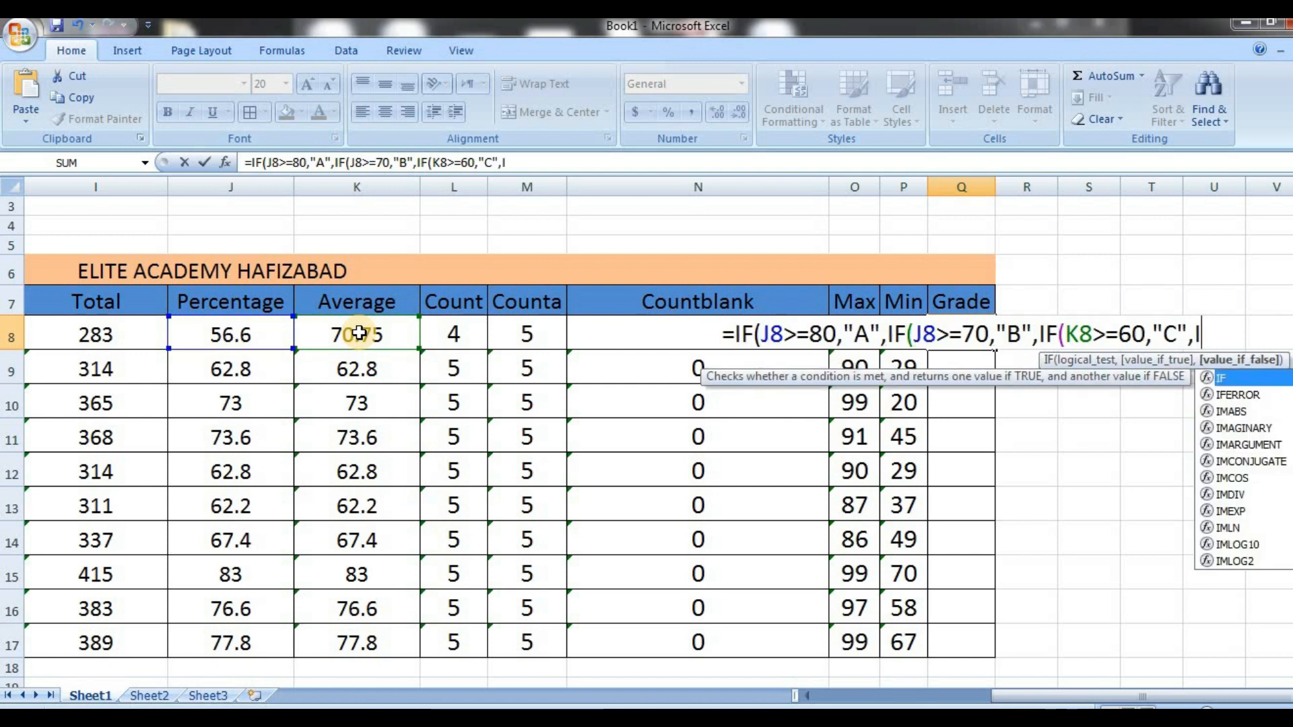
text(()
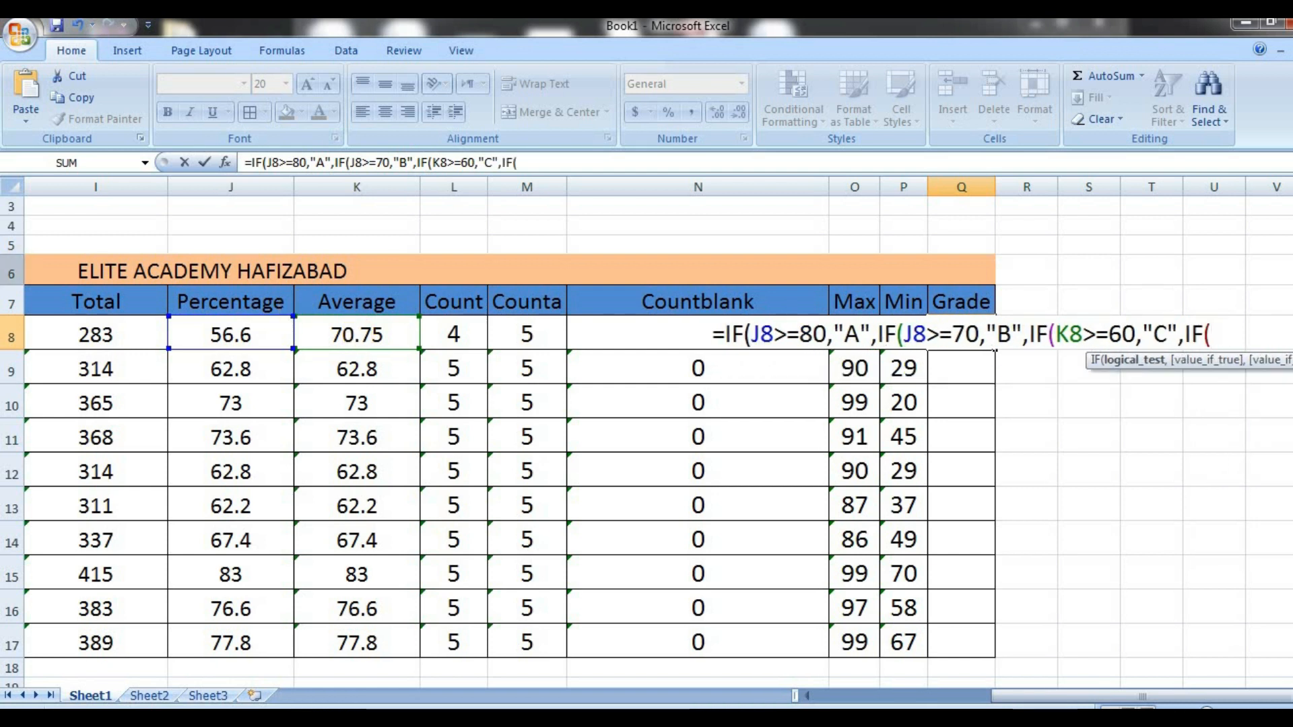
Nest a fourth IF in the Q8 formula that tests J8>=50 and returns "D"
click(238, 335)
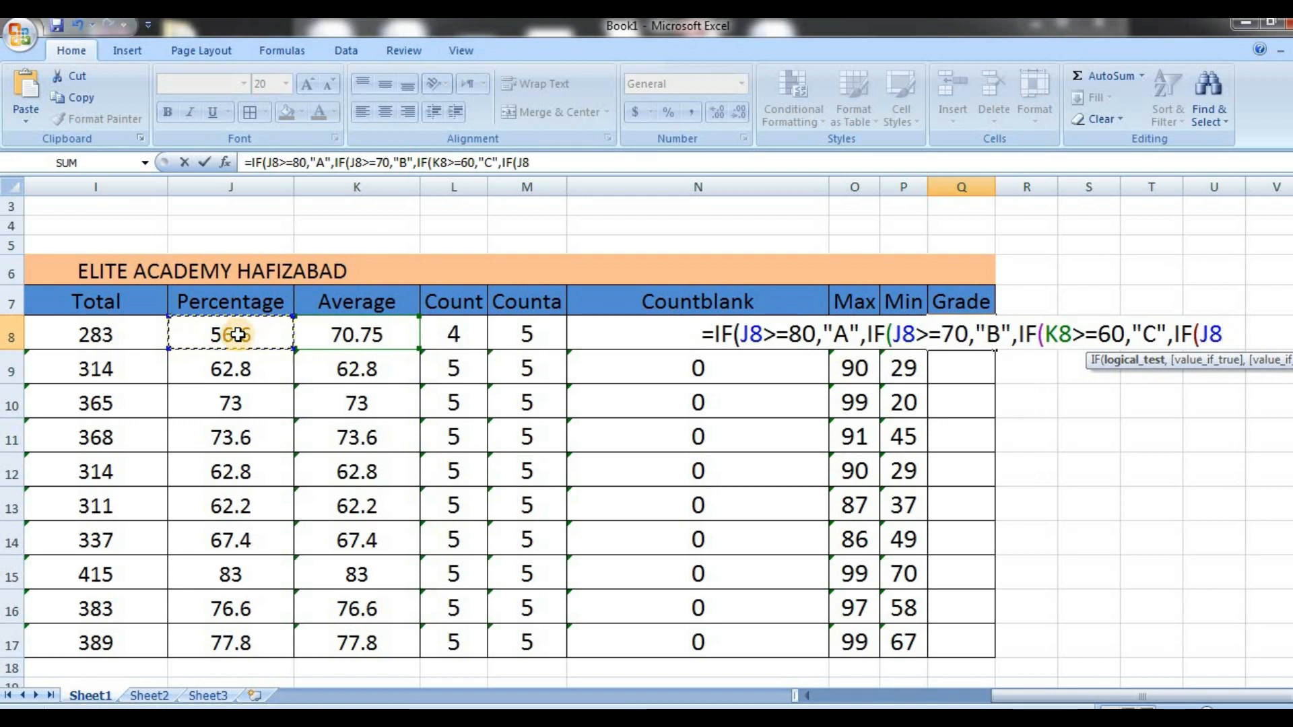
text(>=)
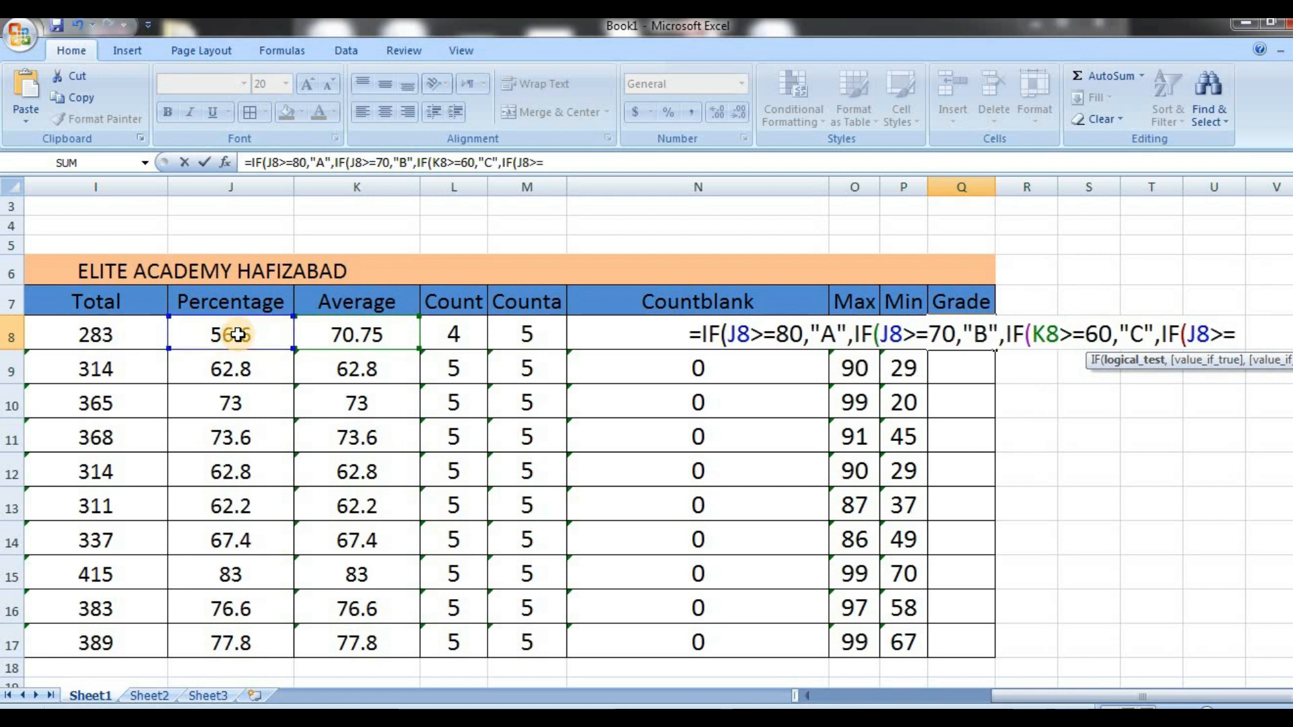
text(50,)
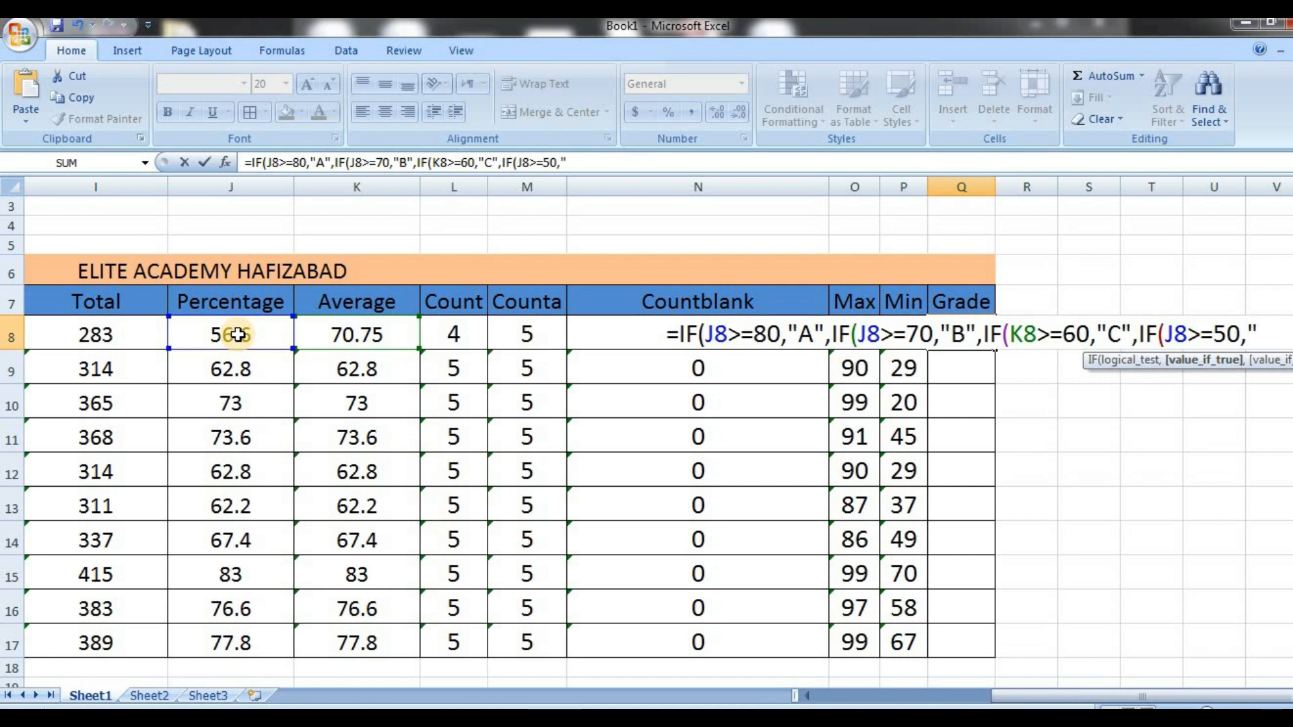
text(D")
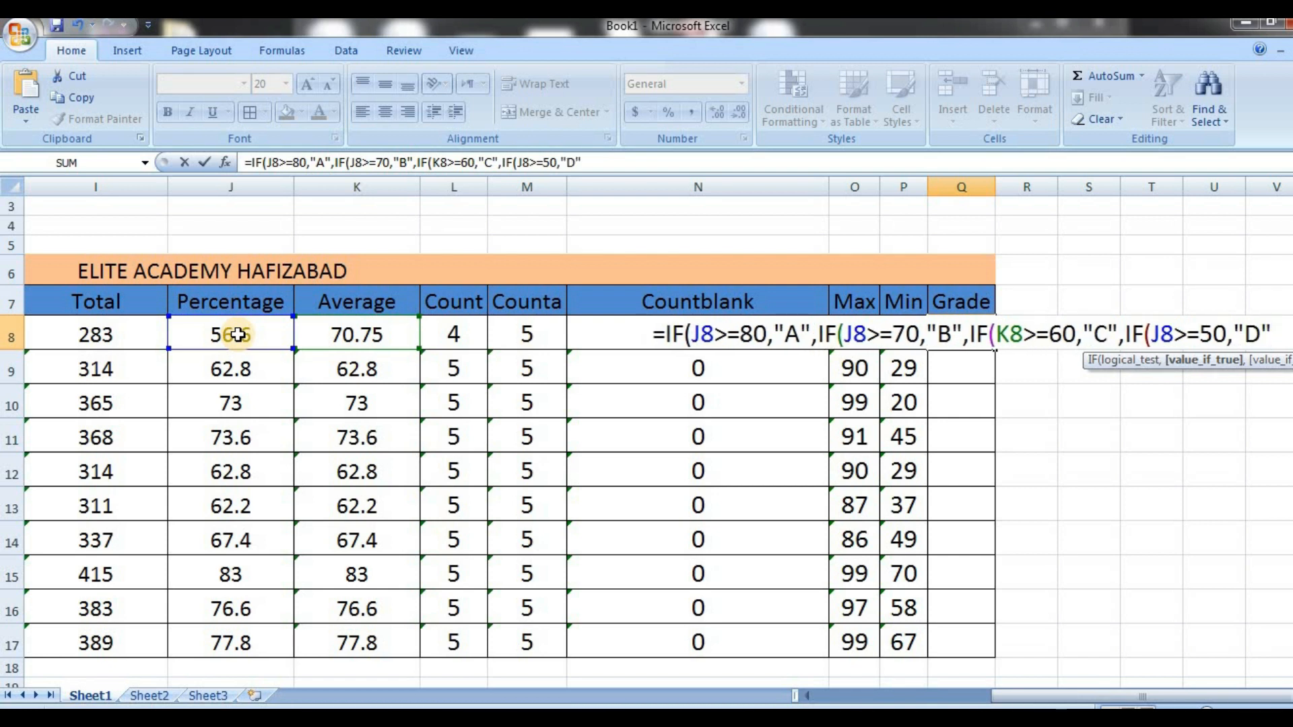
text(,IF)
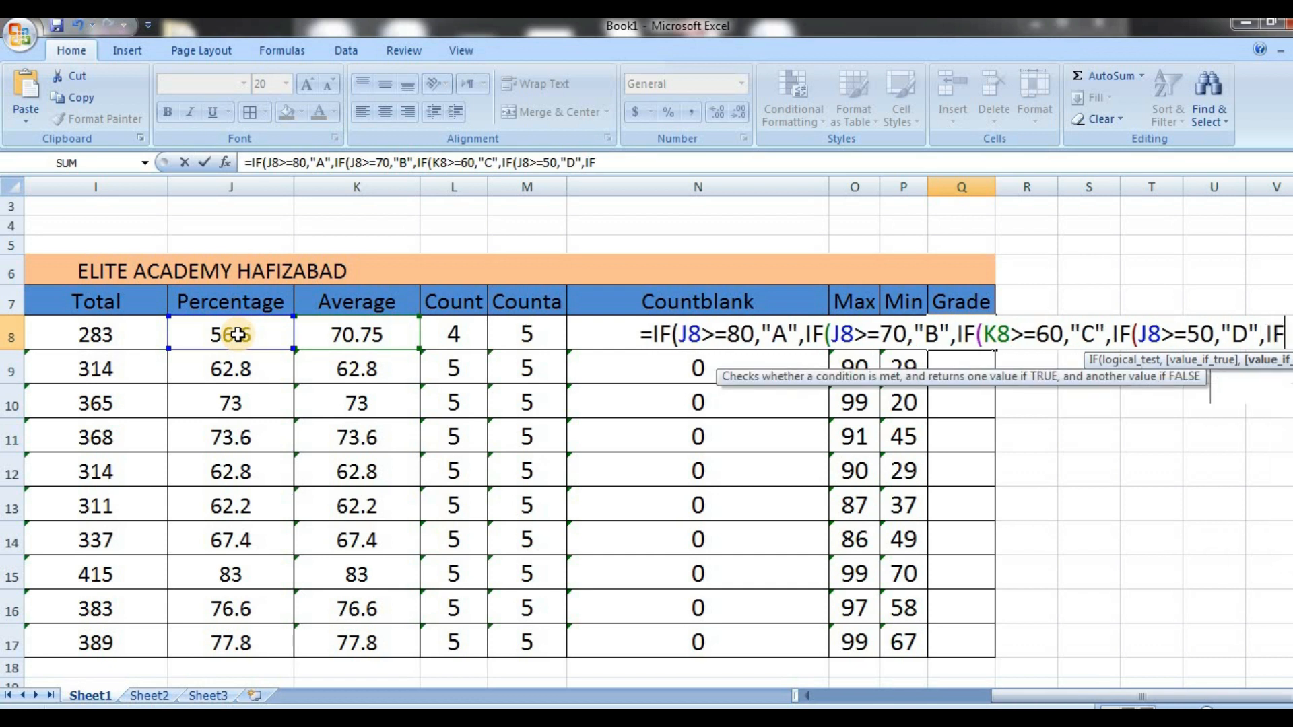
text(()
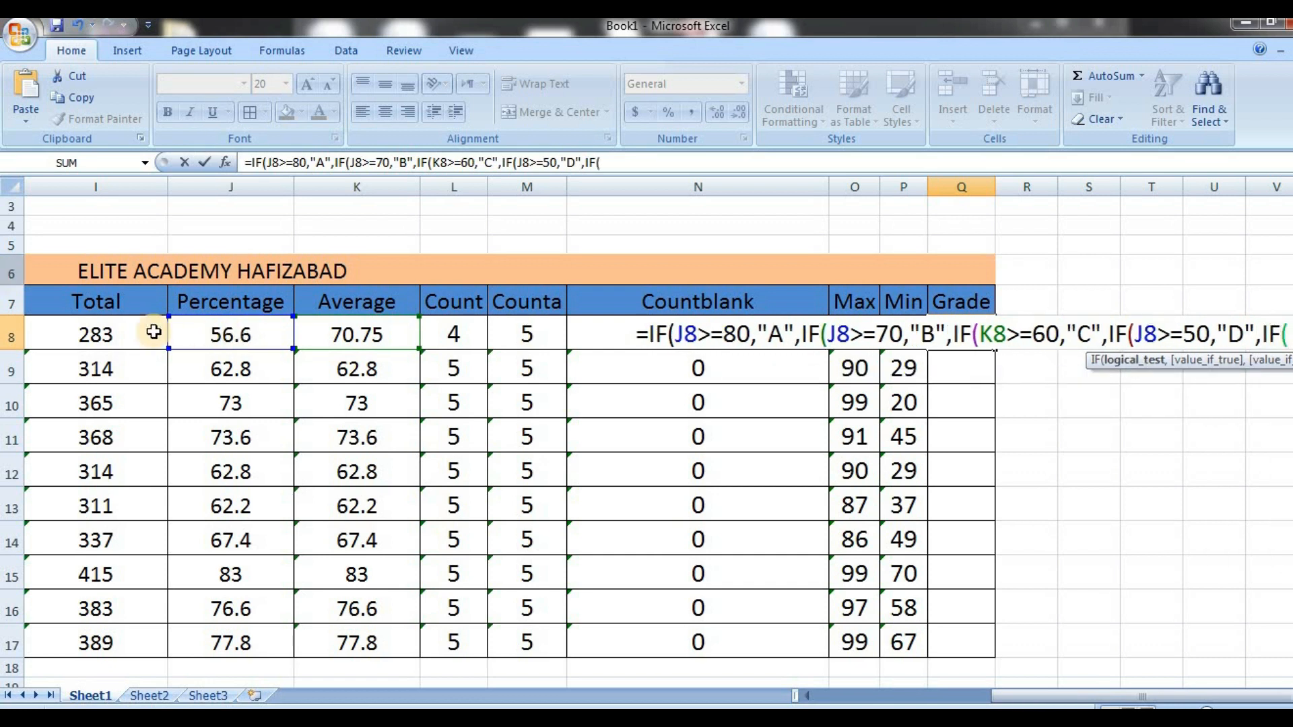
Nest a fifth IF in the Q8 formula that tests J8>=40 and returns "E"
click(228, 342)
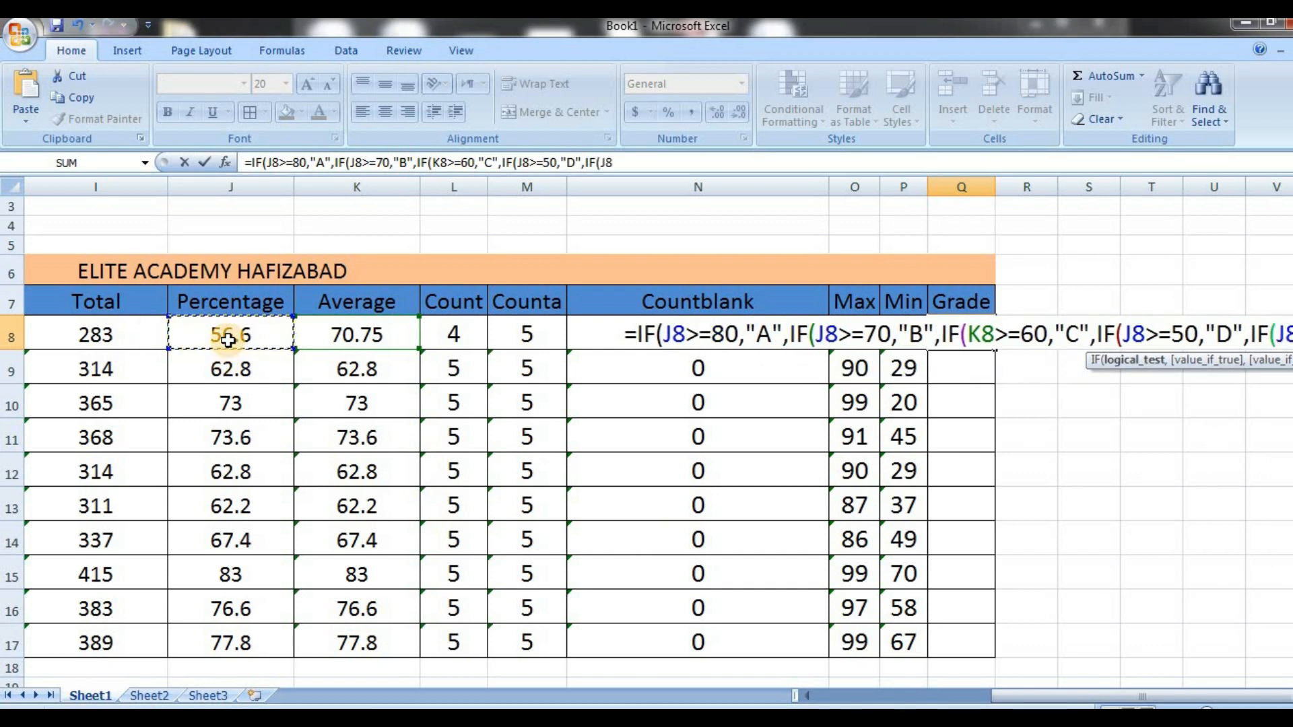
text(>=)
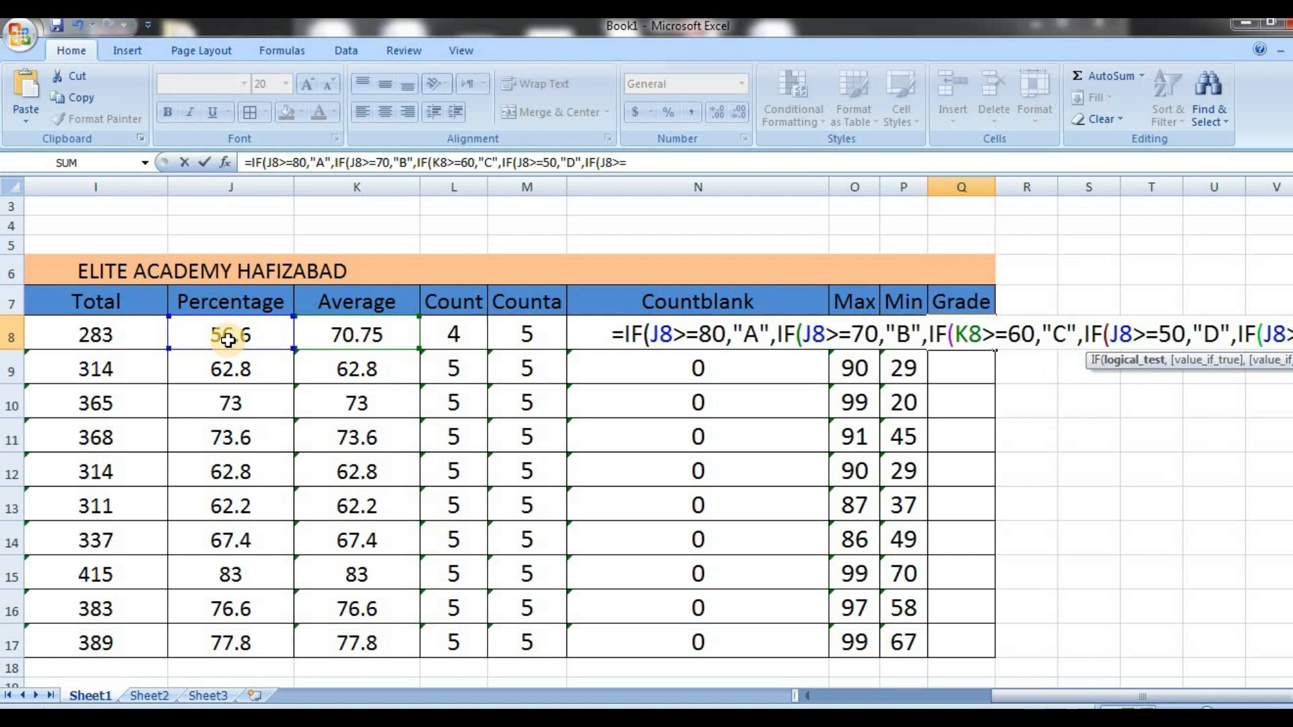
text(4)
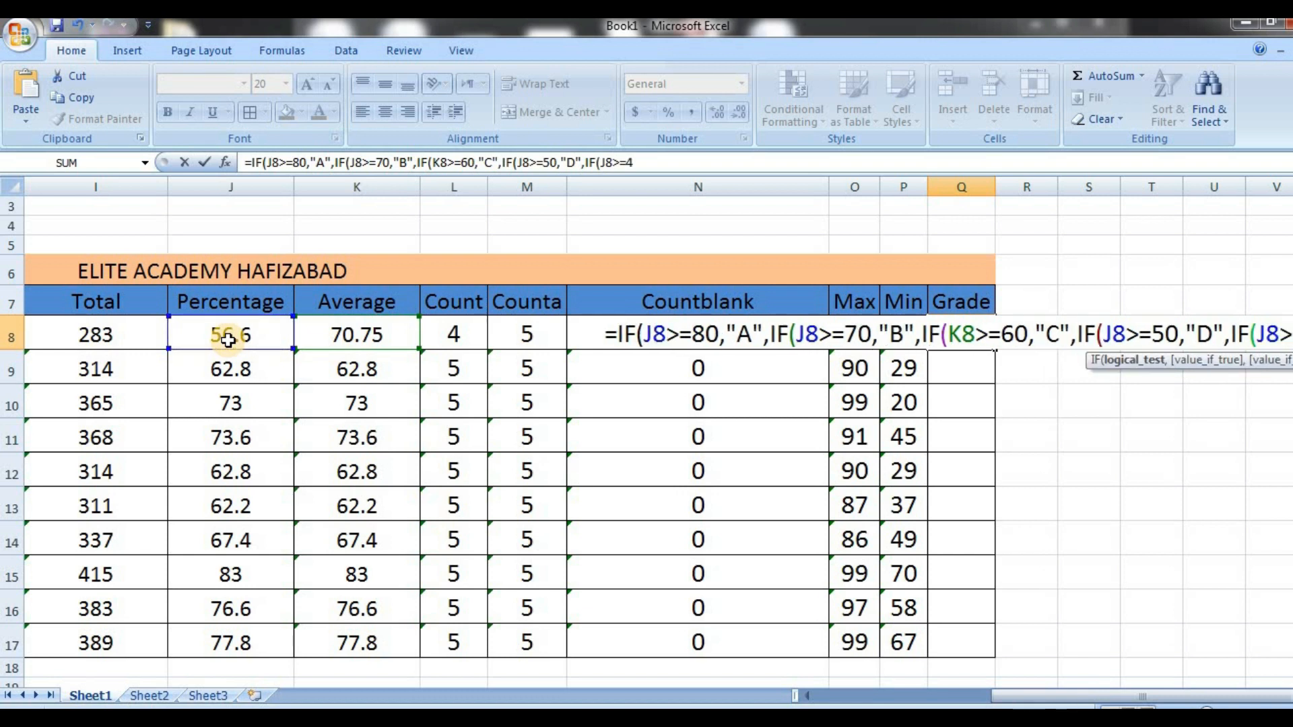
text(0,E)
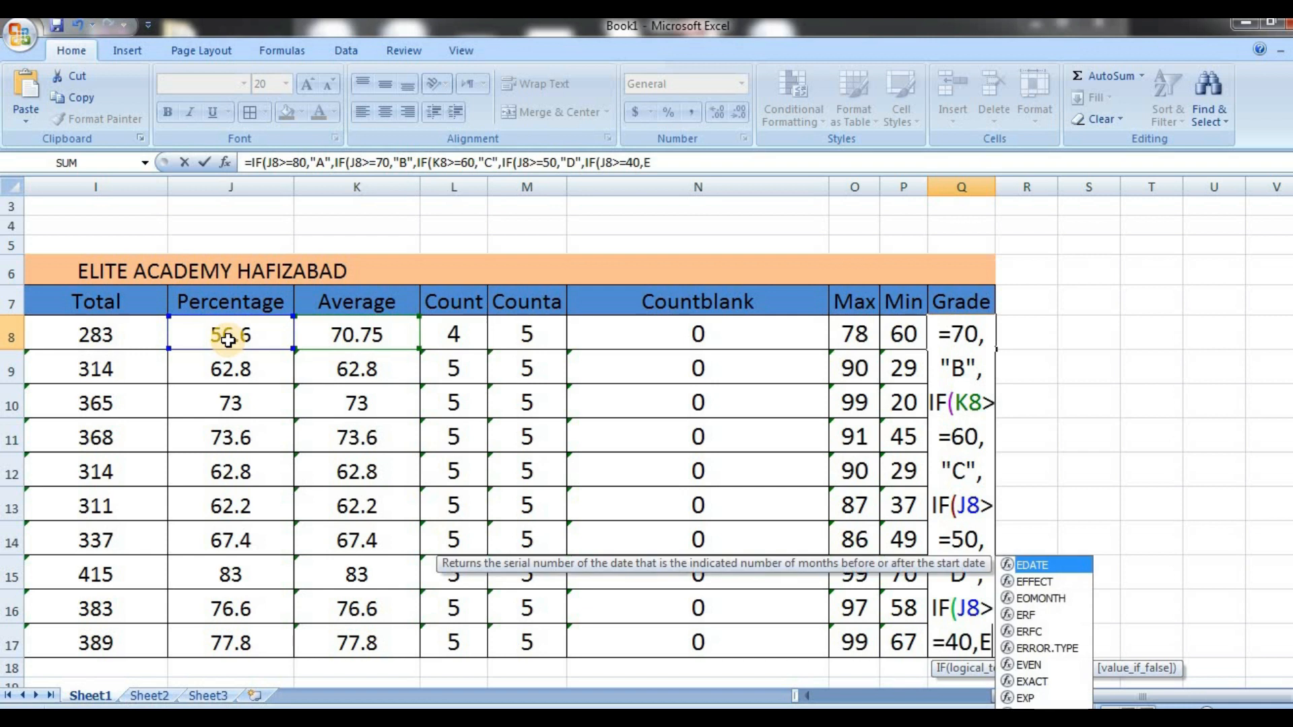
key(BackSpace)
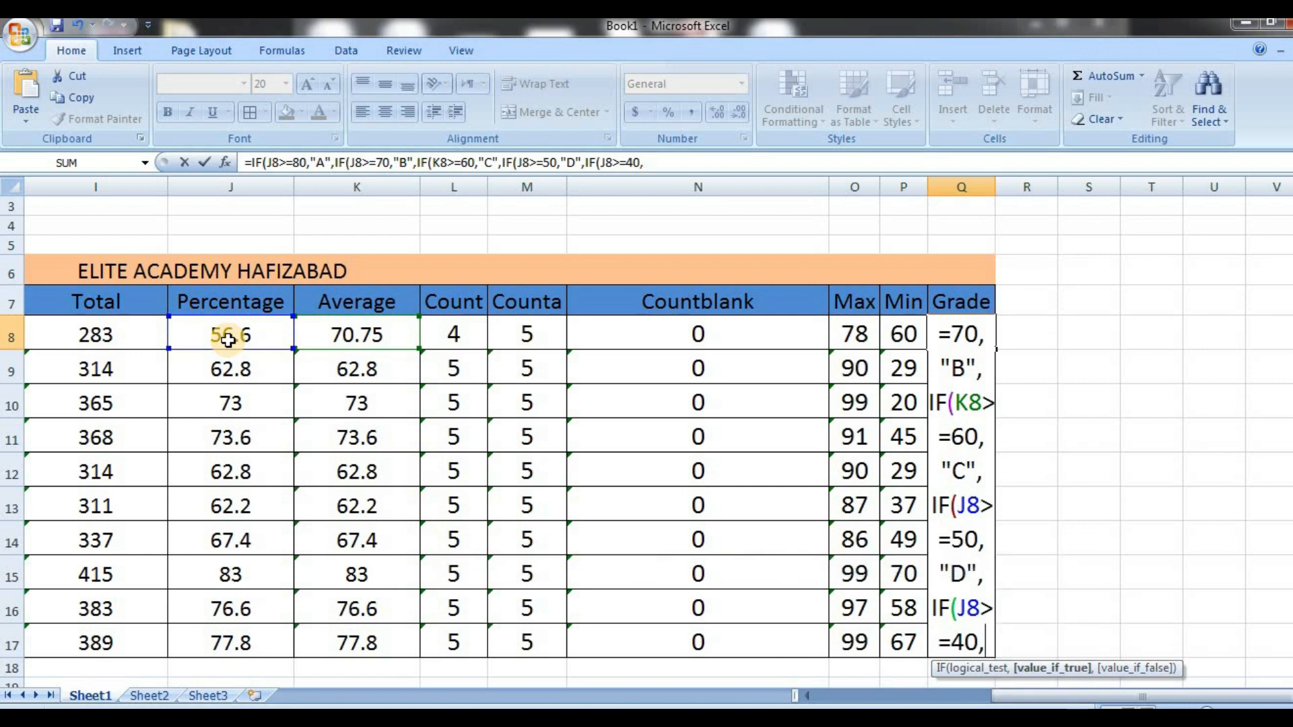
click(431, 165)
text("E",)
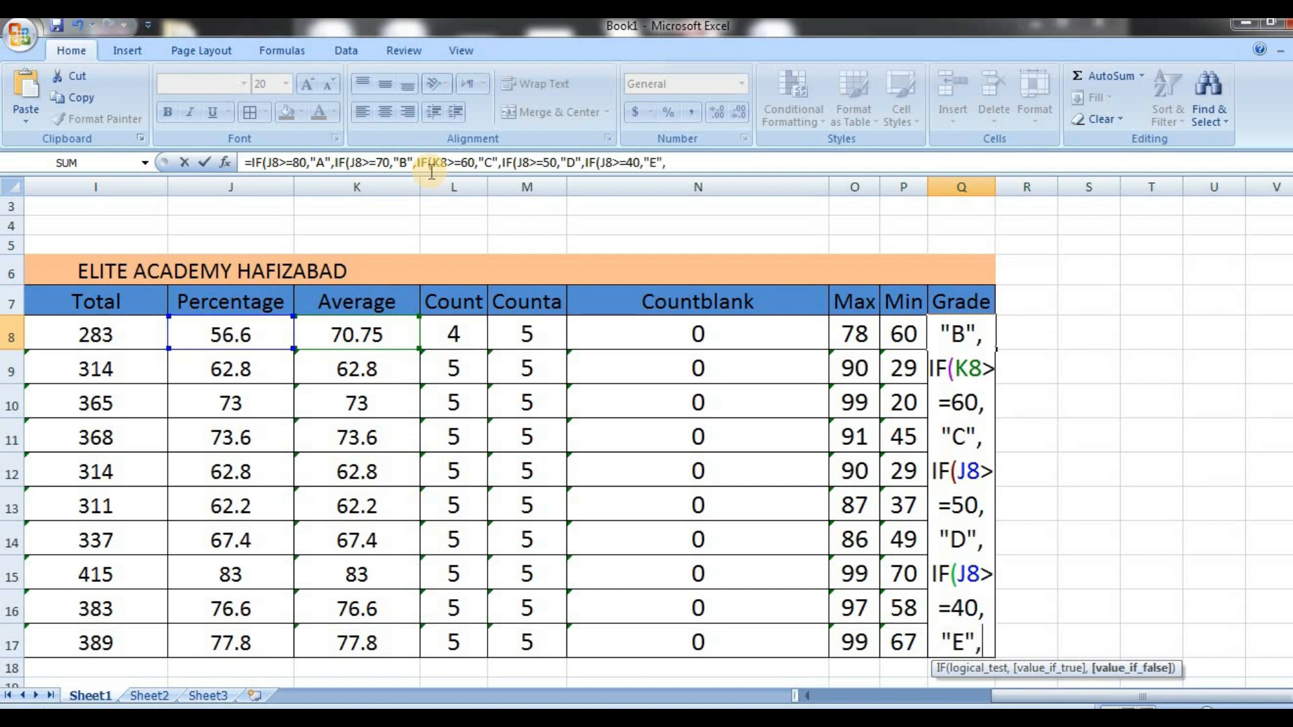
text(IF()
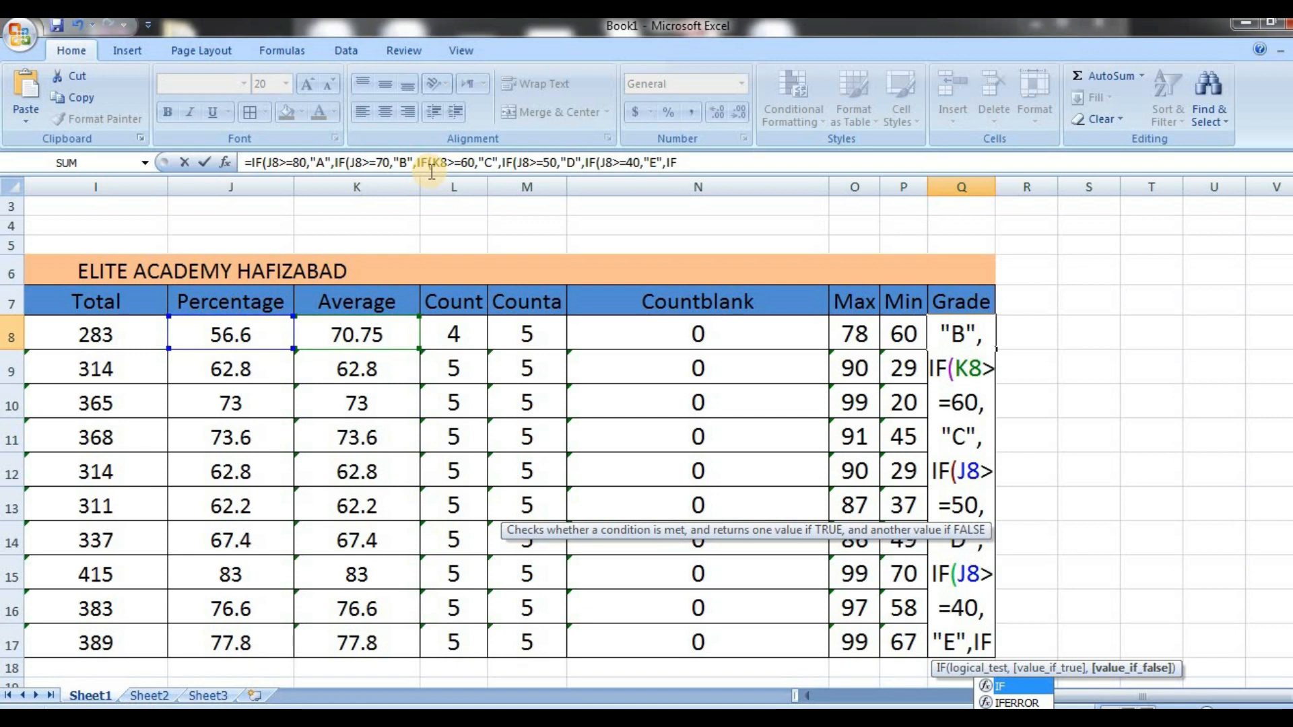
Nest a sixth IF in the Q8 formula that tests J8>=30 and returns "F"
click(214, 334)
text(>)
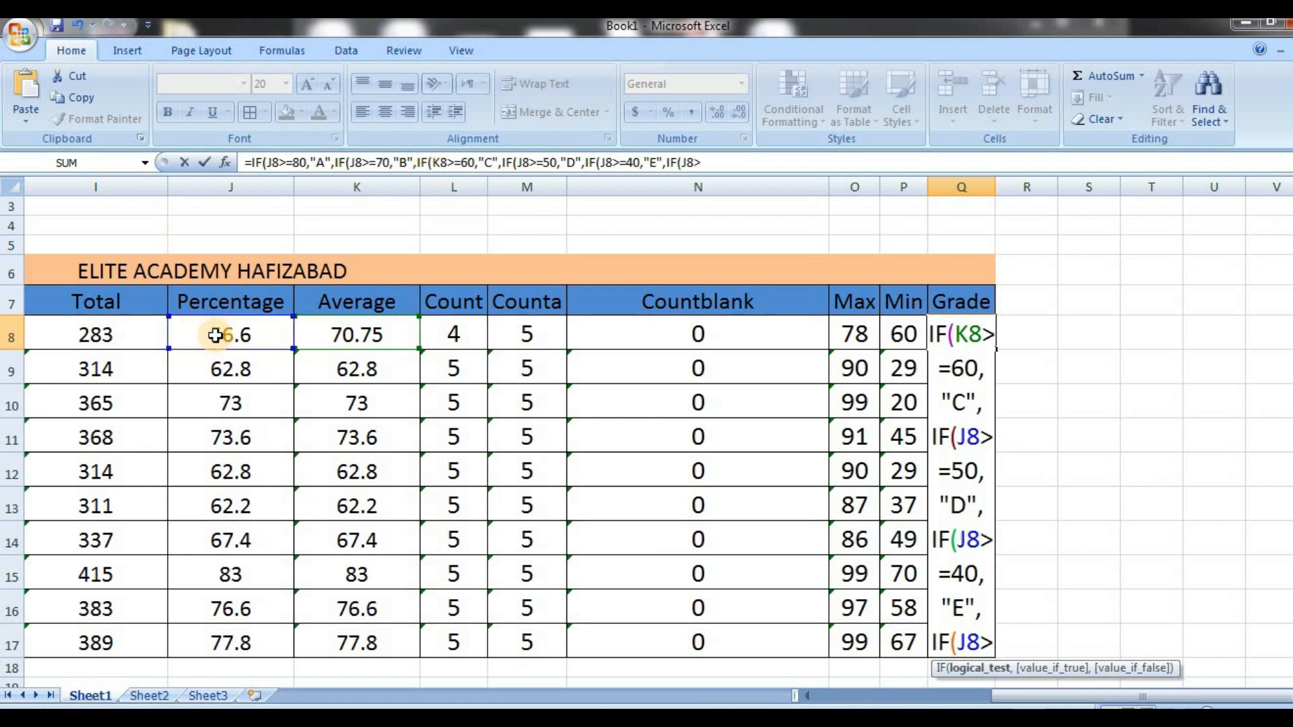
text(=30,)
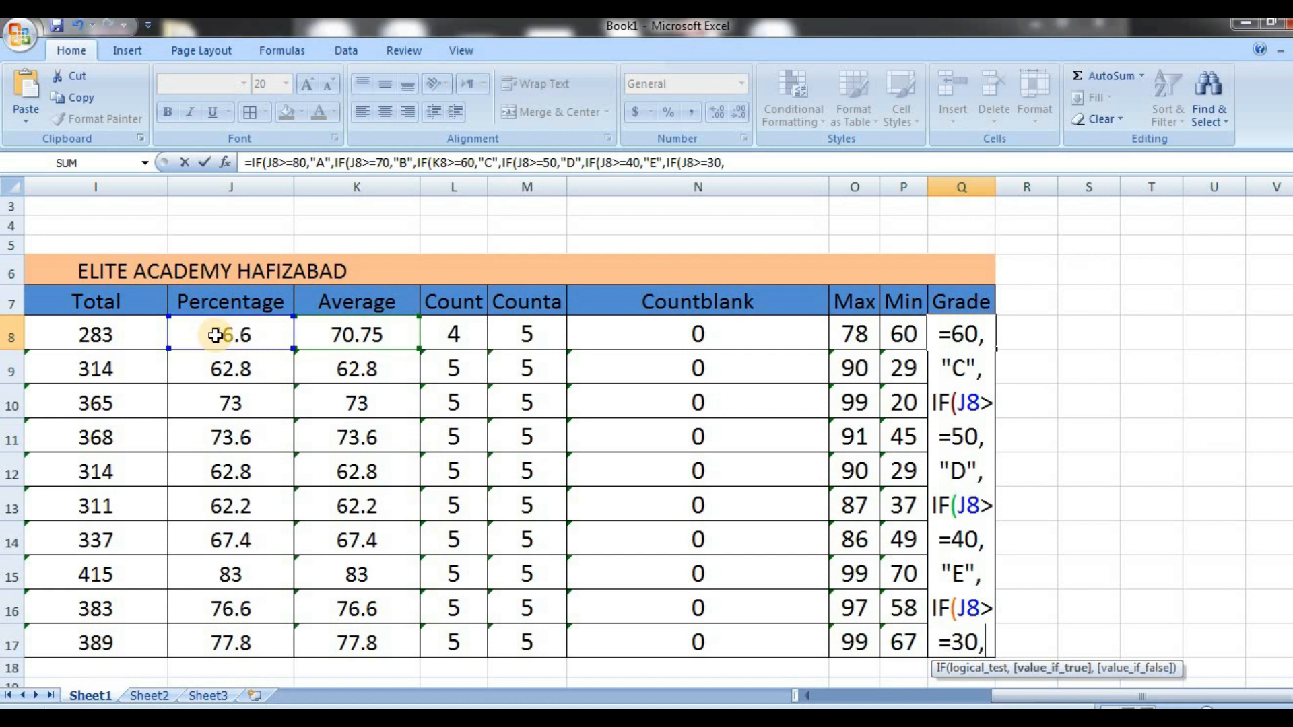
text("F")
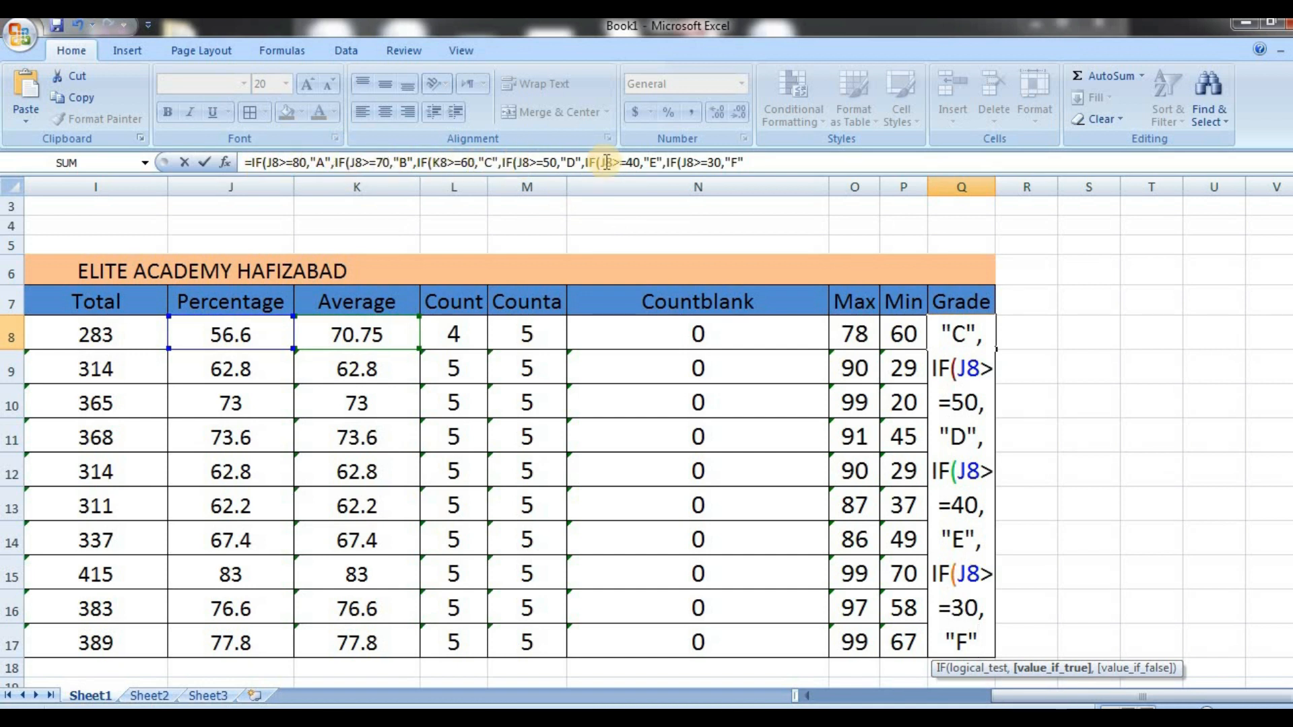
Close all six nested IFs with six closing parentheses and commit the grade formula in Q8
click(789, 162)
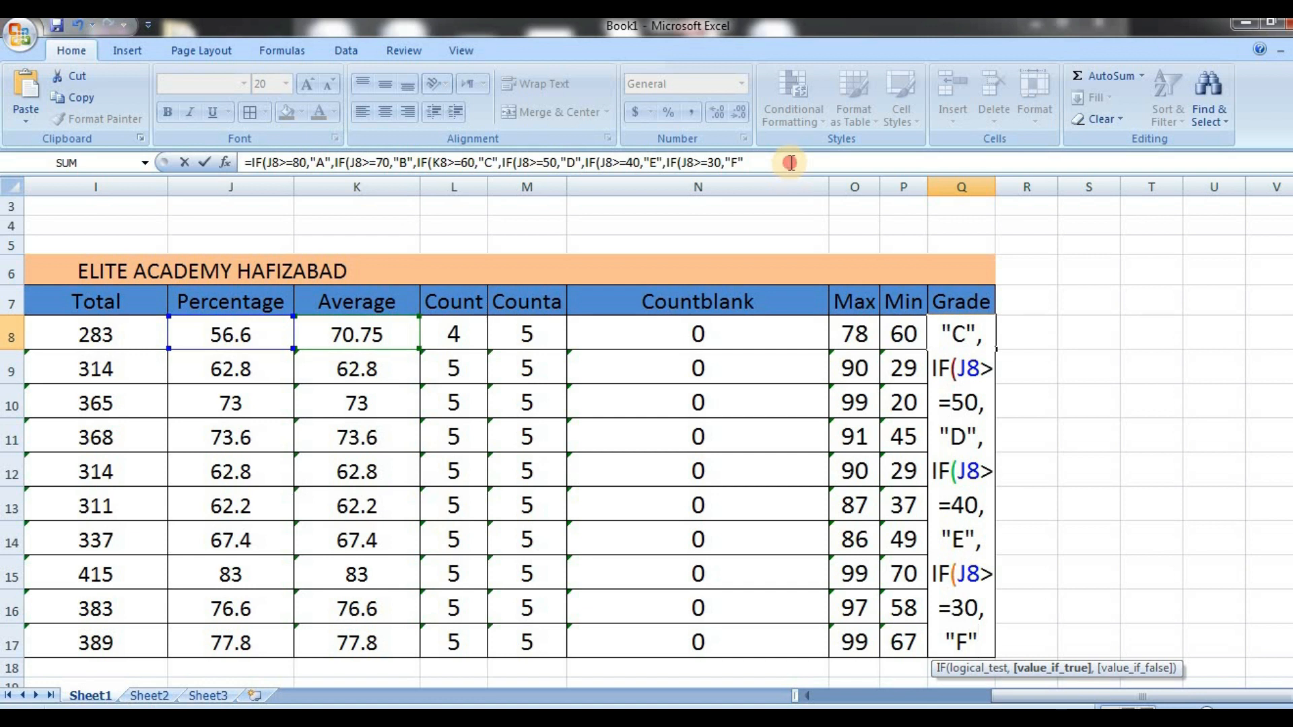
text())
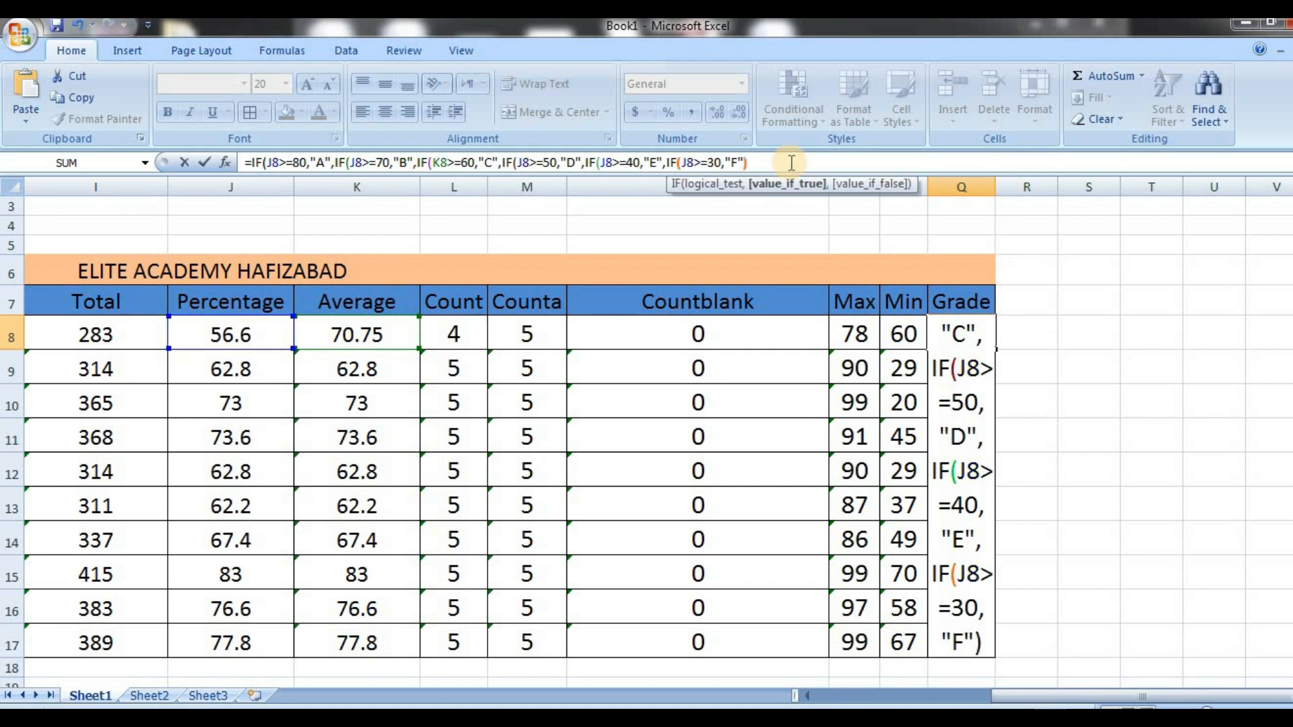
text())))))
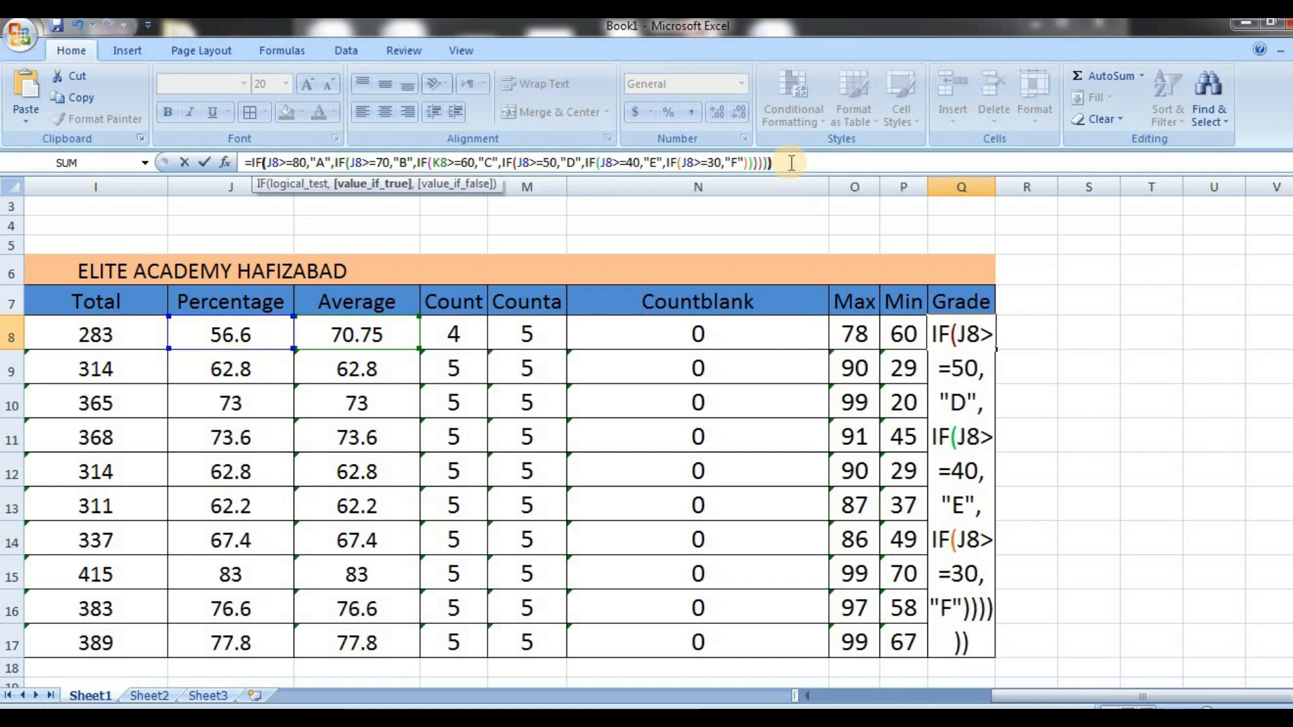
key(Return)
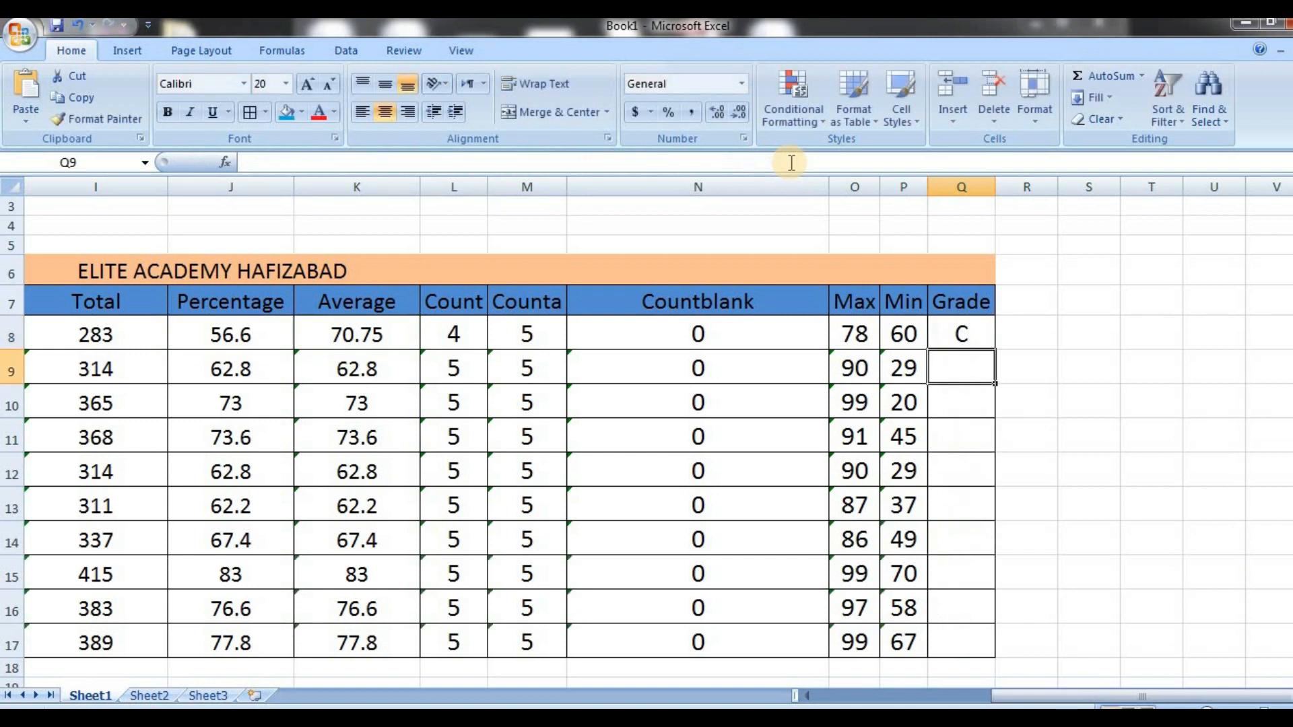
Fill the grade formula from Q8 down the Grade column through Q17
click(970, 330)
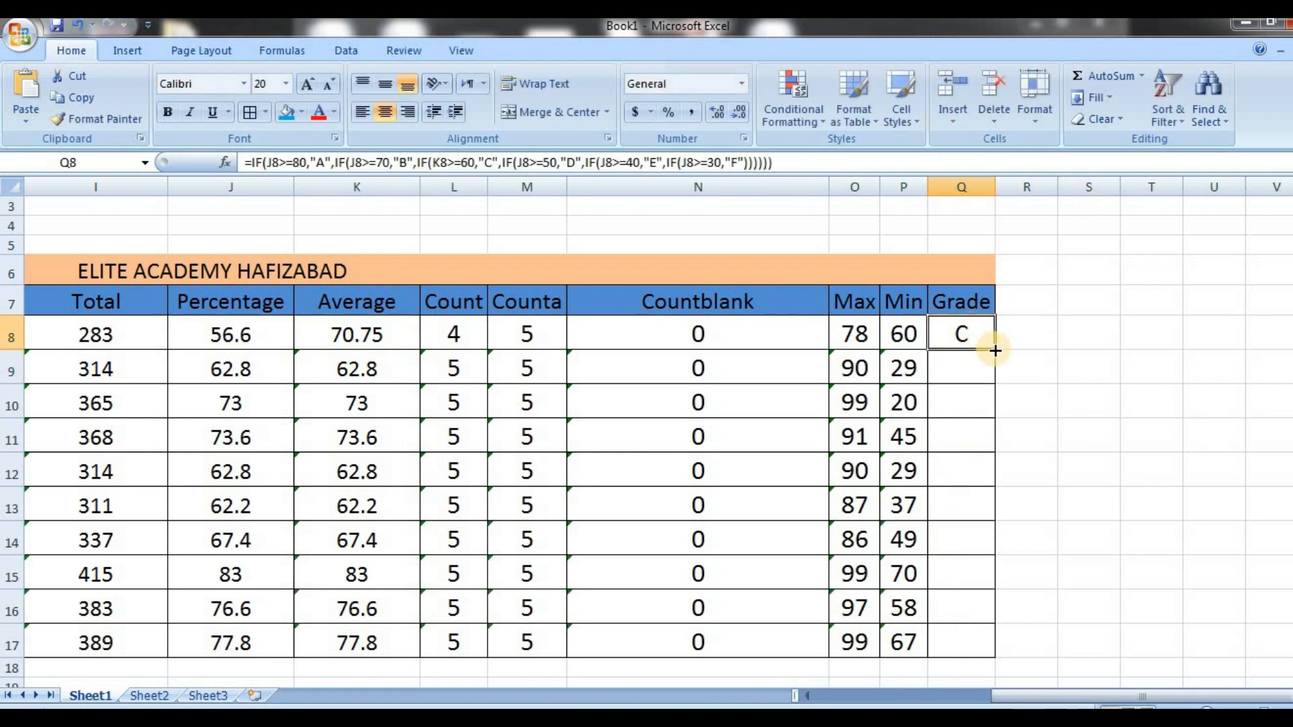
double_click(994, 350)
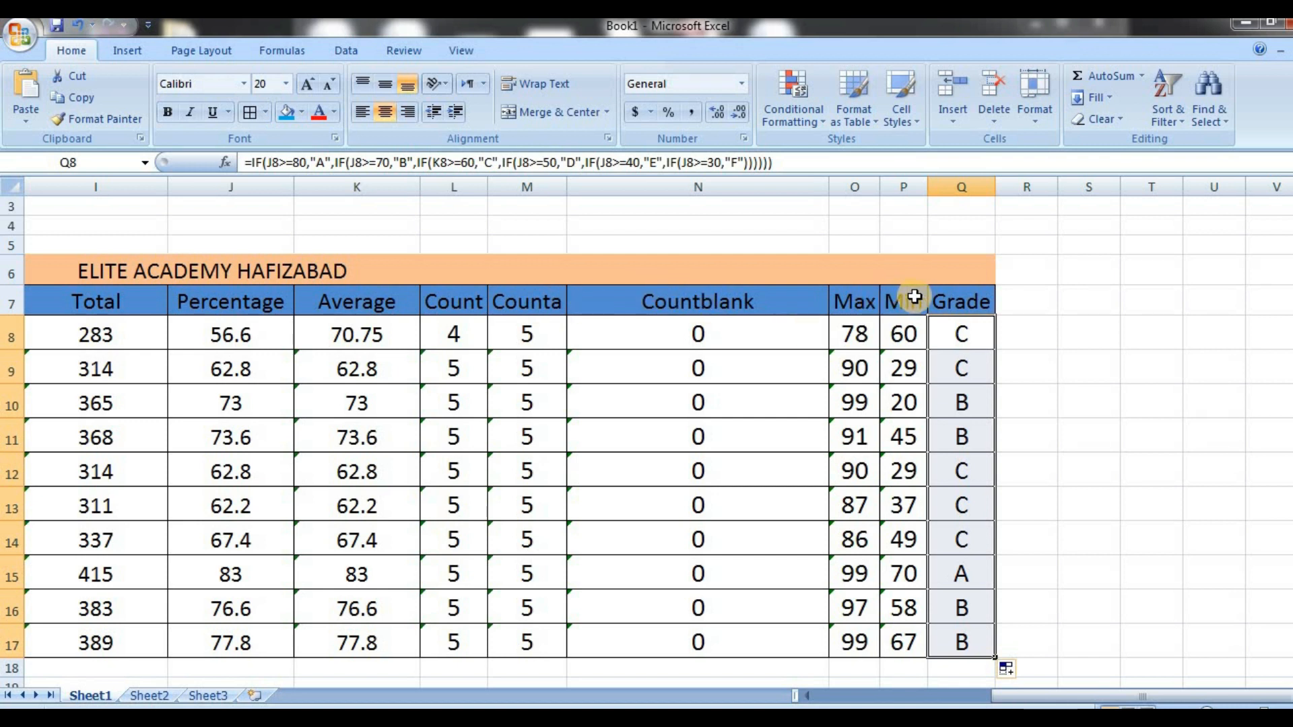
drag(991, 190, 991, 190)
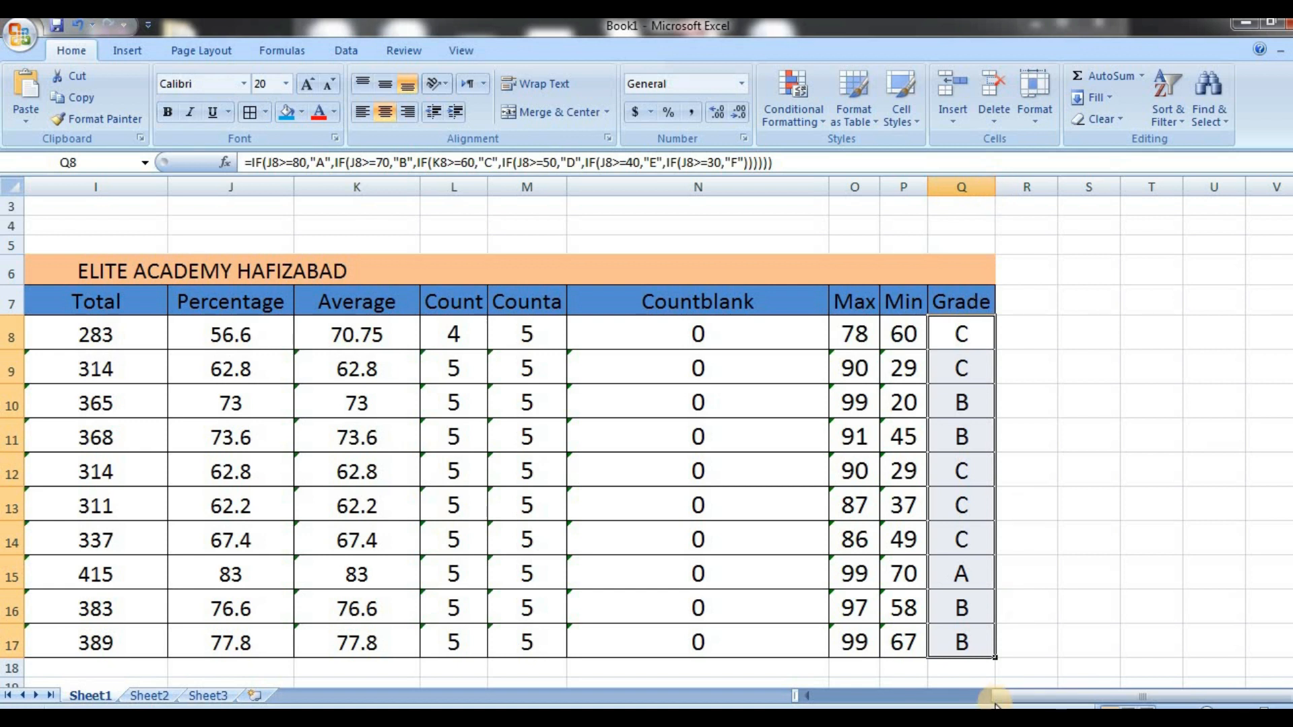
drag(999, 701, 817, 693)
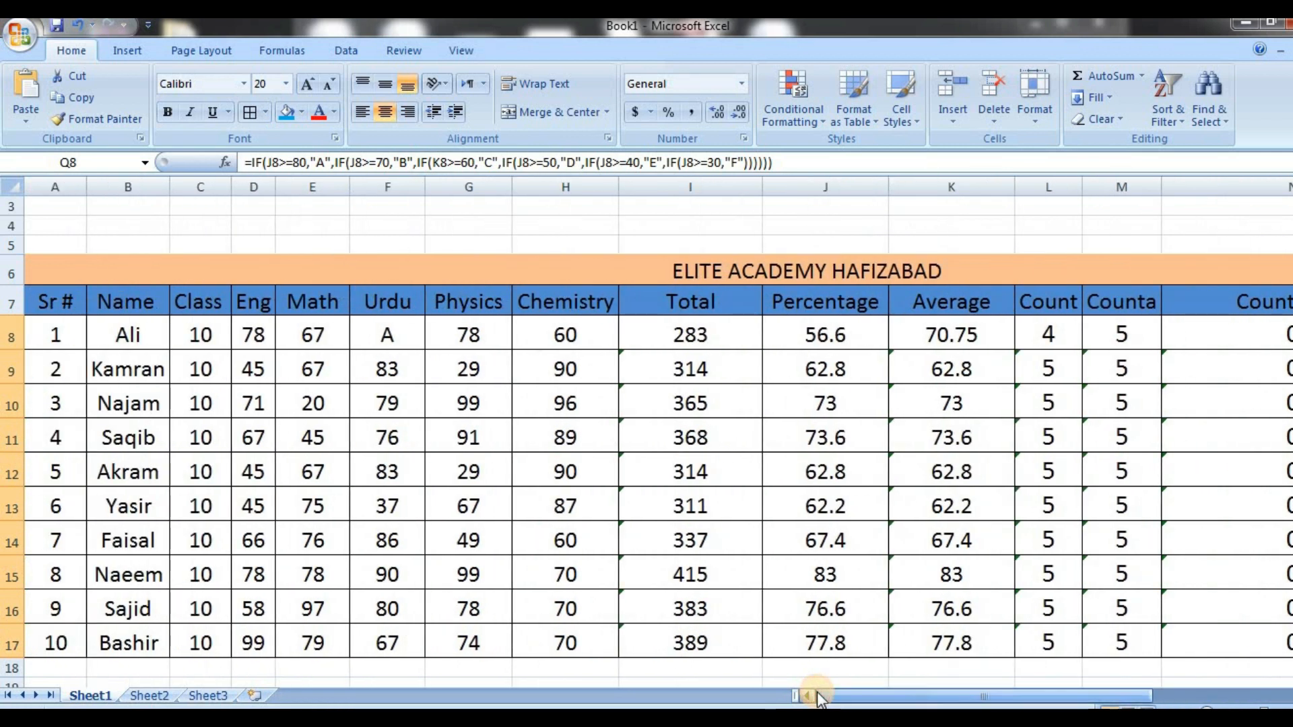